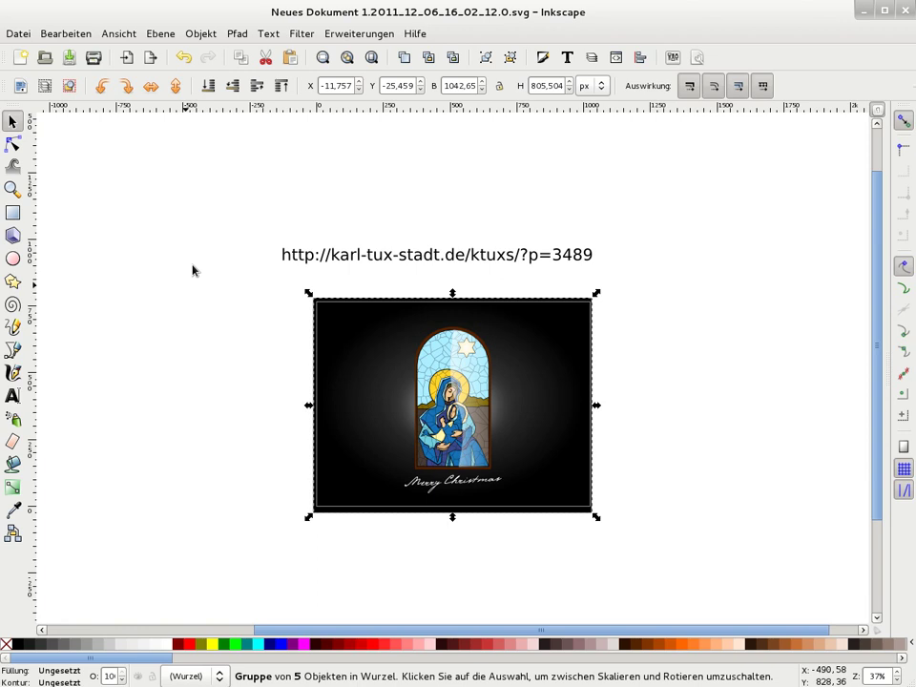
Delete the URL text line above the stained-glass 'Merry Christmas' card
click(140, 229)
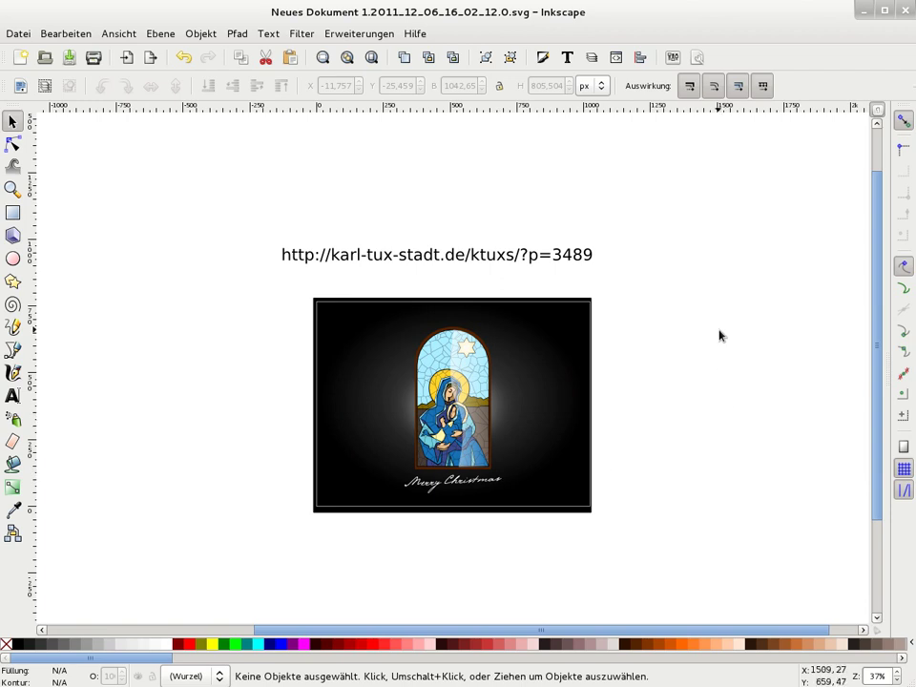
click(458, 266)
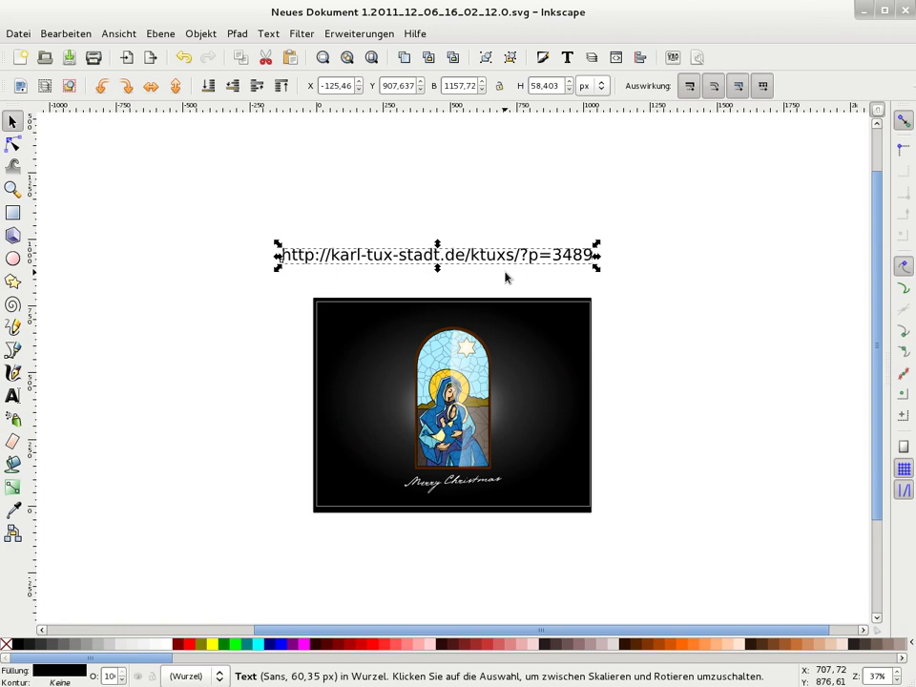
key(Delete)
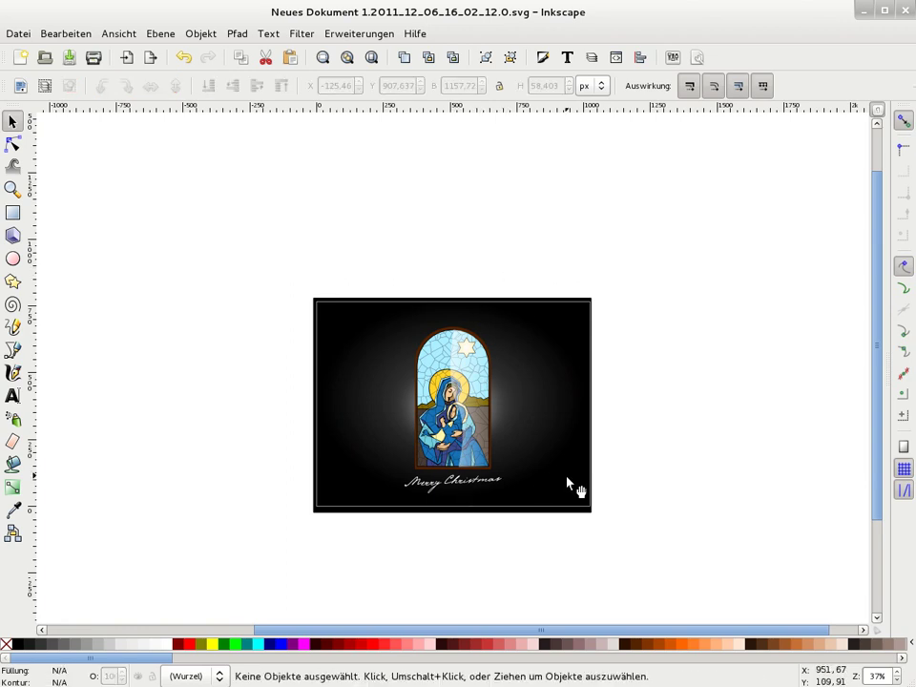
Delete the entire old Christmas card picture from the page
drag(273, 272, 680, 564)
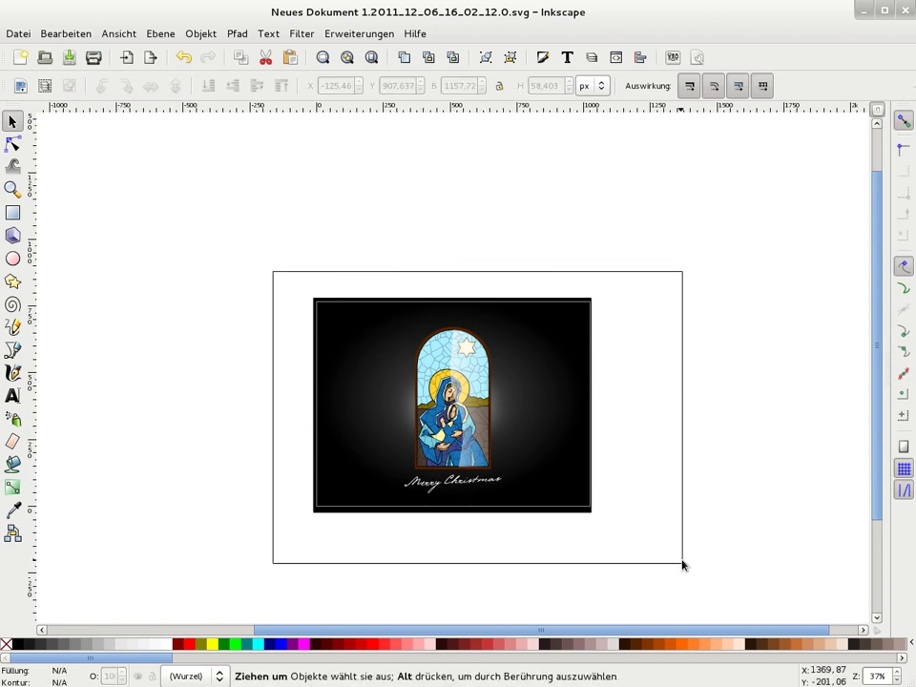
key(Delete)
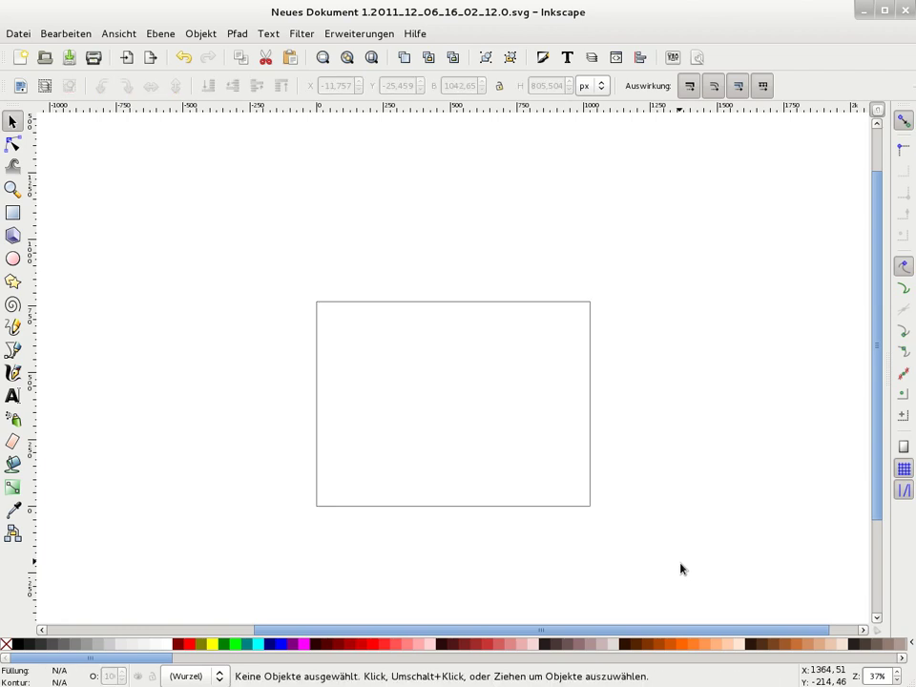
key(minus)
key(minus)
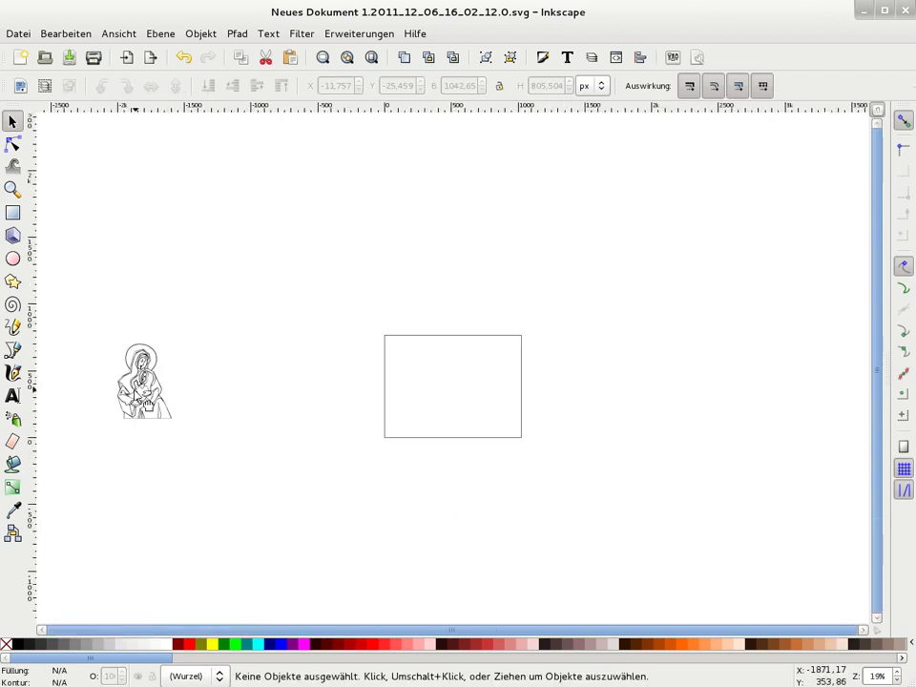
Centre the black Madonna-and-child line drawing on the page
drag(148, 401, 461, 403)
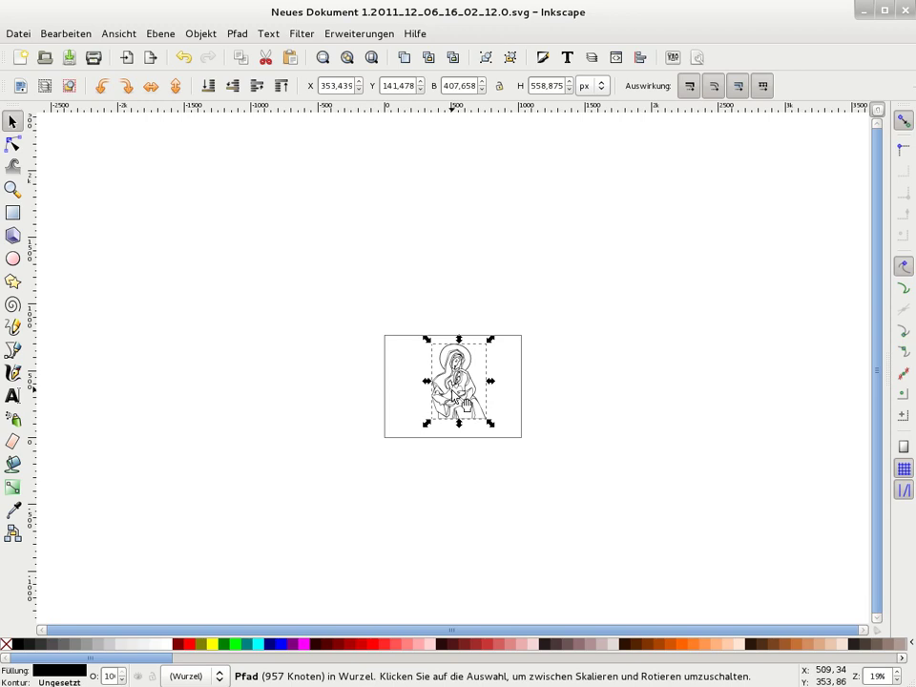
key(plus)
key(plus)
key(plus)
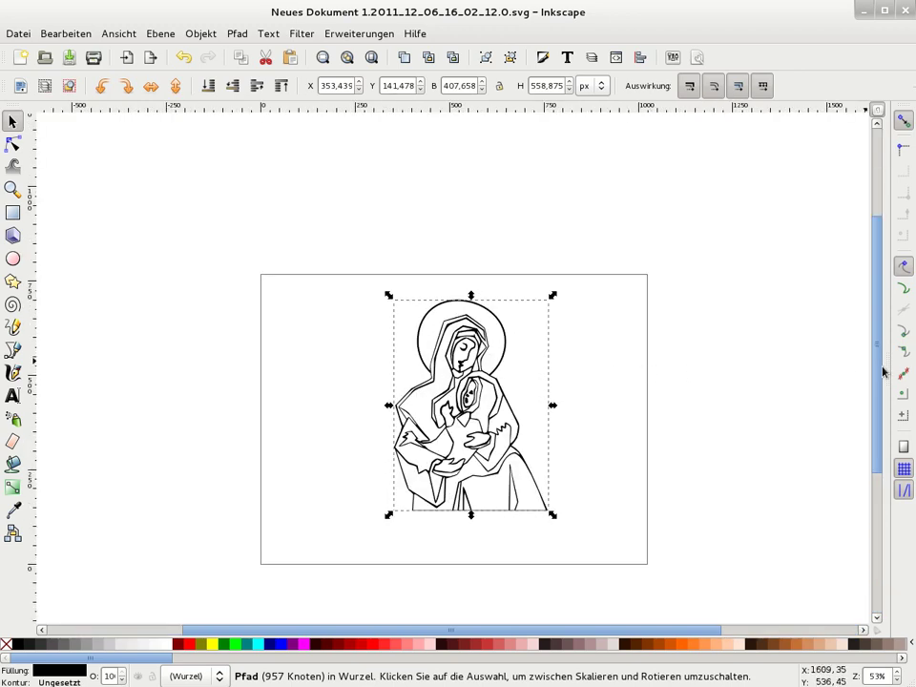
key(plus)
drag(462, 381, 448, 395)
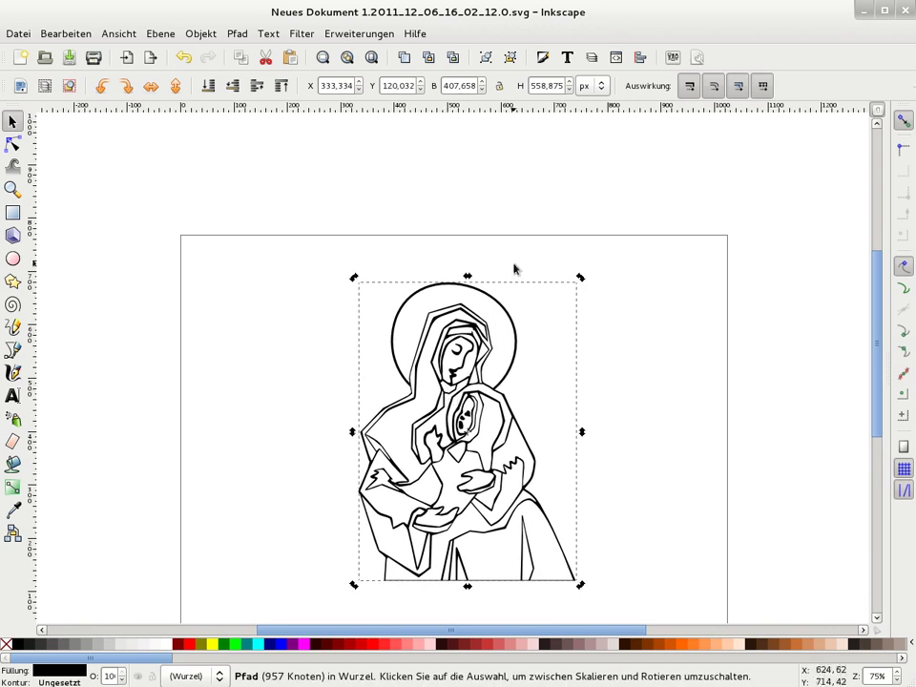
Deselect the Madonna drawing, leaving it centred on the page
click(399, 288)
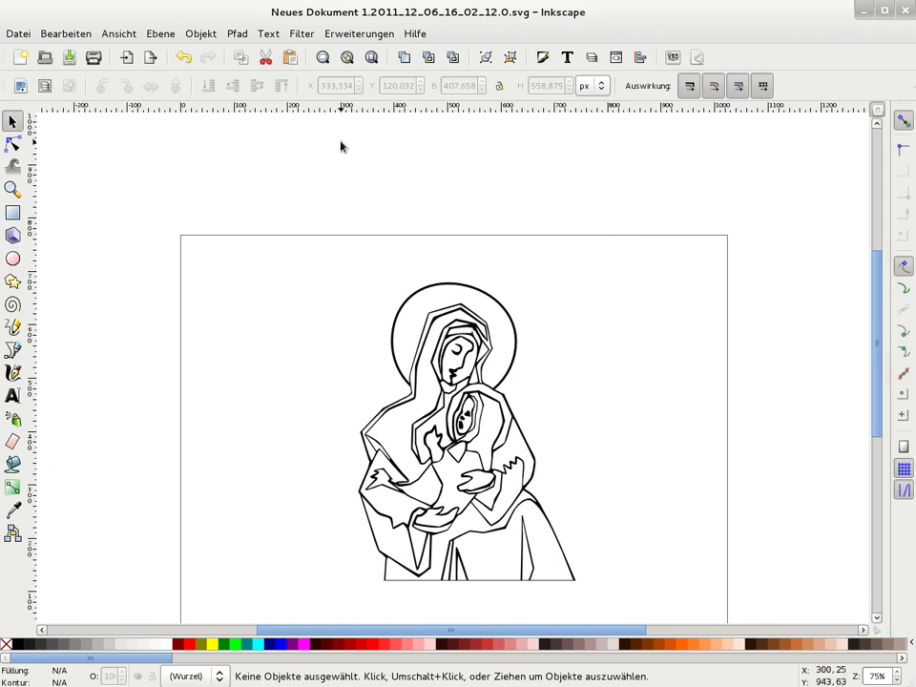
Draw a square above the page and fill it with translucent red
click(542, 60)
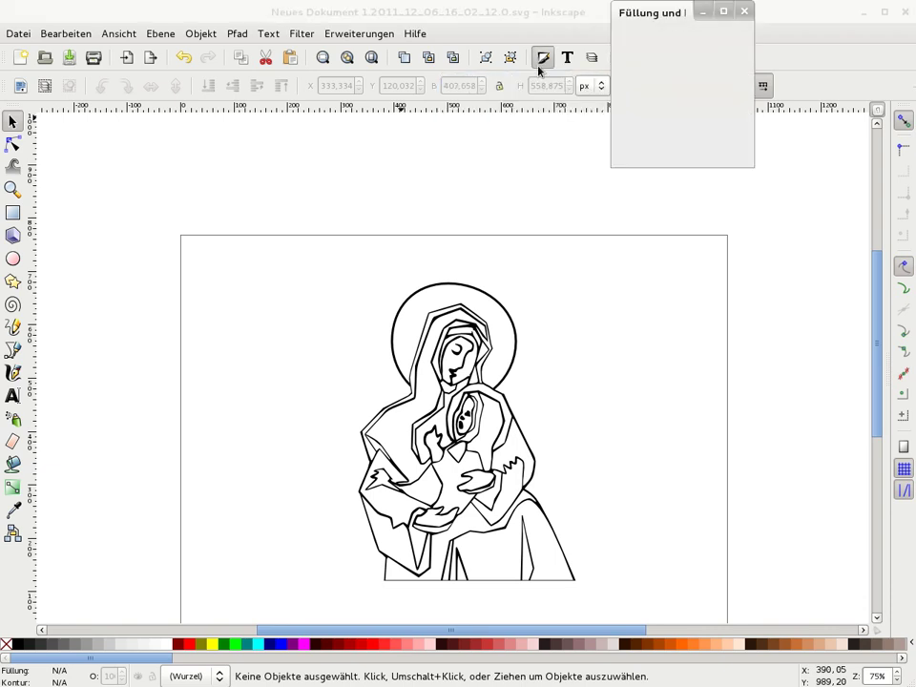
drag(707, 9, 635, 122)
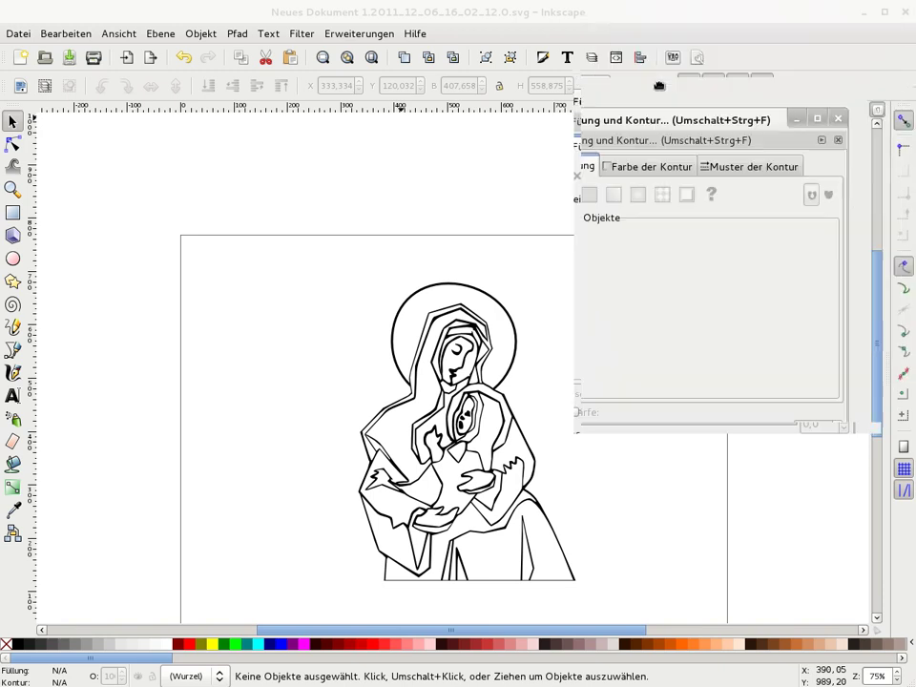
click(13, 213)
drag(253, 177, 339, 258)
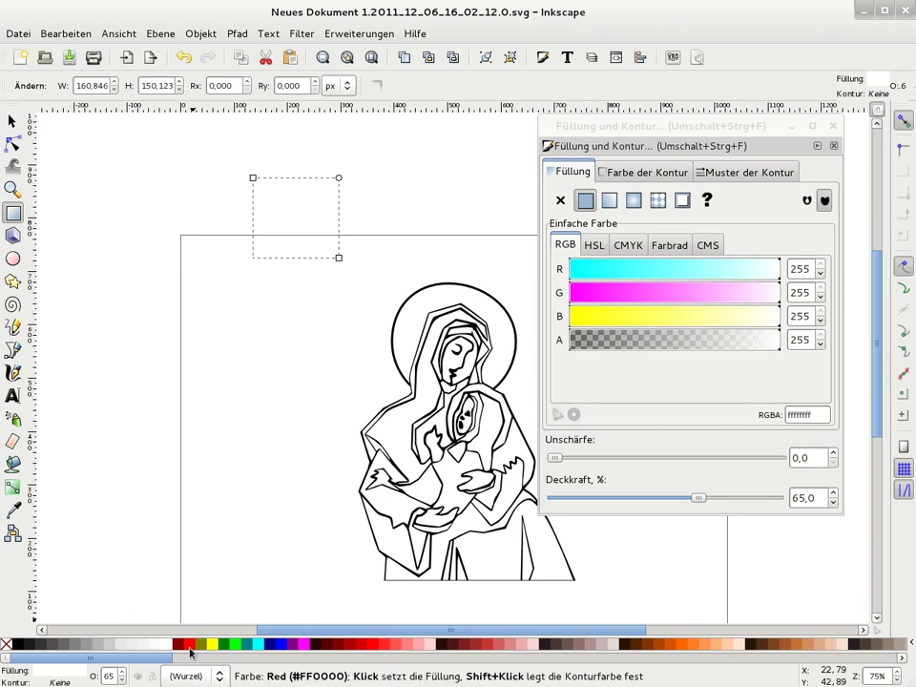
click(189, 644)
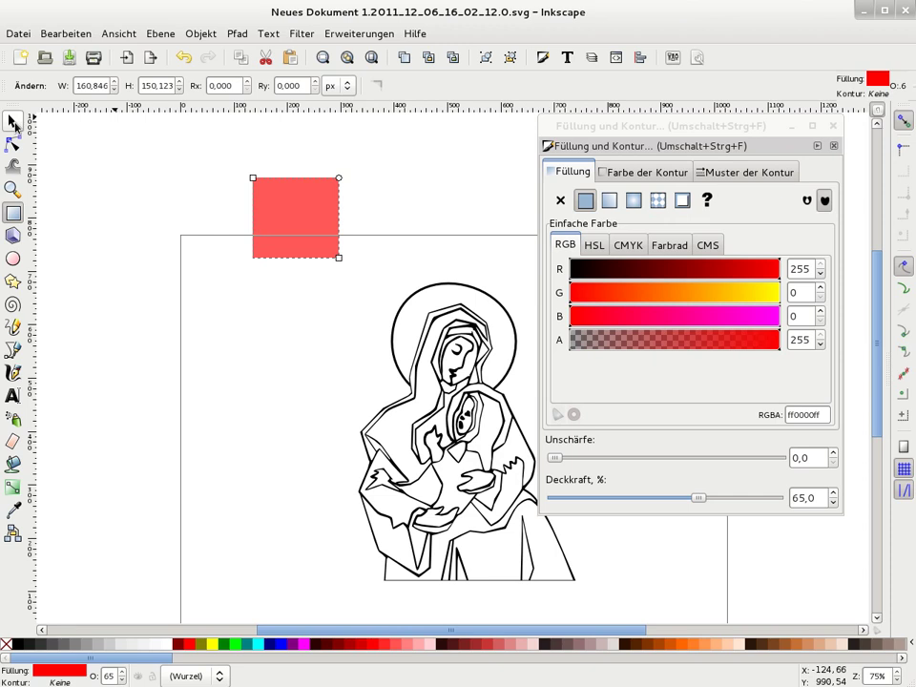
Position the 161 × 150 px red square at the page's top-left corner
click(14, 124)
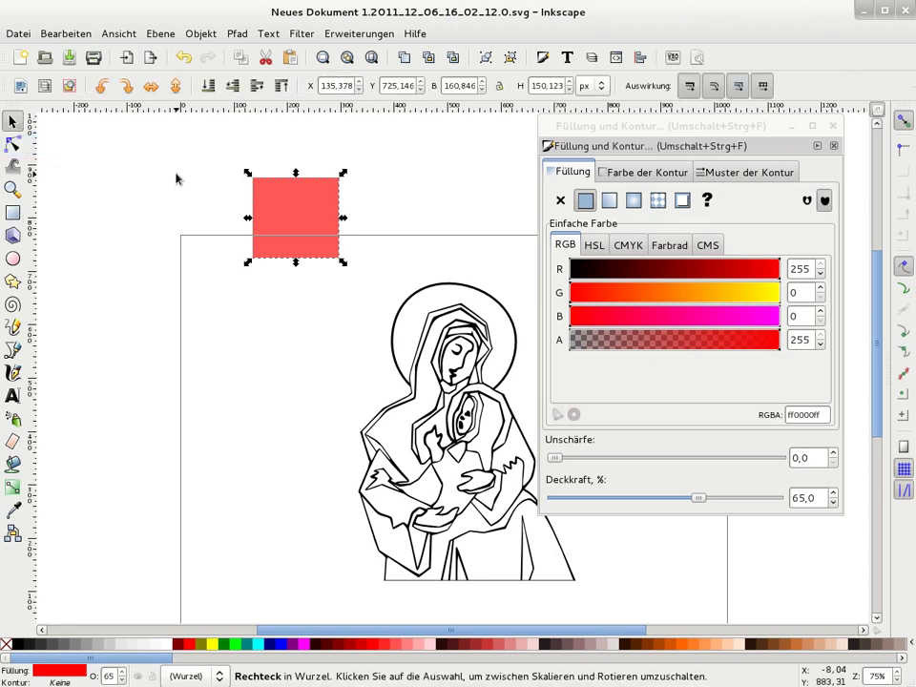
click(830, 131)
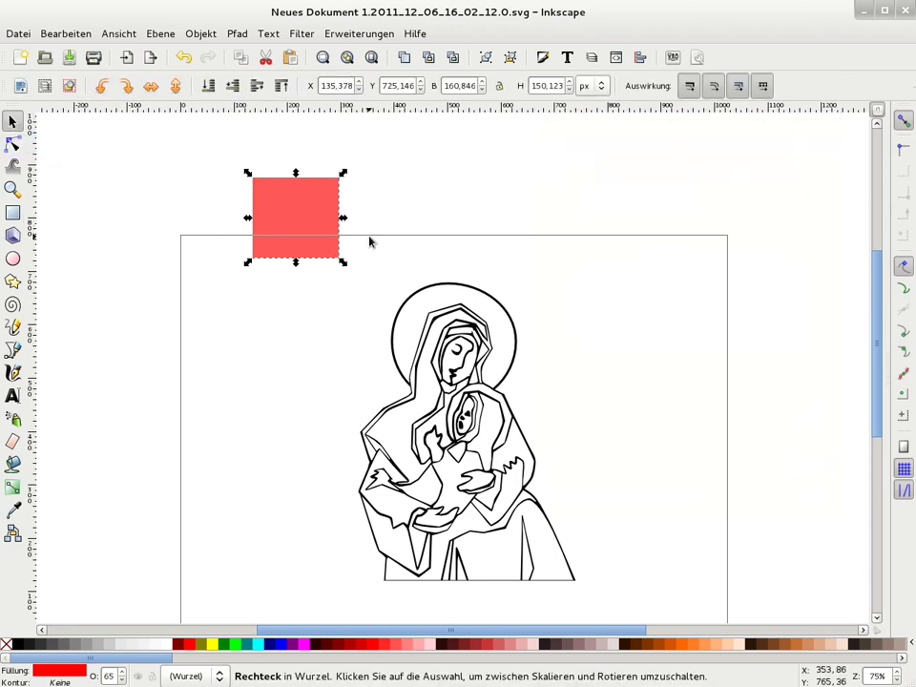
drag(292, 210, 226, 279)
click(220, 185)
click(223, 278)
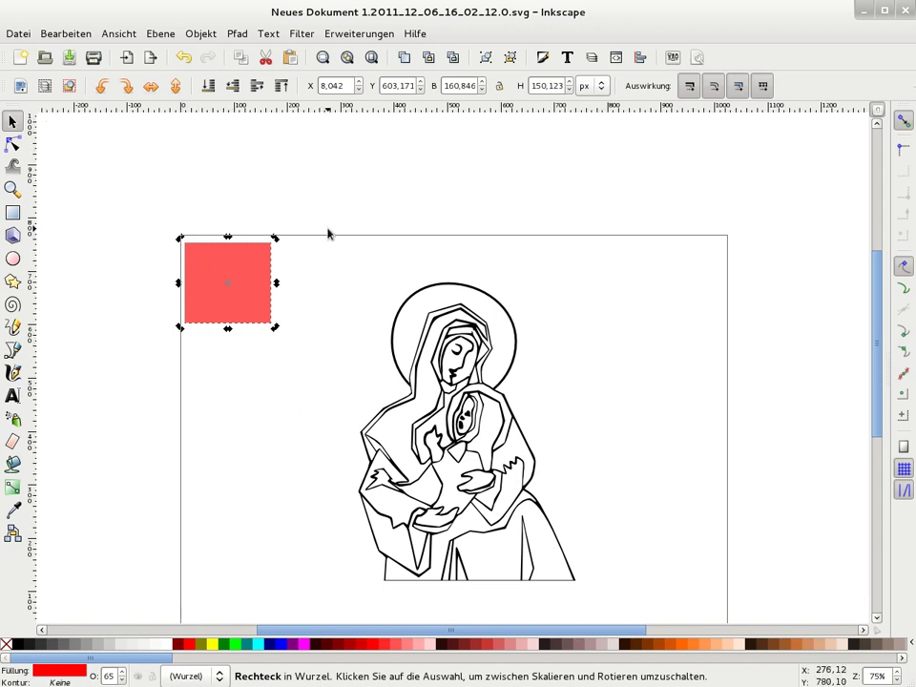
Remove the red square, leaving only the Madonna drawing on the page
click(17, 38)
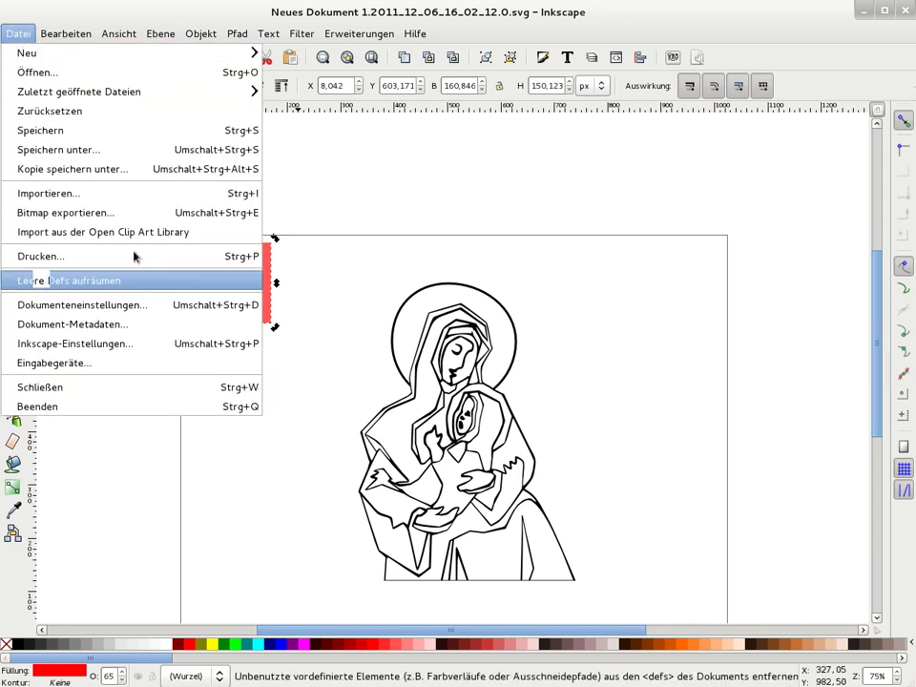
click(438, 170)
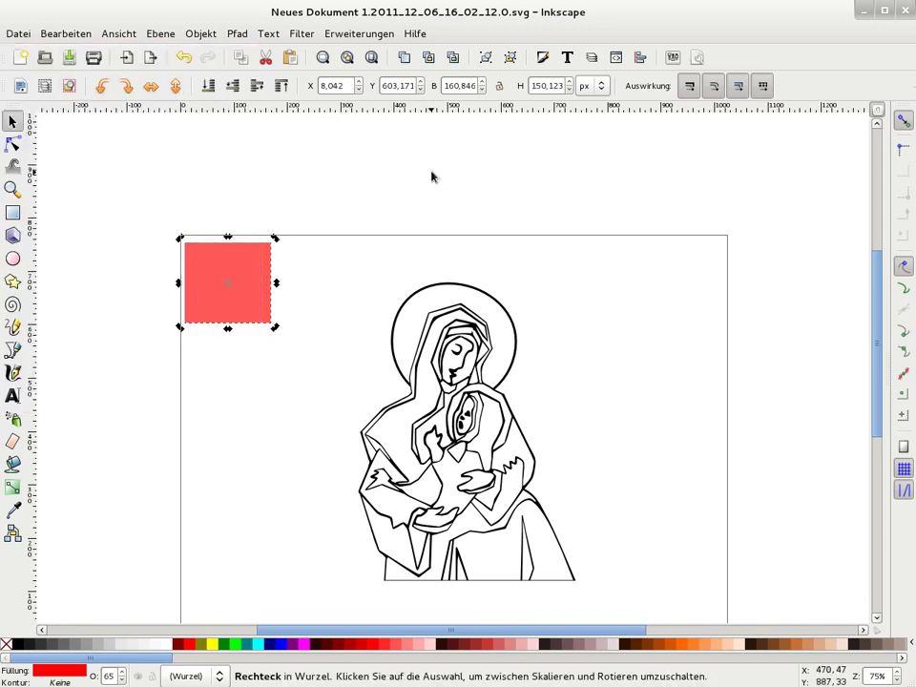
click(431, 177)
click(198, 270)
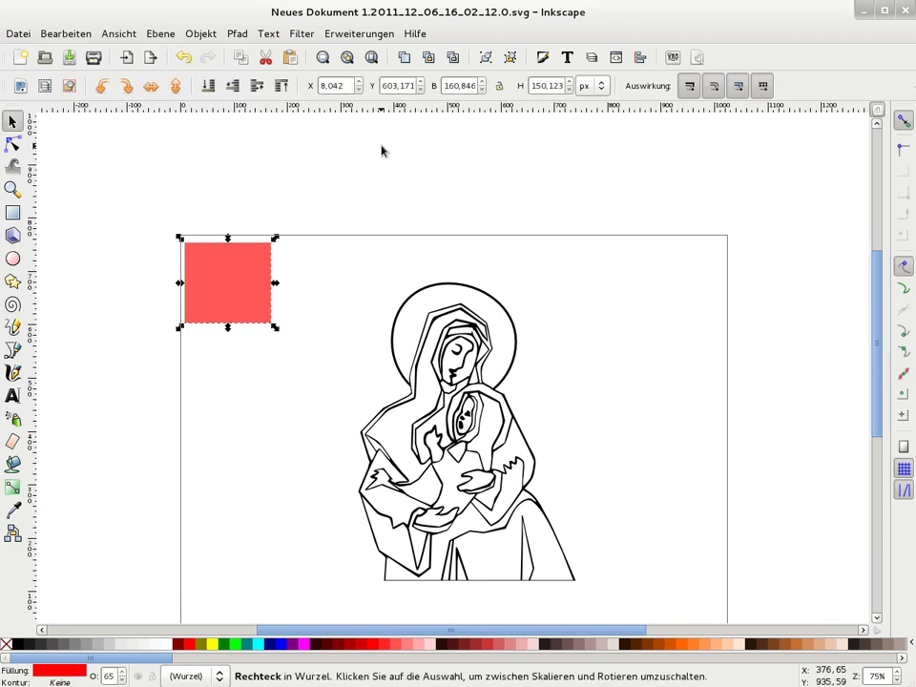
drag(241, 284, 233, 183)
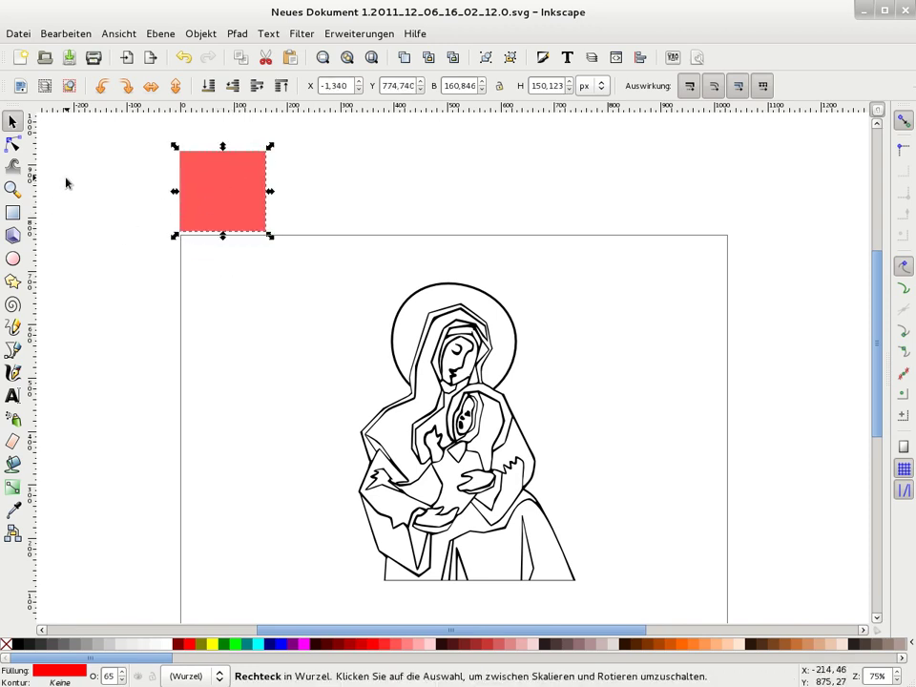
key(Delete)
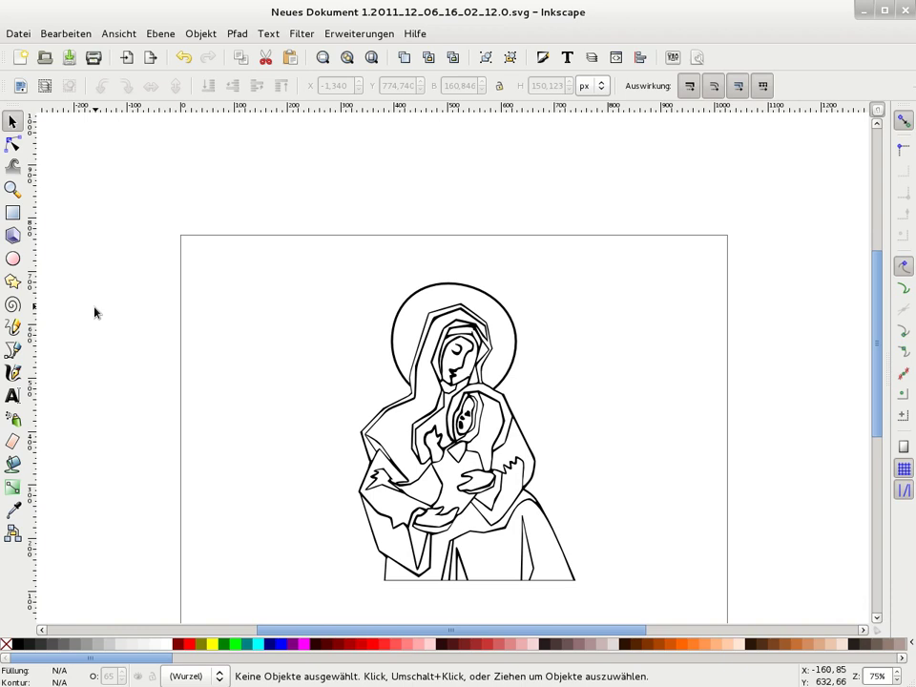
key(ctrl)
key(shift)
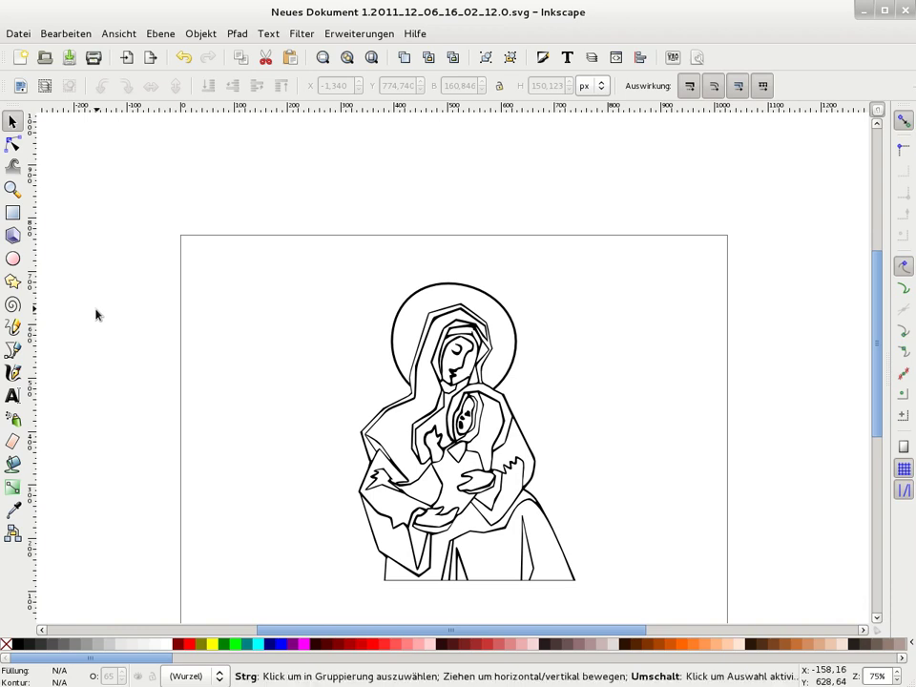
key(ctrl+shift+w)
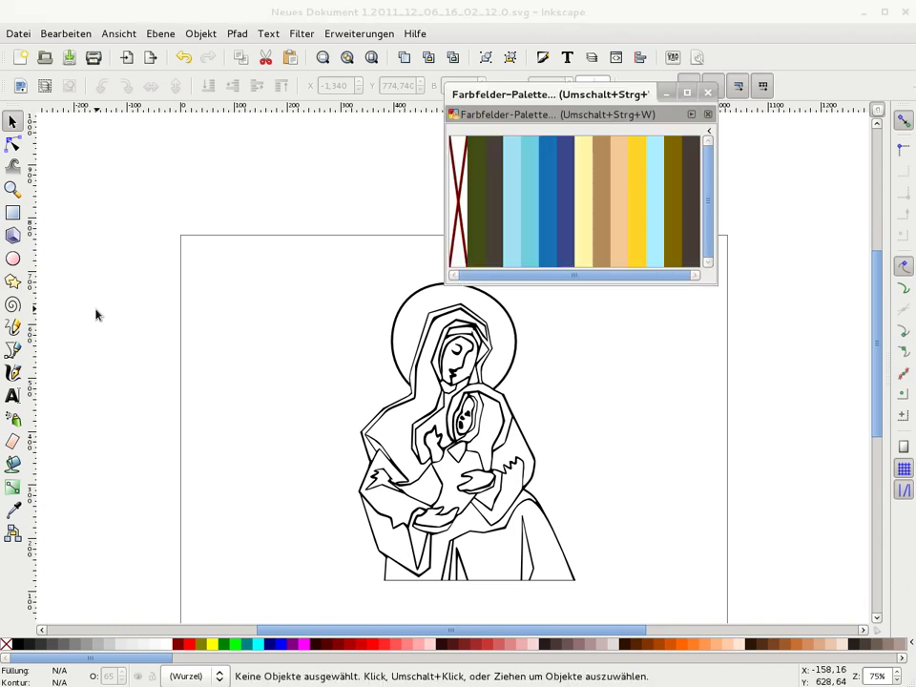
mouse_move(608, 92)
mouse_down()
mouse_move(478, 181)
mouse_move(380, 212)
mouse_up()
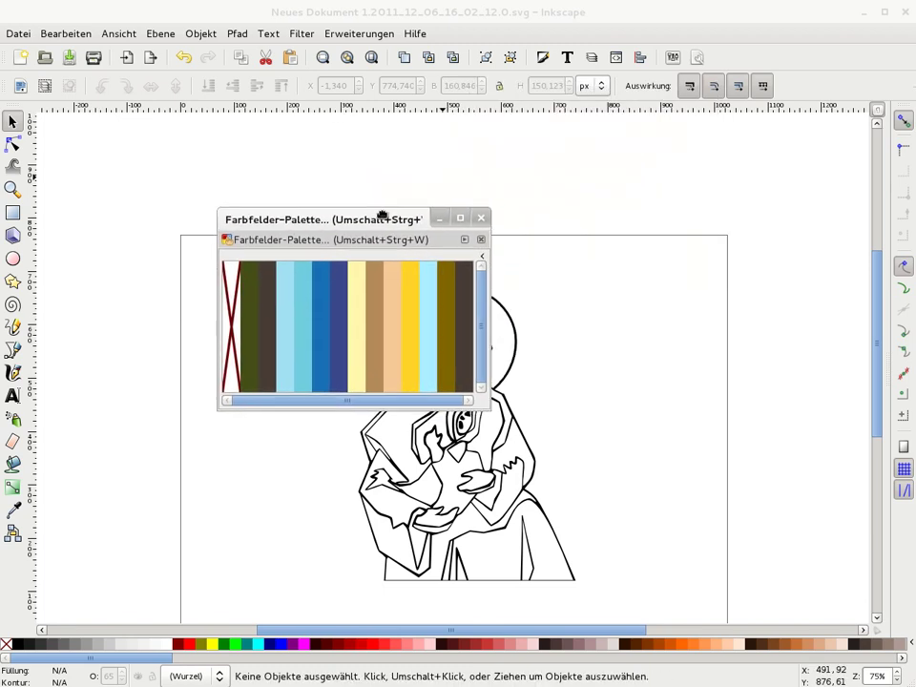
click(480, 218)
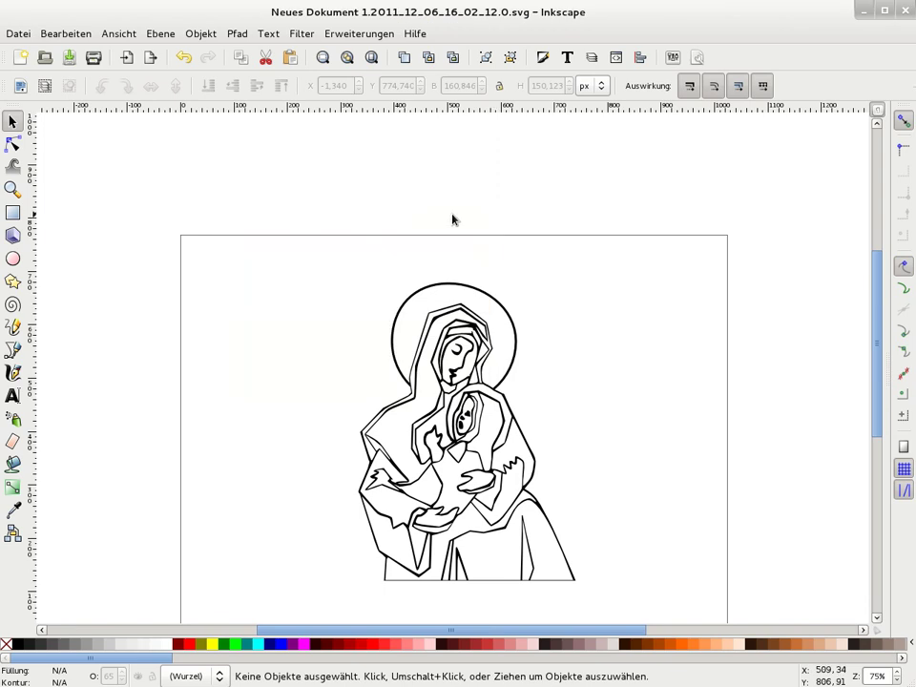
click(911, 645)
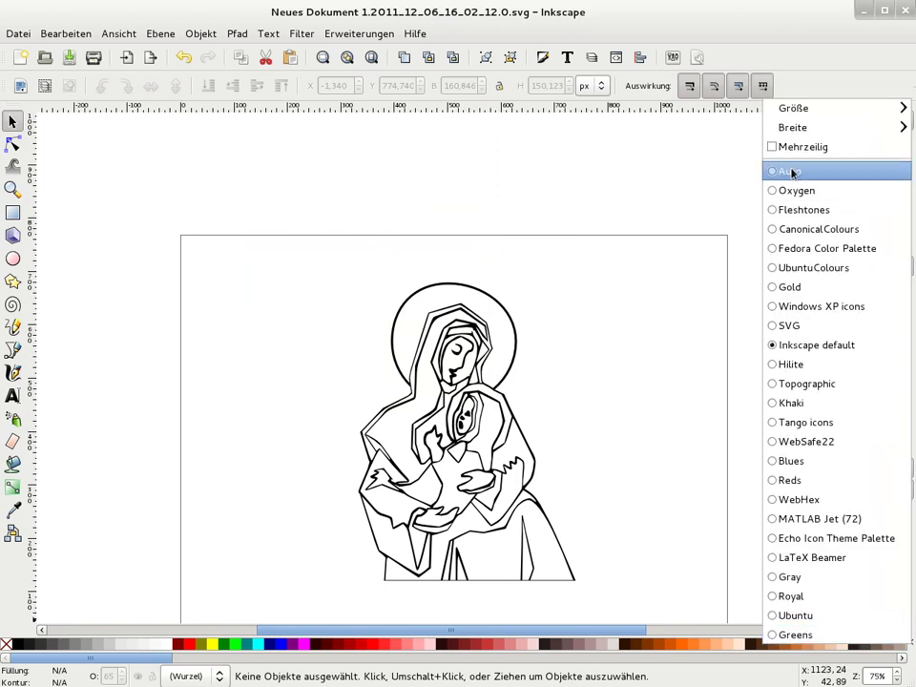
click(790, 171)
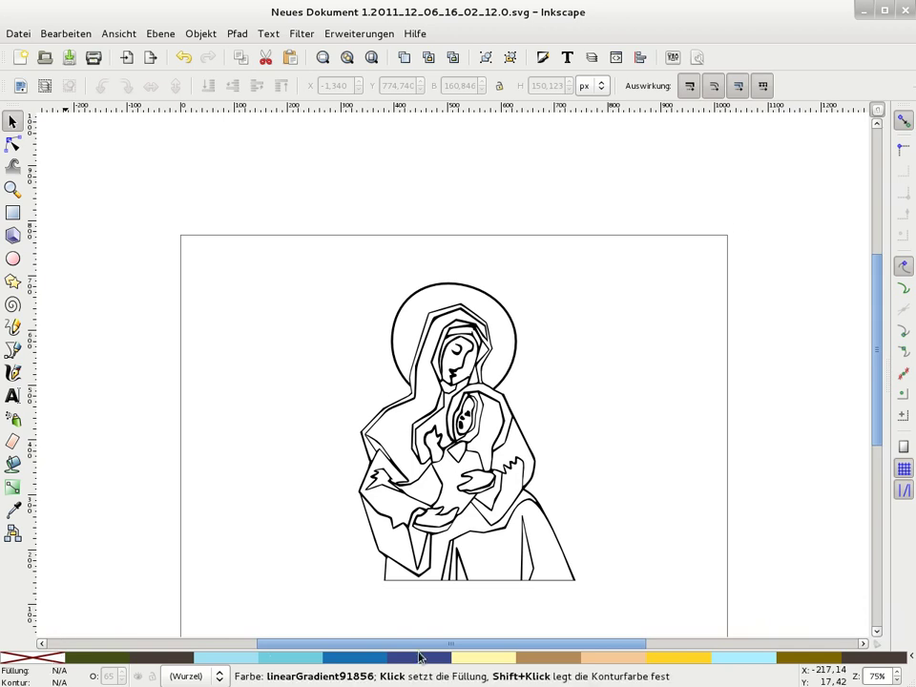
click(911, 658)
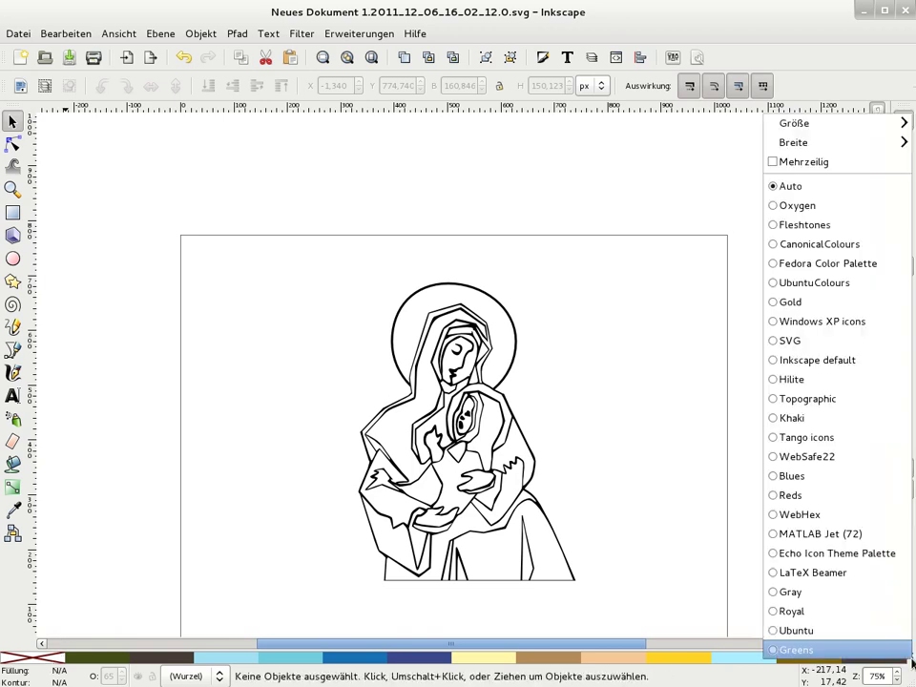
click(859, 362)
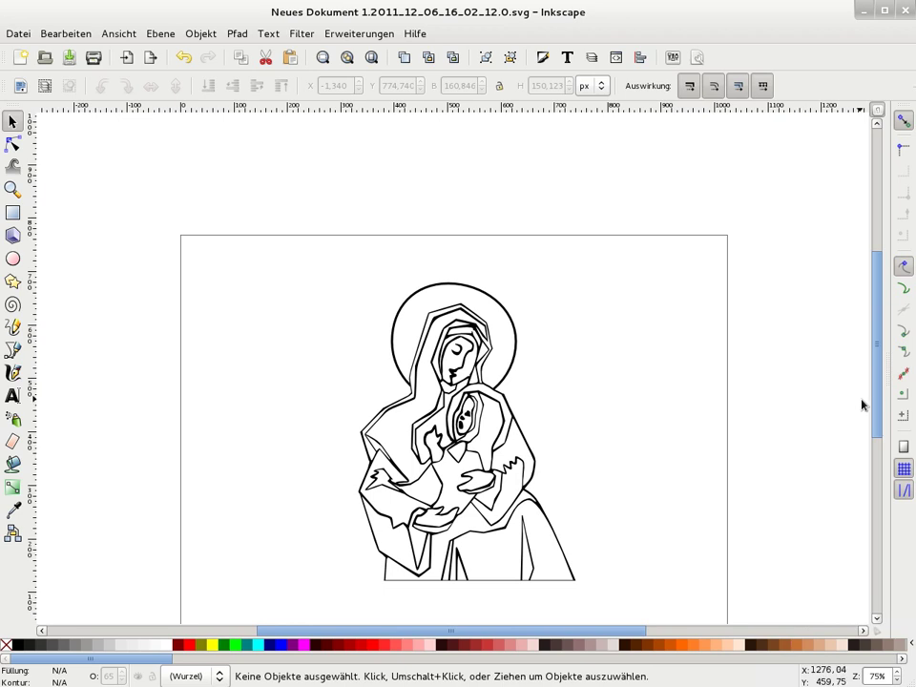
scroll(875, 382, down, 1)
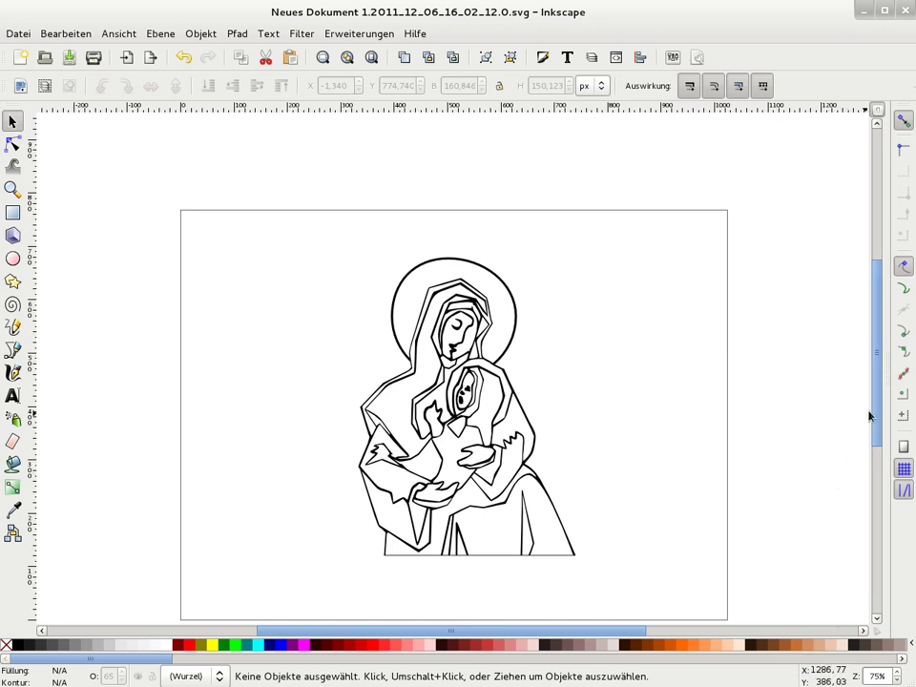
drag(876, 410, 869, 425)
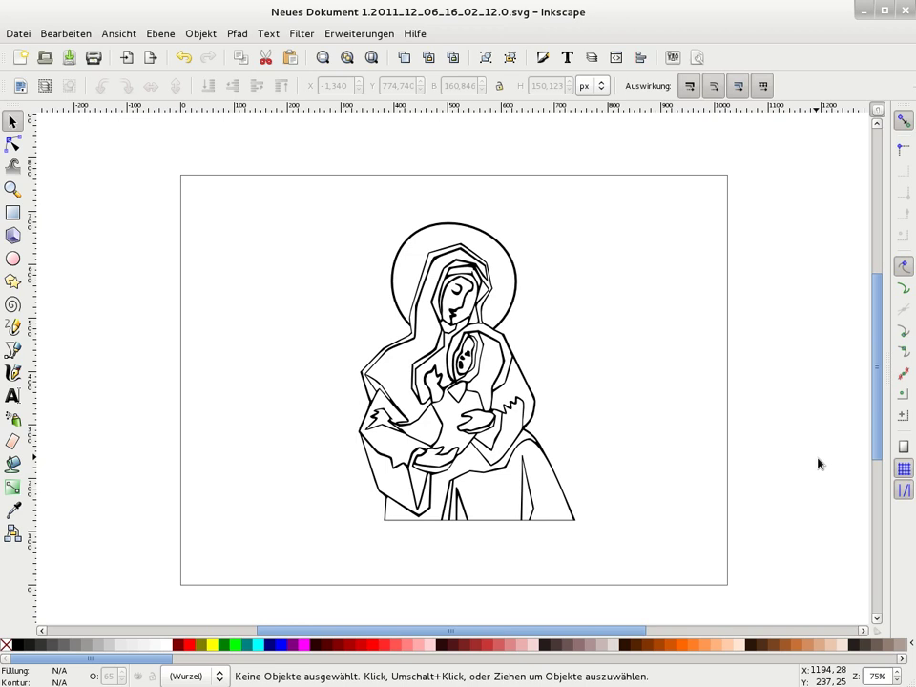
Draw a tall red rectangle and move it over the Madonna figure
key(minus)
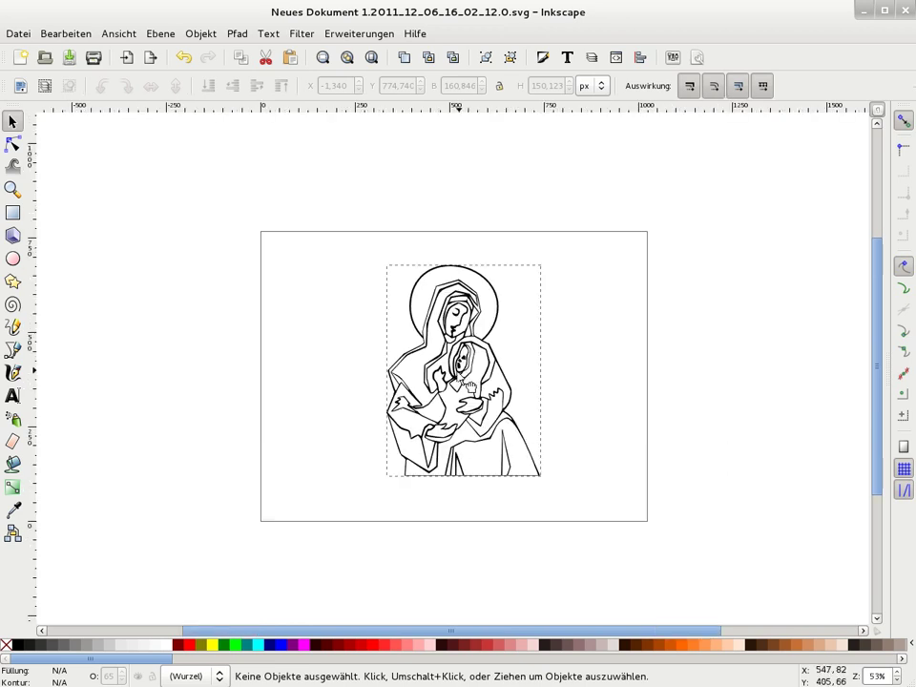
drag(466, 384, 452, 390)
click(13, 212)
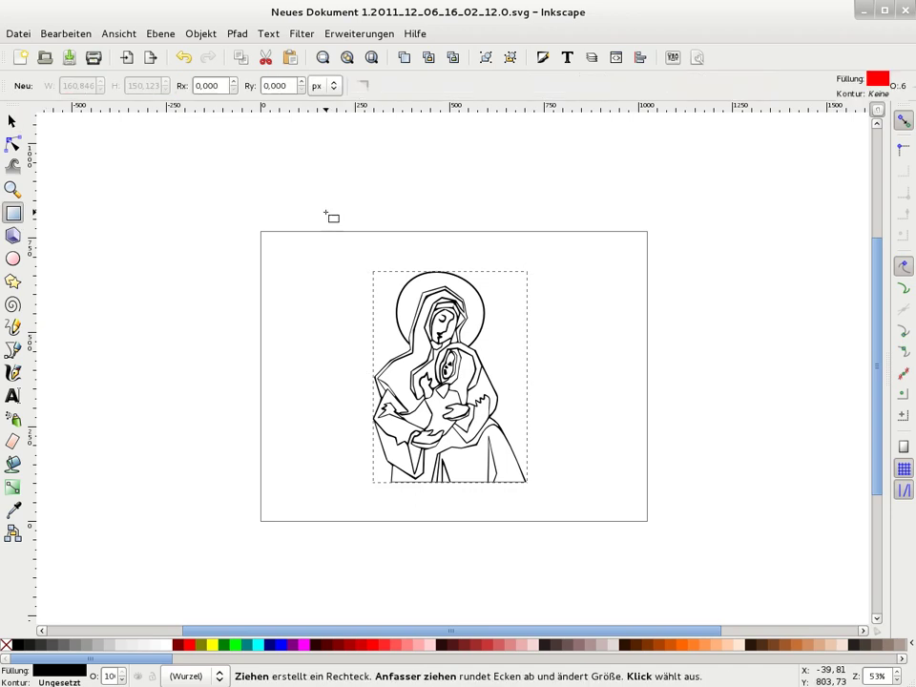
drag(547, 194, 697, 481)
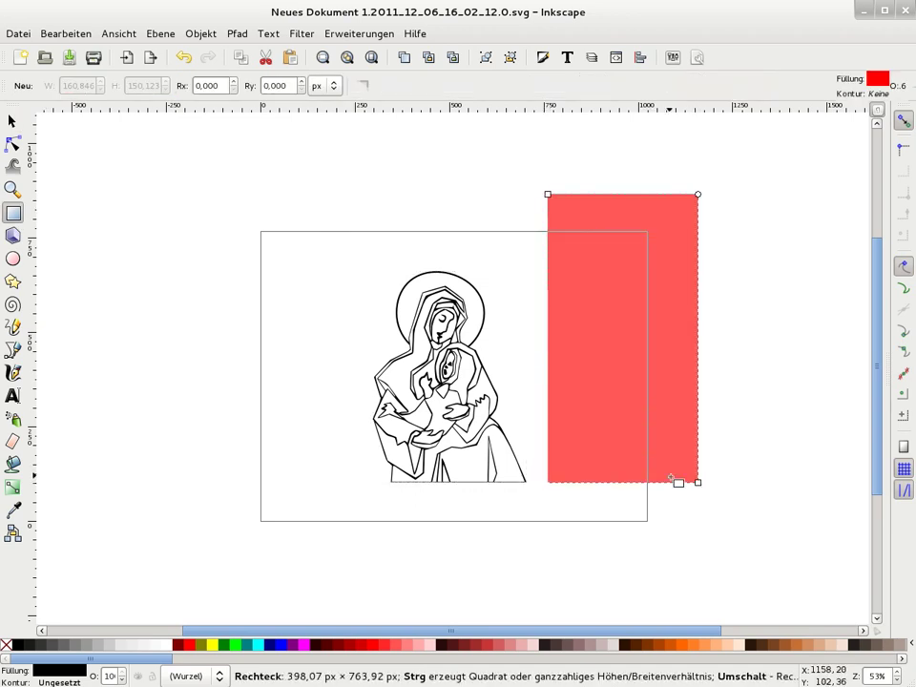
key(s)
mouse_move(634, 318)
mouse_down()
mouse_move(454, 315)
mouse_move(458, 322)
mouse_up()
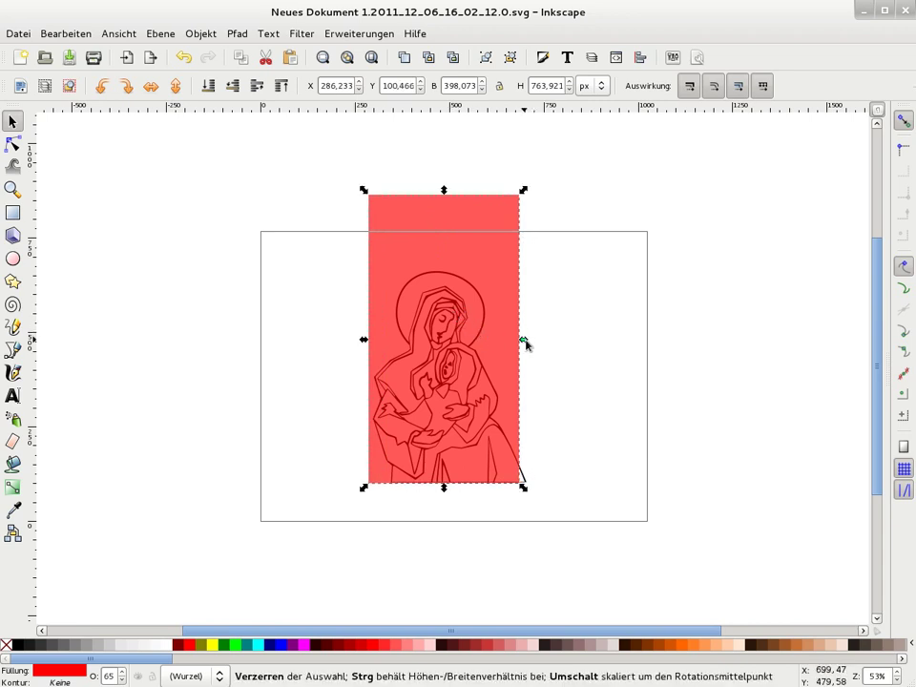
Widen the rectangle to 437.88 px, raise it, and send it behind the drawing
drag(523, 340, 540, 344)
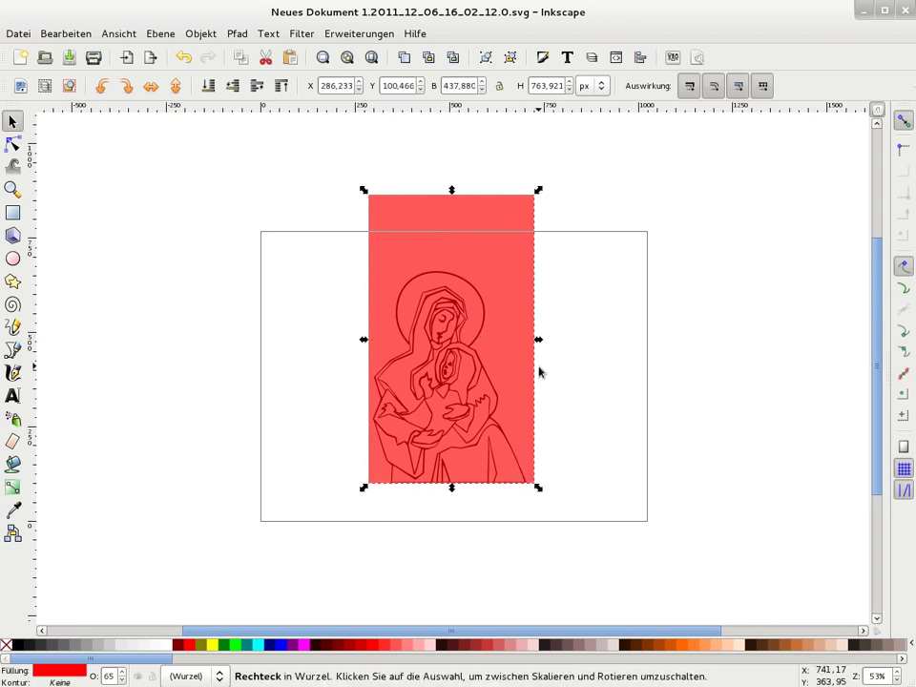
key(Up)
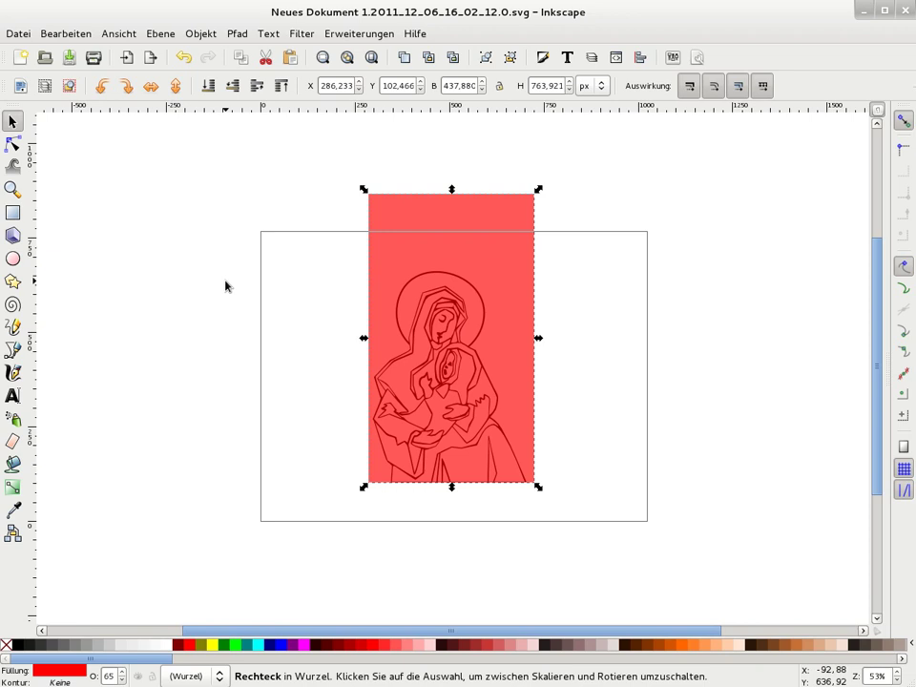
key(Page_Down)
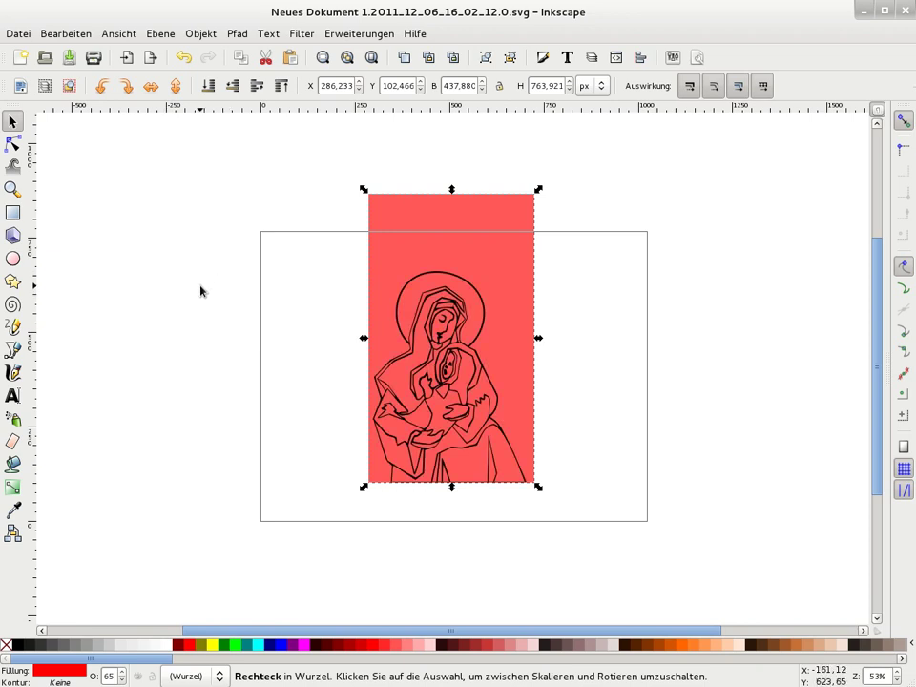
click(200, 290)
click(404, 241)
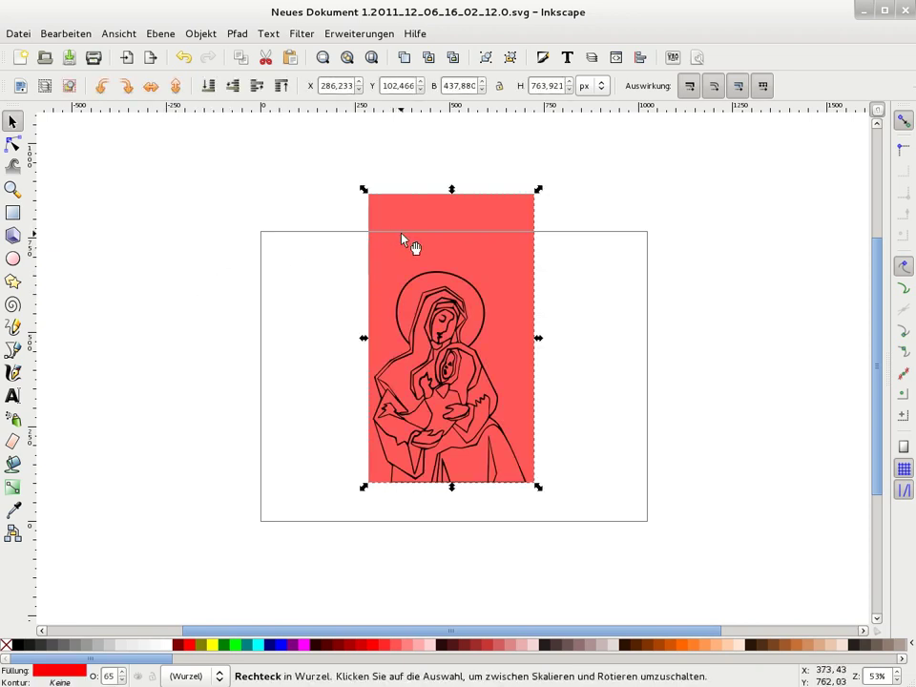
triple_click(462, 86)
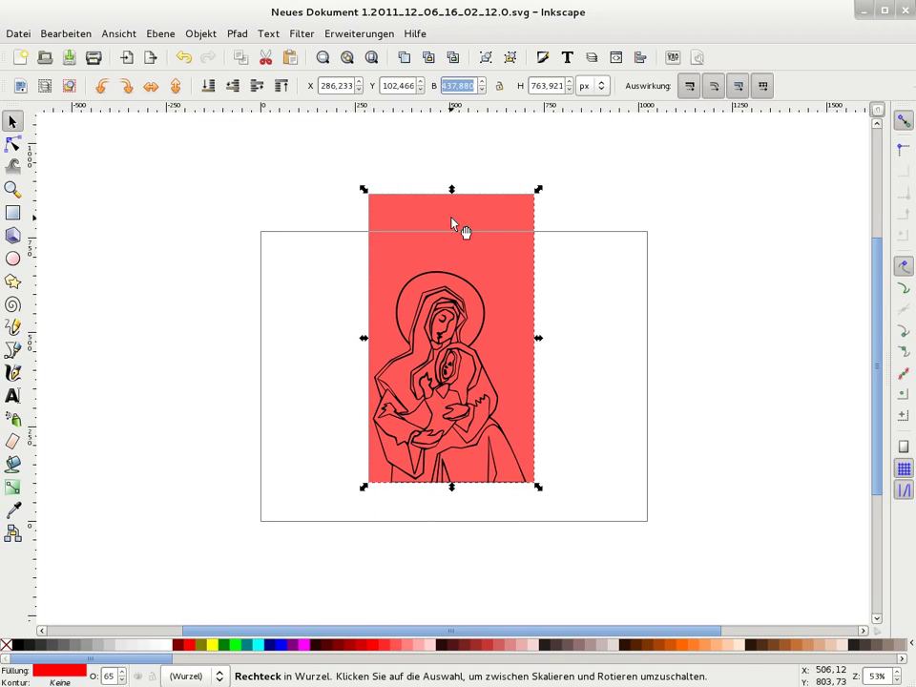
click(12, 258)
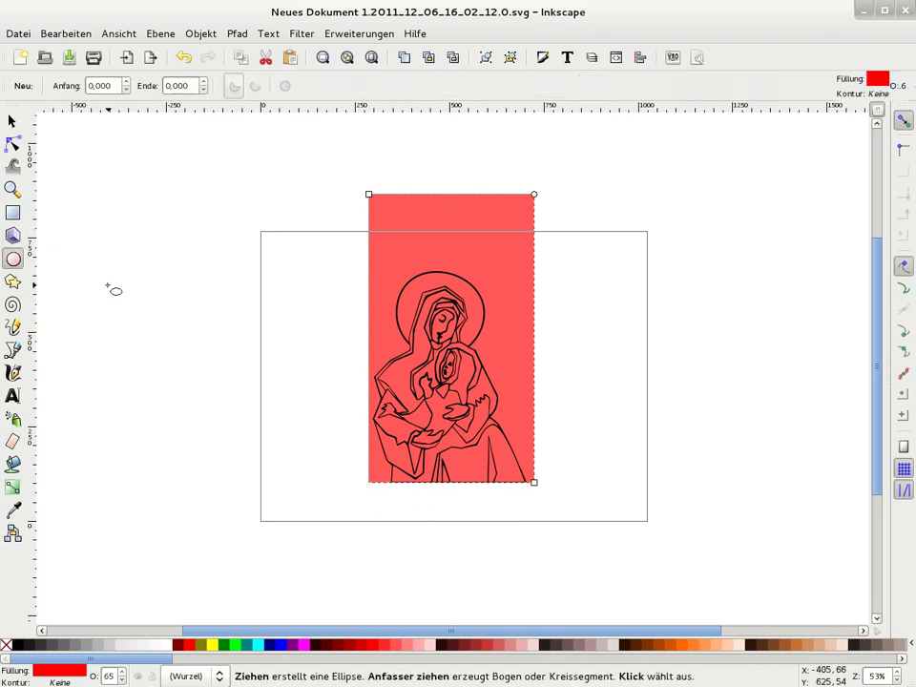
Add a proportional red circle 437.88 px wide overlapping the rectangle's top
drag(135, 236, 269, 370)
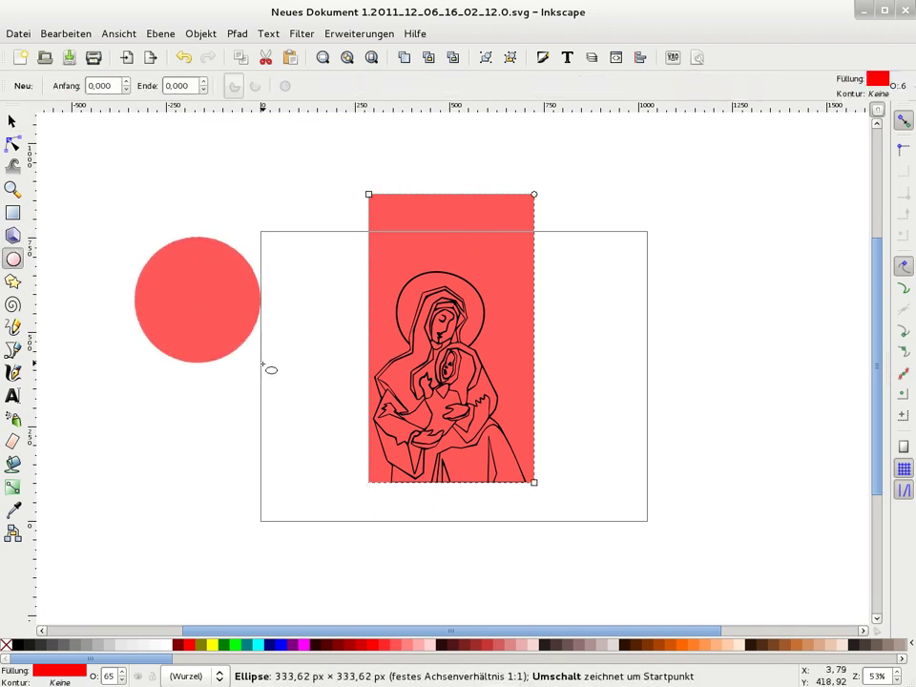
click(13, 121)
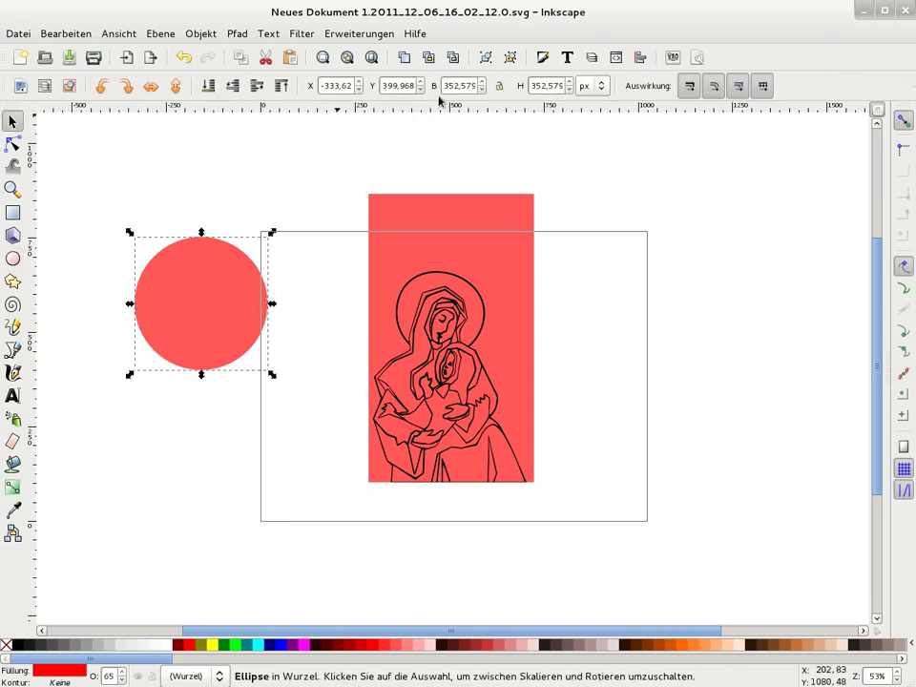
double_click(455, 86)
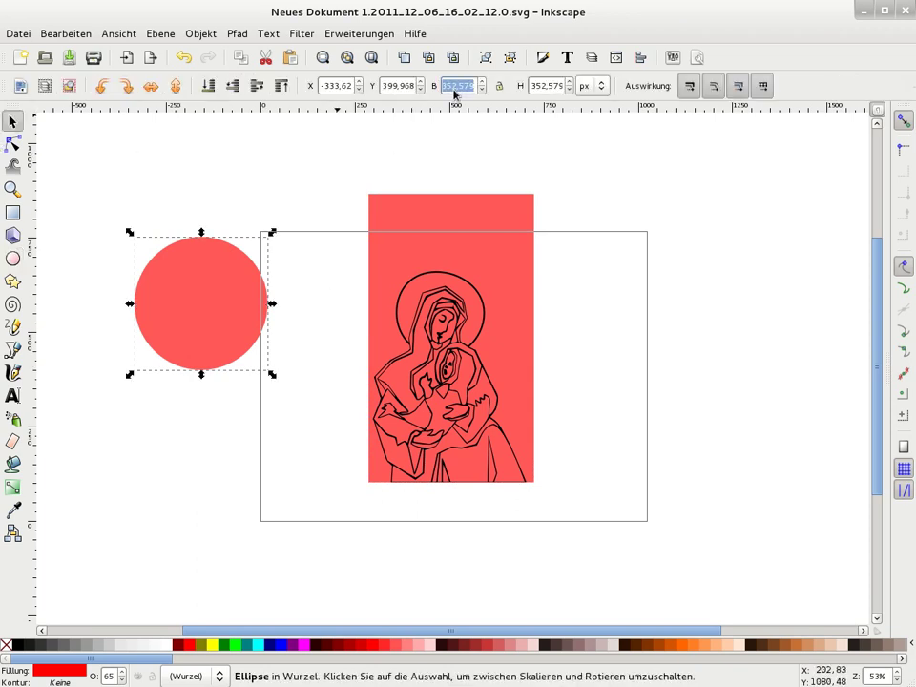
text(437,880)
click(498, 86)
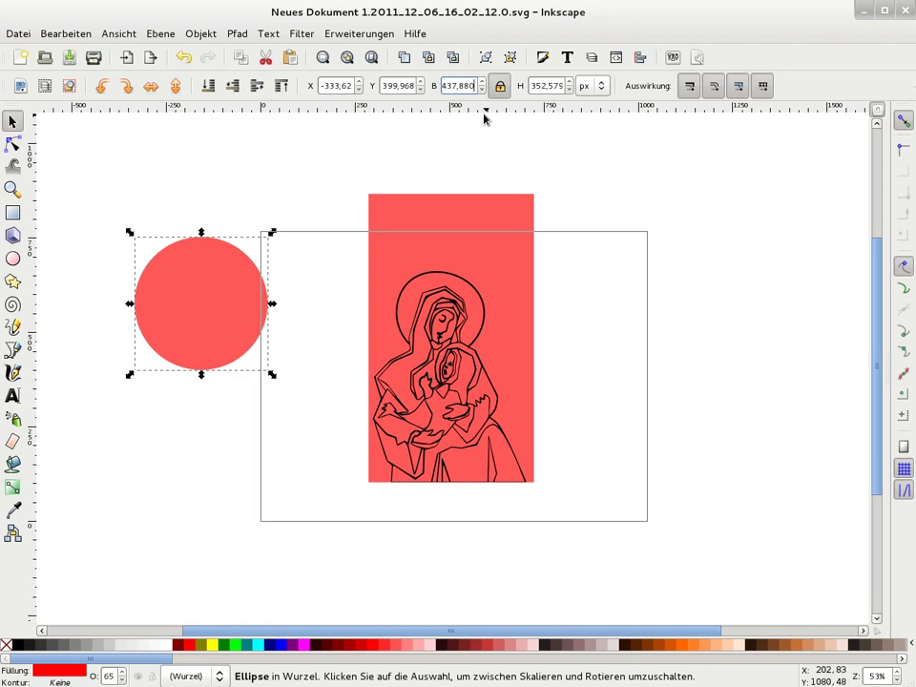
key(Return)
drag(264, 268, 372, 236)
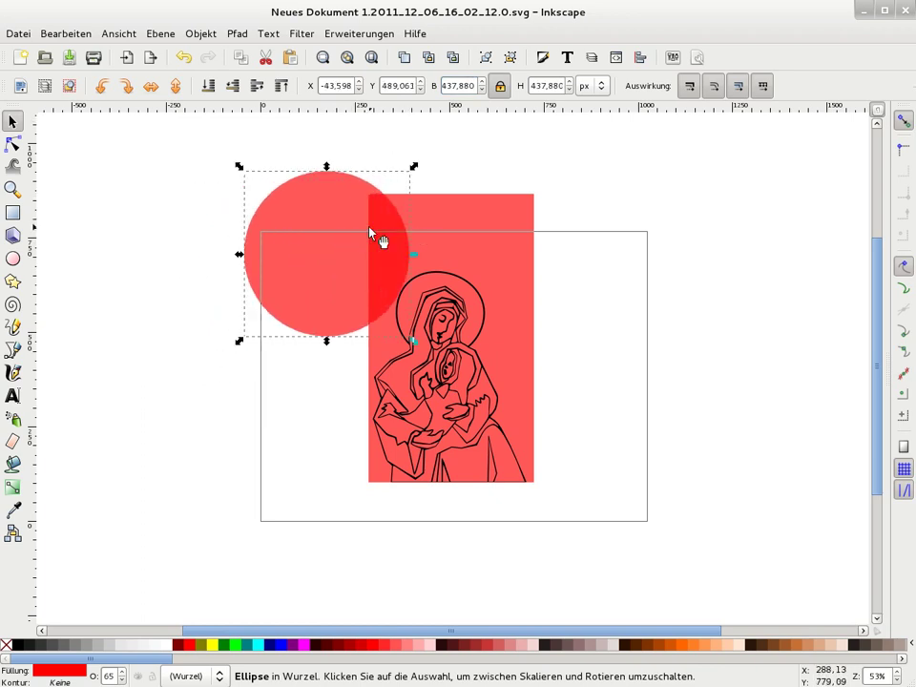
shift+click(485, 238)
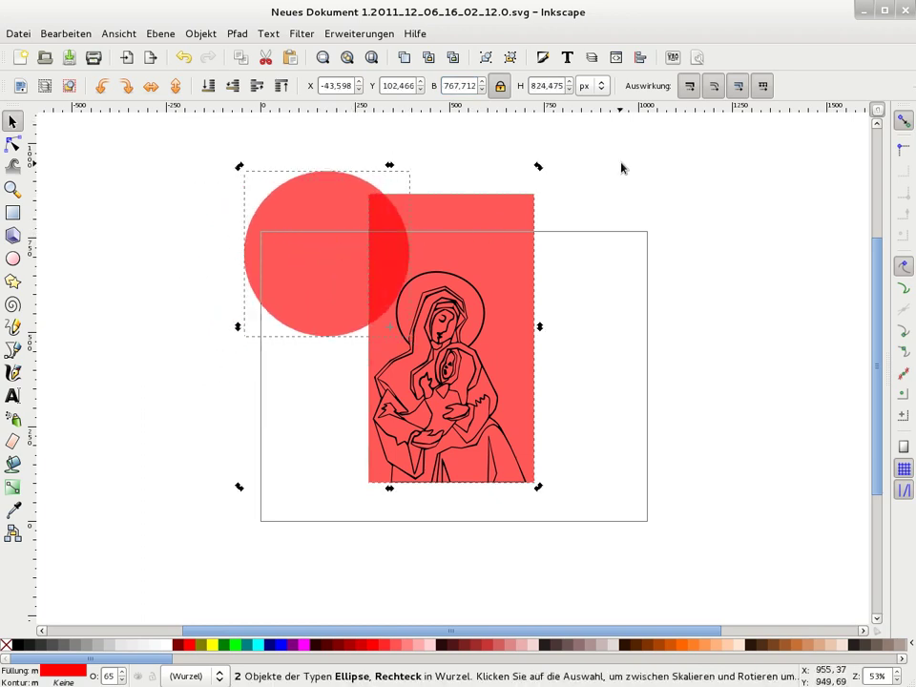
Align the circle and rectangle on a shared vertical centre axis
click(640, 57)
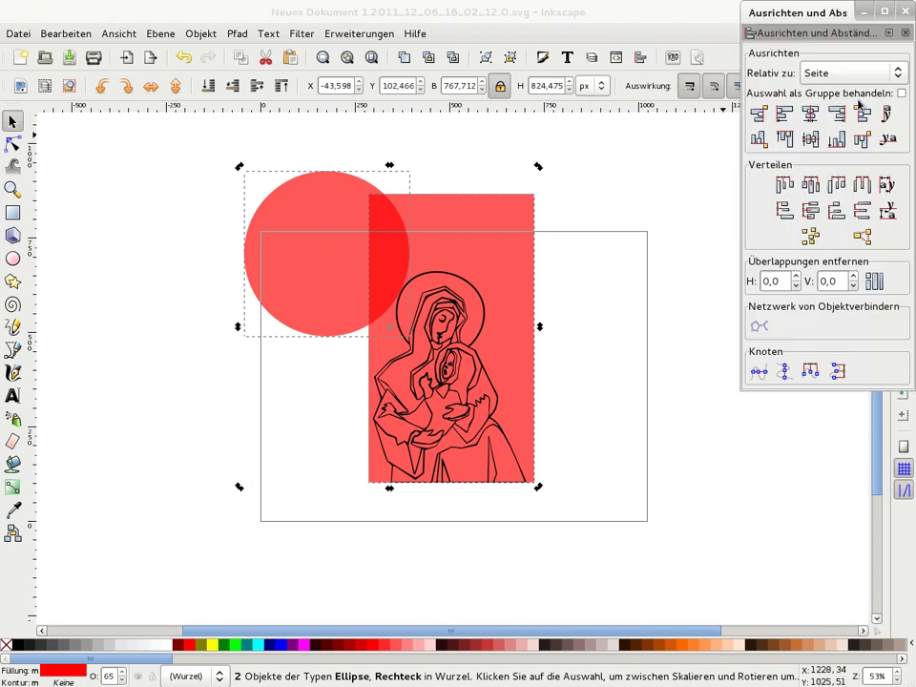
click(810, 113)
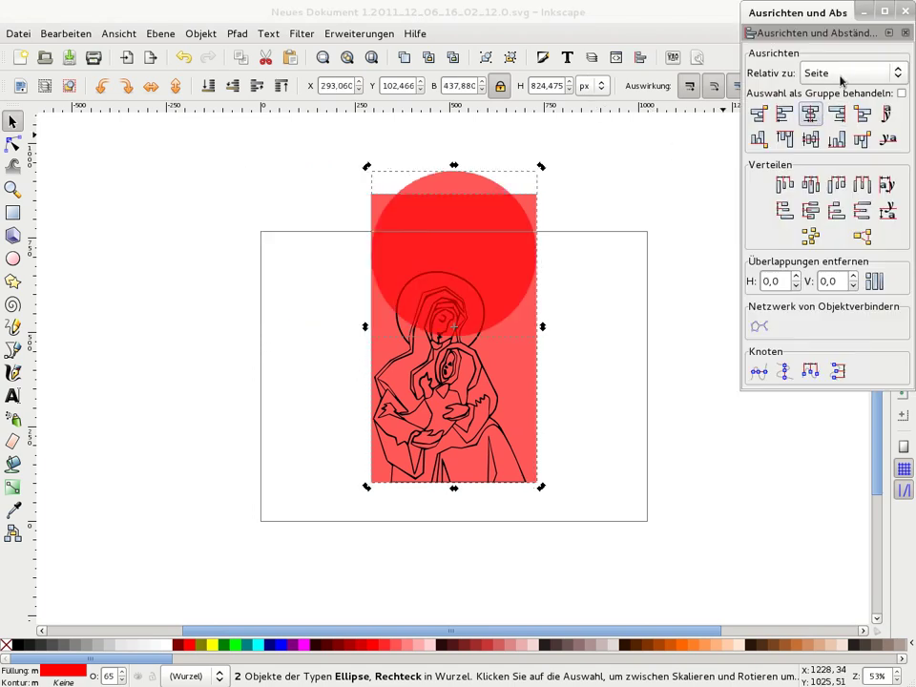
click(906, 33)
key(minus)
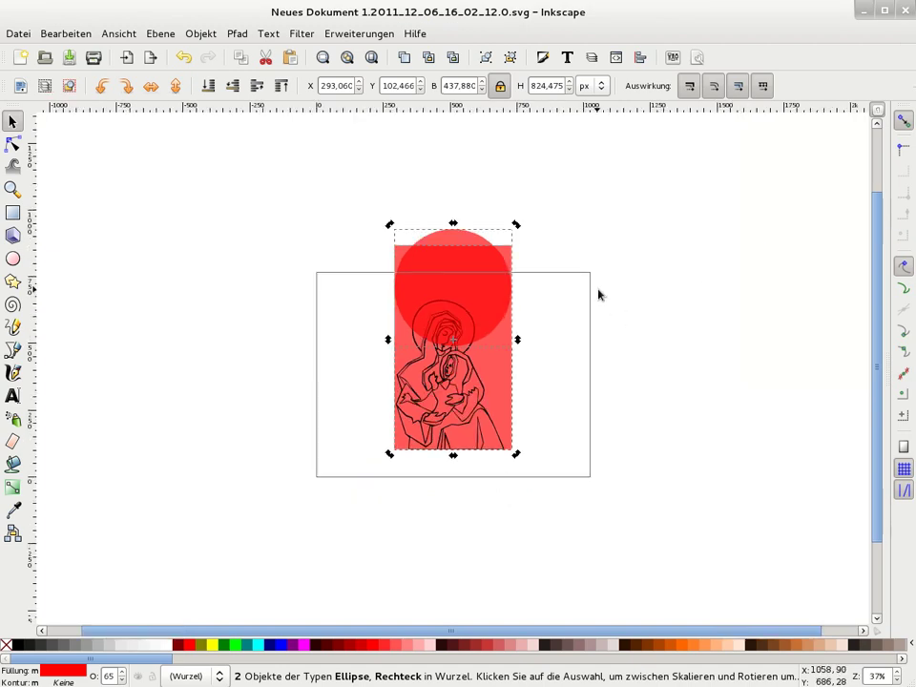
Raise the circle slightly, union it with the rectangle into an arch, and duplicate it
click(541, 205)
click(474, 283)
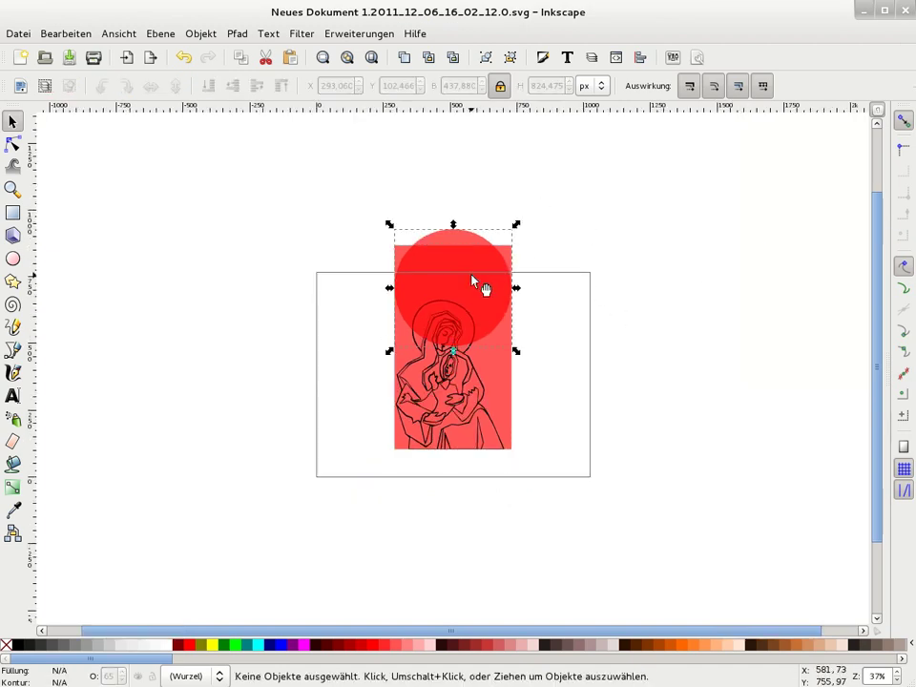
key(Up)
key(Up)
key(Up)
key(Up)
key(Up)
key(Up)
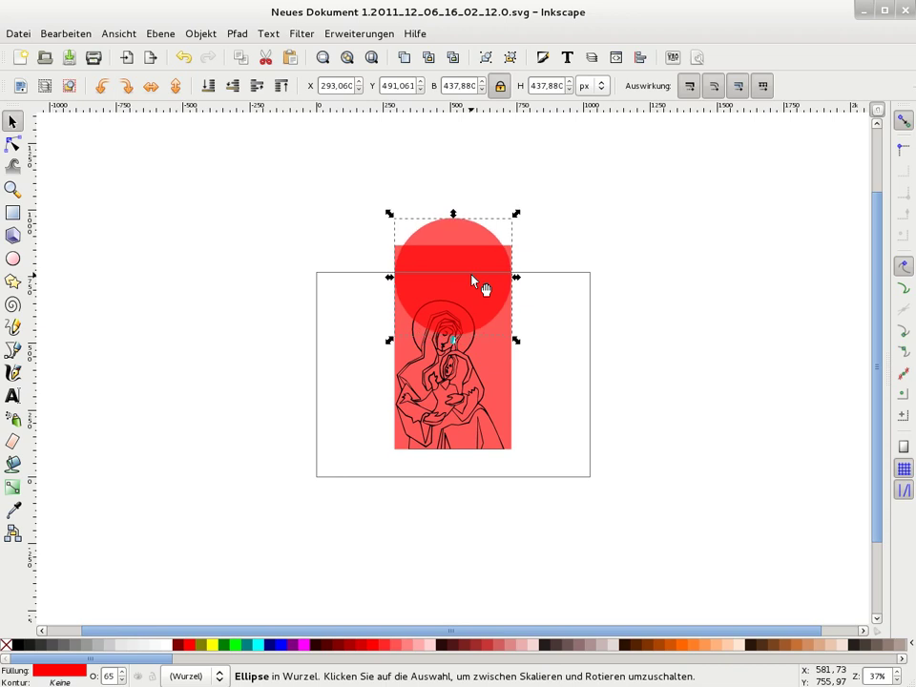
key(Up)
key(Up)
key(Up)
key(Up)
key(Up)
key(Up)
key(Up)
key(Up)
key(Up)
key(Up)
key(Up)
key(Up)
key(Up)
key(Up)
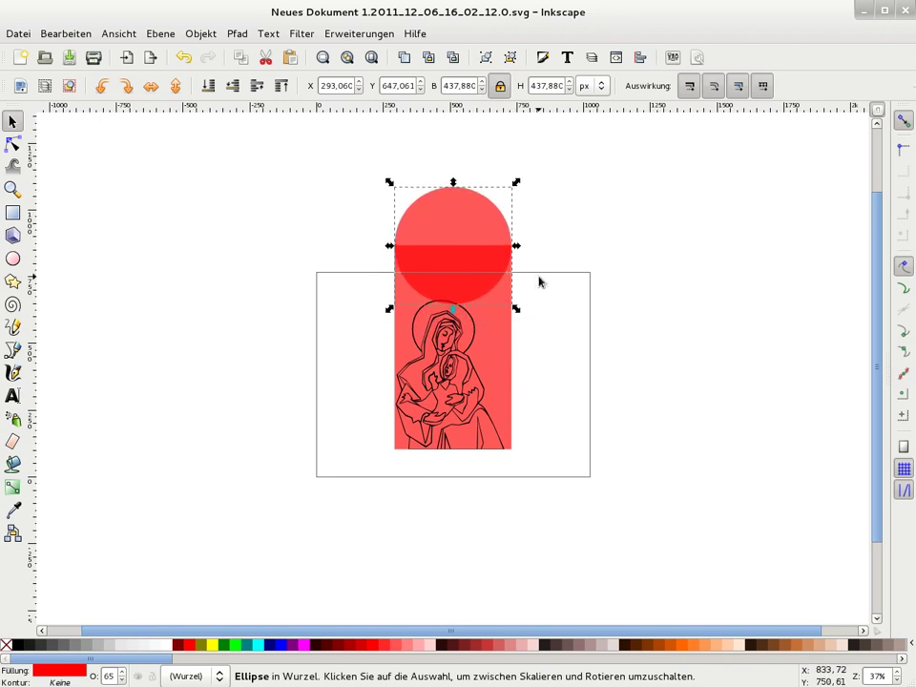
shift+click(498, 357)
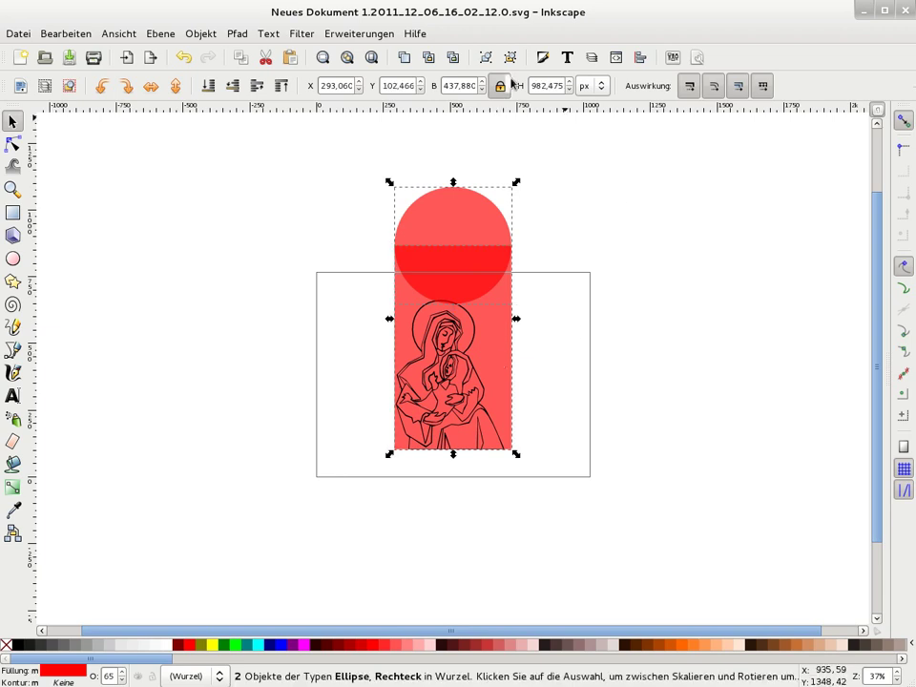
key(ctrl+plus)
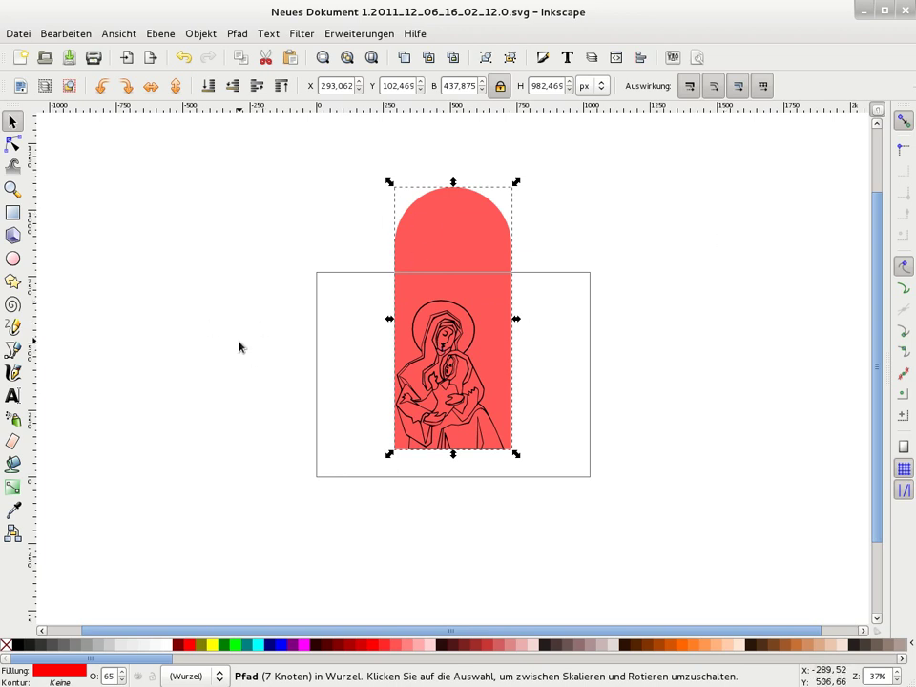
key(ctrl+d)
Move the arch copy aside and give the original a black outline about 6.5 px wide
drag(429, 297, 785, 222)
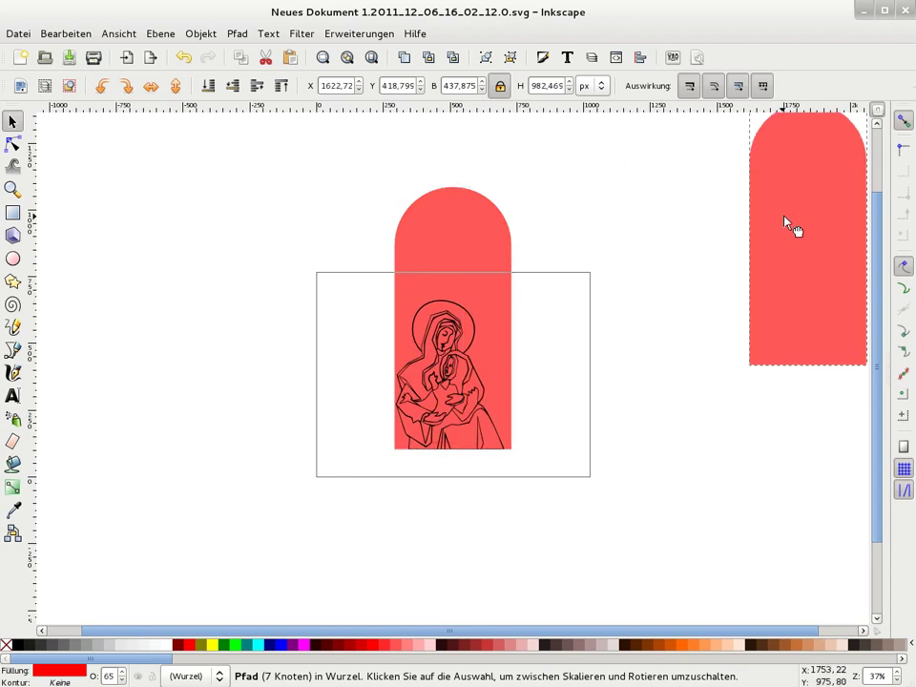
click(426, 267)
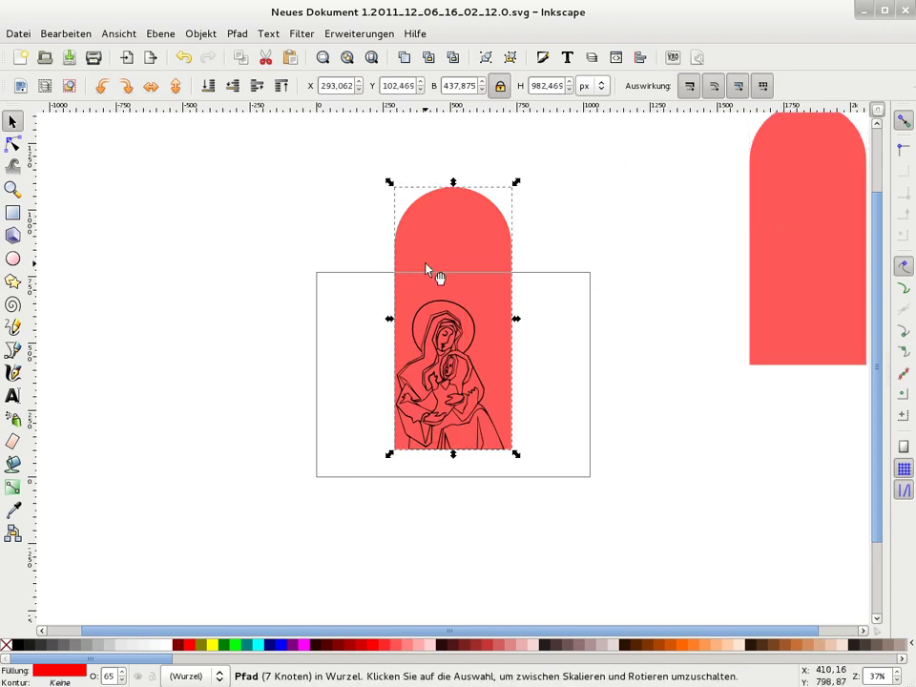
click(542, 59)
click(733, 57)
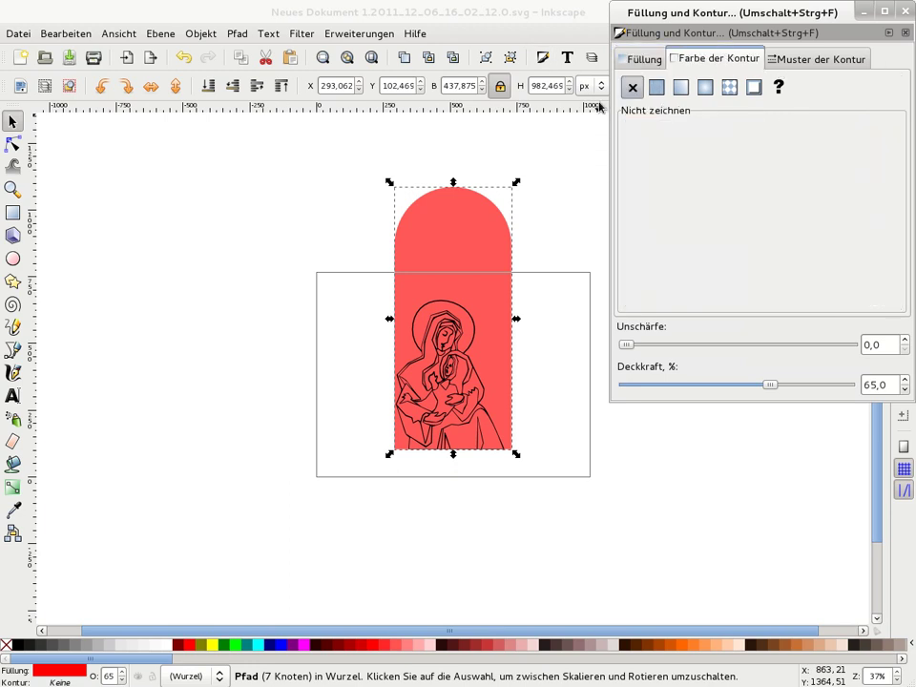
click(657, 87)
click(780, 58)
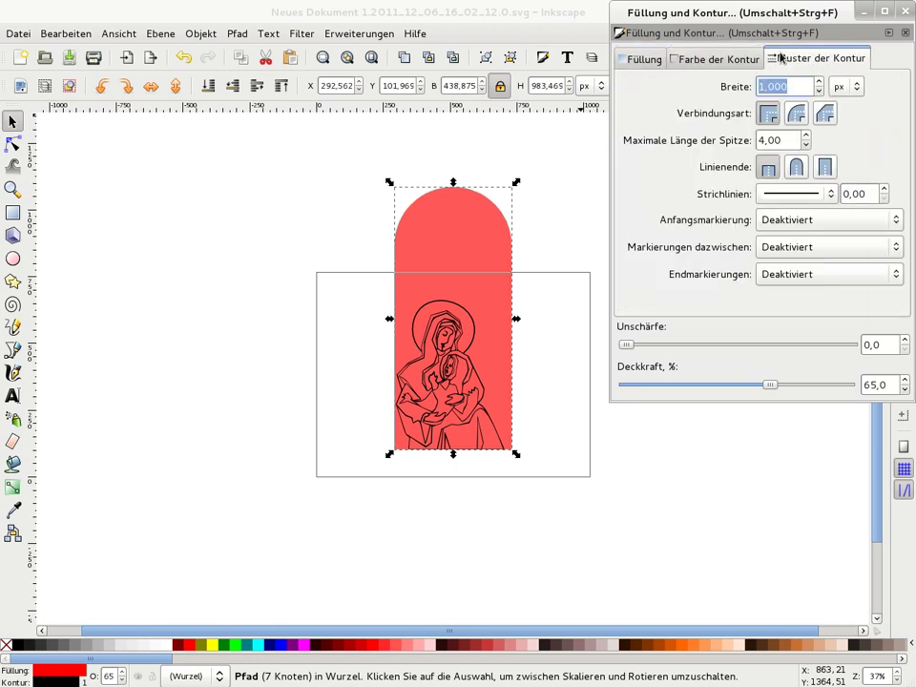
click(819, 84)
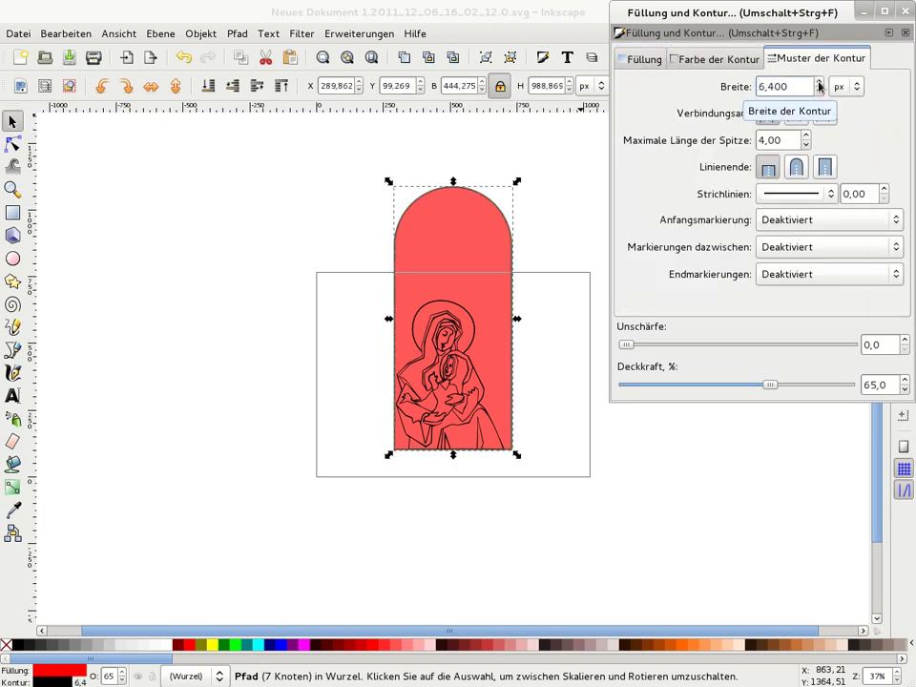
click(818, 84)
Remove the arch's red fill and reduce its outline width to 4.7 px
click(634, 60)
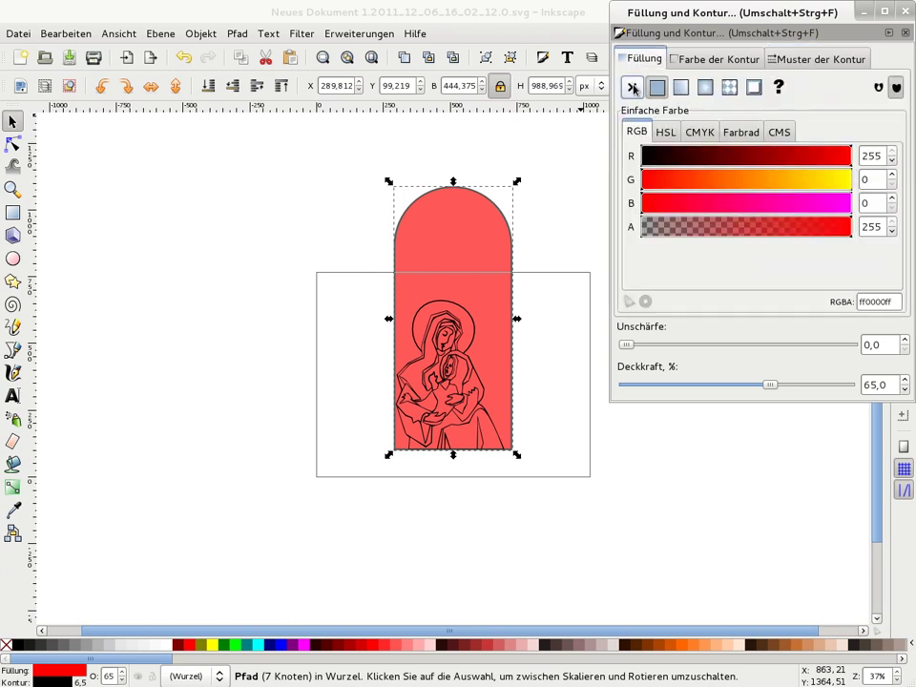
click(631, 87)
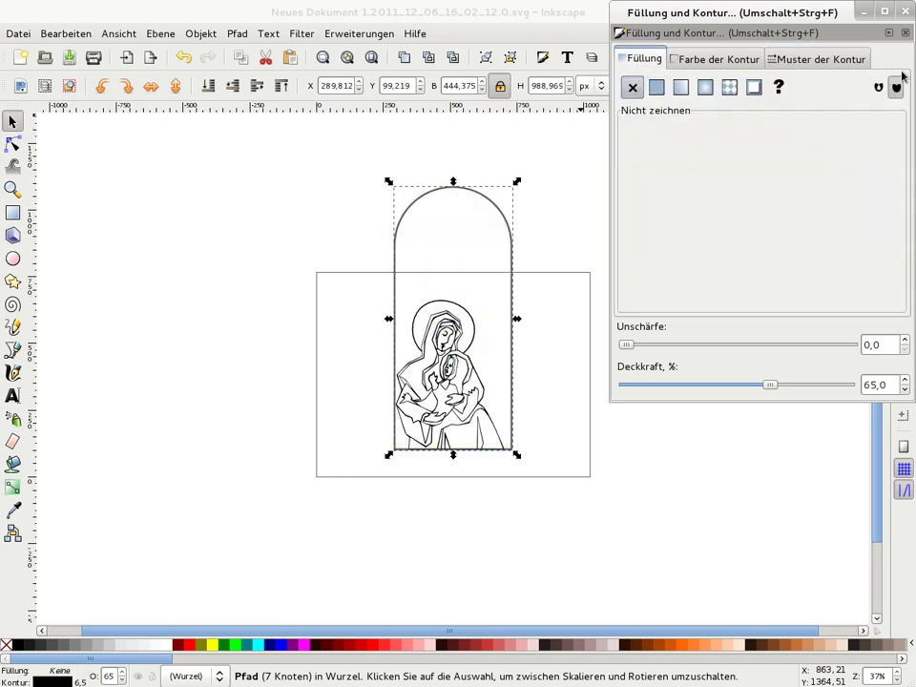
click(822, 61)
click(817, 90)
click(818, 91)
click(817, 90)
click(818, 90)
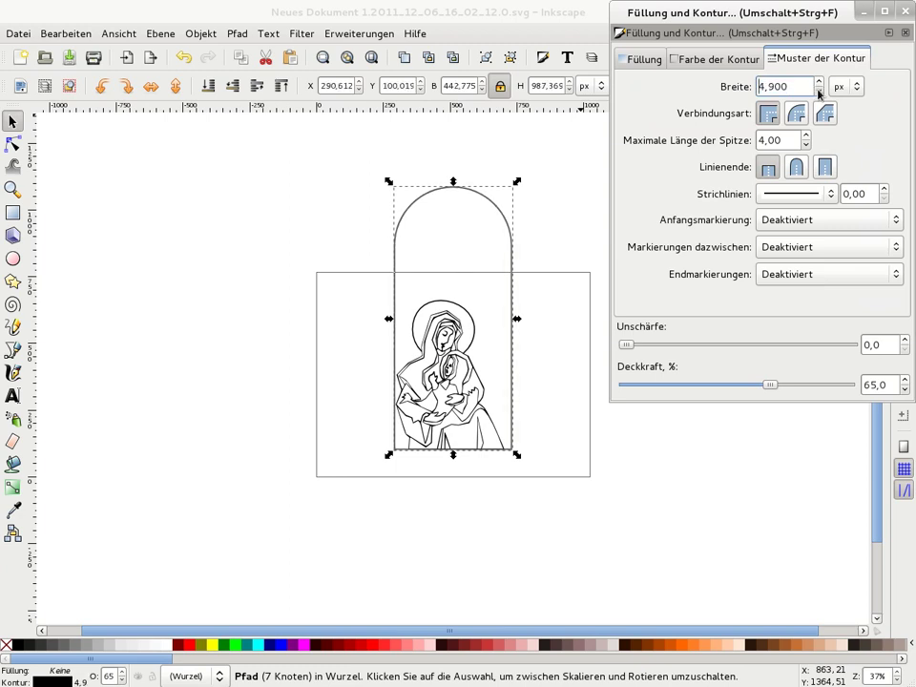
click(818, 91)
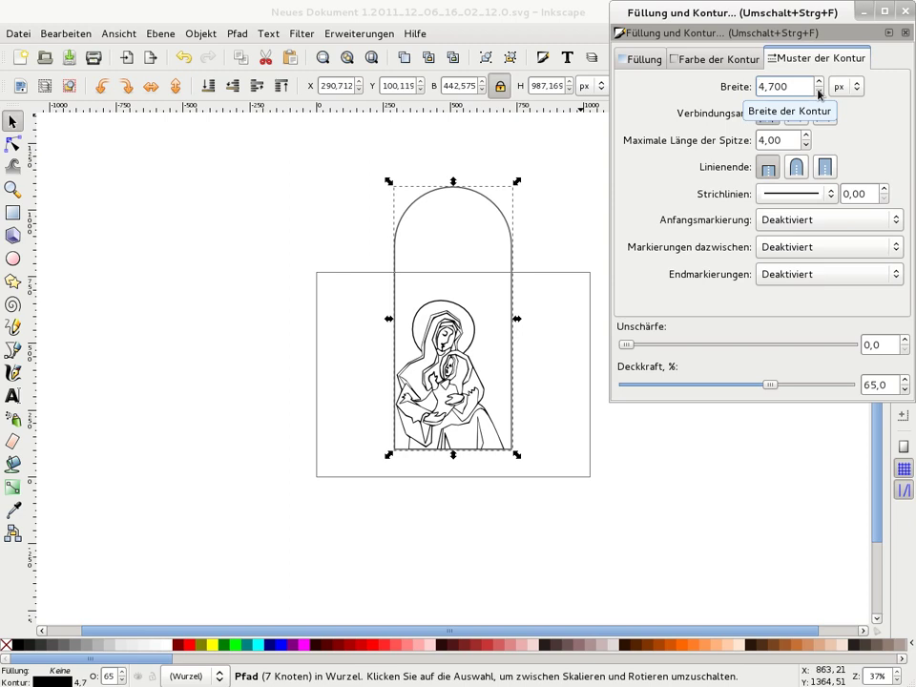
click(905, 33)
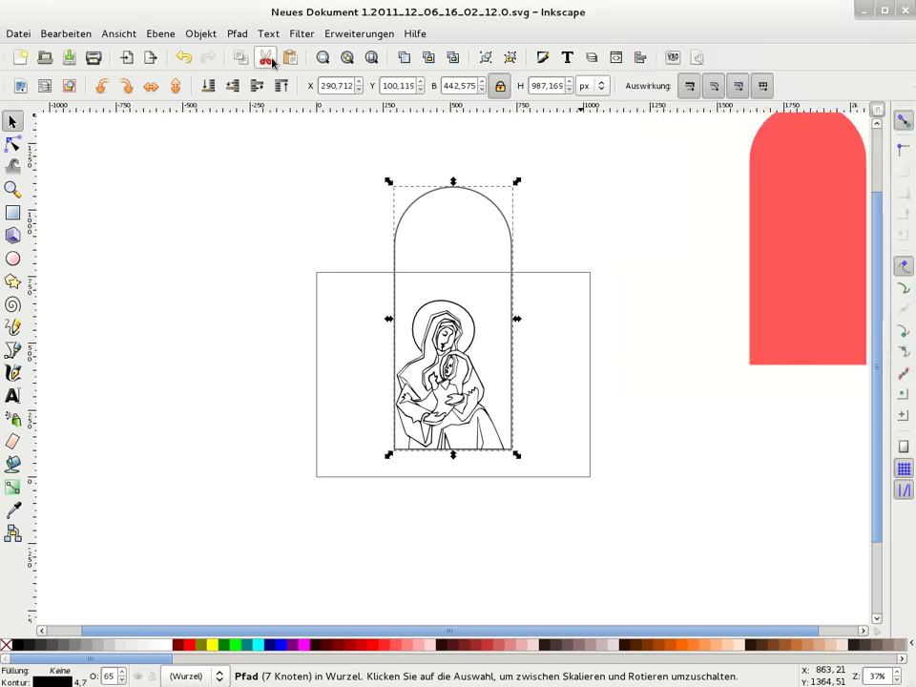
Convert the arch outline's stroke into a filled path with Stroke to Path
click(237, 33)
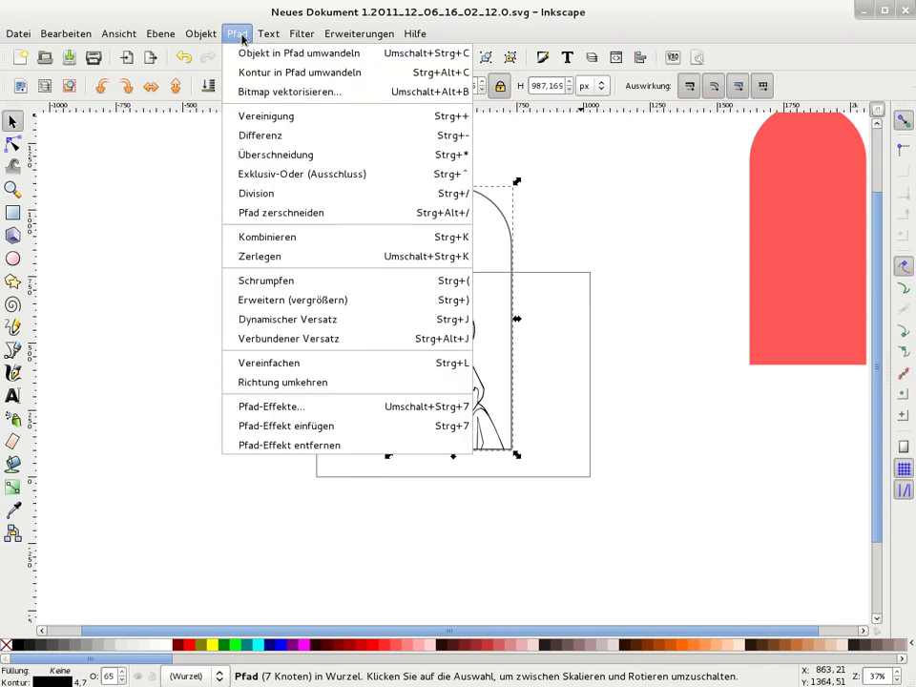
click(246, 74)
click(286, 265)
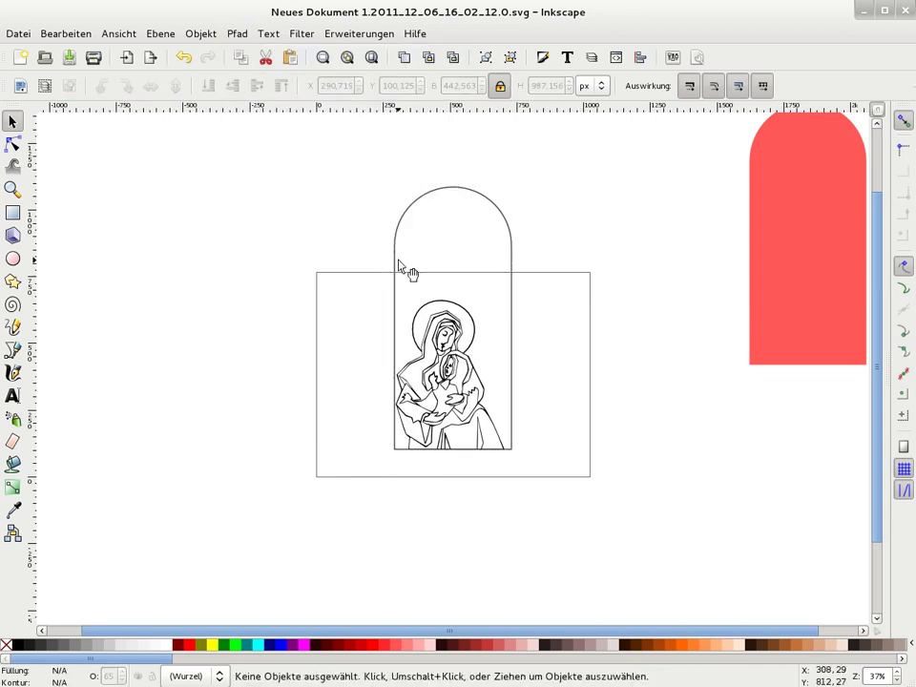
Combine the arch and the Madonna drawing into a single path with Ctrl+K
drag(355, 153, 601, 476)
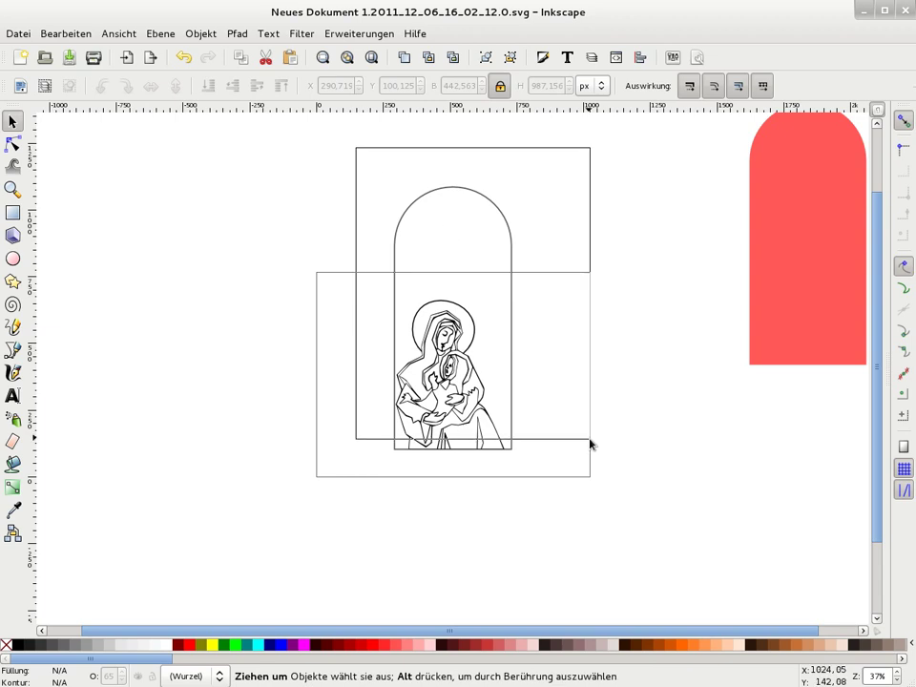
key(ctrl)
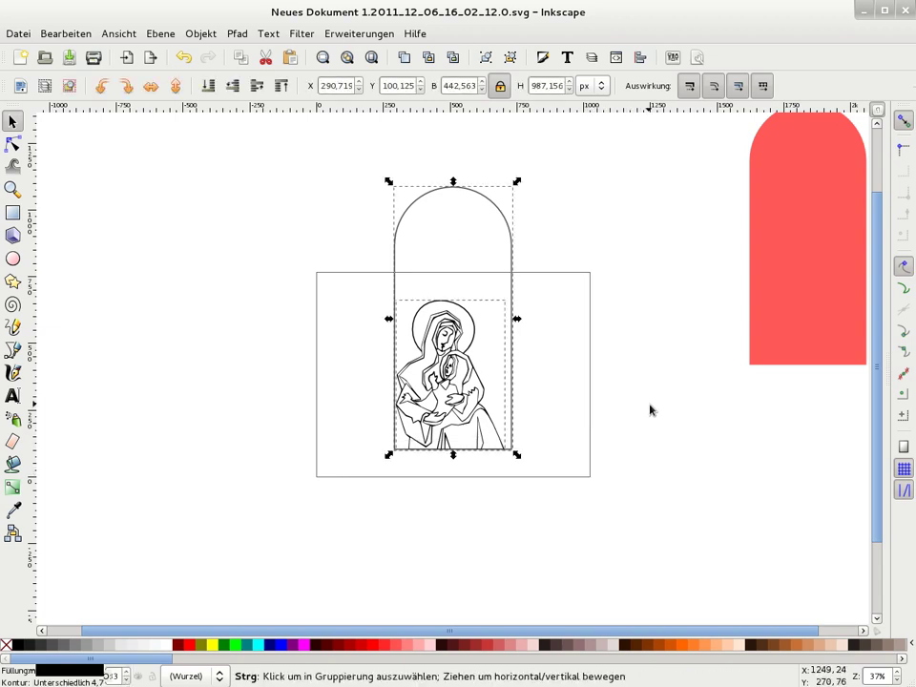
key(ctrl+k)
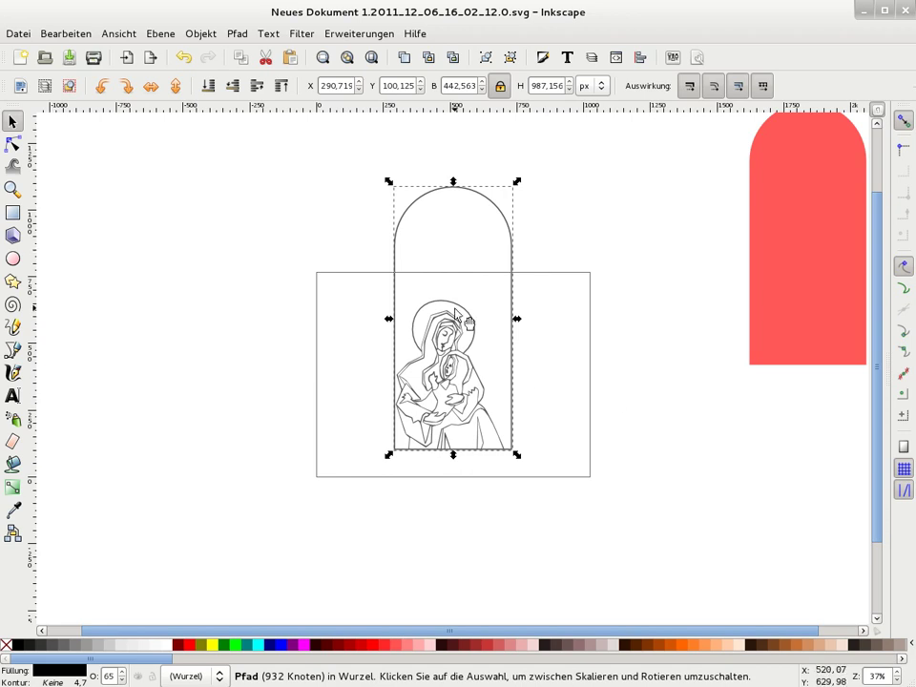
click(153, 333)
click(12, 349)
Draw a zigzag hill line at the arch's left edge beside the halo
key(plus)
key(plus)
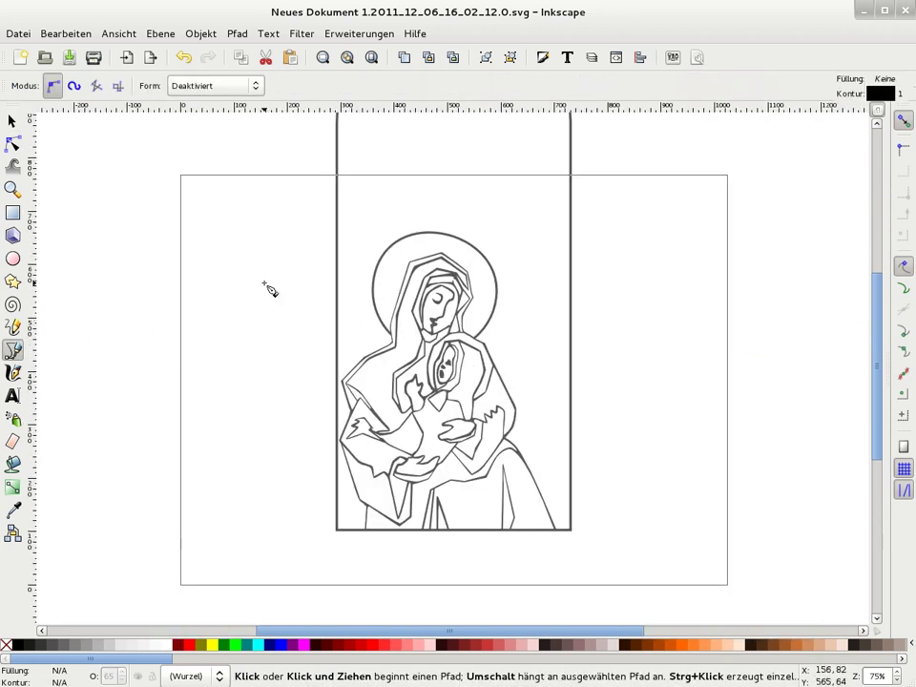
click(336, 297)
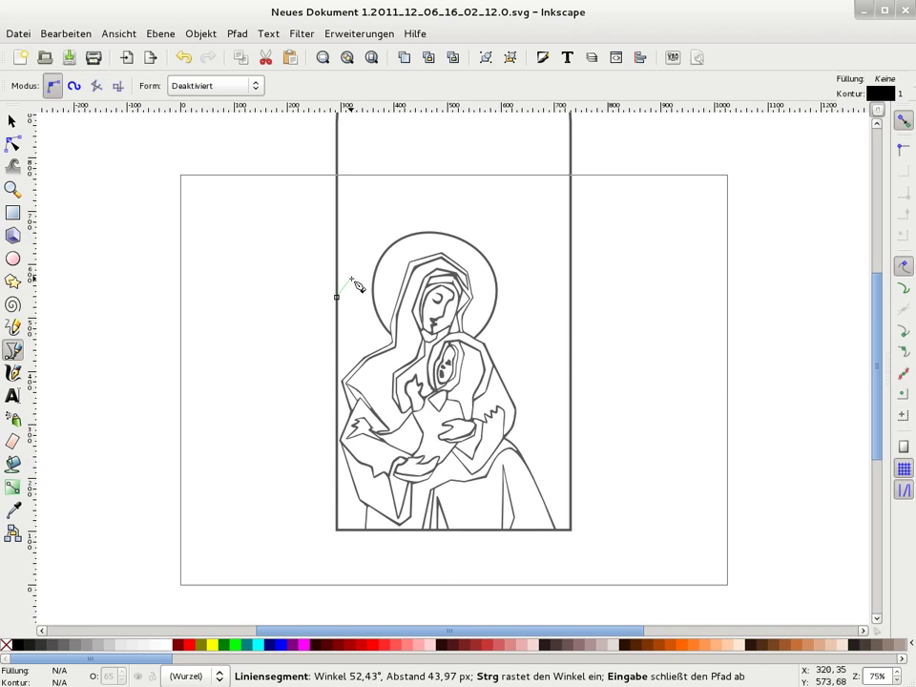
click(361, 289)
scroll(380, 281, up, 1)
scroll(372, 274, up, 1)
double_click(376, 275)
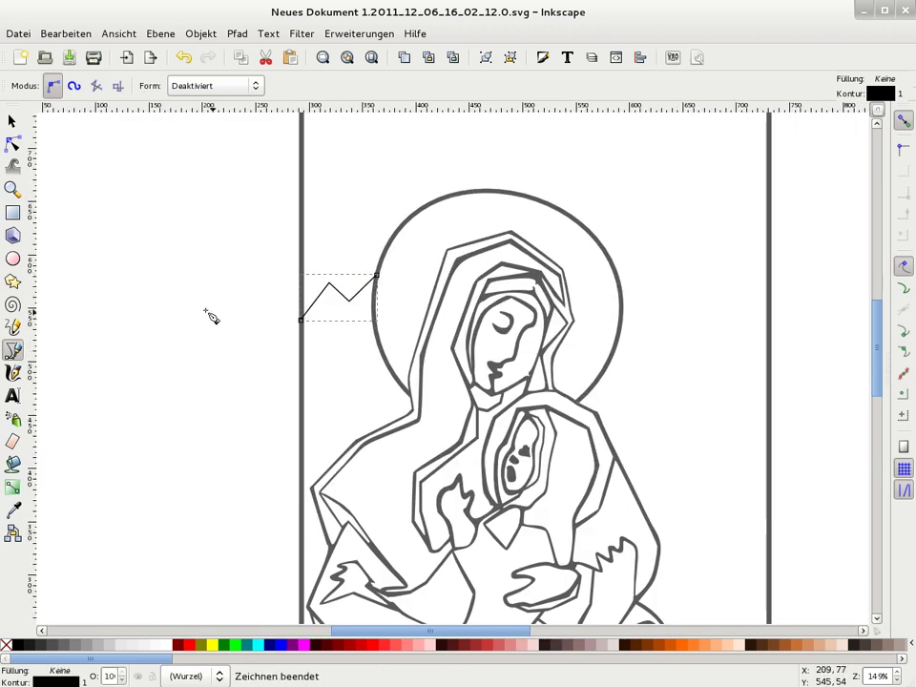
Thicken the zigzag's stroke width to 2.9 px
click(543, 57)
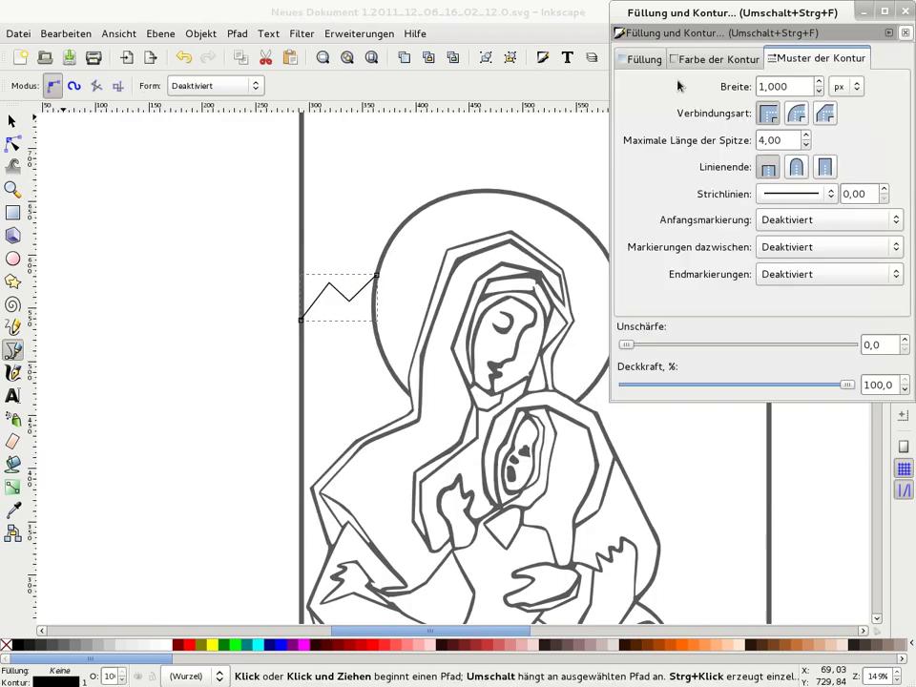
click(817, 83)
click(817, 83)
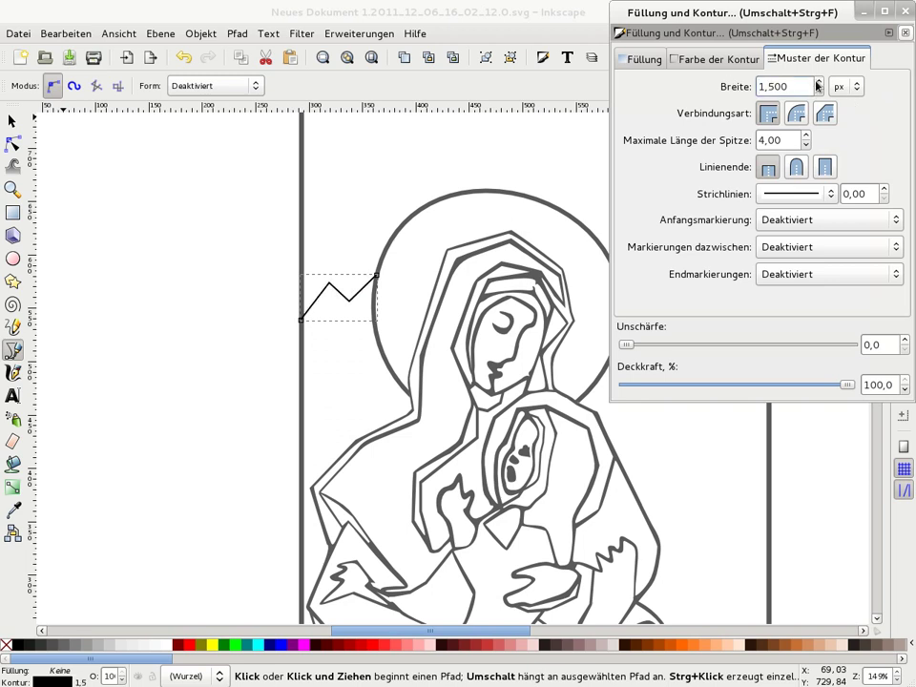
scroll(816, 84, up, 5)
scroll(817, 85, up, 1)
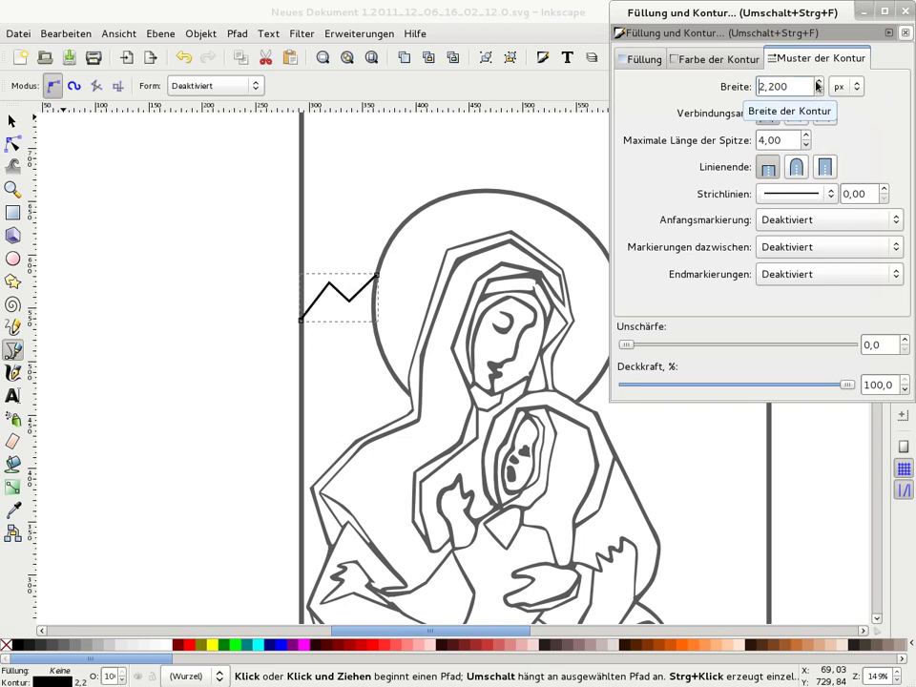
scroll(817, 86, up, 2)
scroll(817, 86, up, 3)
Convert the zigzag's stroke to a path and combine it into the main drawing
click(13, 143)
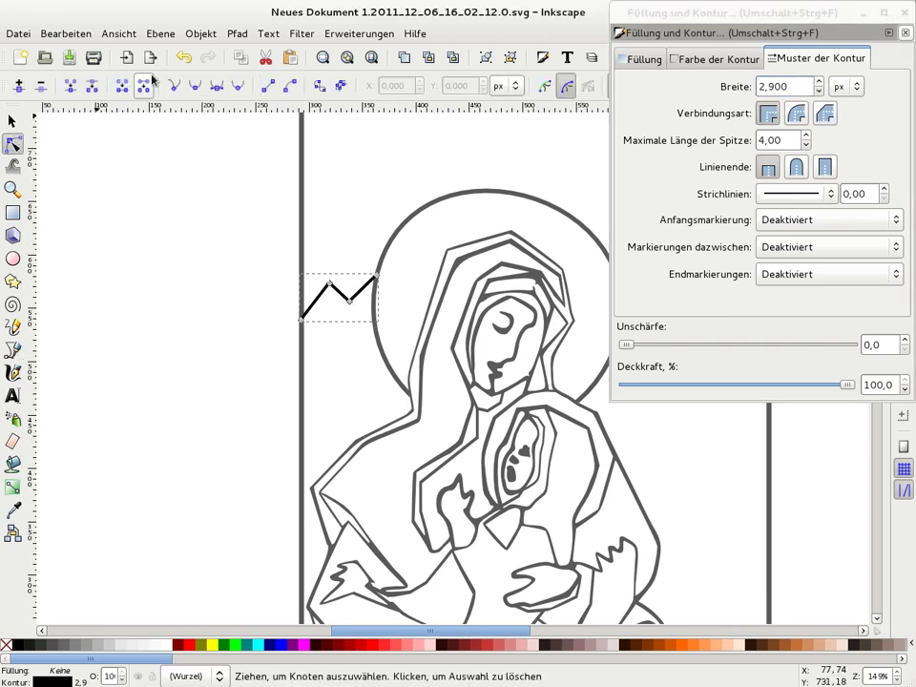
click(236, 33)
click(277, 72)
click(12, 121)
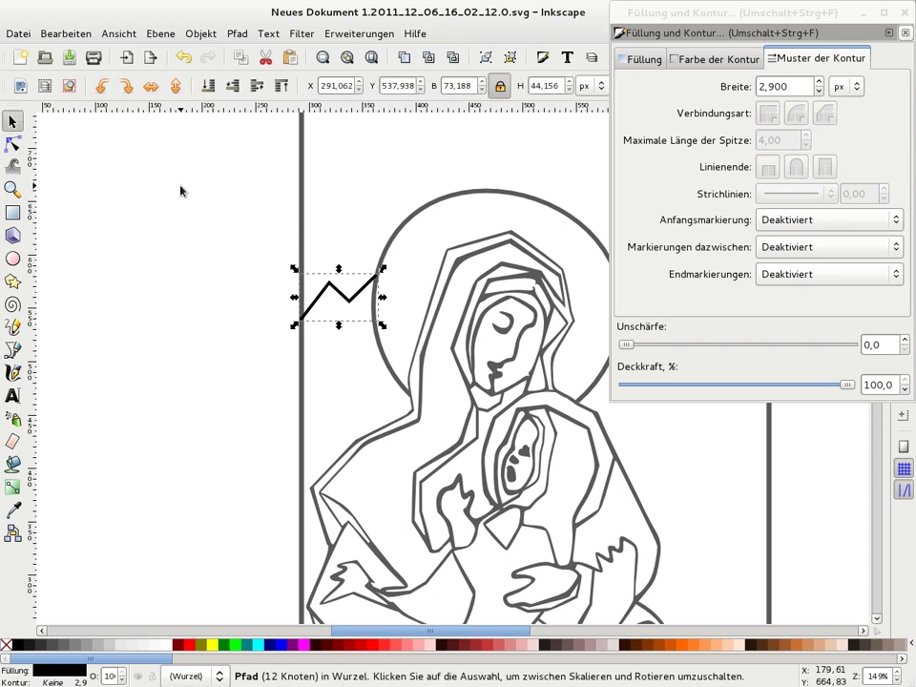
shift+click(301, 205)
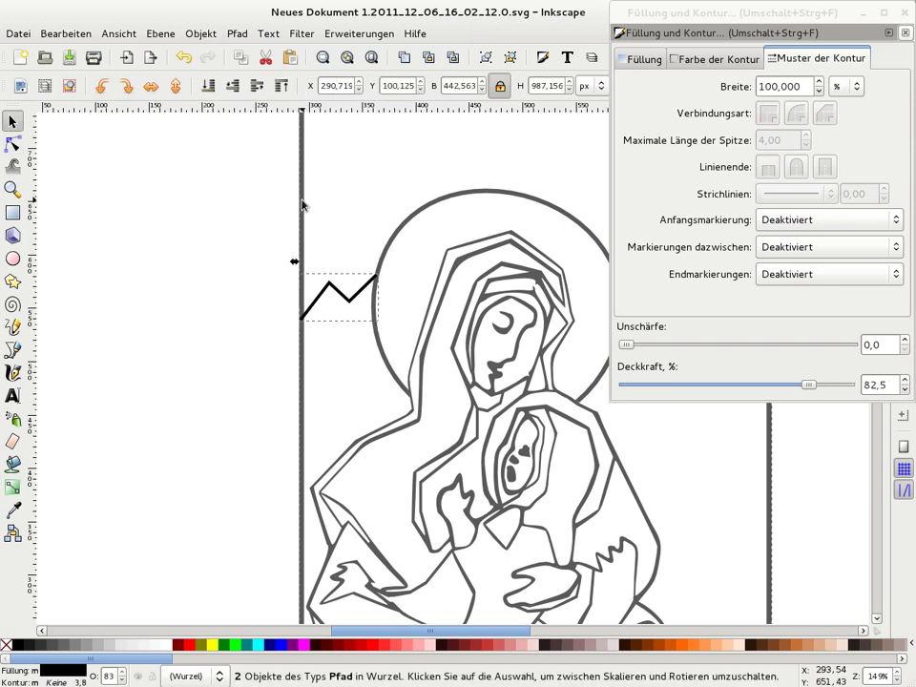
ctrl+click(301, 204)
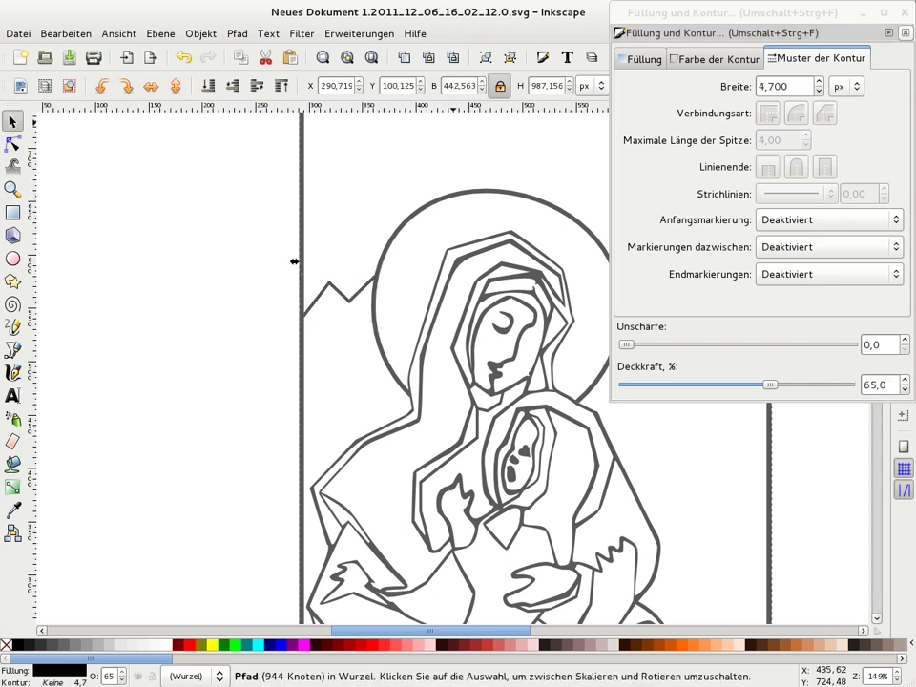
drag(854, 14, 215, 41)
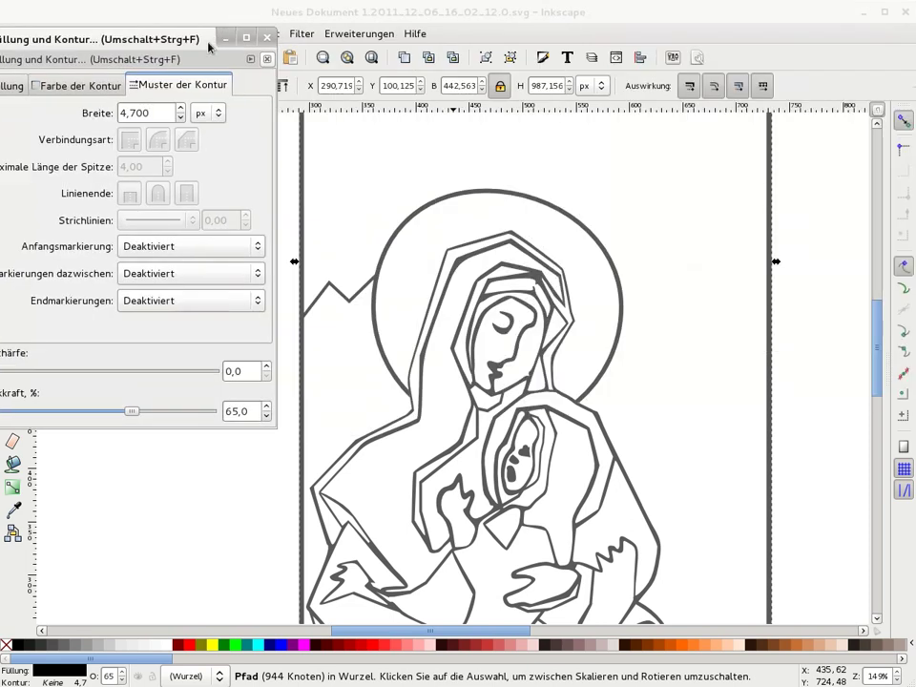
drag(66, 45, 160, 40)
click(12, 350)
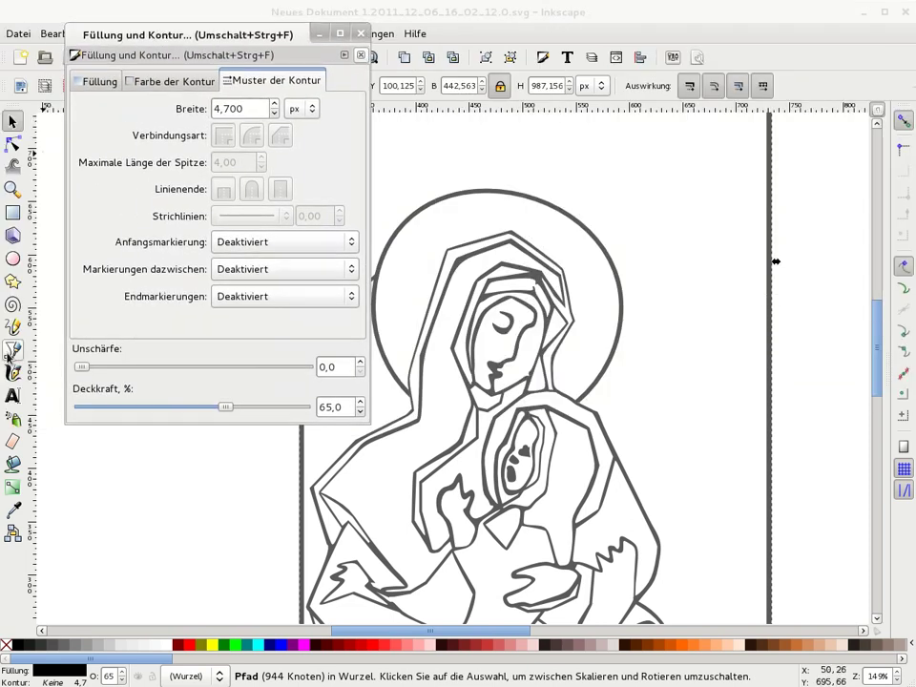
Draw a zigzag hill line from the halo's right edge to the right frame line
click(619, 298)
click(652, 284)
click(682, 292)
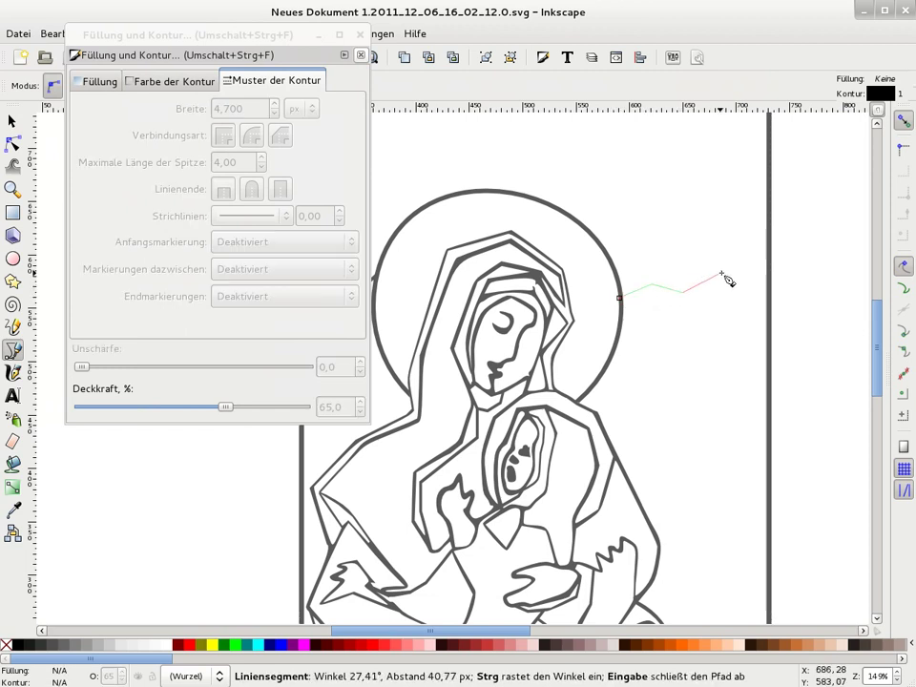
click(720, 275)
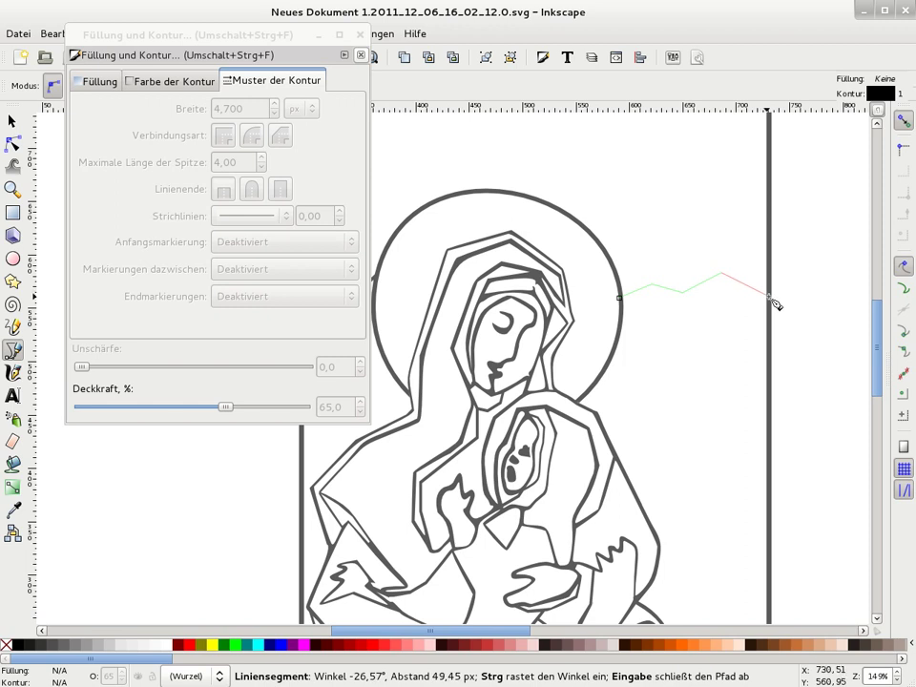
double_click(770, 296)
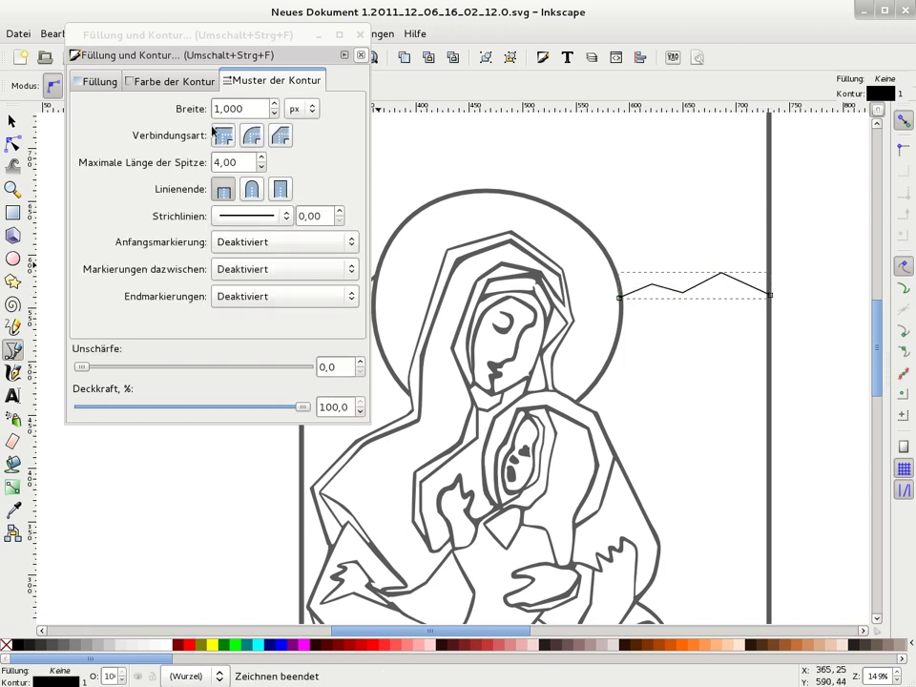
Set the right zigzag's stroke width to 4 px
click(274, 105)
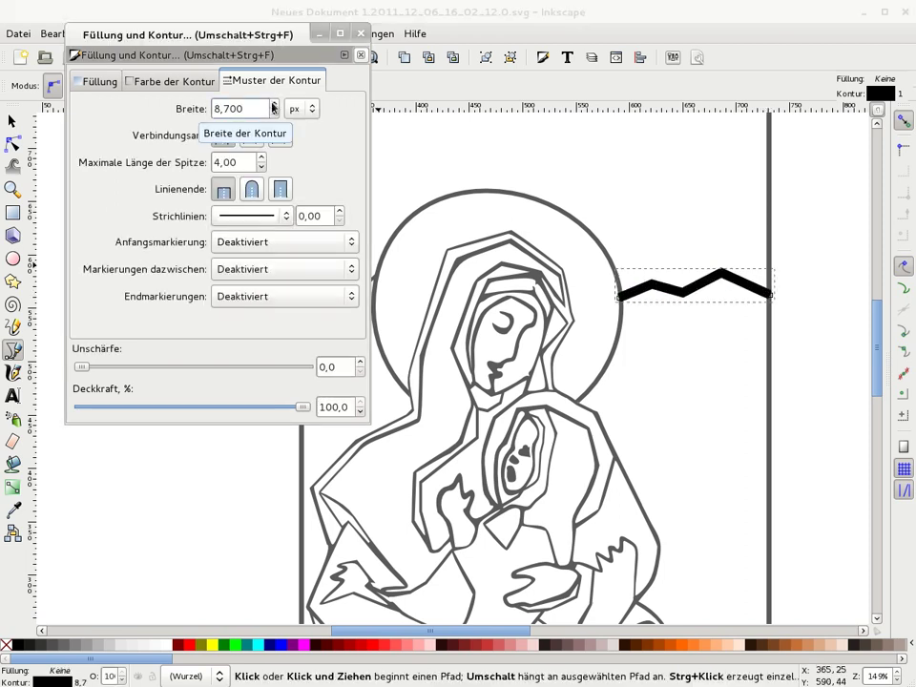
double_click(240, 108)
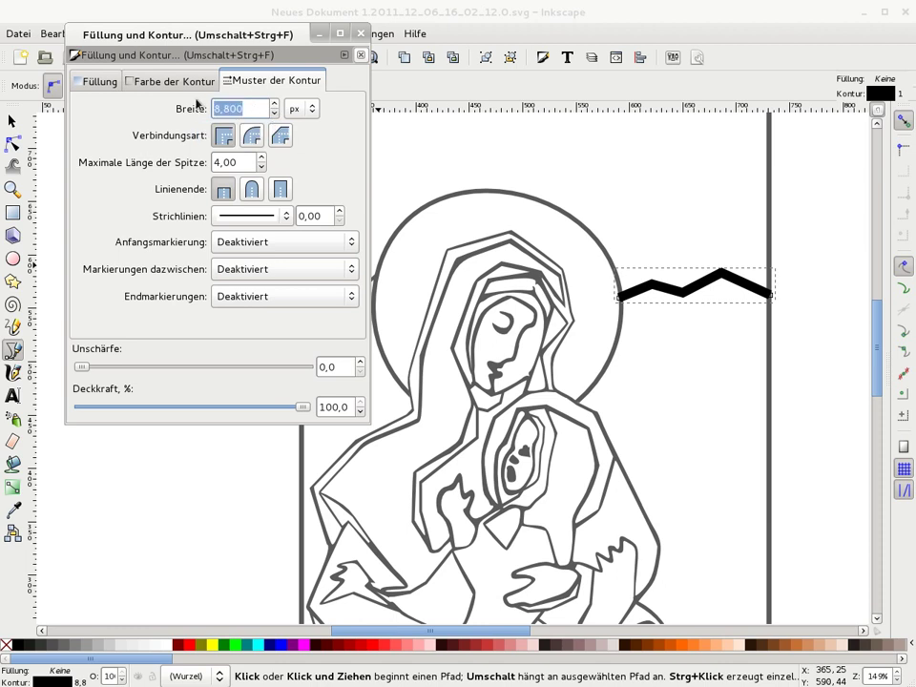
text(4)
key(Return)
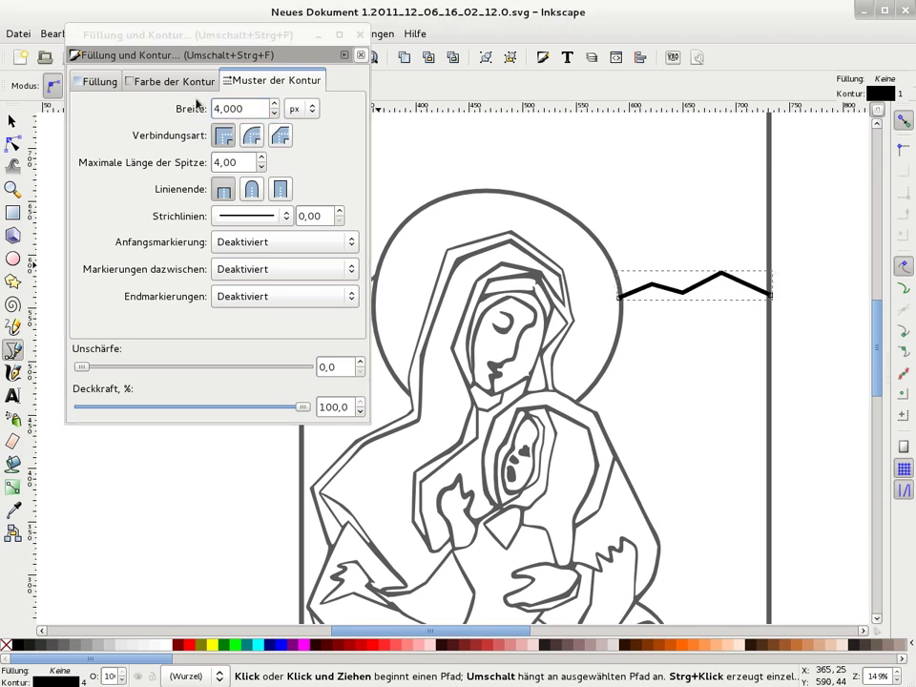
click(360, 33)
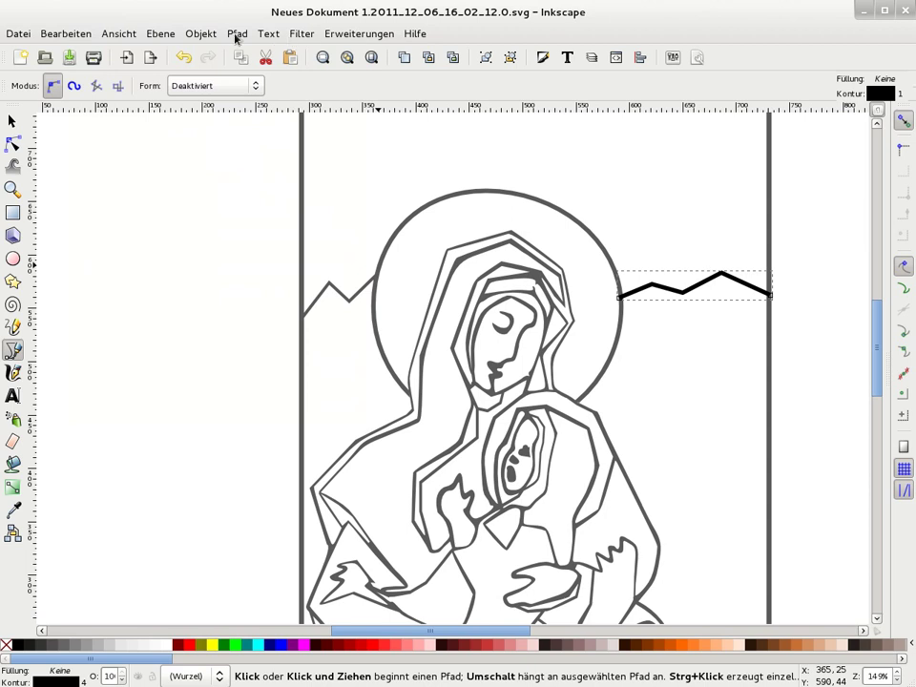
Convert the right zigzag to a path and merge it into the main path
click(239, 34)
click(246, 74)
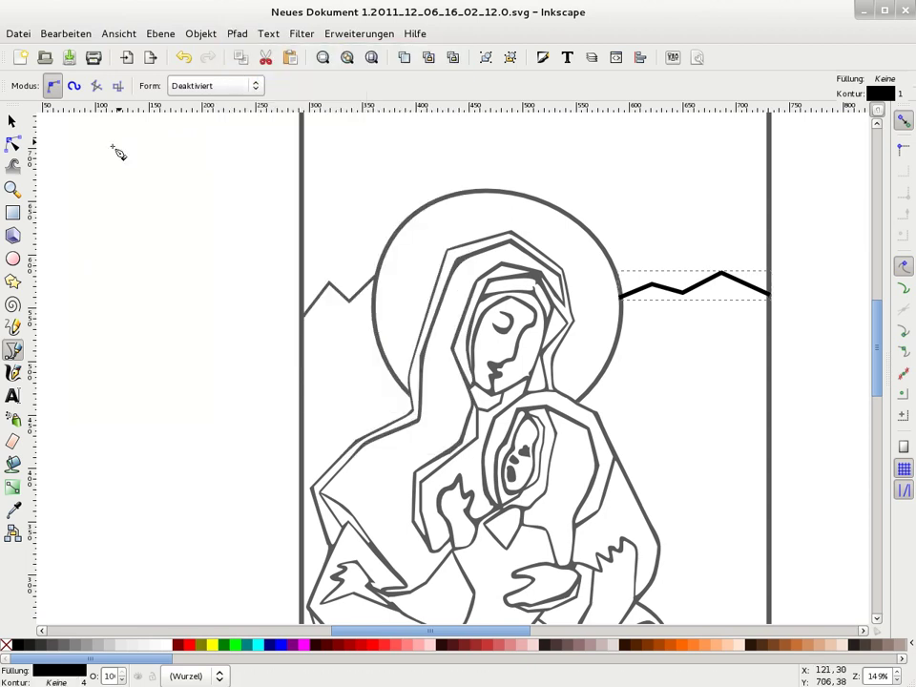
click(9, 120)
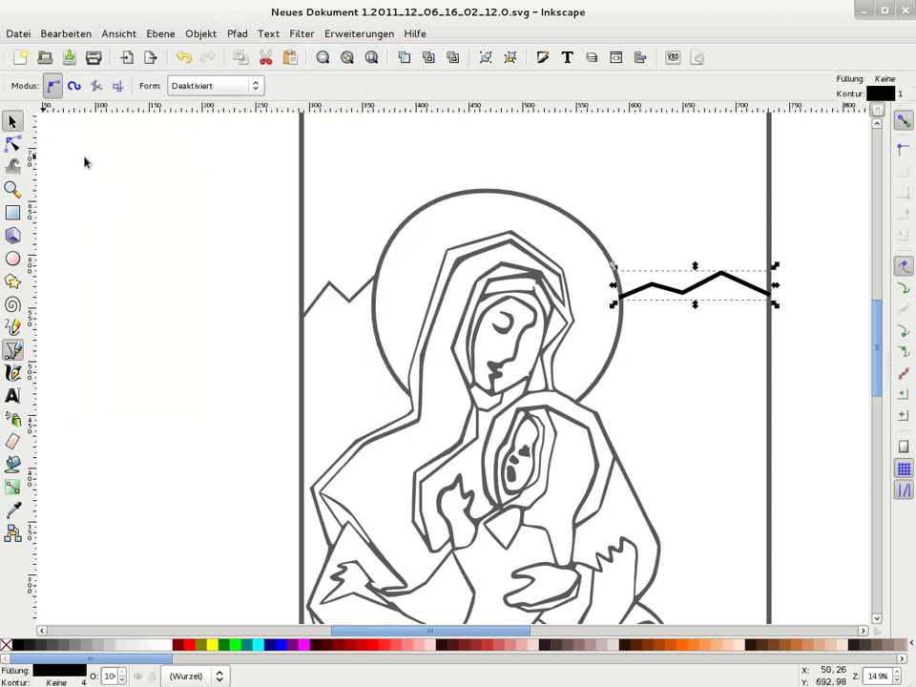
shift+click(367, 286)
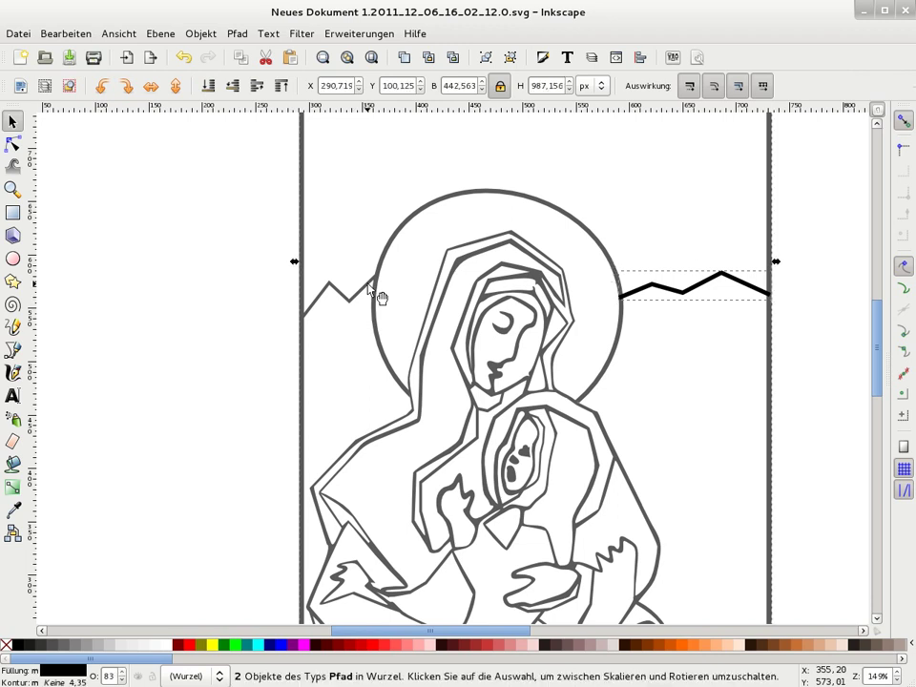
key(ctrl+k)
key(minus)
key(minus)
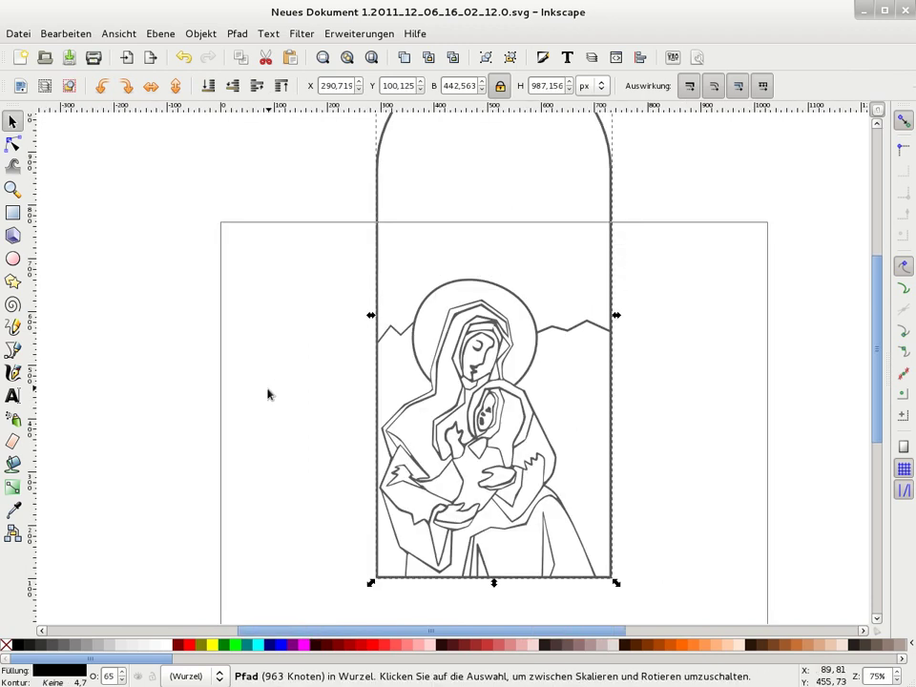
Draw a horizontal ground line from the left frame edge toward the halo
click(13, 350)
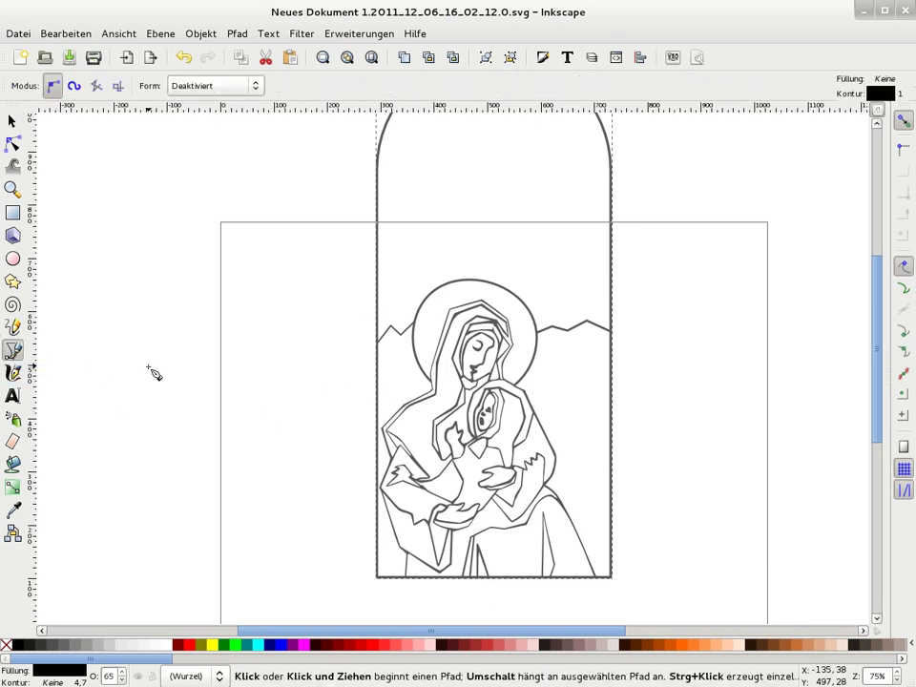
key(plus)
key(plus)
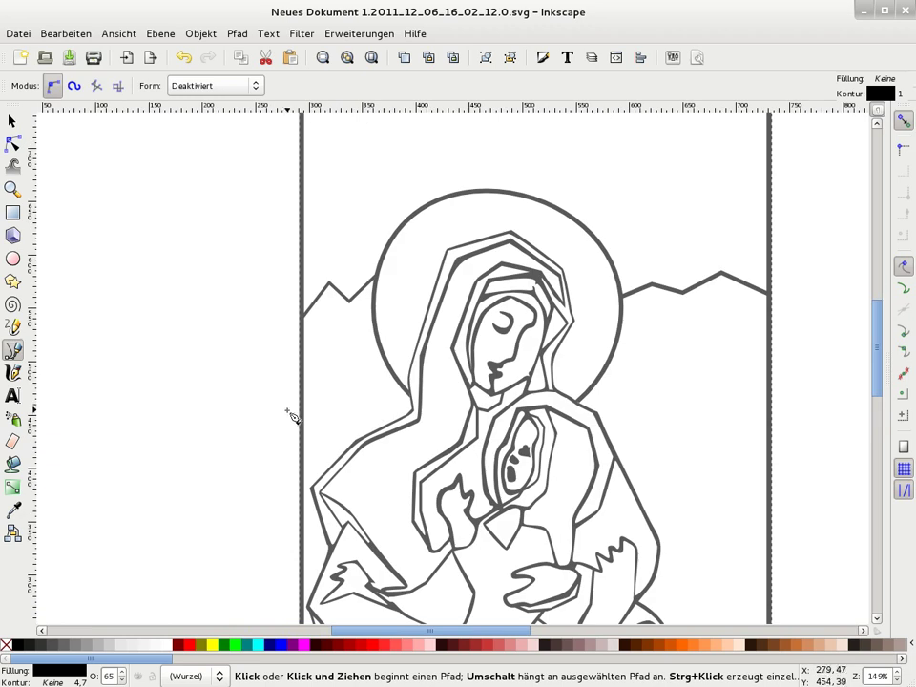
click(301, 406)
click(343, 400)
click(372, 397)
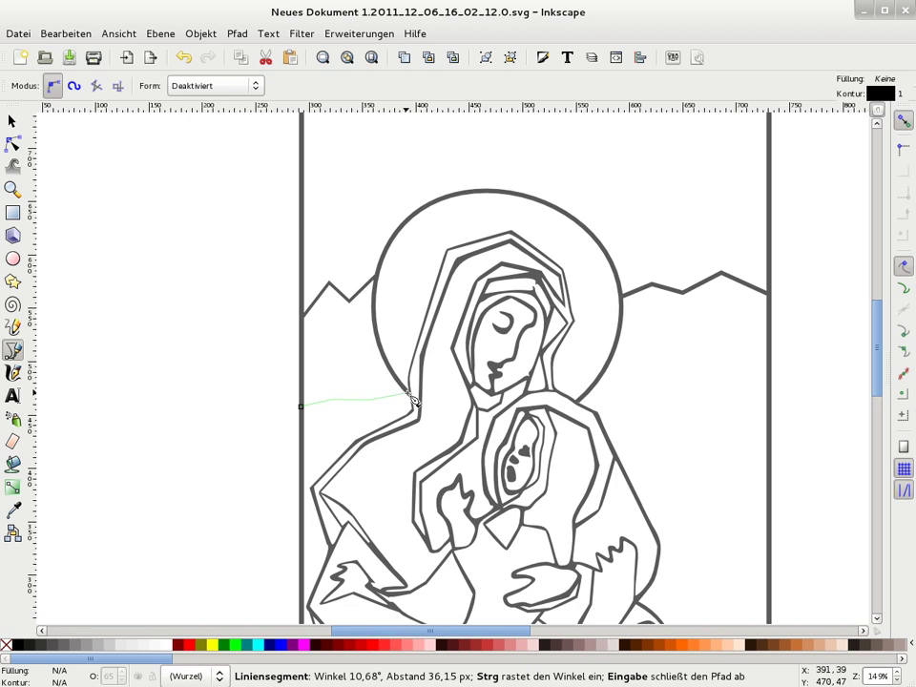
key(Return)
Set the ground line's stroke width to 4 px
click(541, 58)
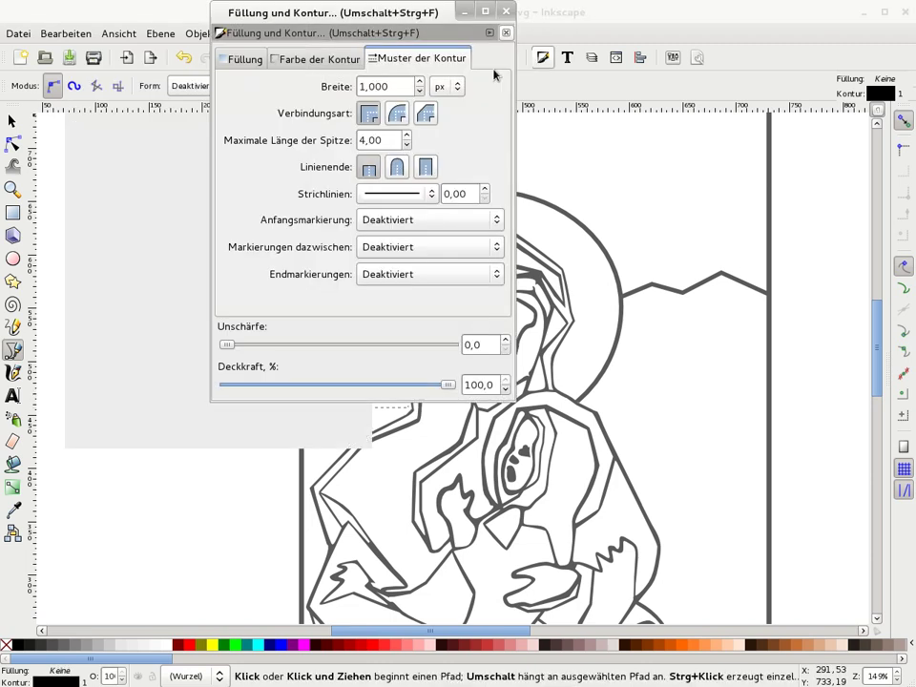
drag(382, 87, 295, 55)
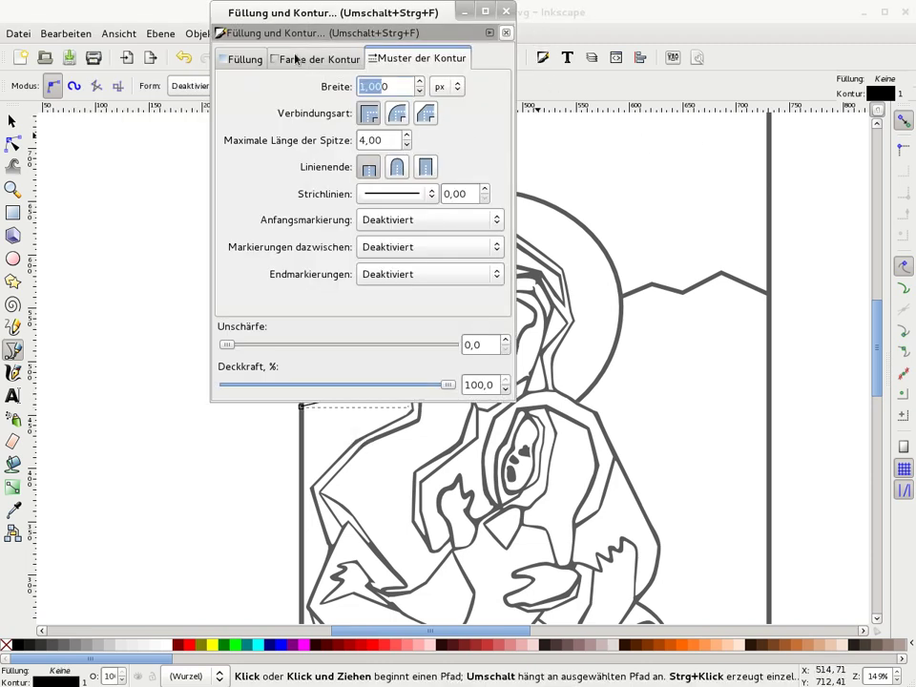
text(4)
key(Return)
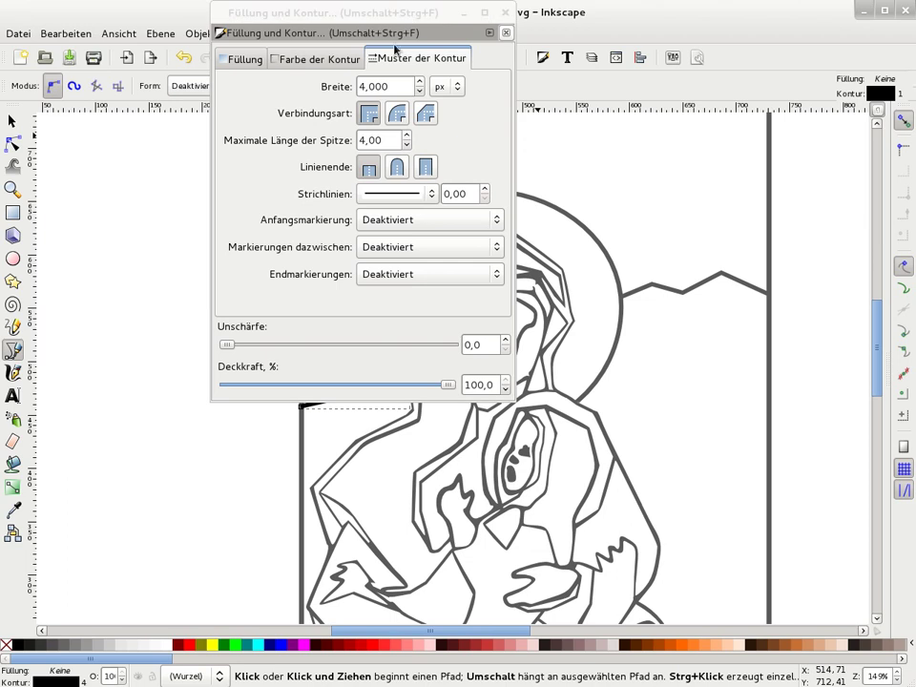
click(505, 33)
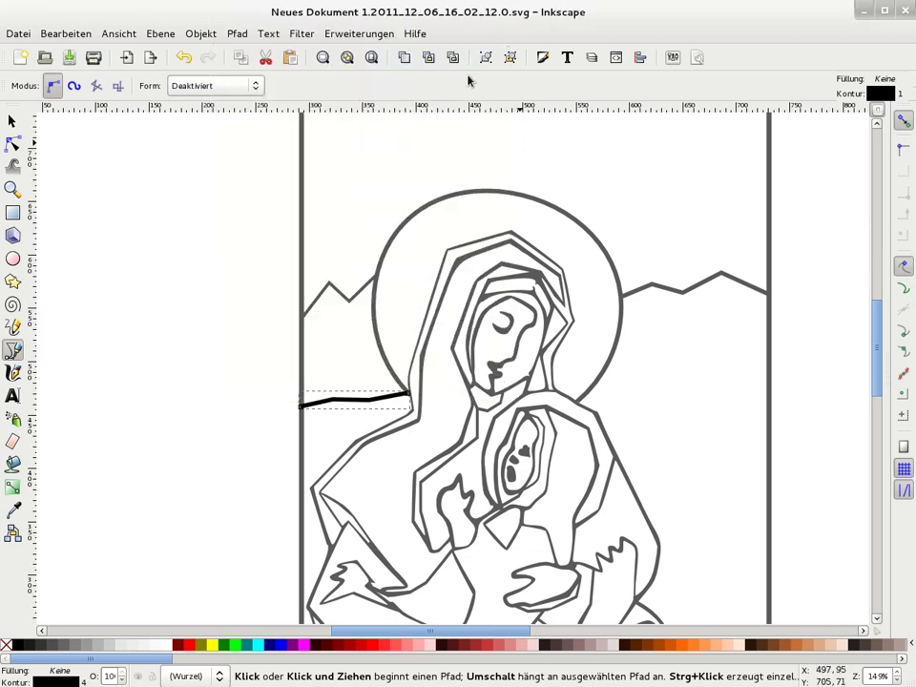
Convert the ground line's stroke to a path and join it with the outline drawing
click(231, 33)
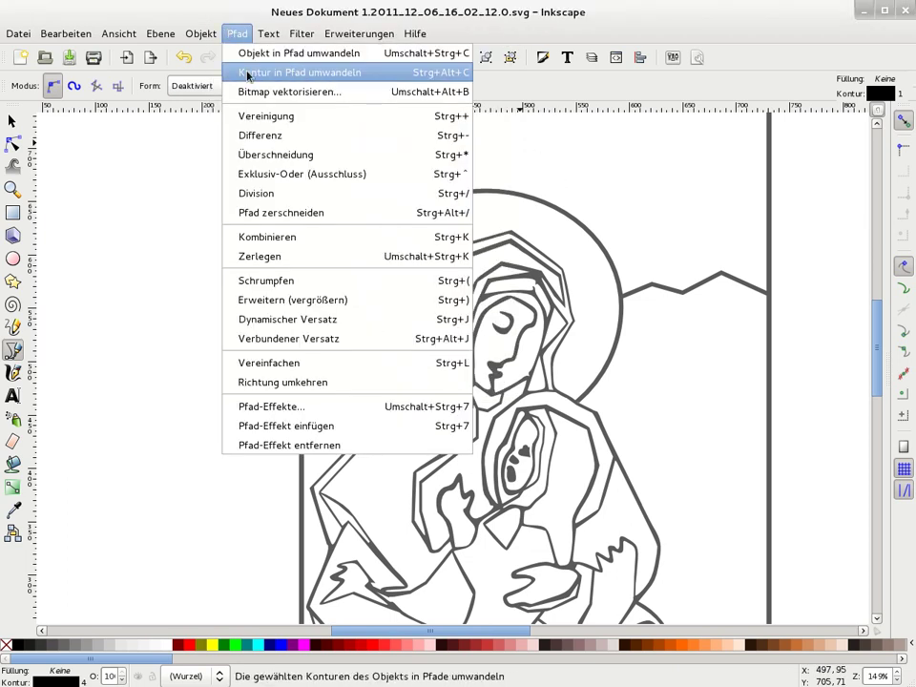
click(247, 72)
key(s)
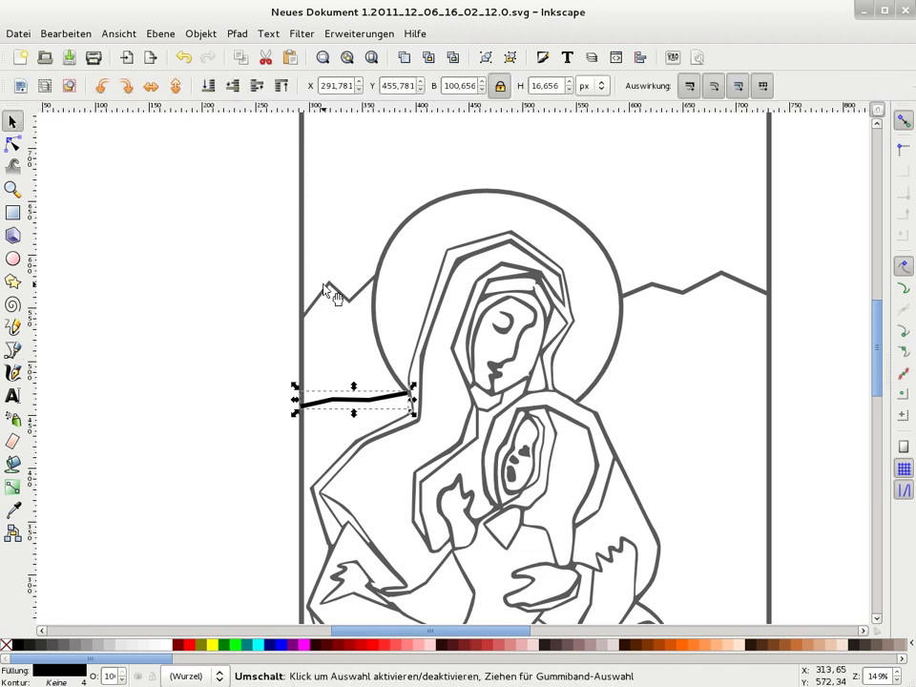
click(12, 143)
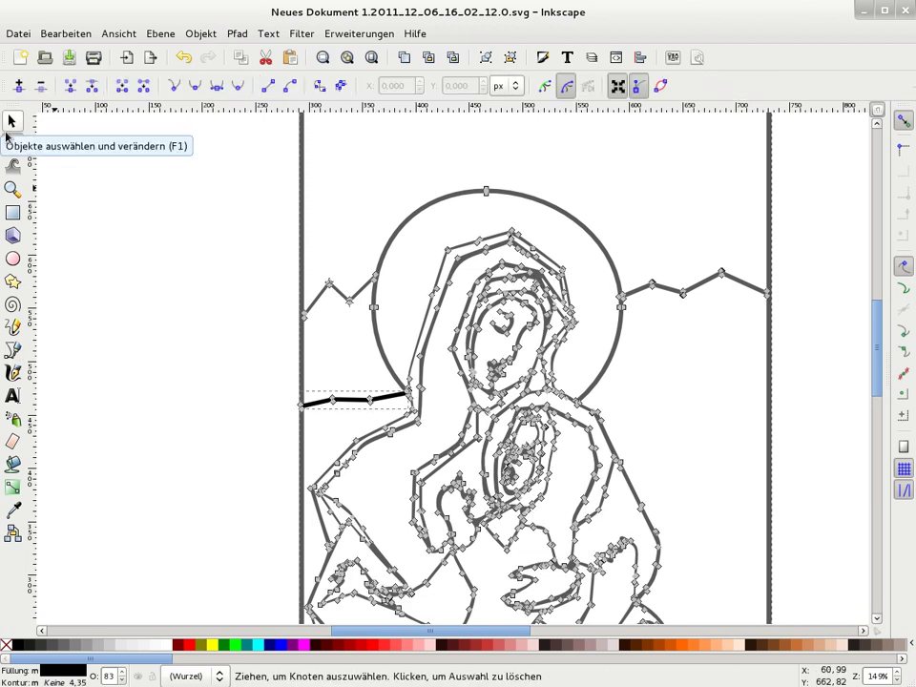
click(12, 121)
click(12, 143)
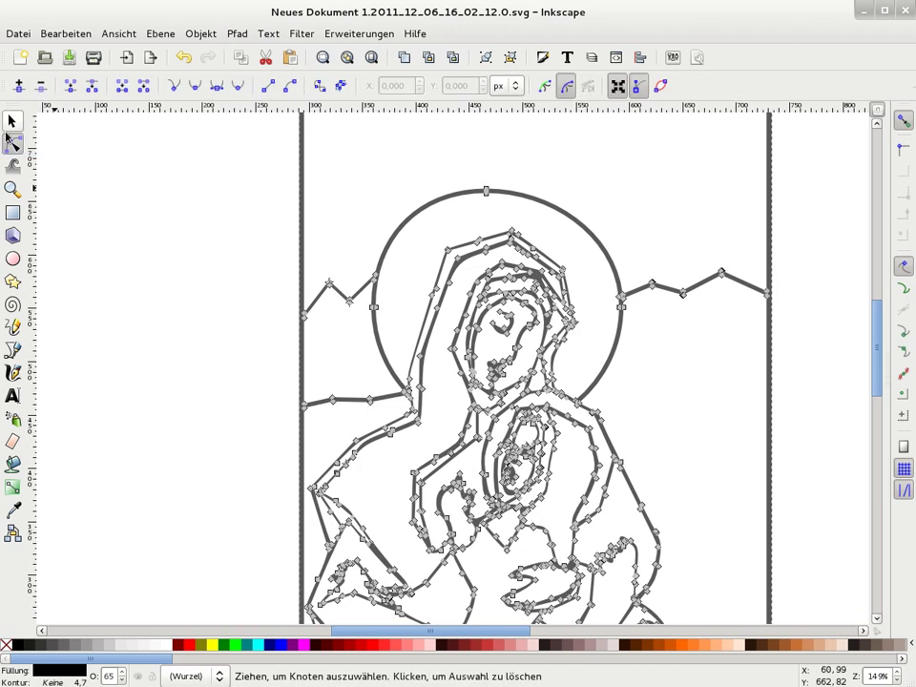
key(F1)
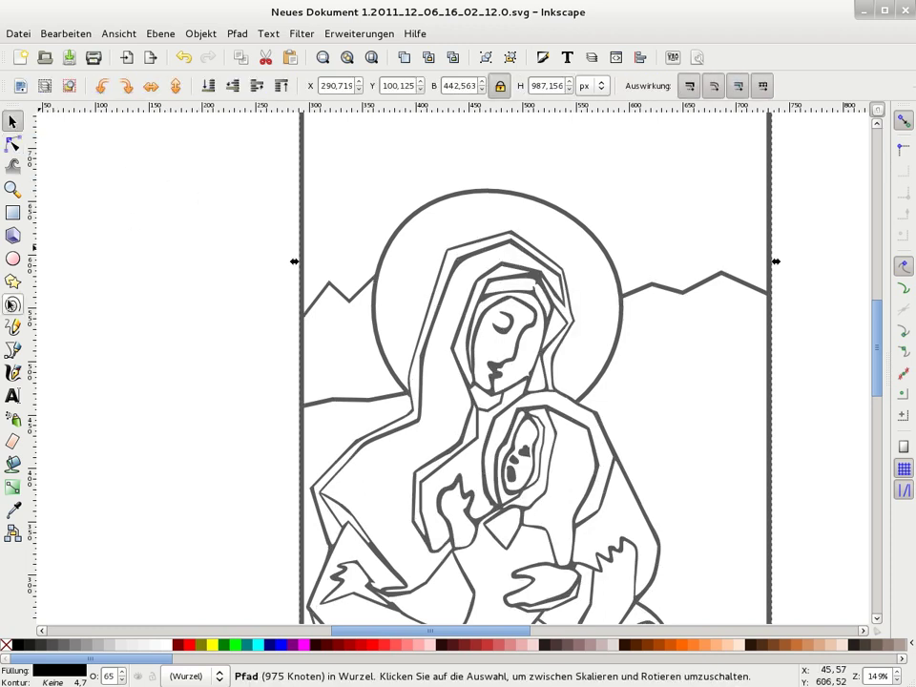
Draw a ground line from the halo's right edge to the right frame edge
click(13, 353)
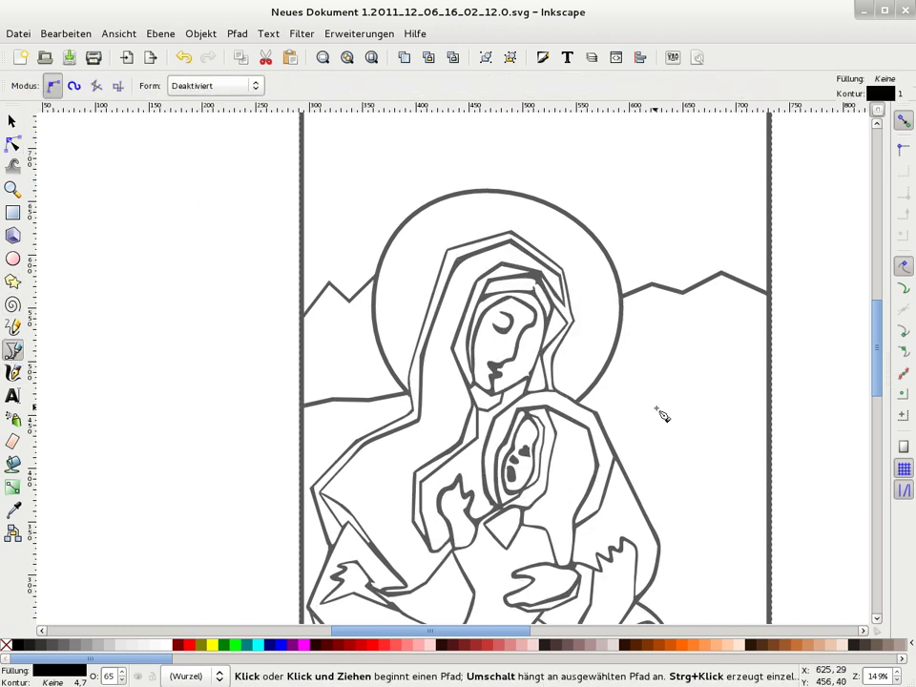
click(594, 388)
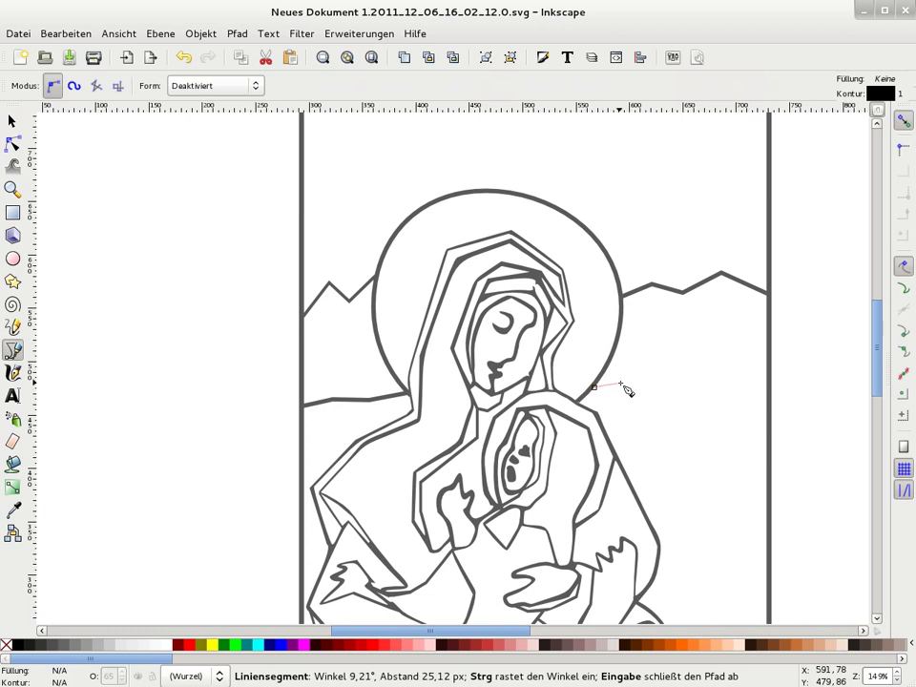
click(711, 389)
click(753, 389)
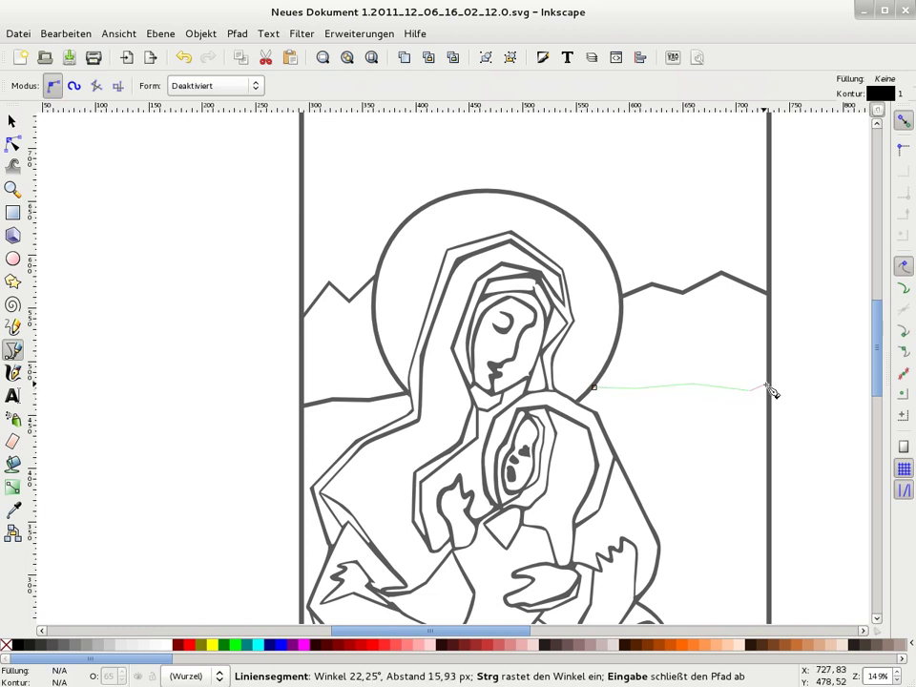
double_click(768, 385)
Give the right ground line a 4 px stroke and convert it to a filled path
click(542, 57)
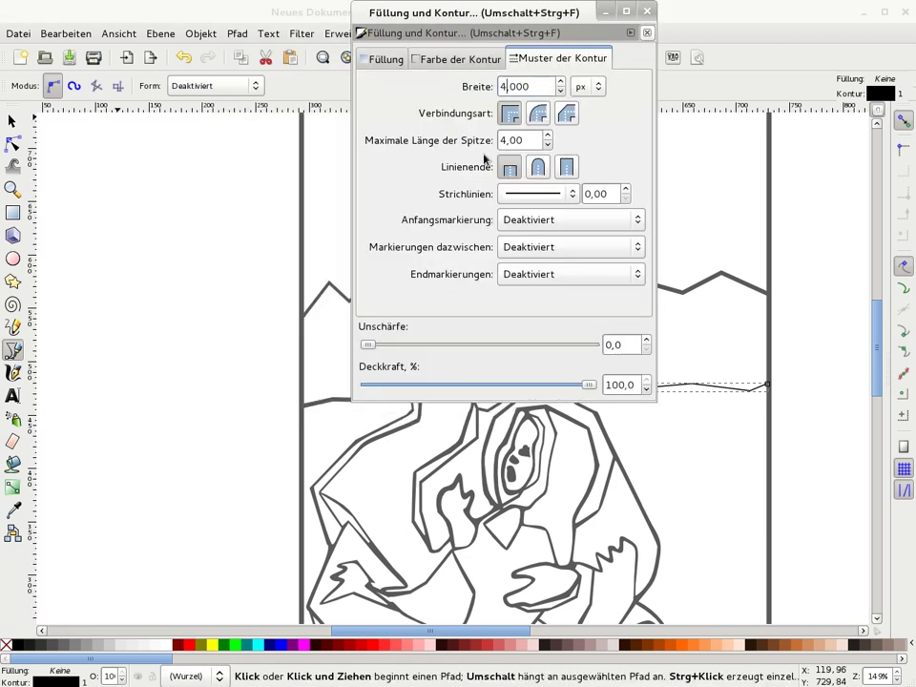
key(Return)
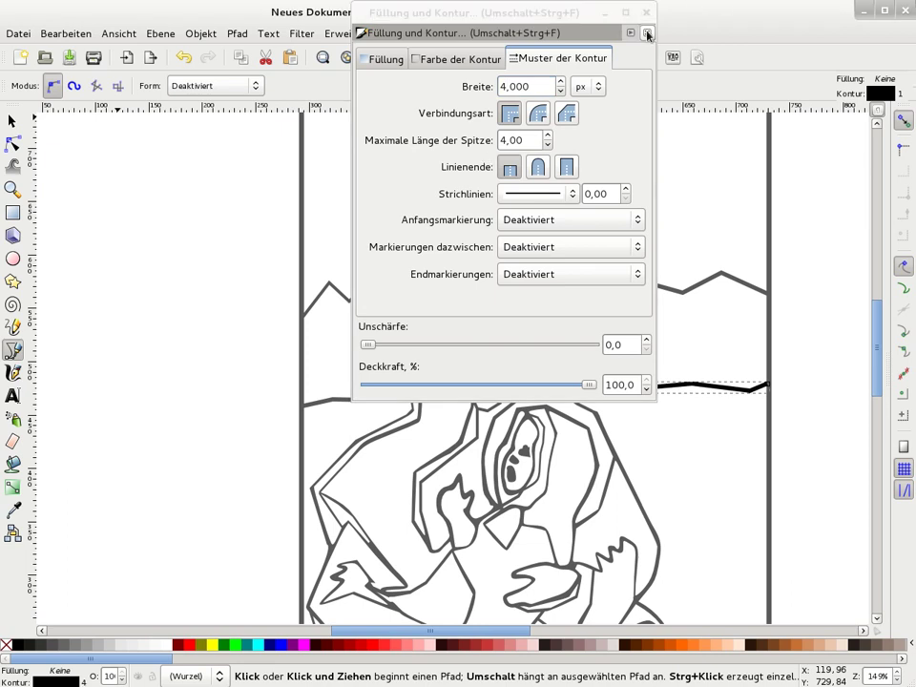
click(648, 10)
click(237, 33)
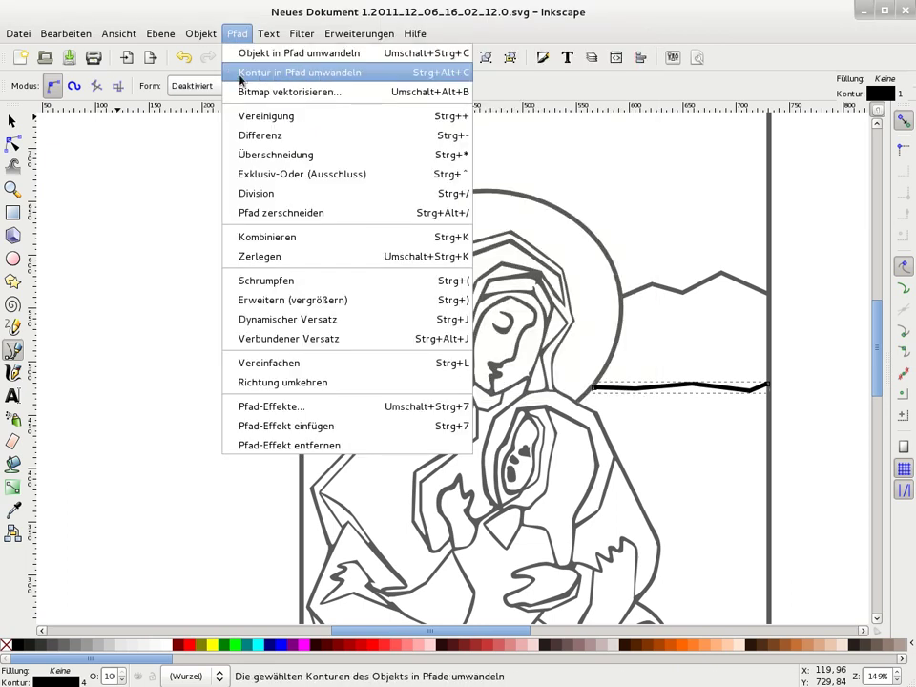
click(240, 72)
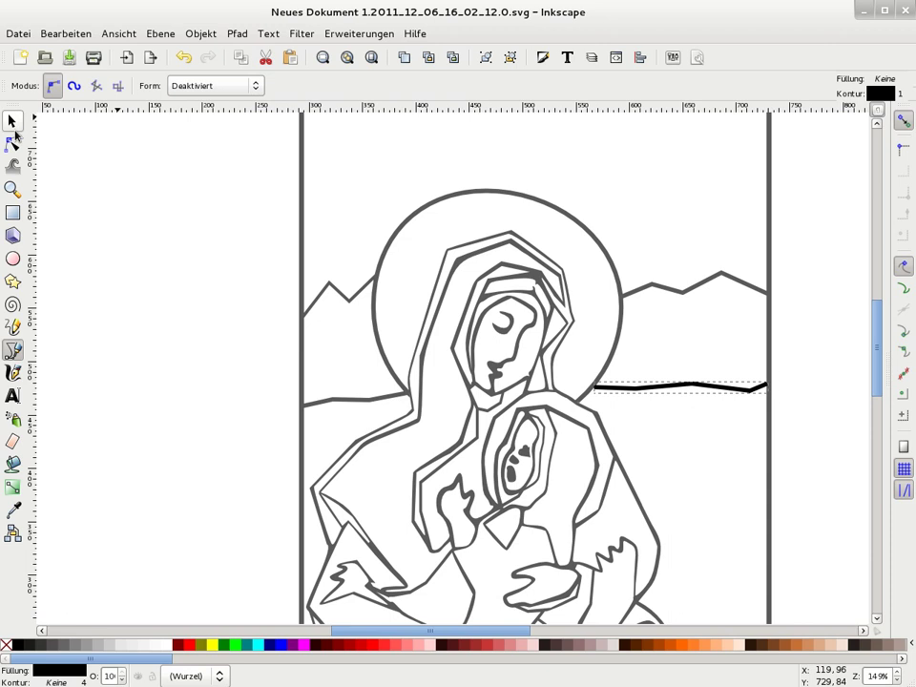
Stretch the line to meet the halo and combine it with the outline drawing
click(12, 119)
scroll(455, 374, up, 1)
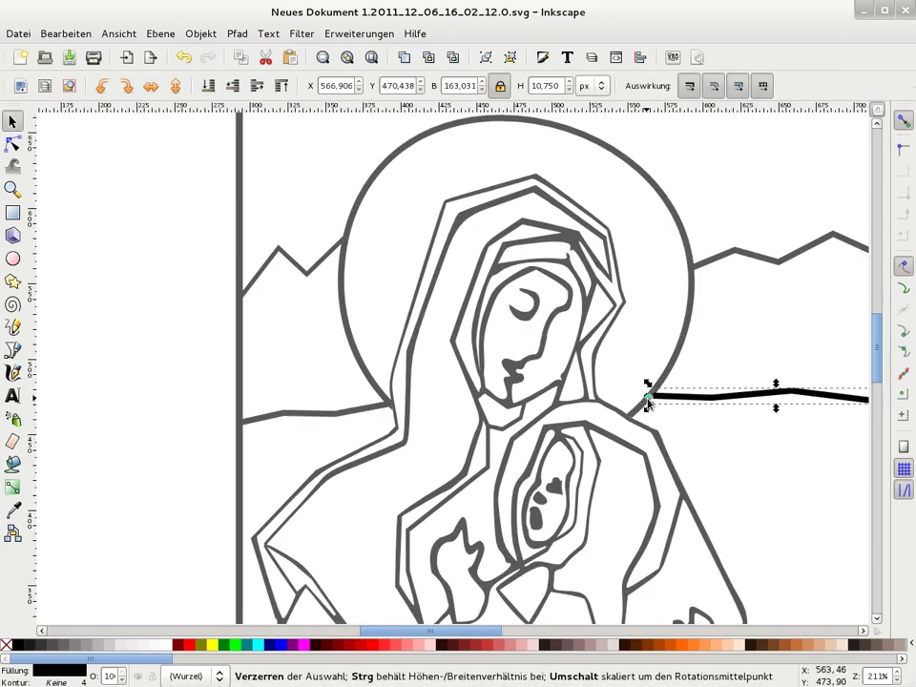
drag(647, 396, 644, 396)
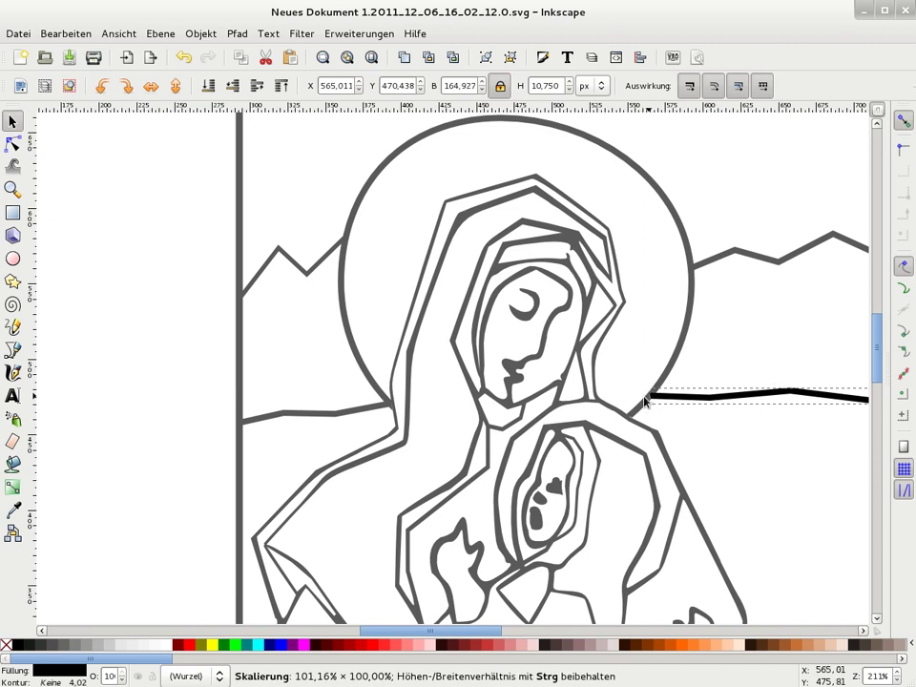
shift+click(241, 264)
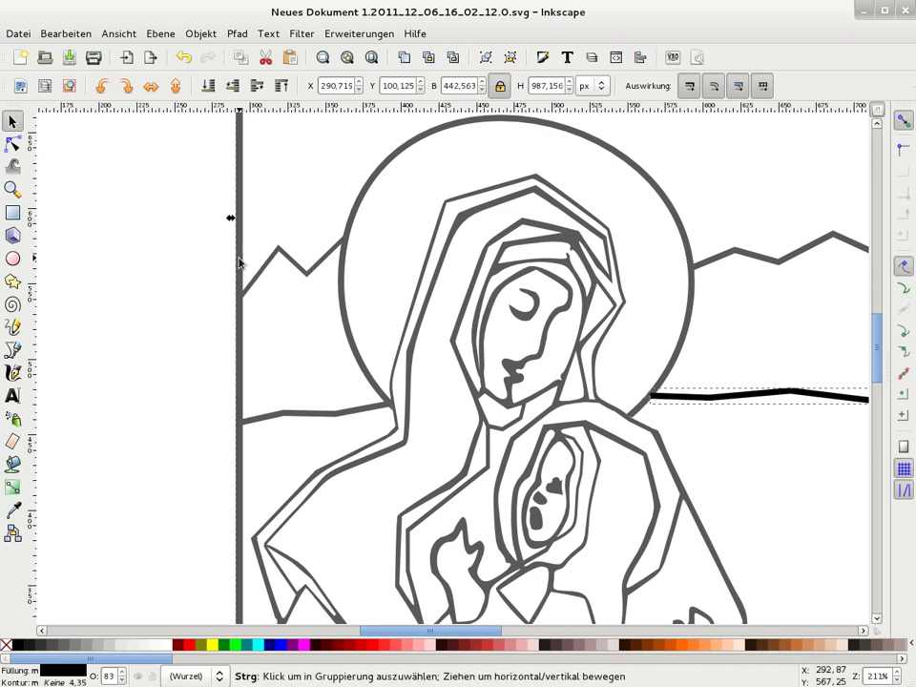
key(ctrl+k)
key(greater)
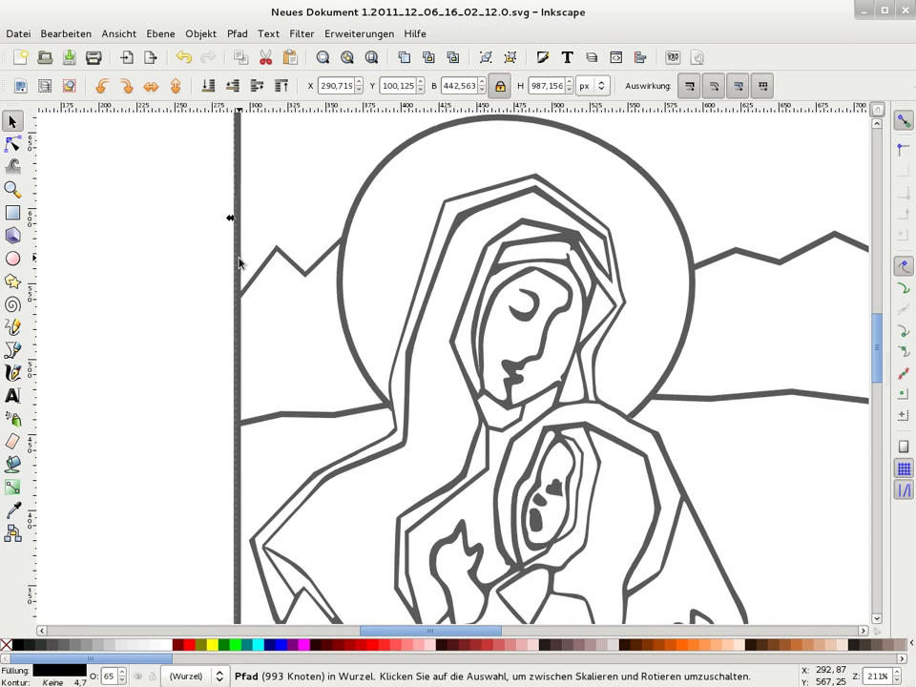
key(minus)
key(minus)
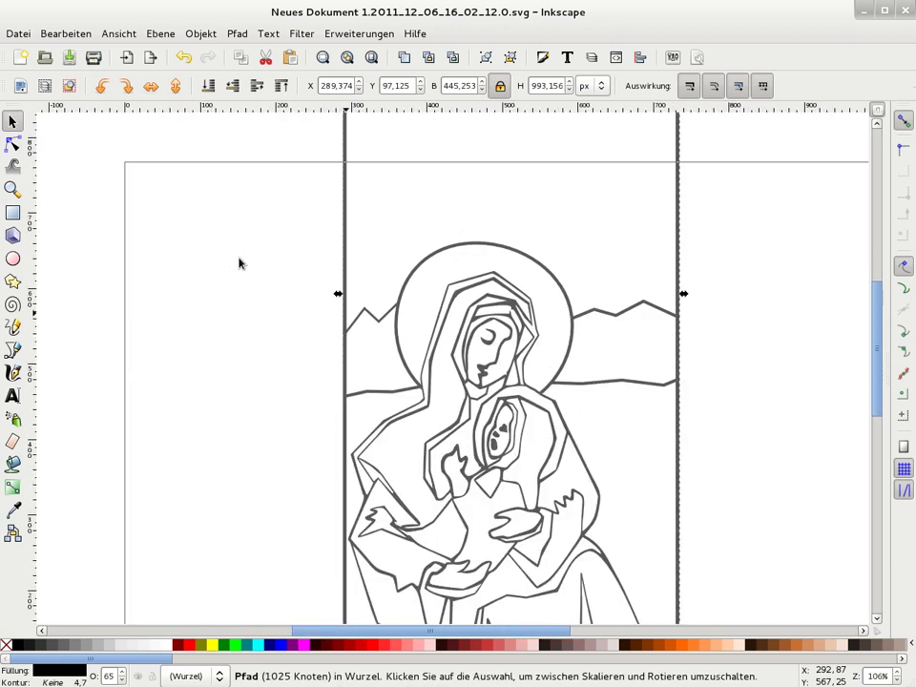
key(minus)
key(minus)
key(minus)
Draw an angle-snapped triangle at the upper left of the canvas
click(229, 194)
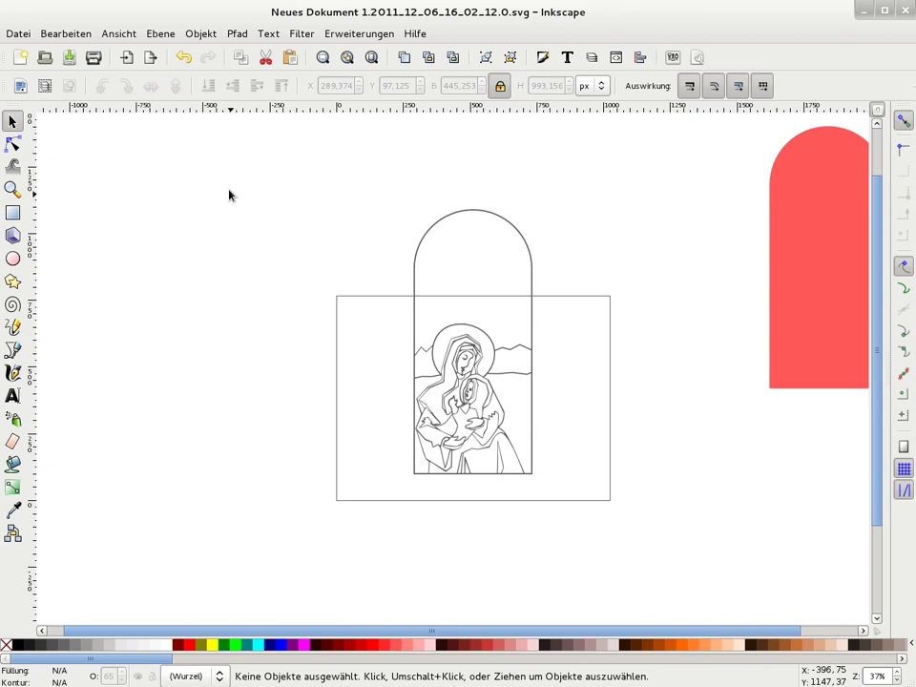
click(13, 259)
click(13, 282)
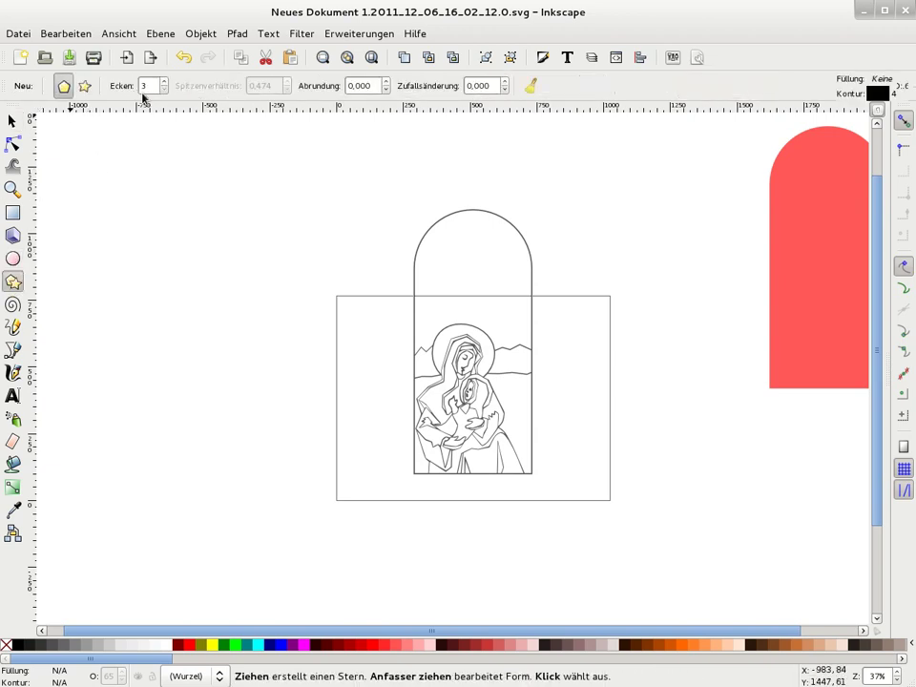
key(ctrl)
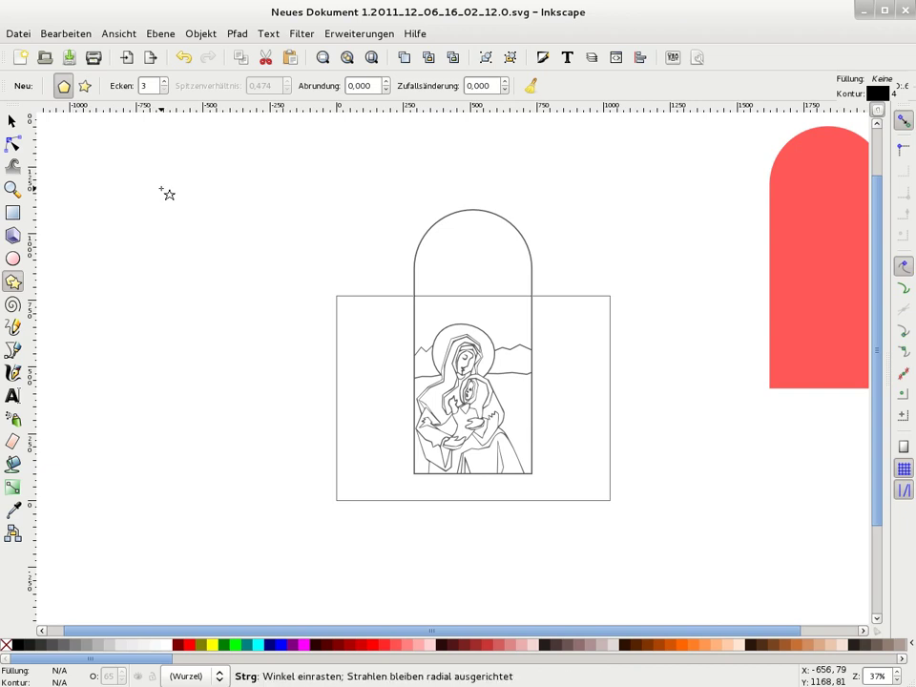
drag(161, 189, 185, 201)
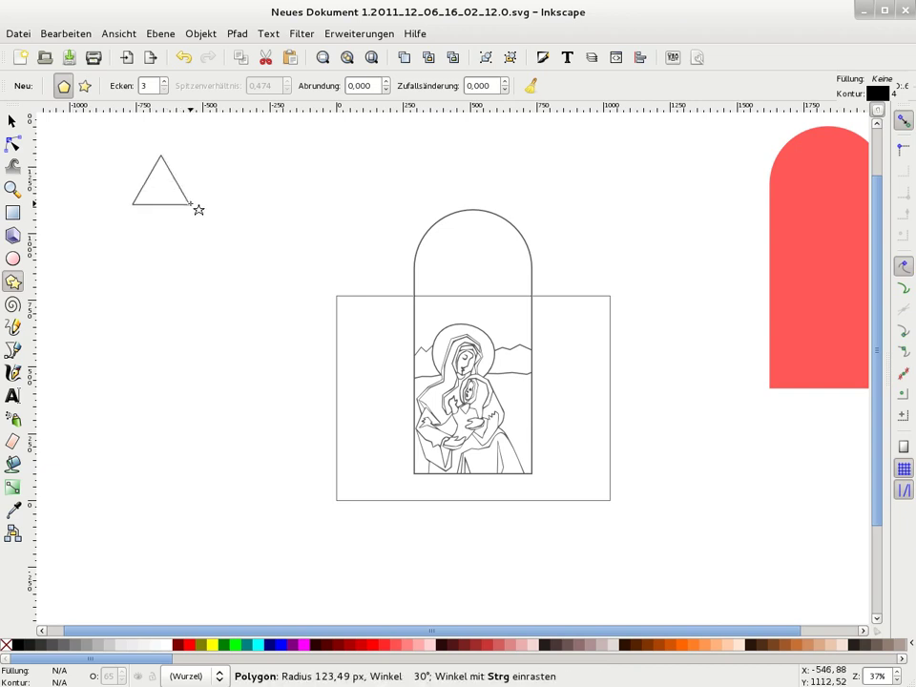
drag(185, 201, 190, 205)
key(F1)
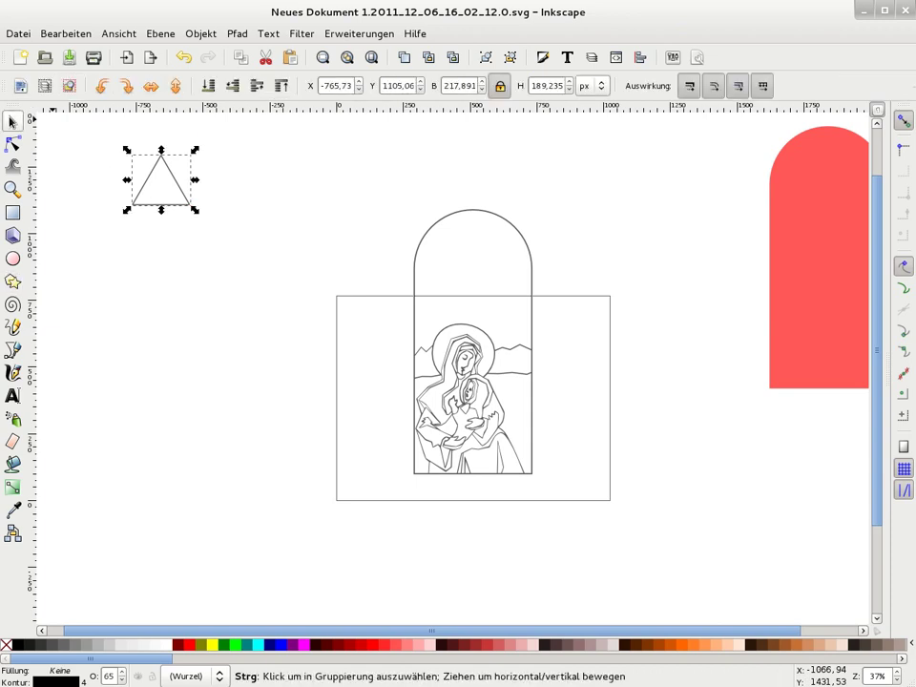
Form a red six-pointed star by uniting the triangle with a flipped copy
click(172, 86)
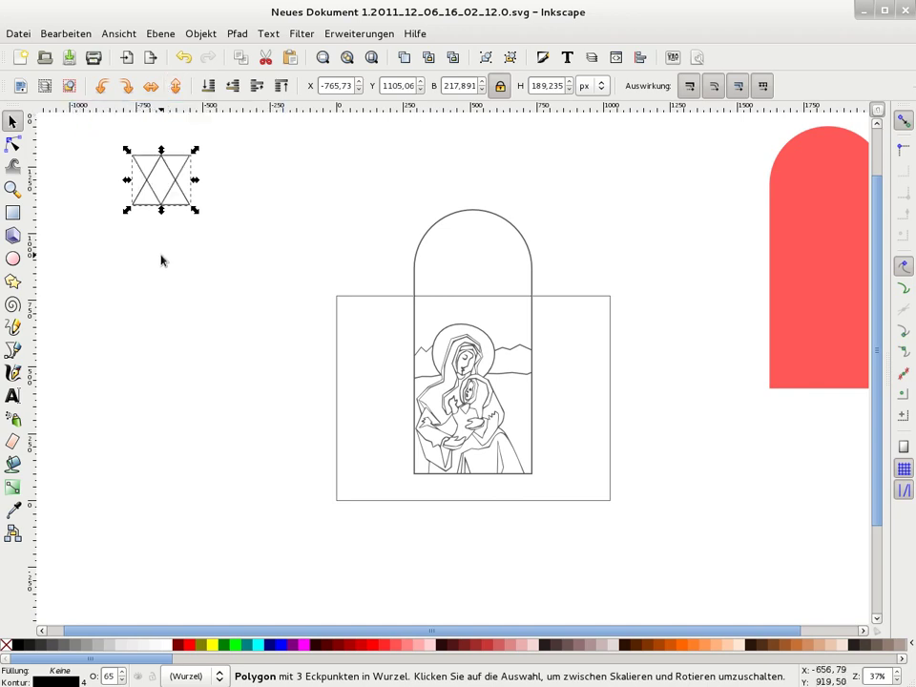
key(Down)
key(Down)
key(Down)
key(Down)
key(Down)
key(Down)
key(Down)
key(Down)
key(Down)
key(Down)
key(Down)
key(Down)
click(229, 256)
drag(266, 249, 54, 155)
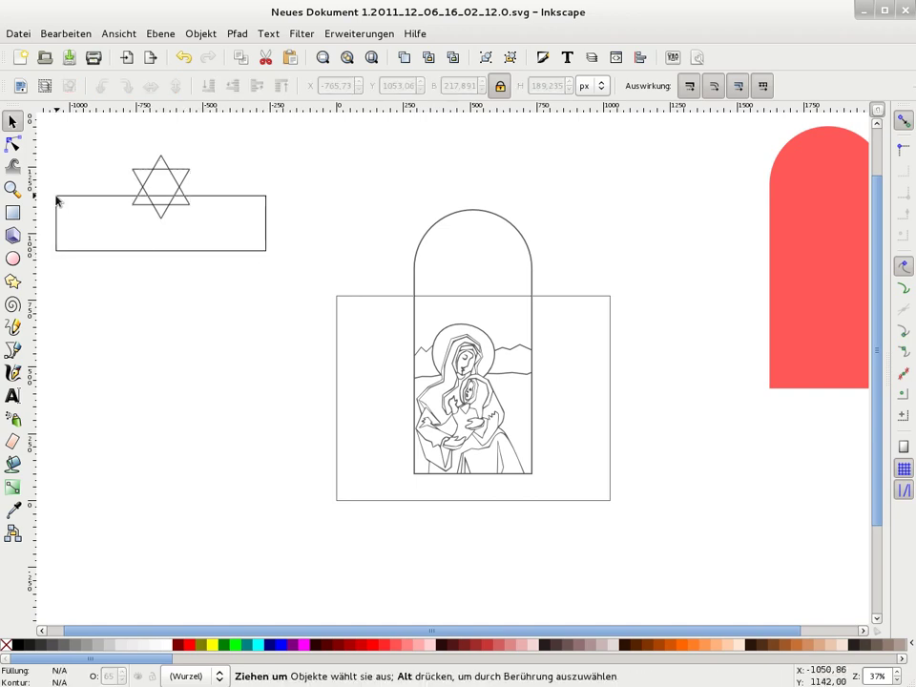
click(189, 644)
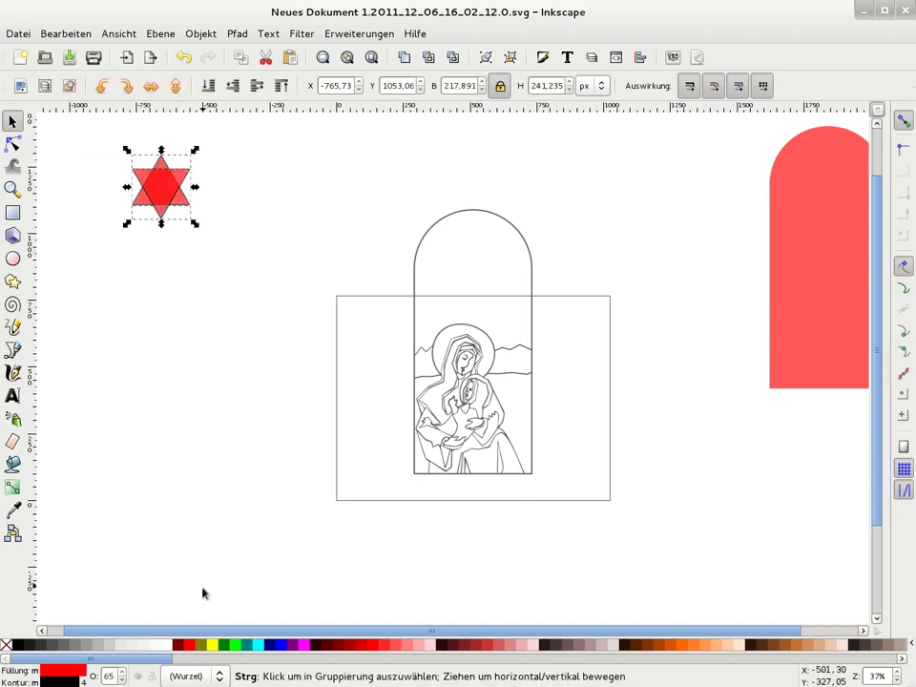
key(ctrl+plus)
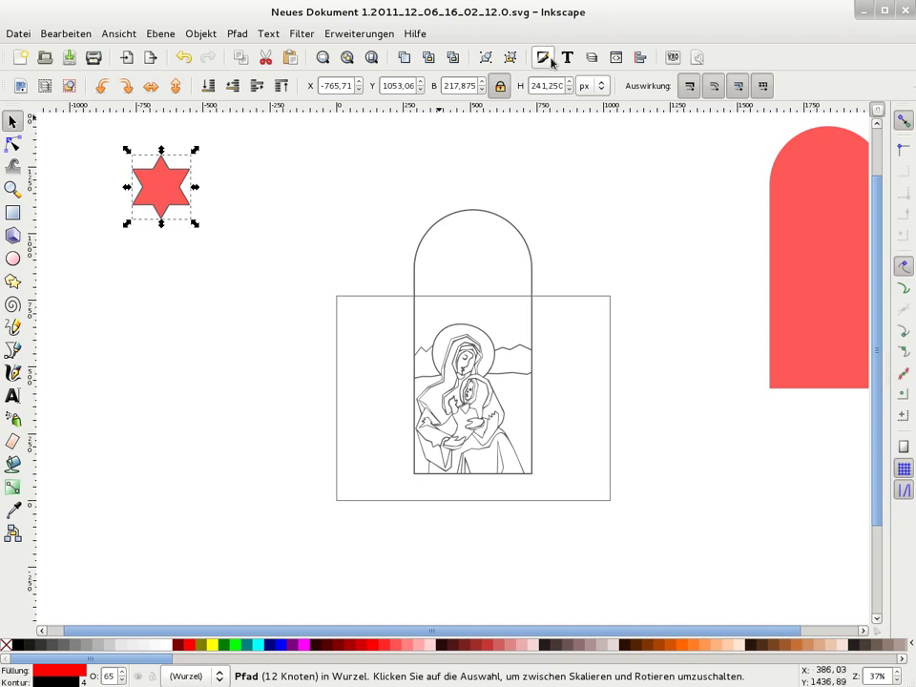
Set the star's fill to none in Fill and Stroke
key(ctrl+shift+f)
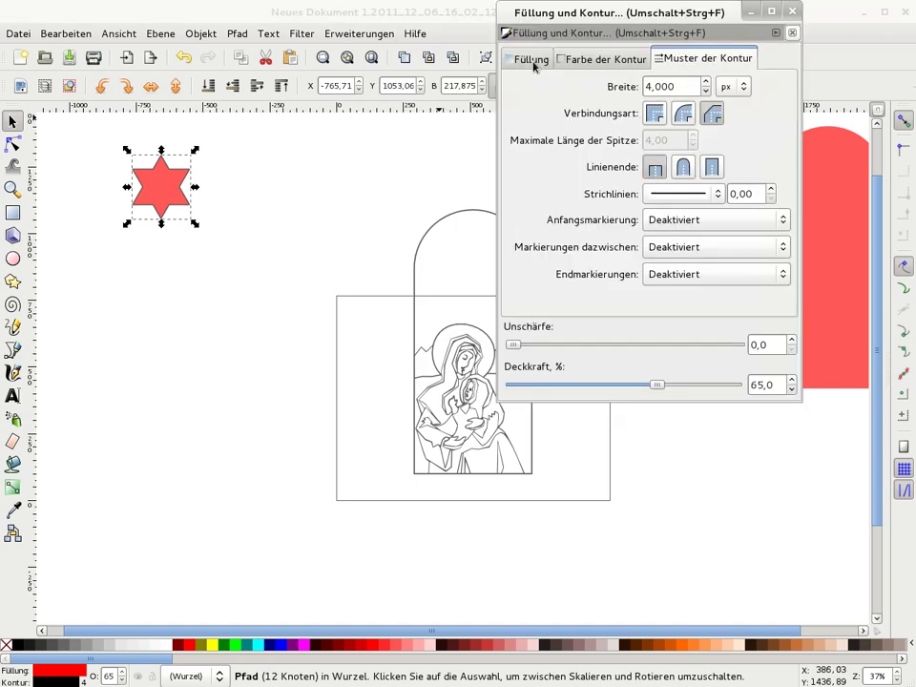
click(532, 59)
click(519, 87)
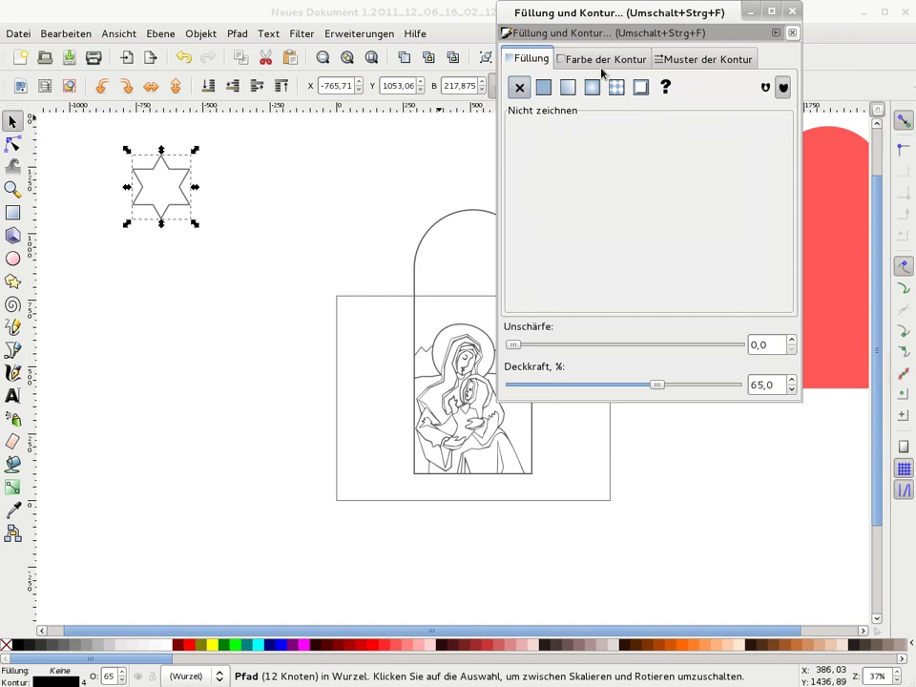
click(792, 10)
Shrink the star to about half size and give it a 4 px stroke
mouse_move(125, 152)
mouse_down()
mouse_move(151, 179)
mouse_move(498, 275)
mouse_up()
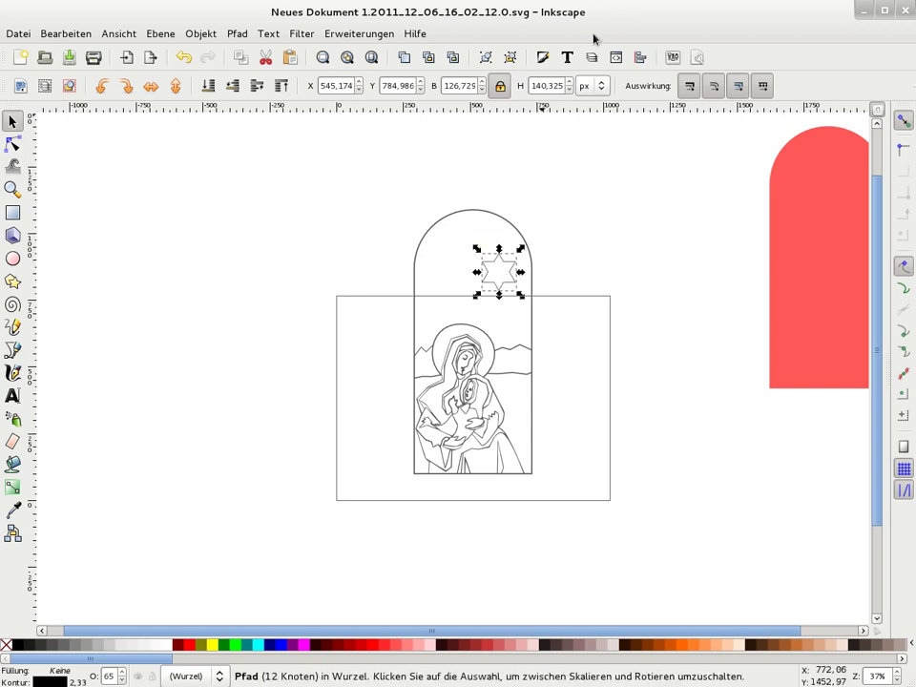
key(ctrl+shift+f)
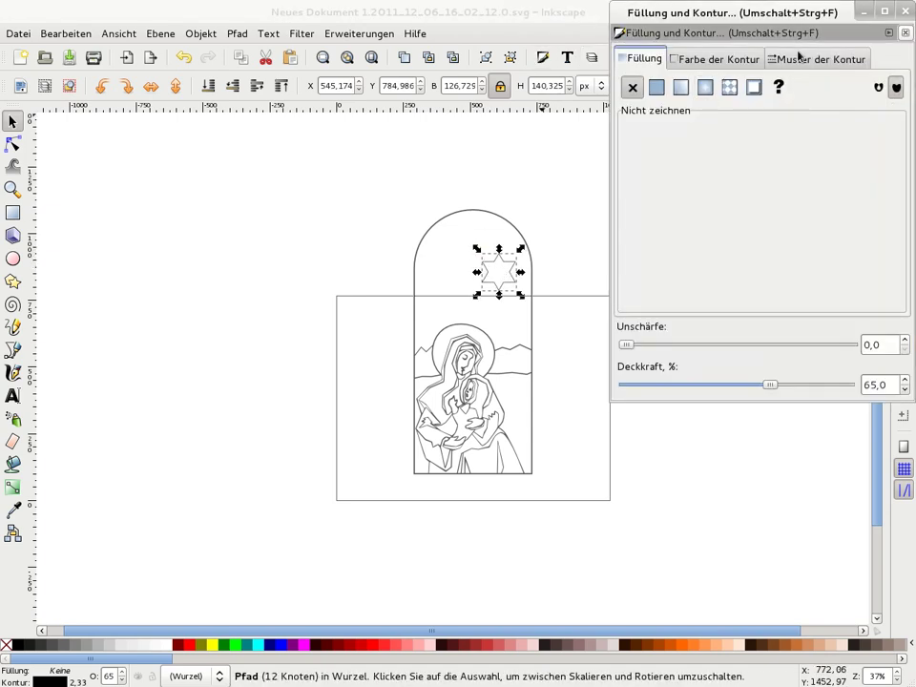
click(798, 58)
text(4)
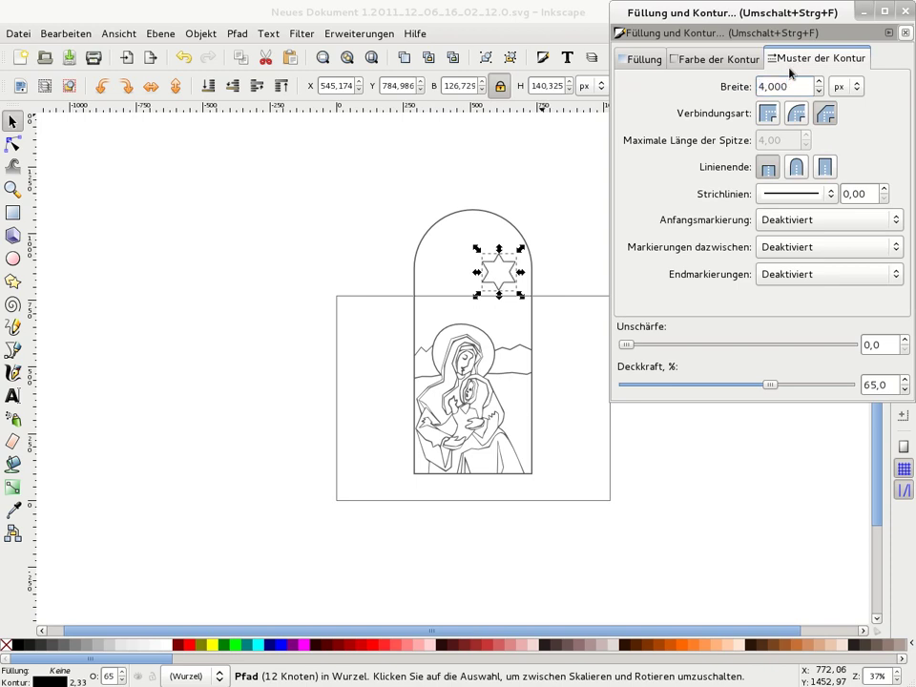
key(Return)
click(904, 32)
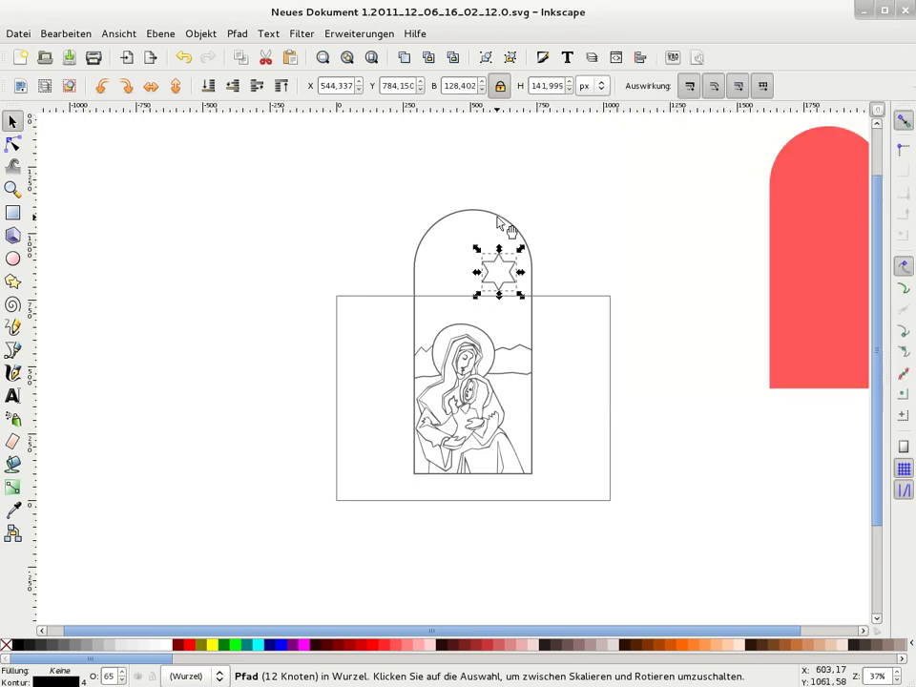
Convert the star's outline to a path and combine it with the arch
key(shift)
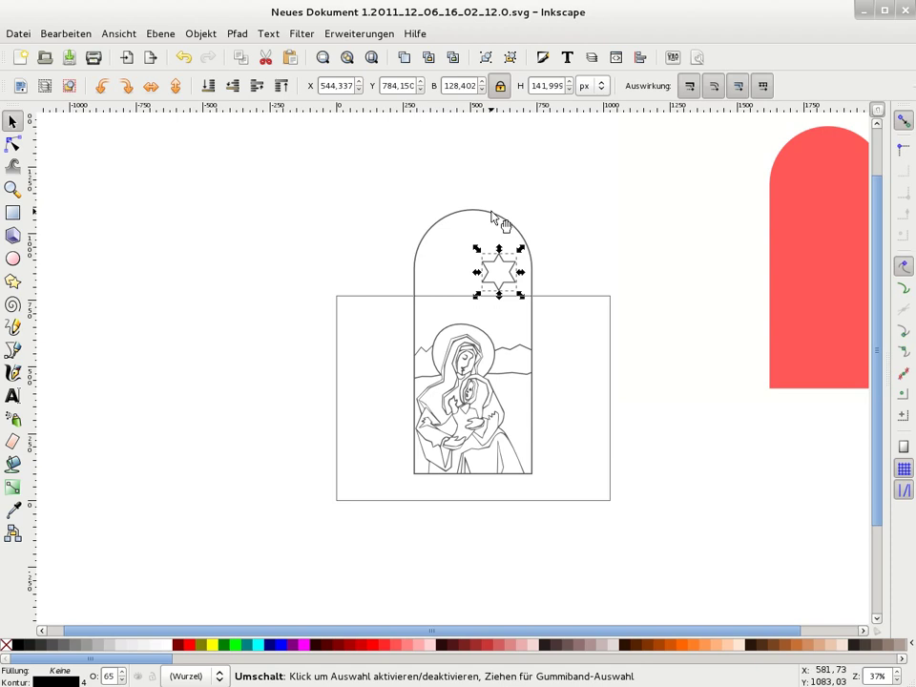
click(233, 34)
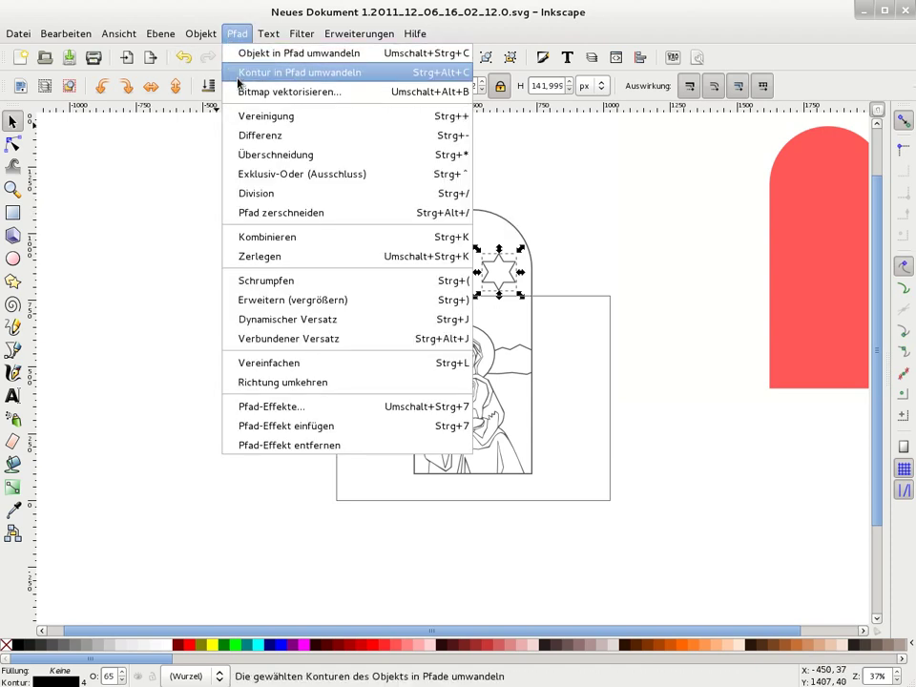
click(238, 74)
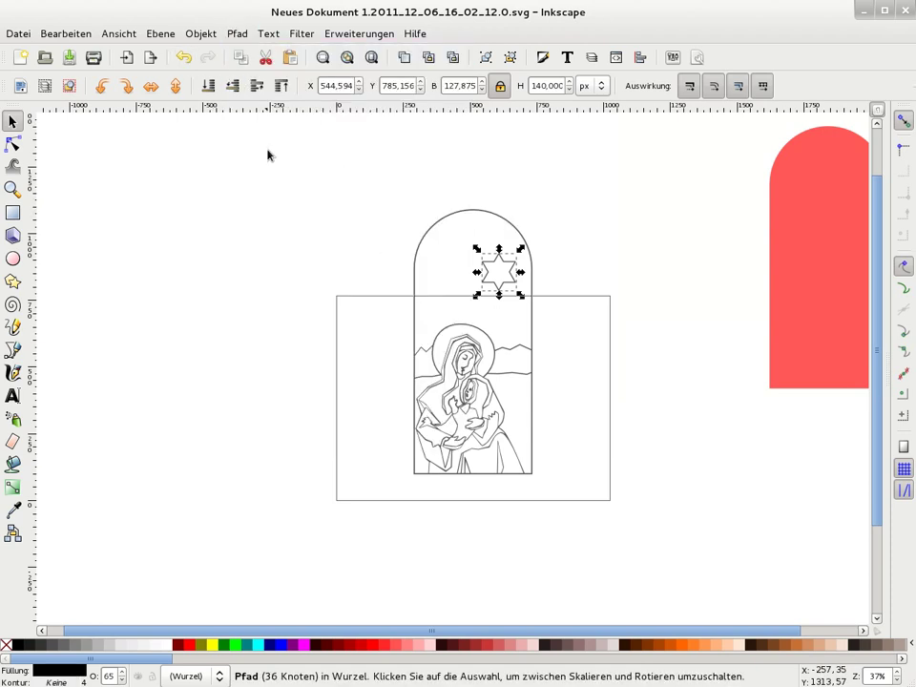
shift+click(468, 212)
key(ctrl+k)
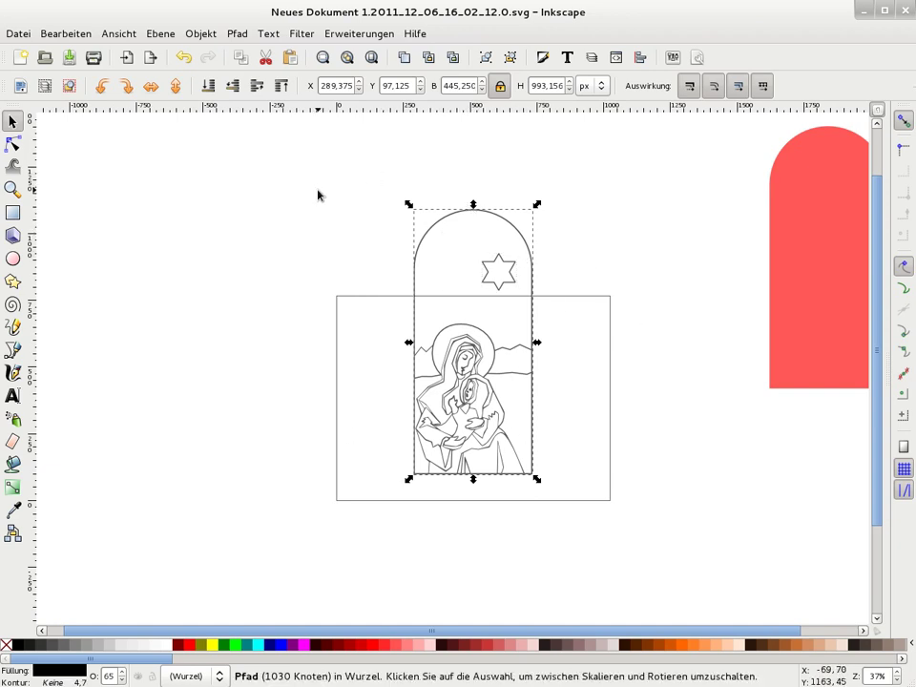
Break the combined arch artwork apart into separate pieces
click(482, 243)
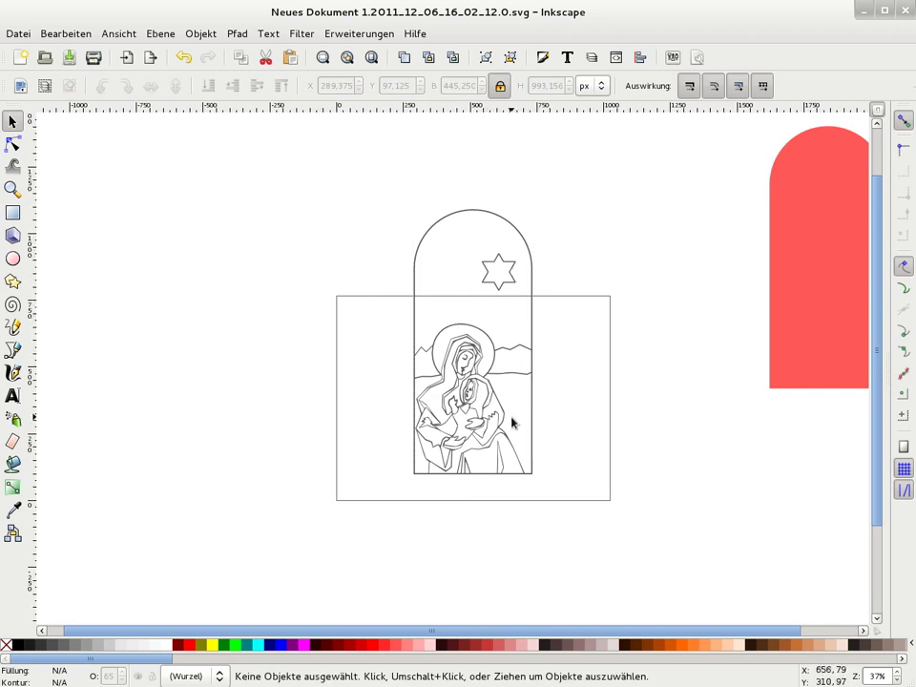
click(453, 214)
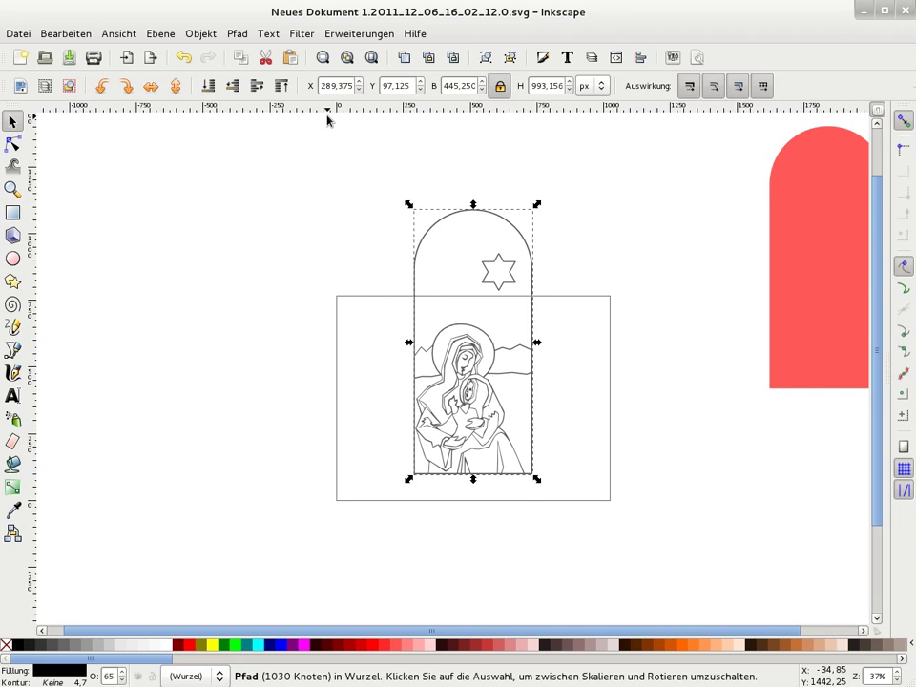
click(238, 33)
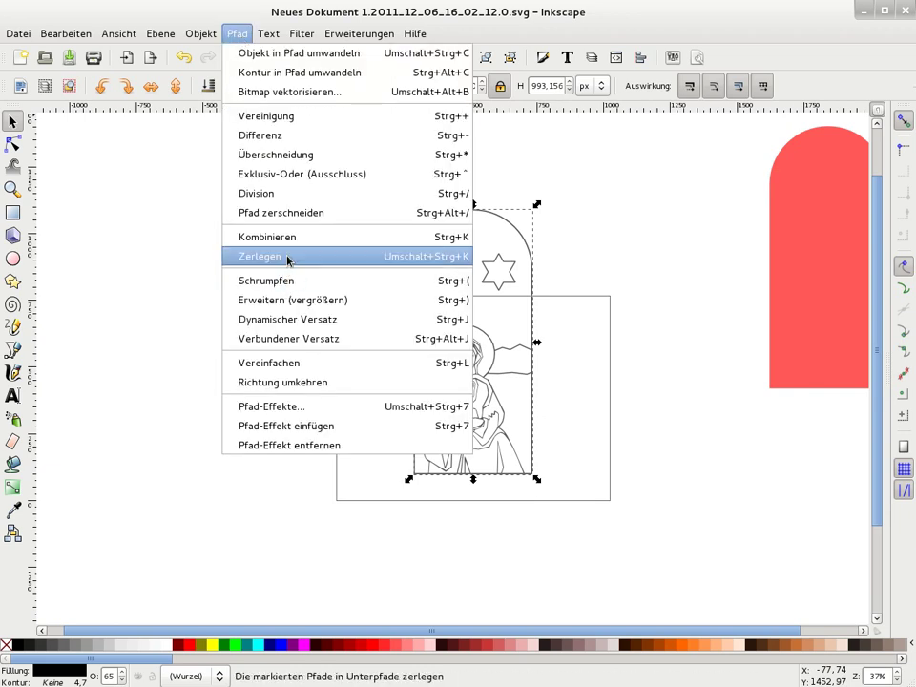
click(287, 259)
key(Escape)
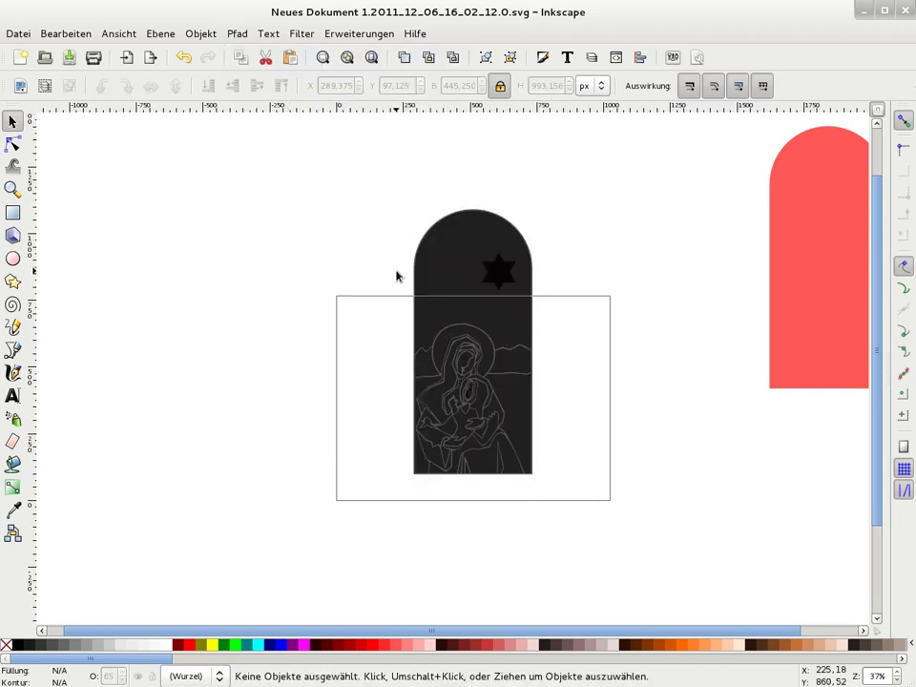
click(443, 284)
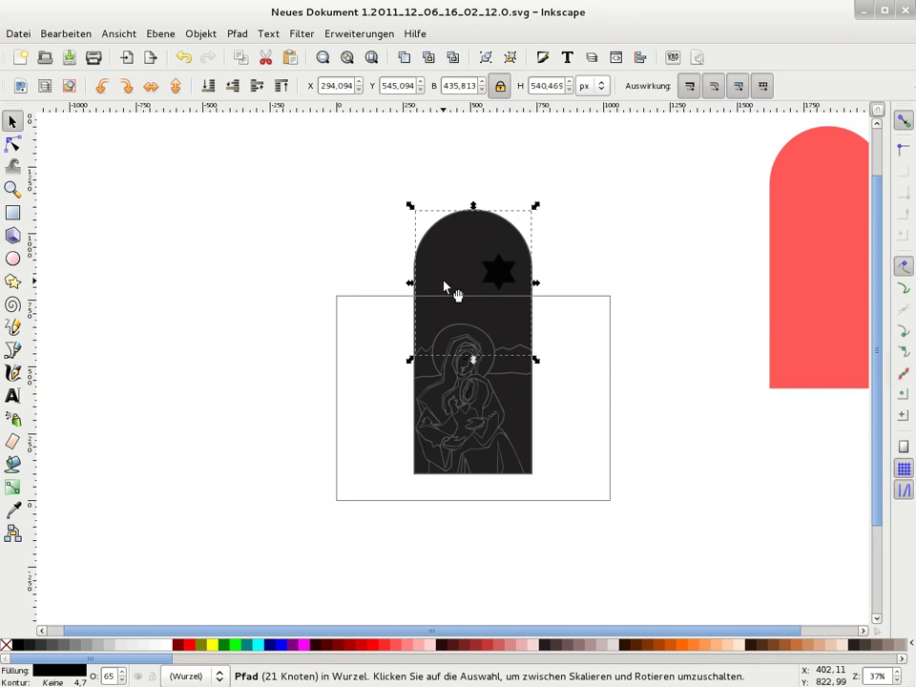
Fill the sky blue, the ground and left hill salmon, and the right mountains light pink
click(279, 642)
click(510, 415)
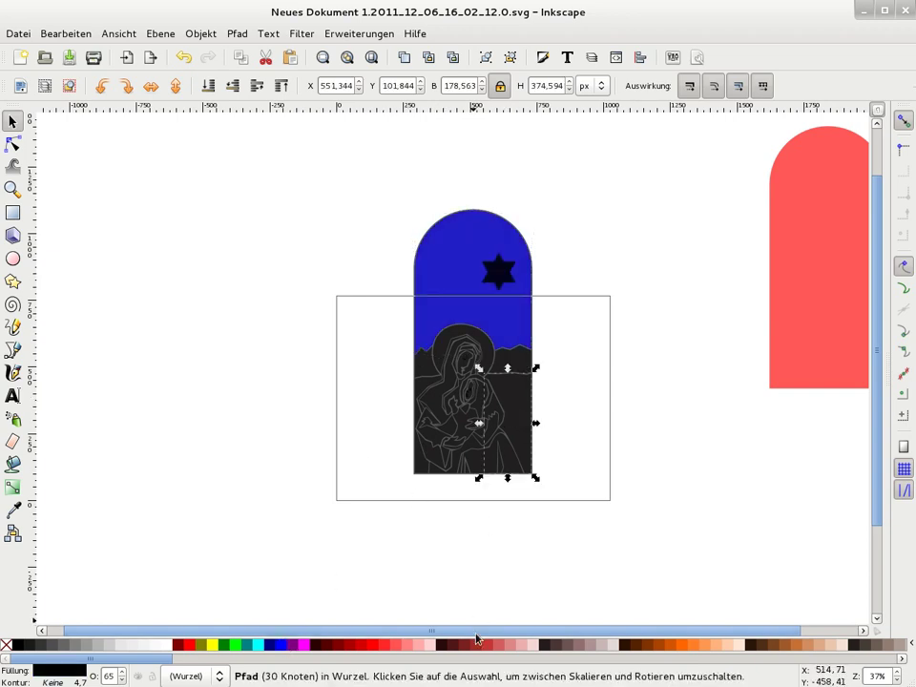
click(500, 650)
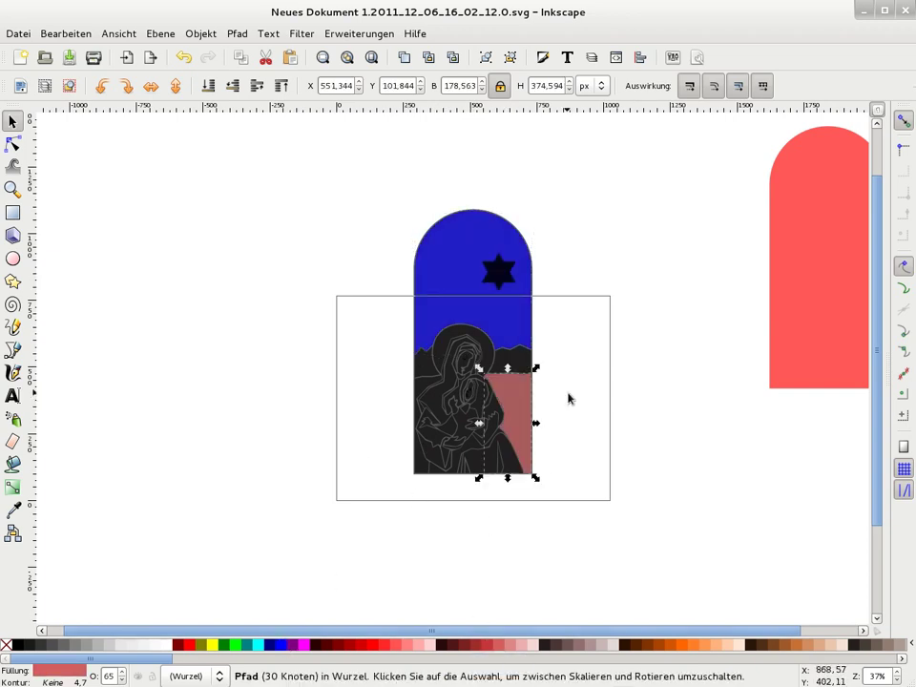
click(515, 357)
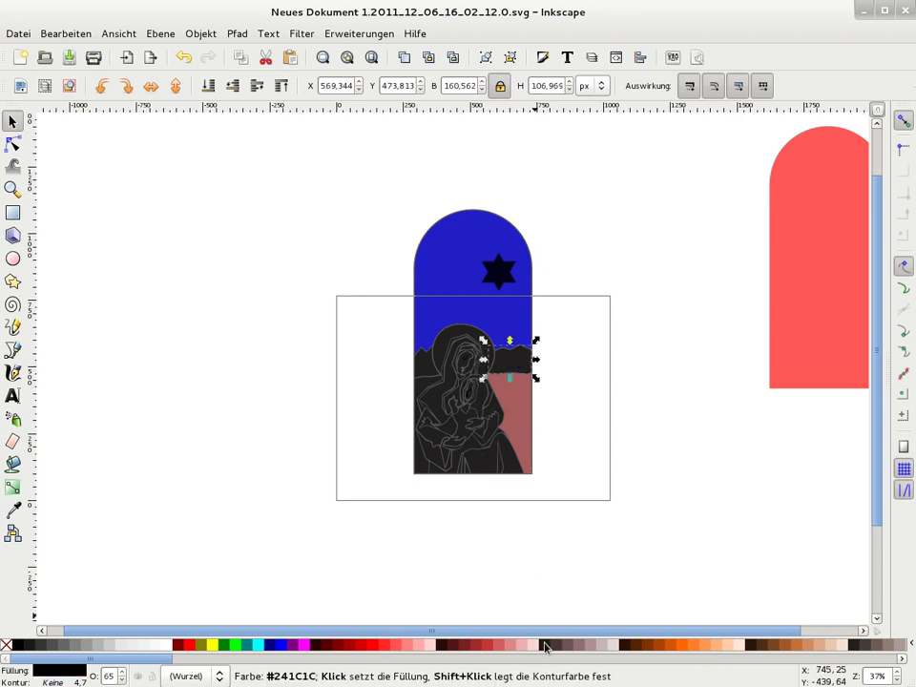
click(423, 373)
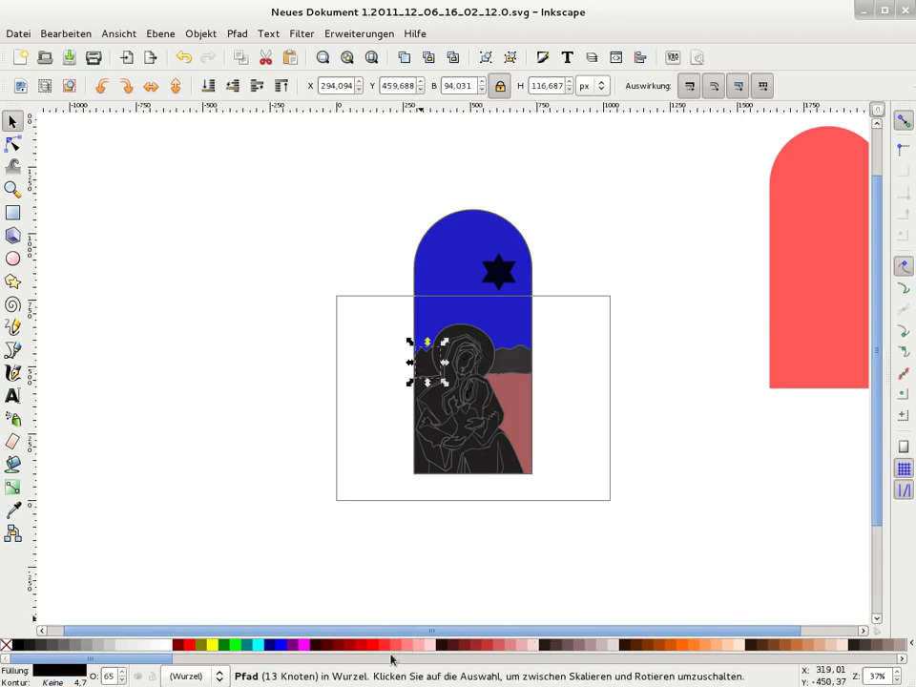
click(392, 646)
click(517, 370)
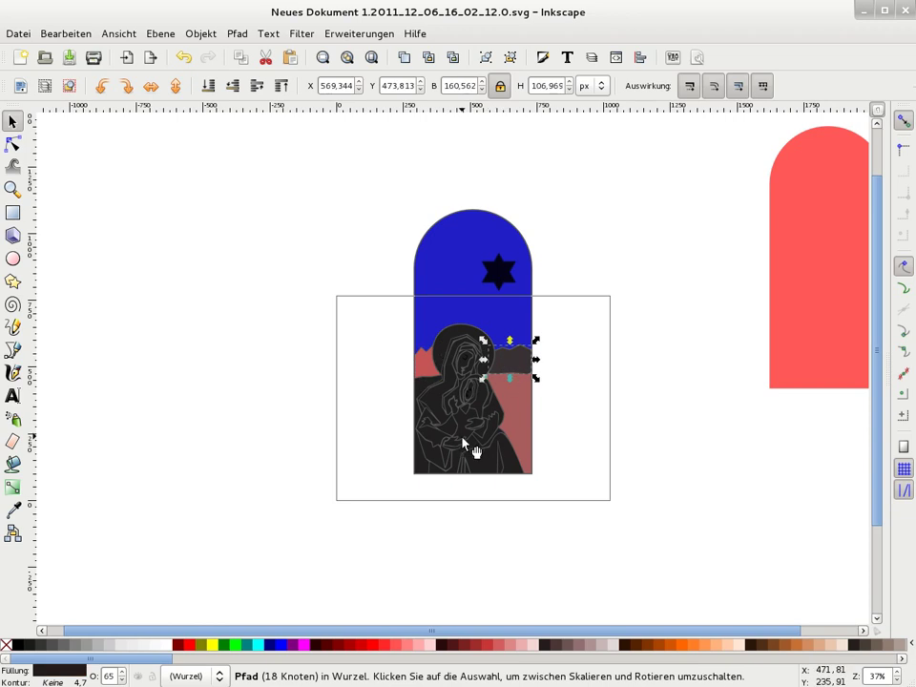
click(416, 646)
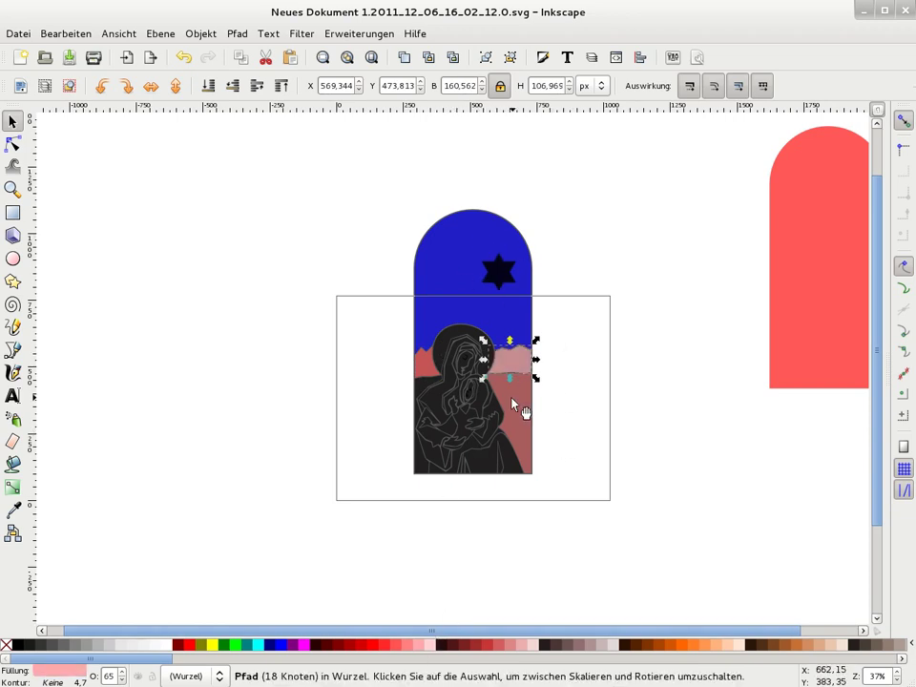
Fill the star pale greyish-pink (#C8B7B7)
key(plus)
key(plus)
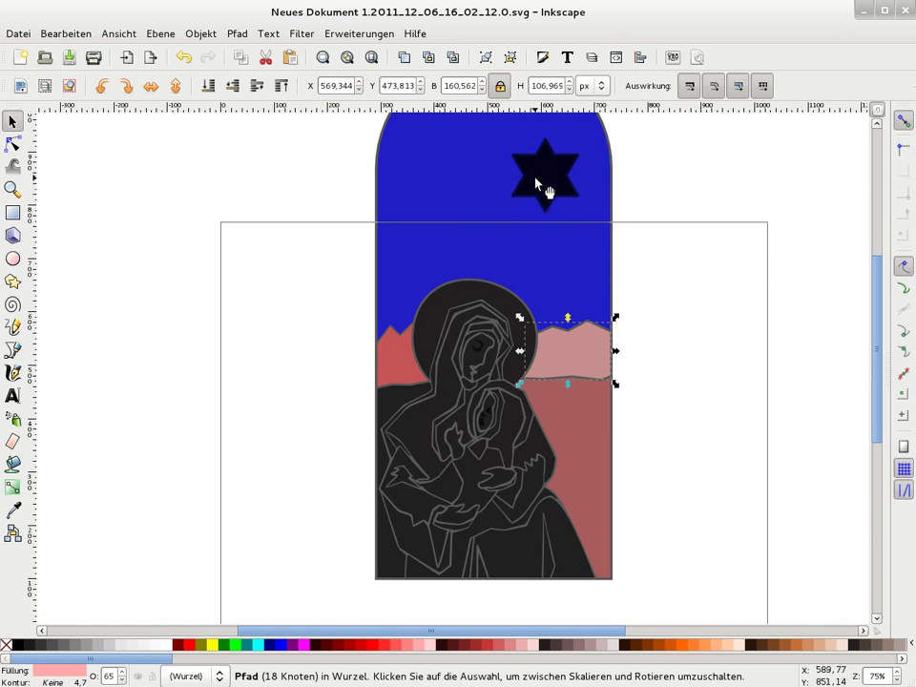
click(540, 189)
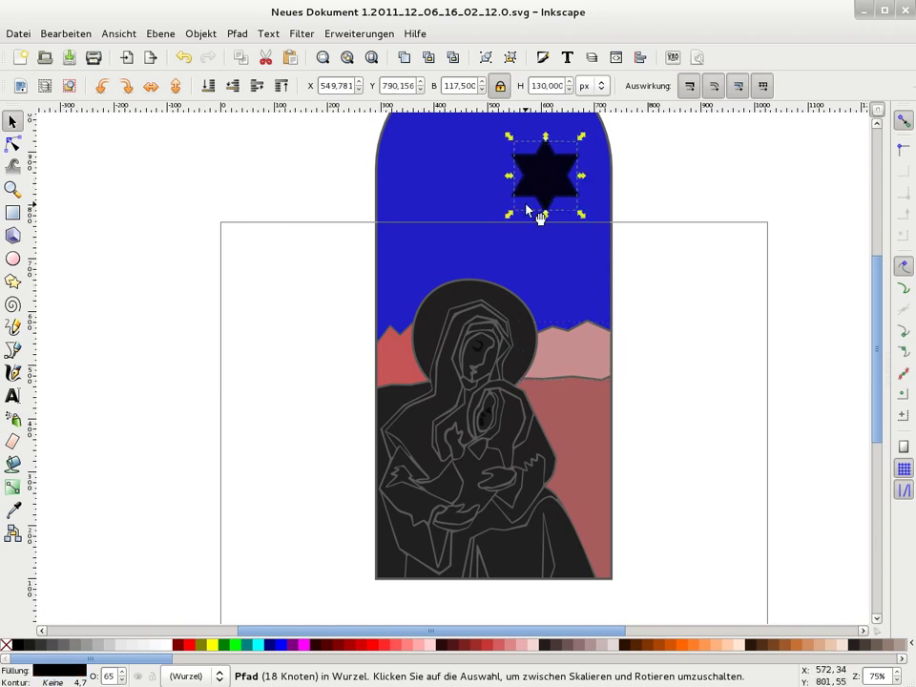
click(603, 647)
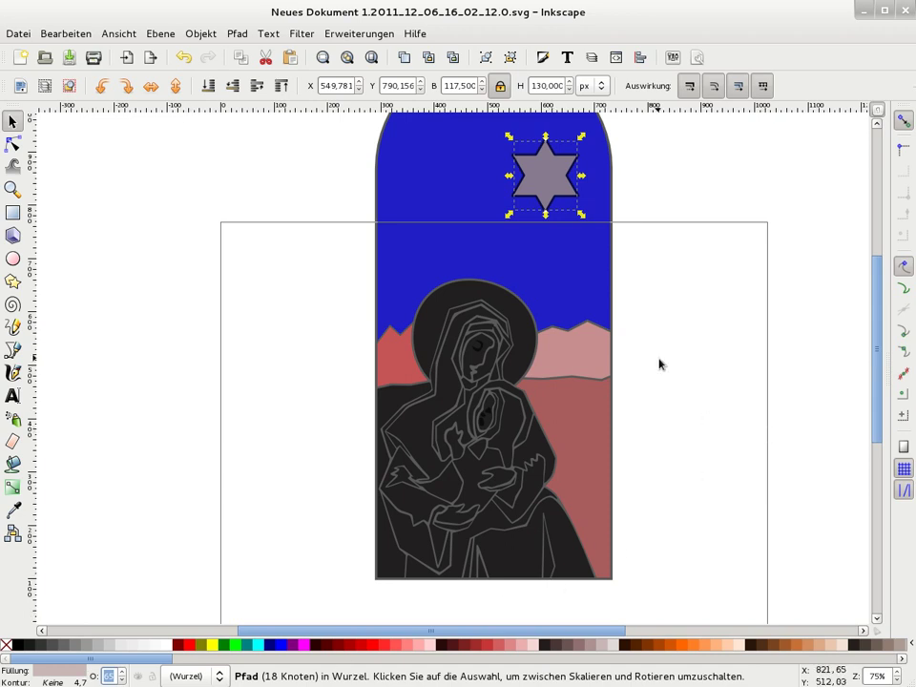
Load the Auto swatch palette, zoom out to the whole page, and select the blue sky
click(911, 645)
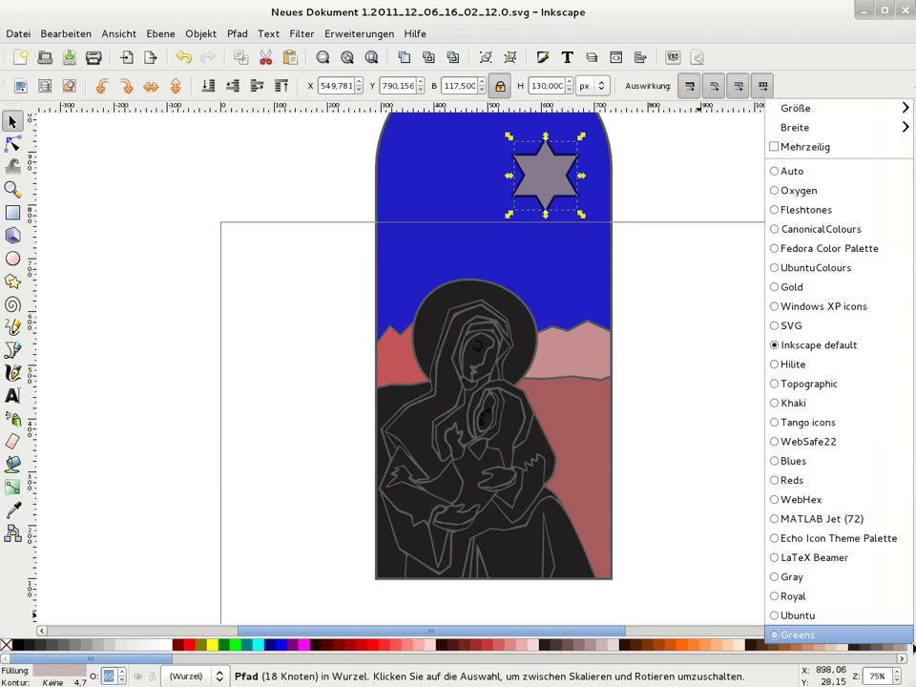
click(793, 171)
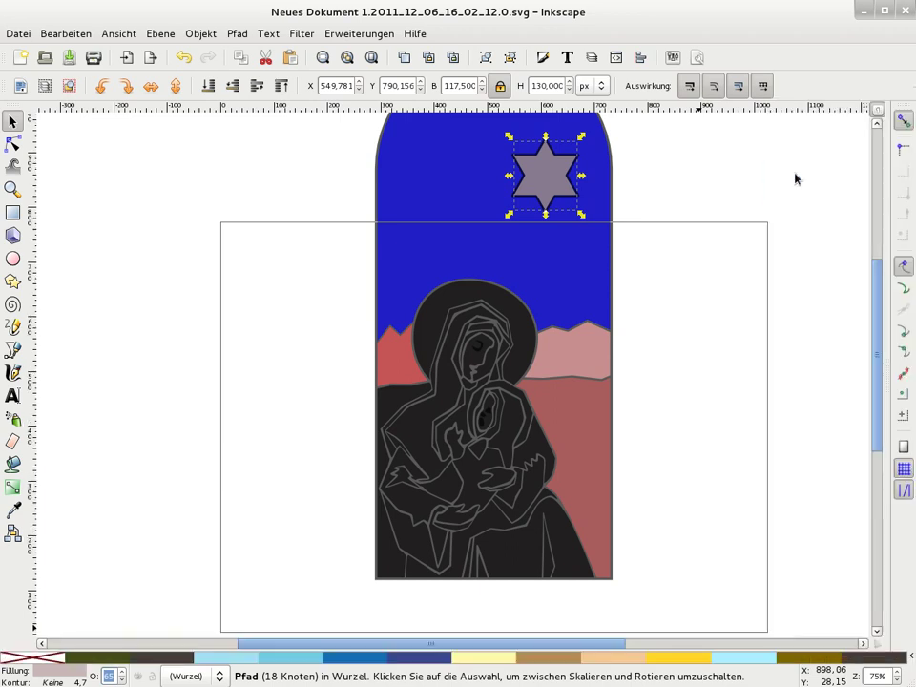
click(215, 264)
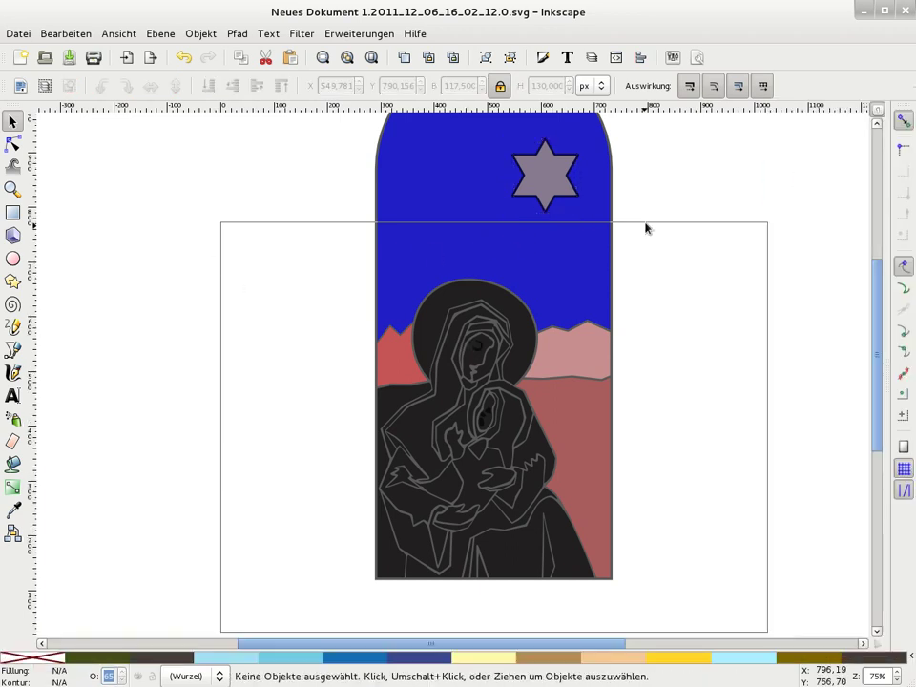
key(minus)
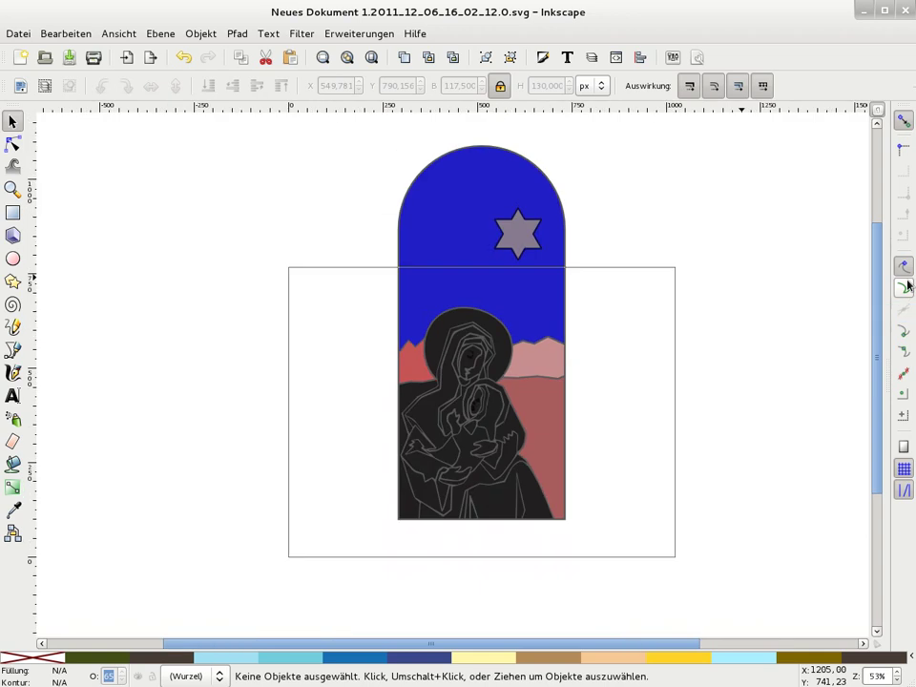
key(minus)
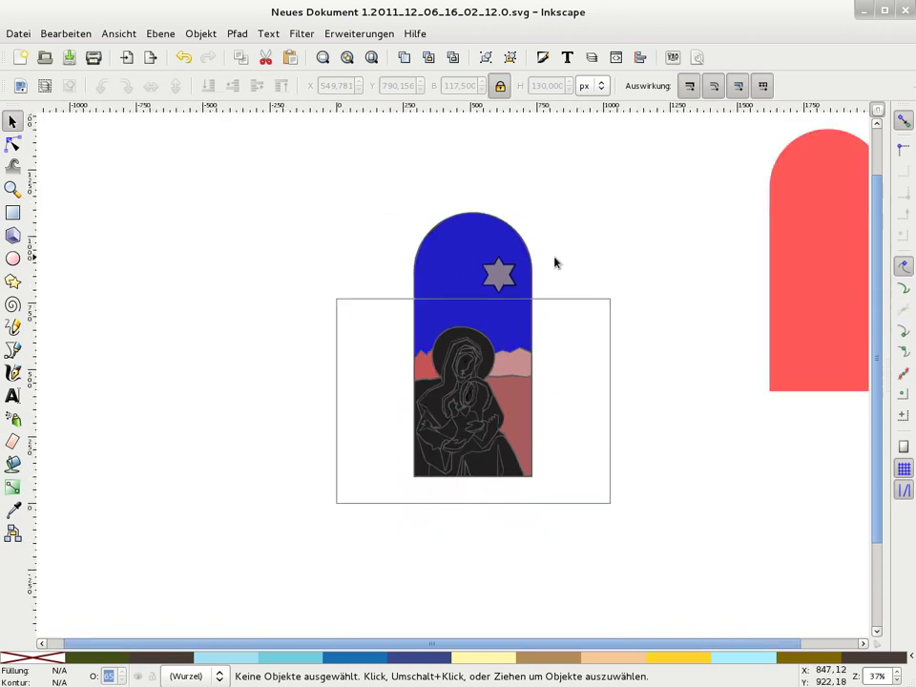
click(450, 256)
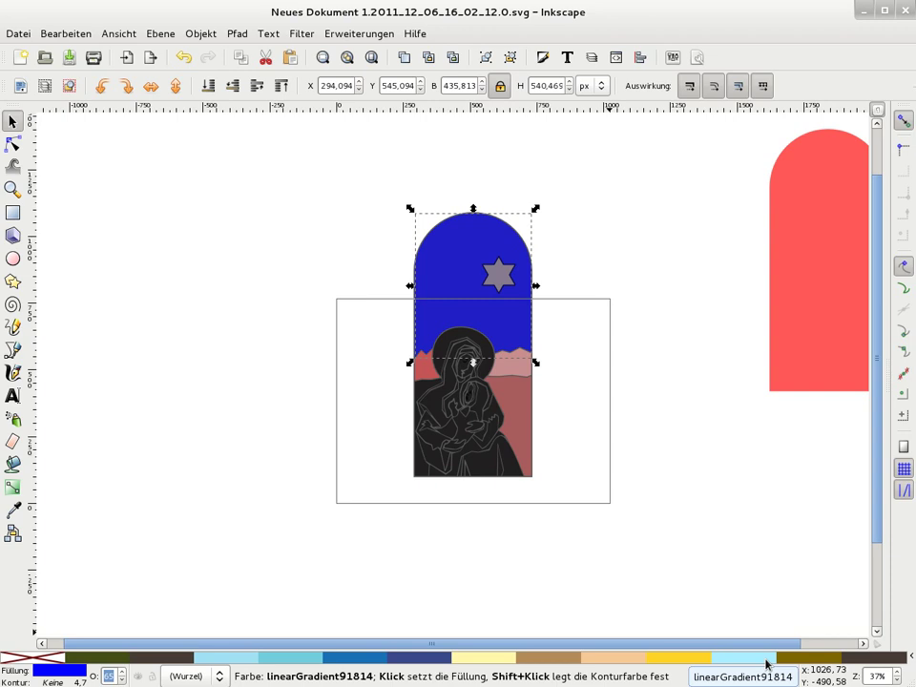
Give the sky a light blue fill and colour the small hill and mountain range dark brown
click(766, 663)
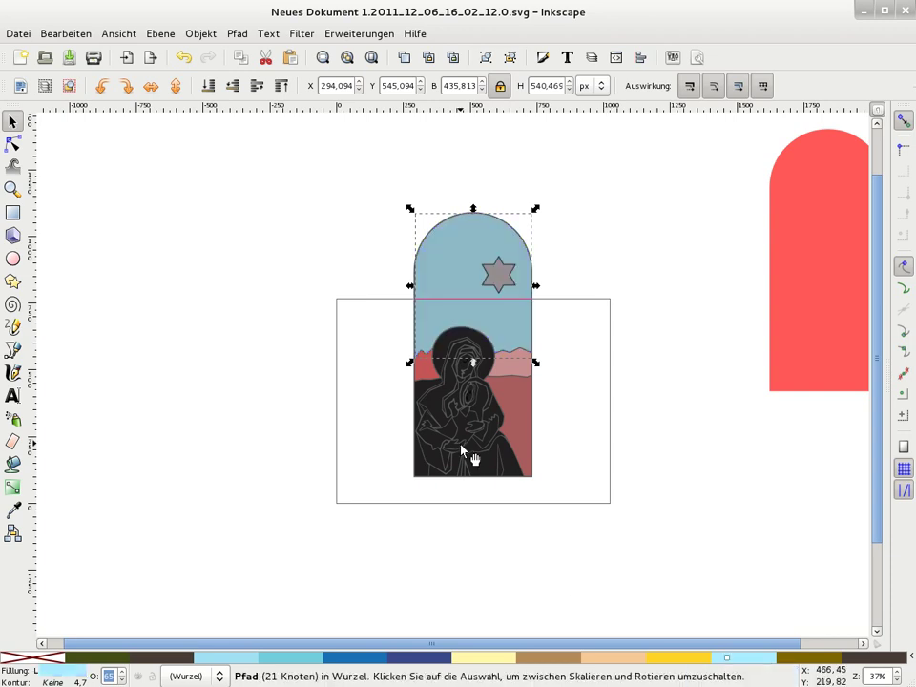
click(426, 374)
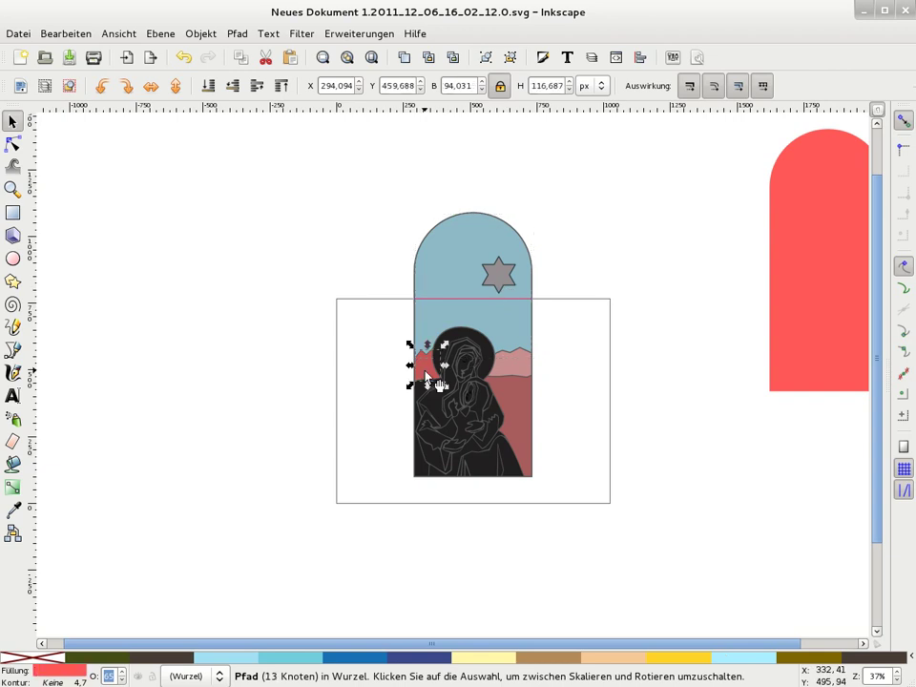
click(870, 656)
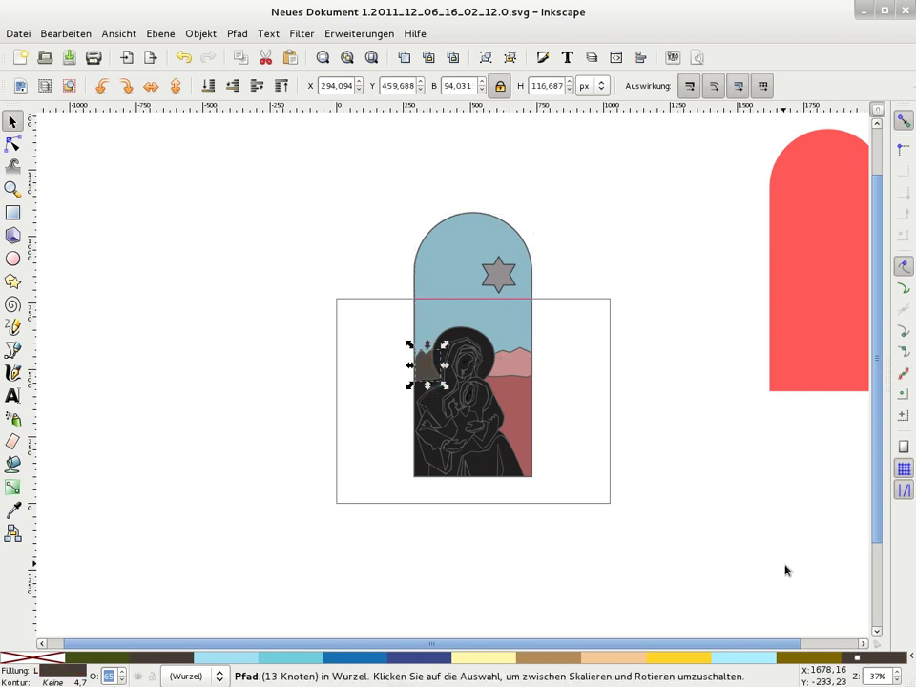
click(507, 369)
click(870, 657)
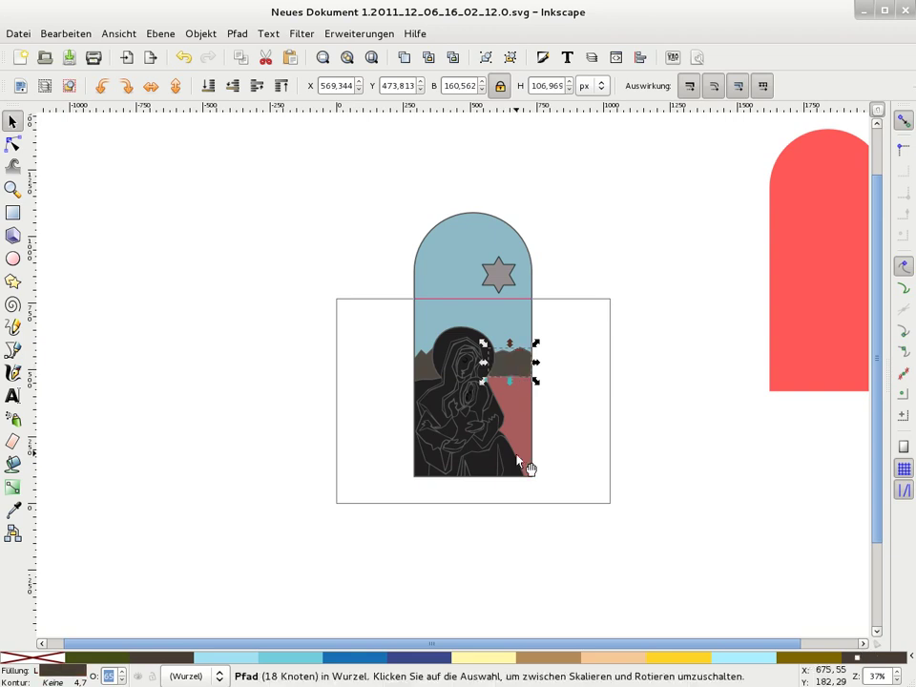
Fill the ground areas on the right and left of the figure olive
click(528, 444)
click(806, 659)
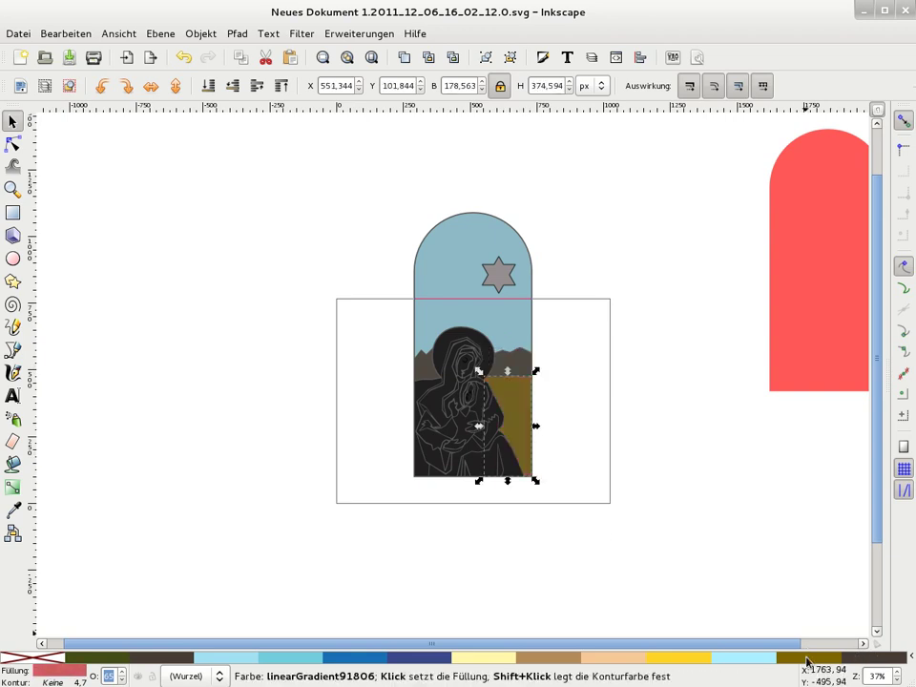
click(422, 391)
click(826, 658)
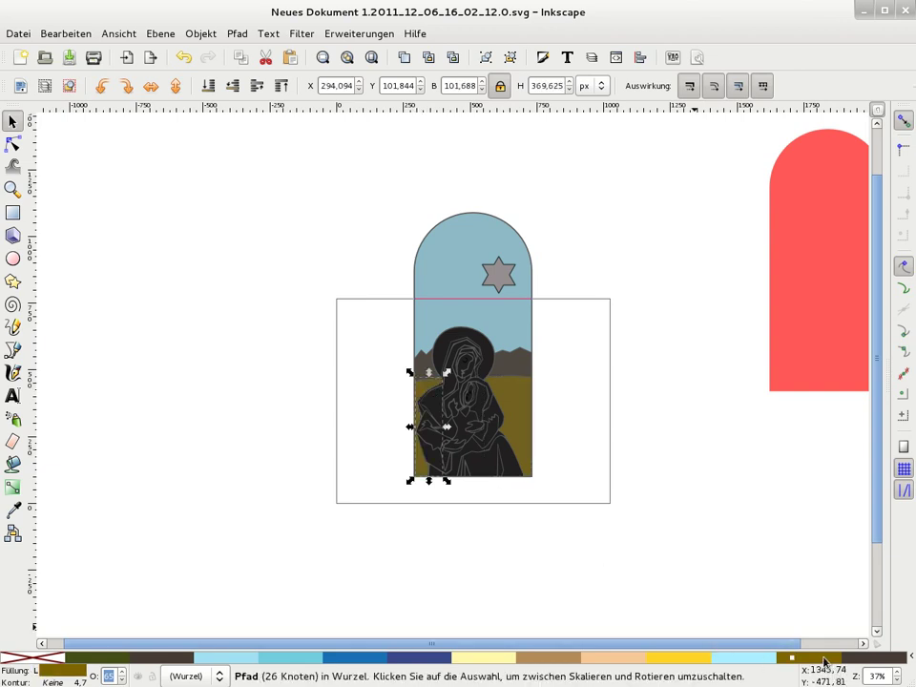
Fill the halo behind the Madonna's head gold-yellow and zoom in on the figures
key(plus)
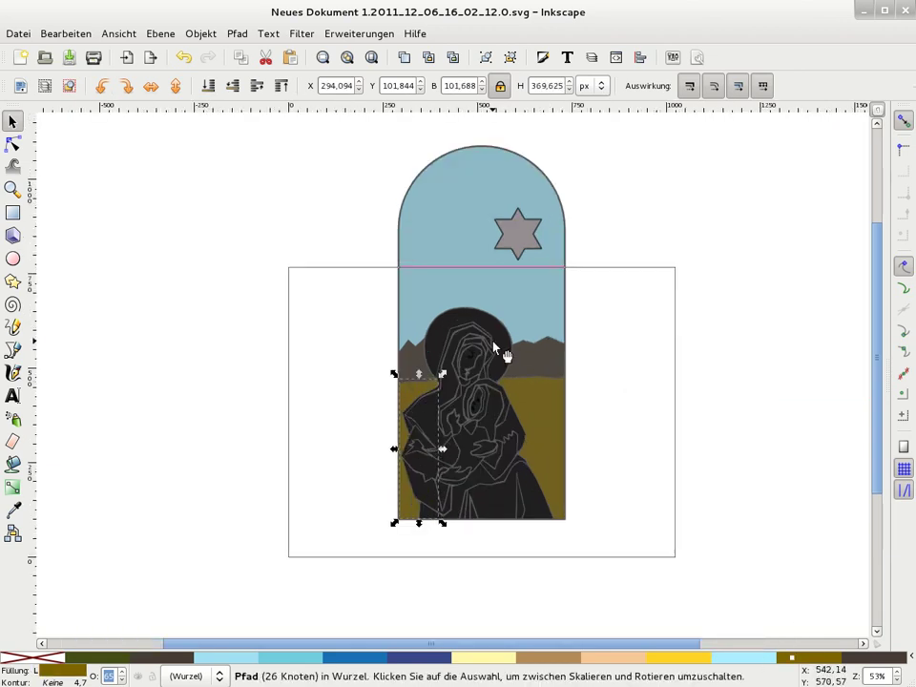
click(455, 334)
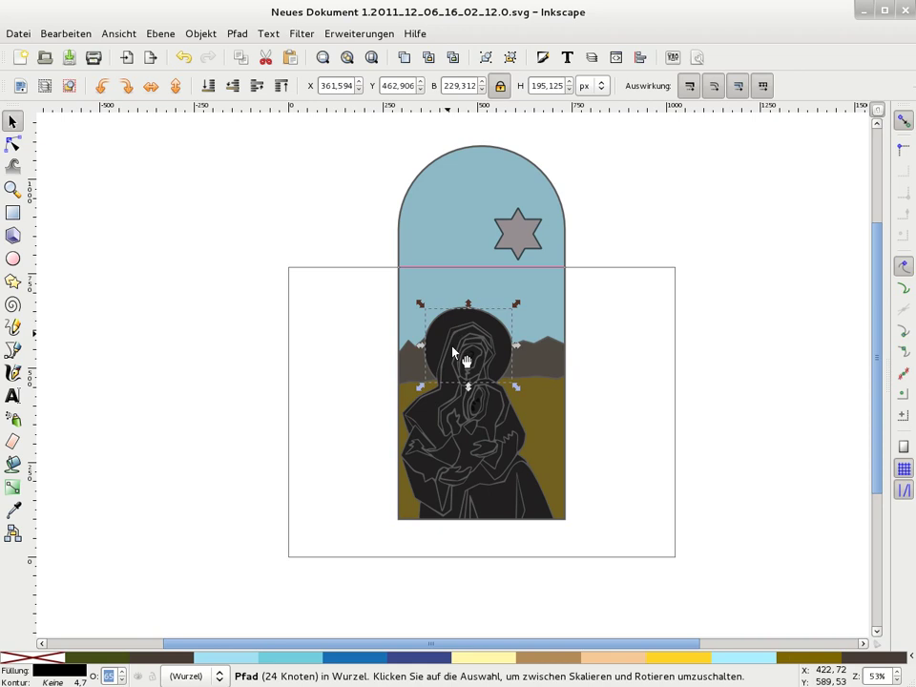
click(671, 663)
key(plus)
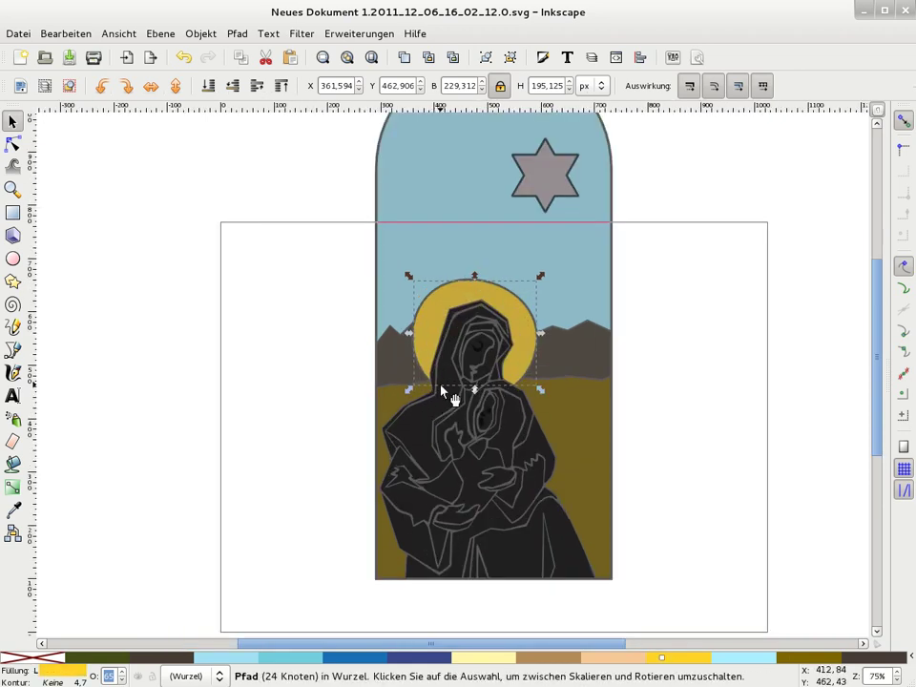
key(plus)
Colour the small eye and face features of the Madonna and child brown
click(485, 343)
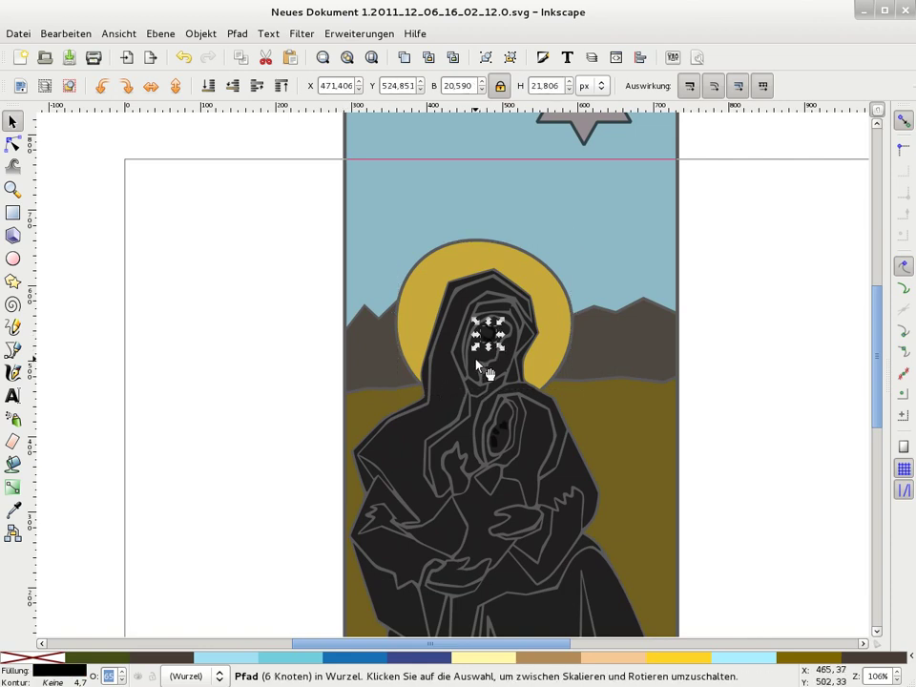
click(529, 658)
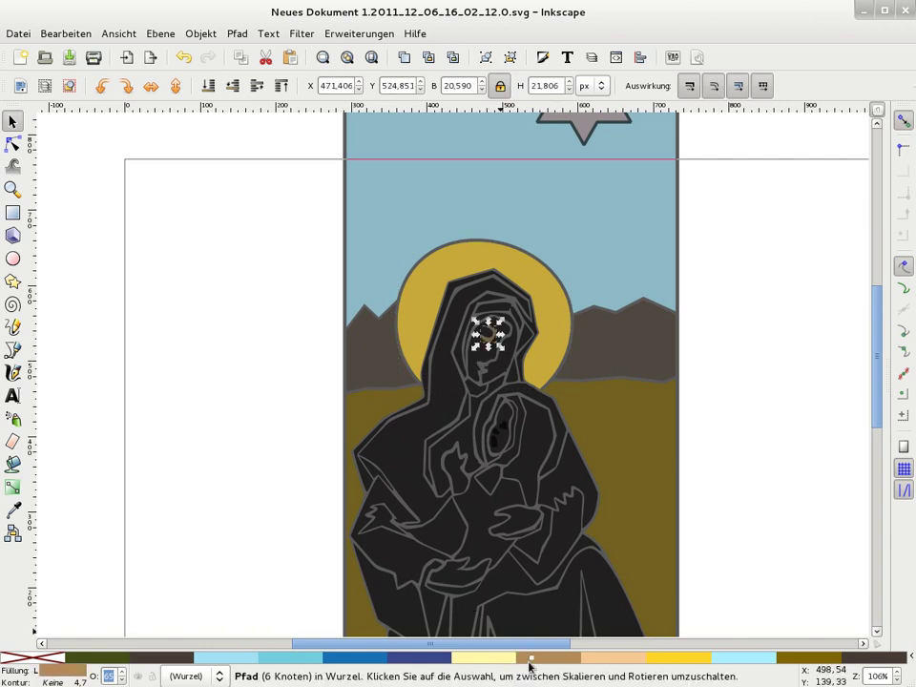
click(507, 427)
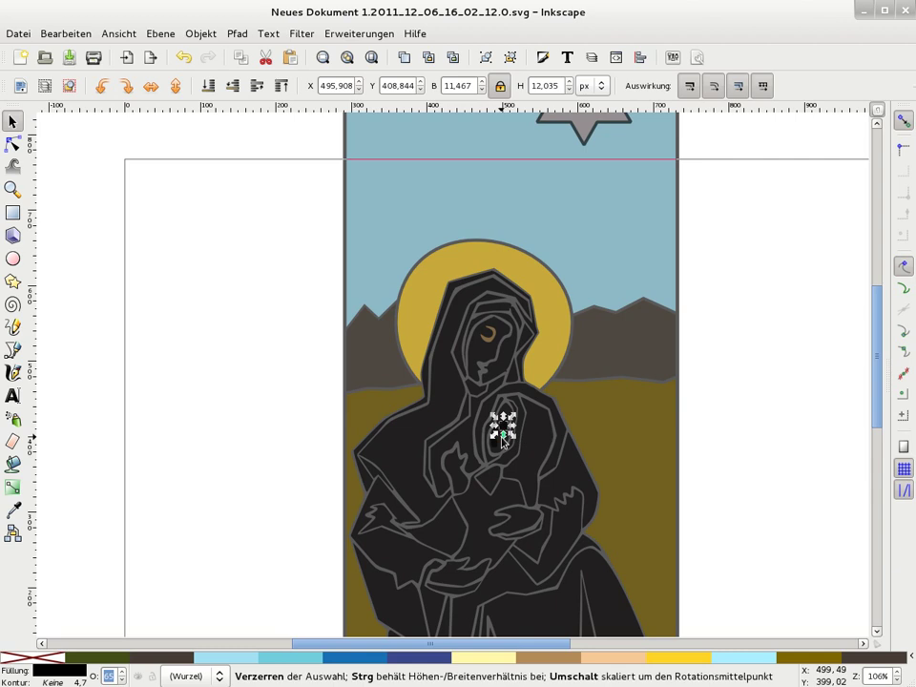
click(503, 439)
ctrl+scroll(520, 469, up, 2)
click(536, 511)
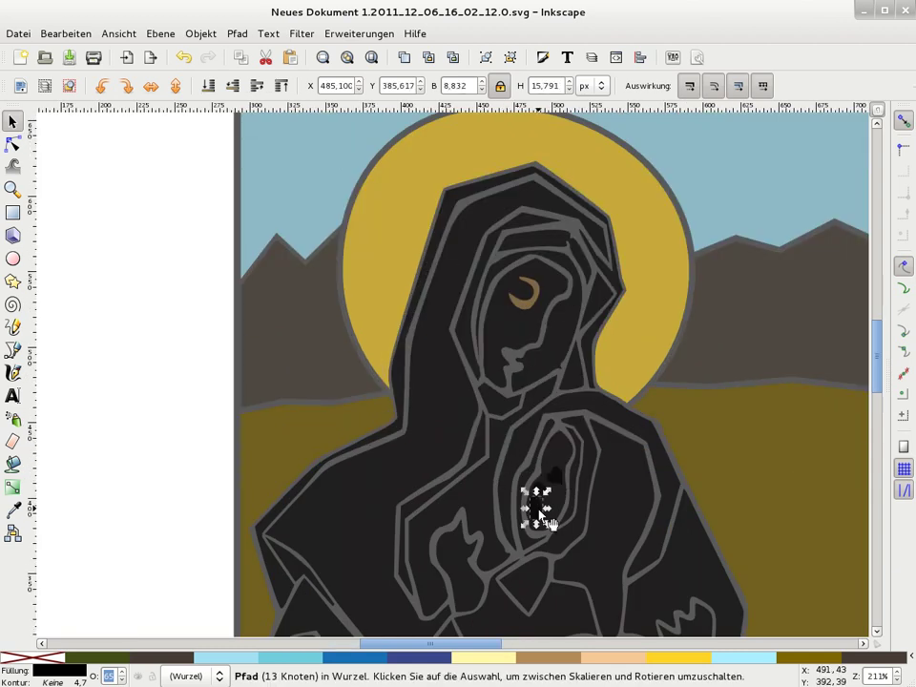
shift+click(537, 493)
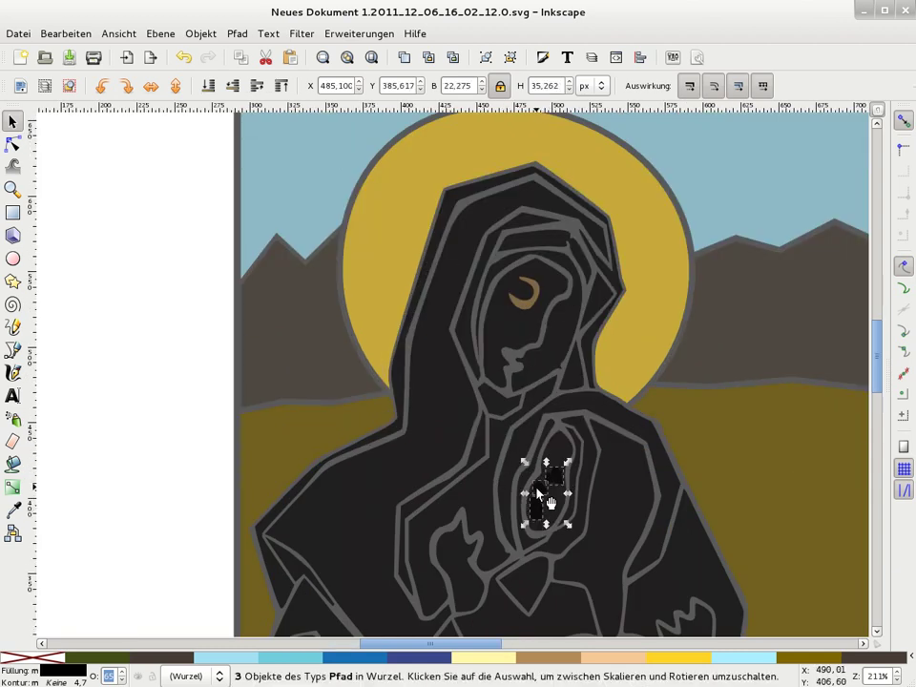
click(541, 658)
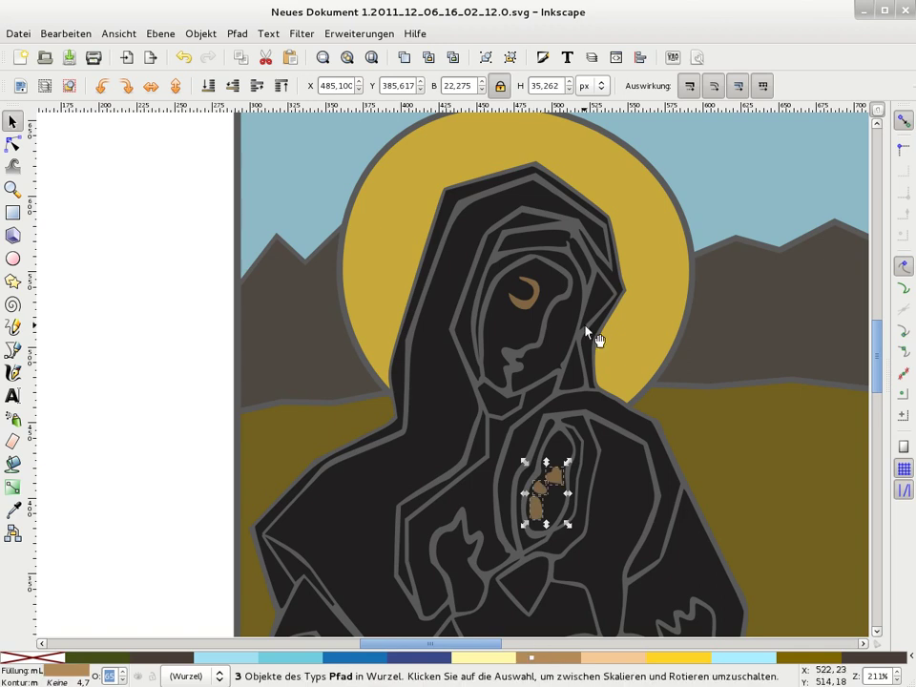
Fill the Madonna's face peach with brown shading around it, and the child's face light peach
click(518, 330)
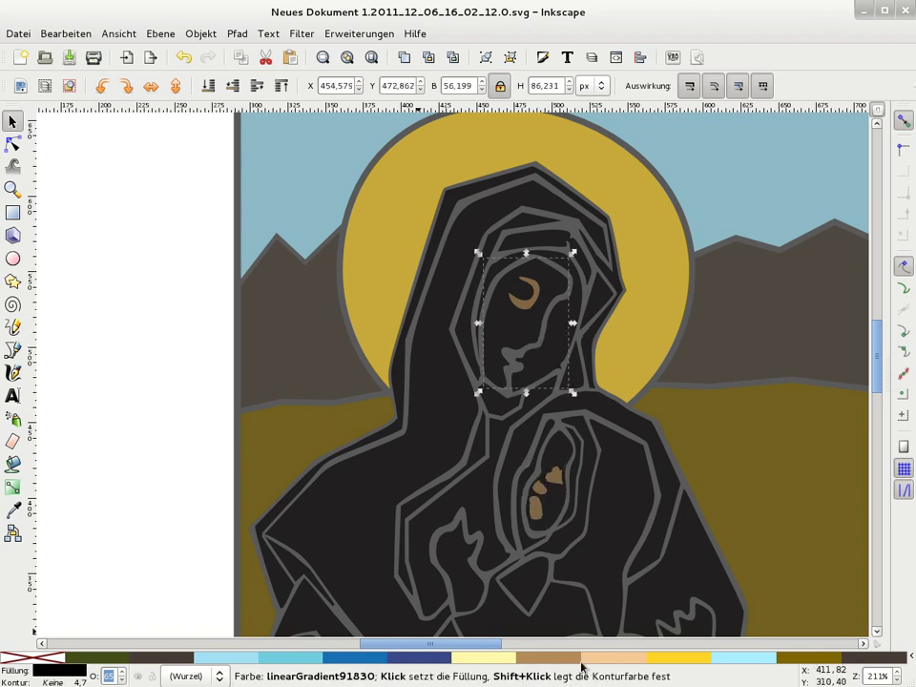
click(591, 661)
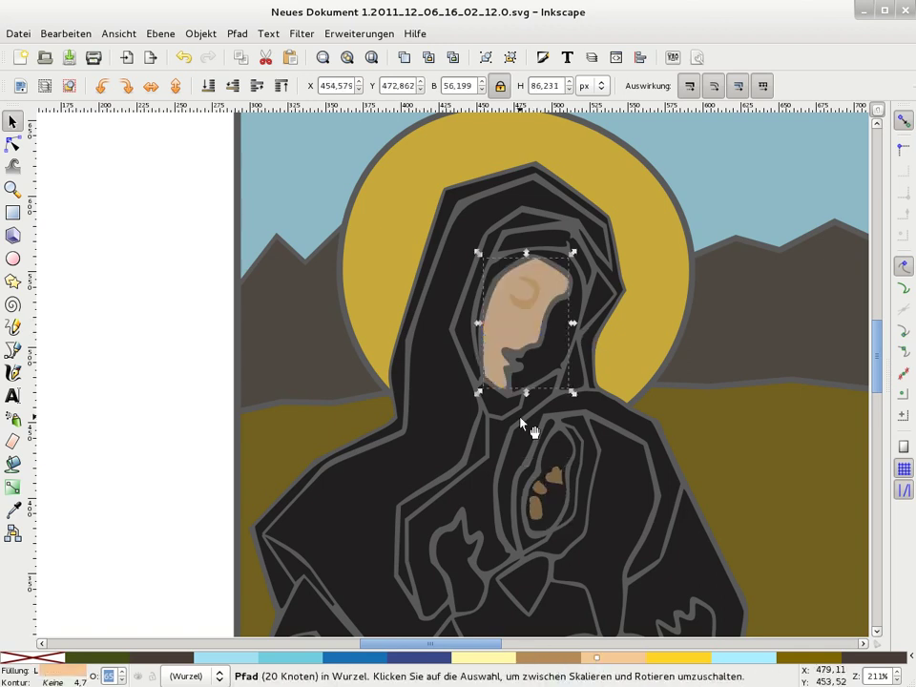
click(539, 372)
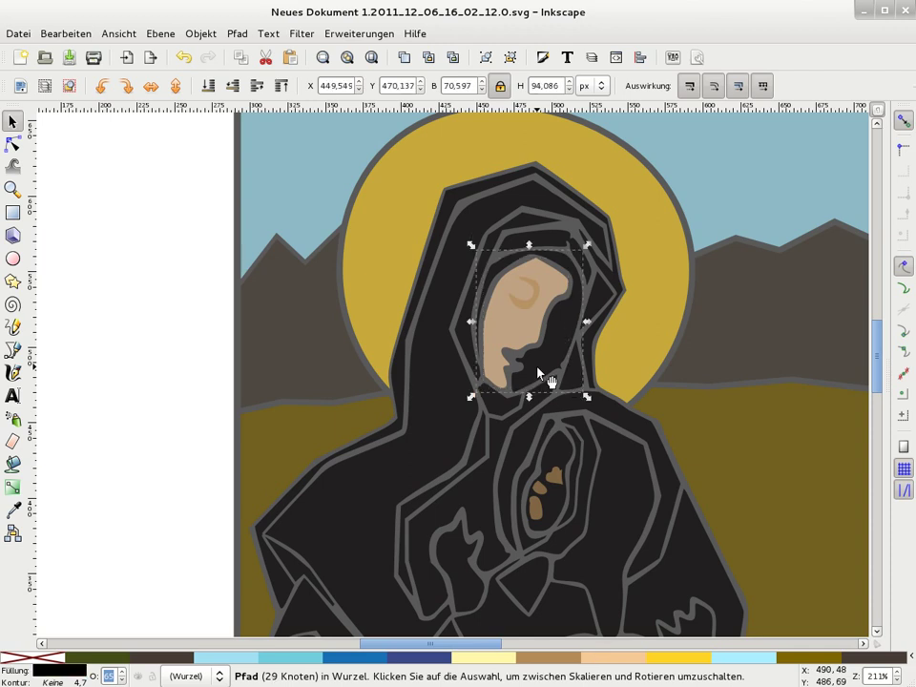
click(533, 662)
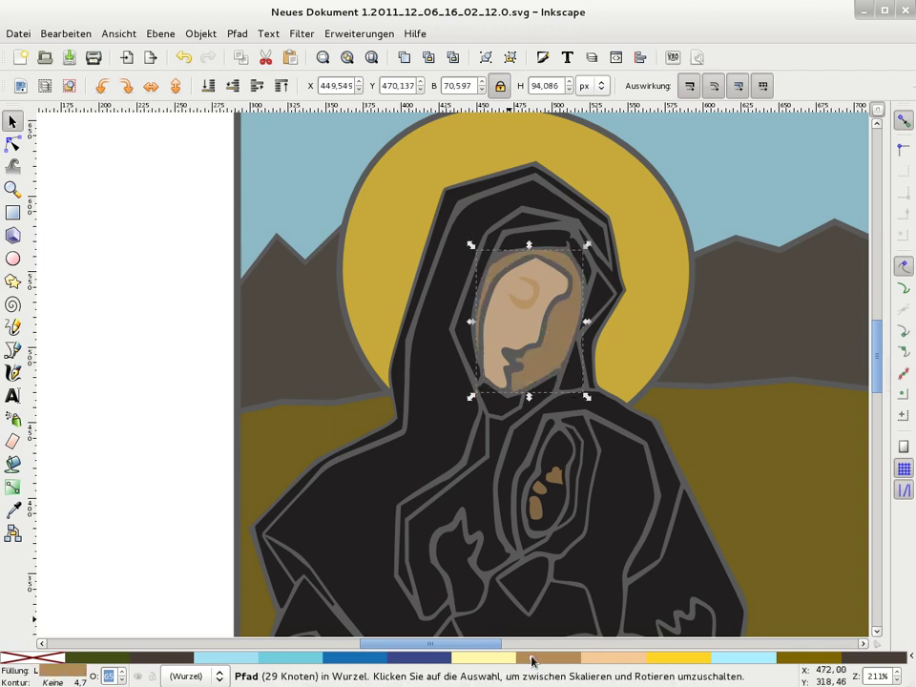
click(555, 503)
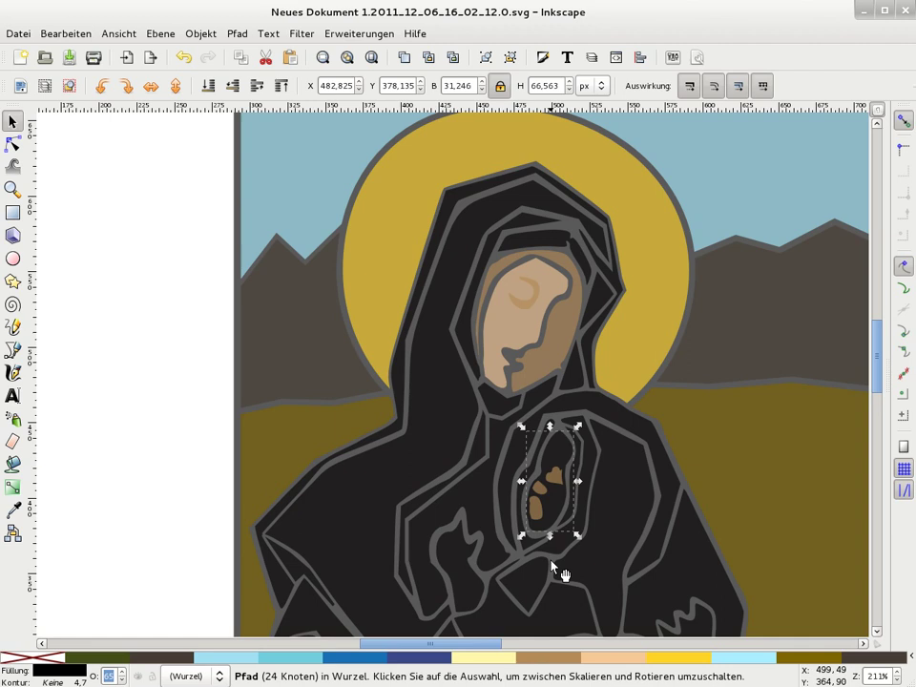
click(595, 656)
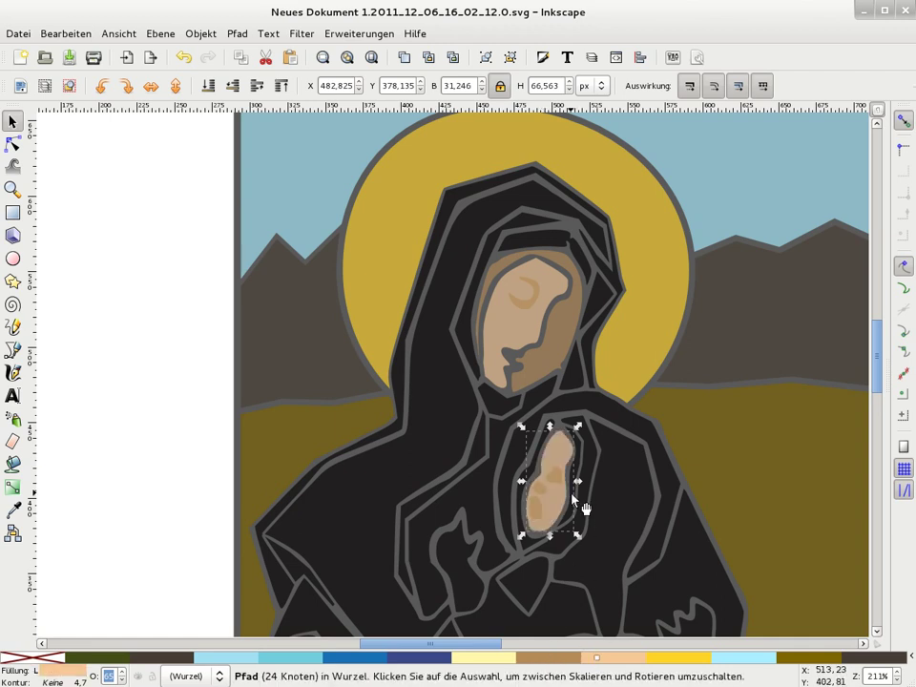
Fill the raised hand and the lower hand peach
click(581, 467)
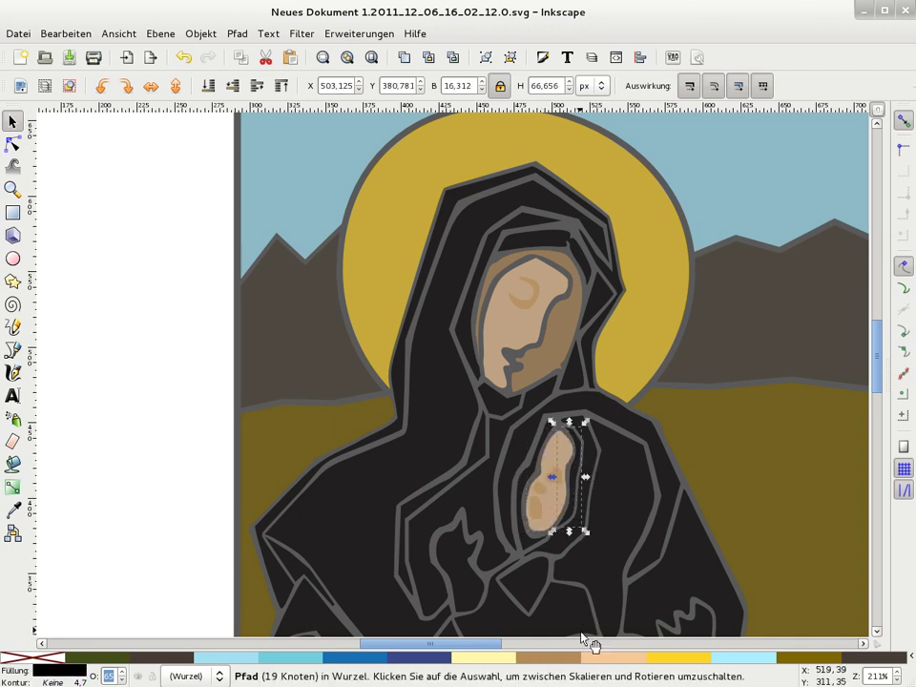
click(475, 597)
click(483, 657)
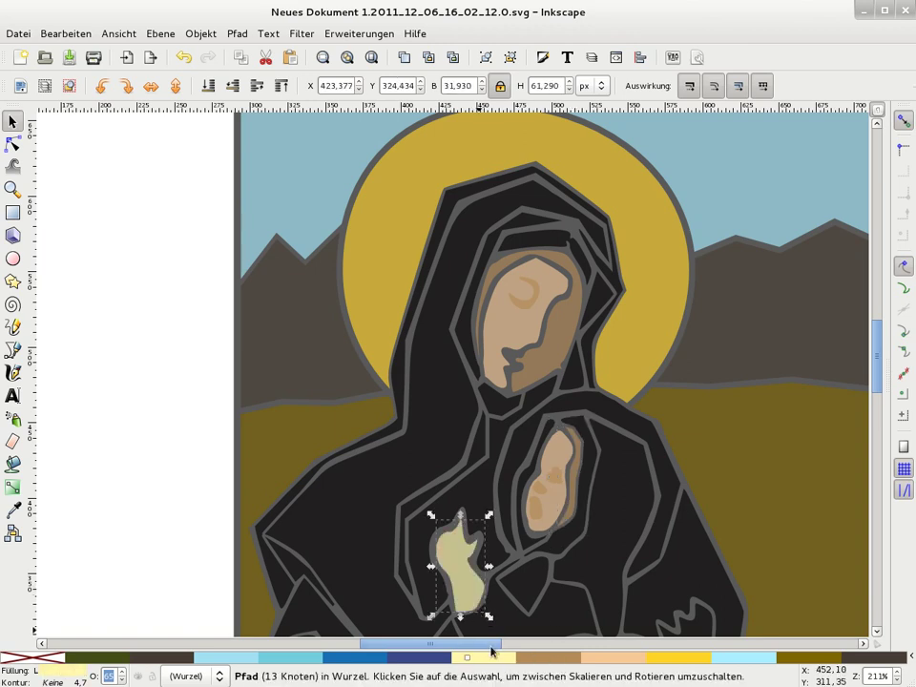
key(minus)
key(minus)
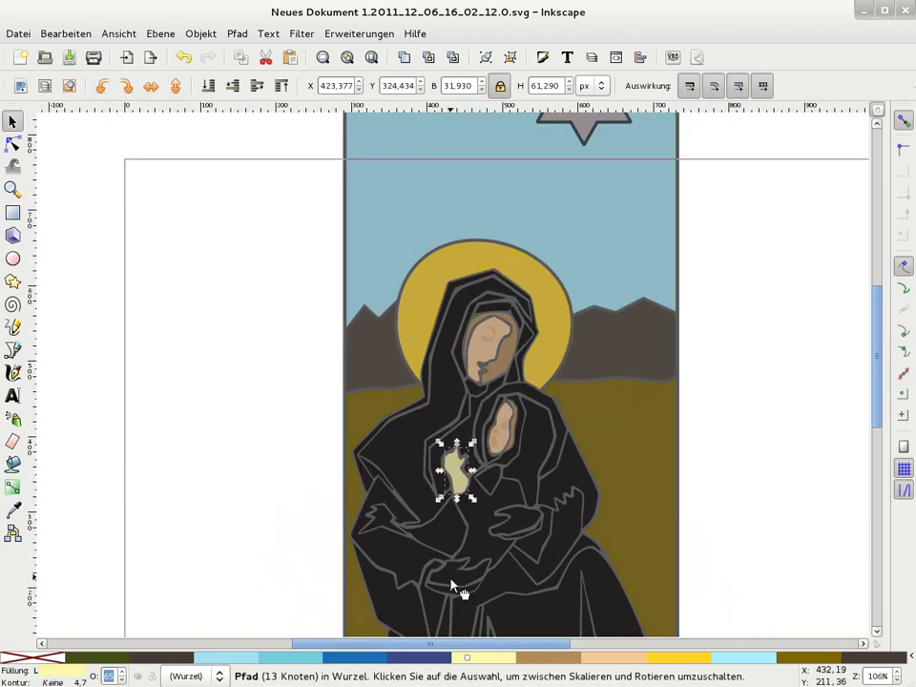
click(454, 585)
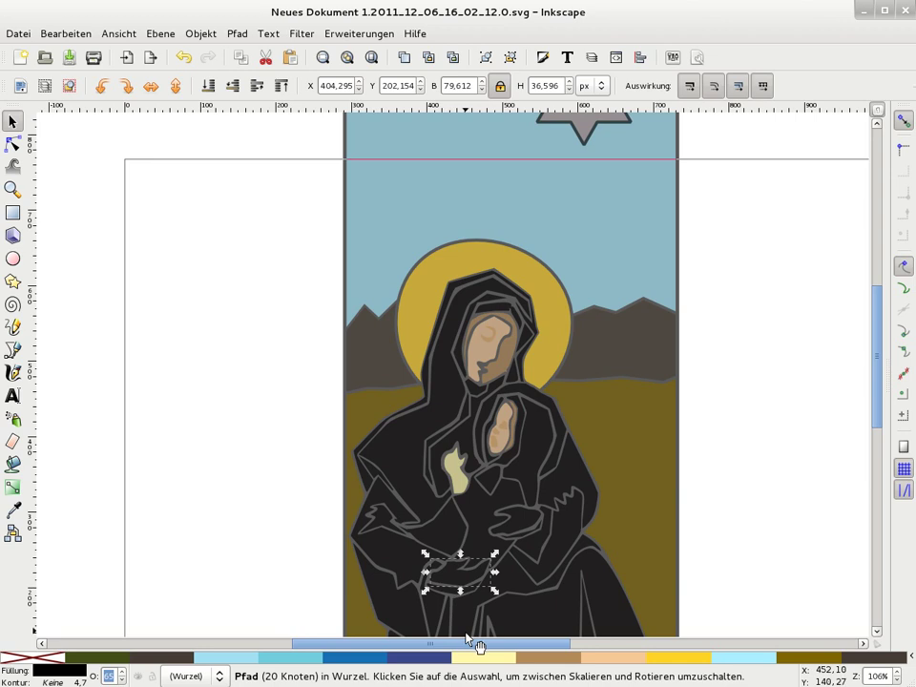
click(458, 470)
click(599, 662)
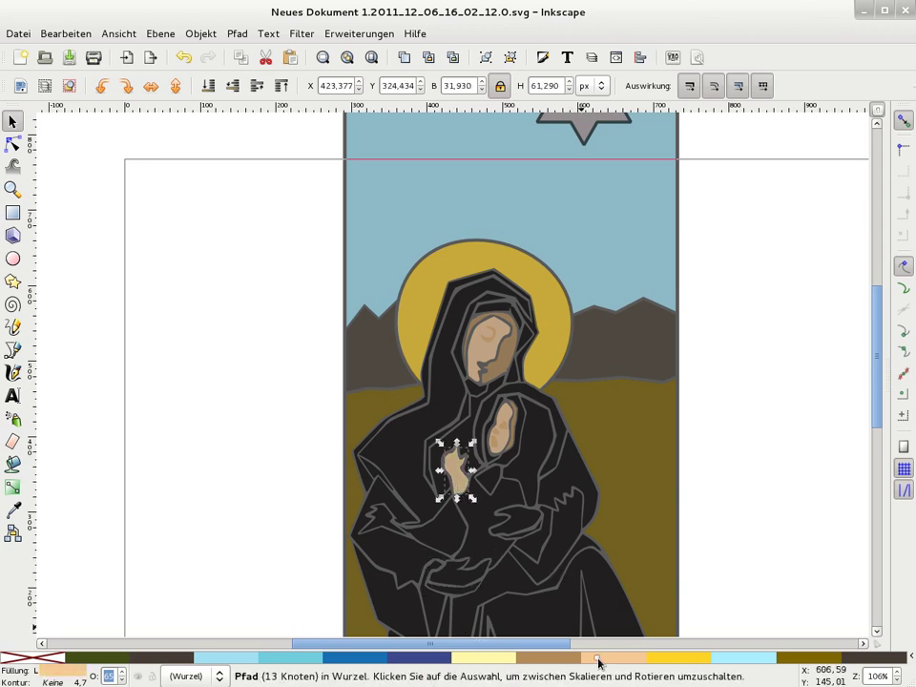
click(447, 578)
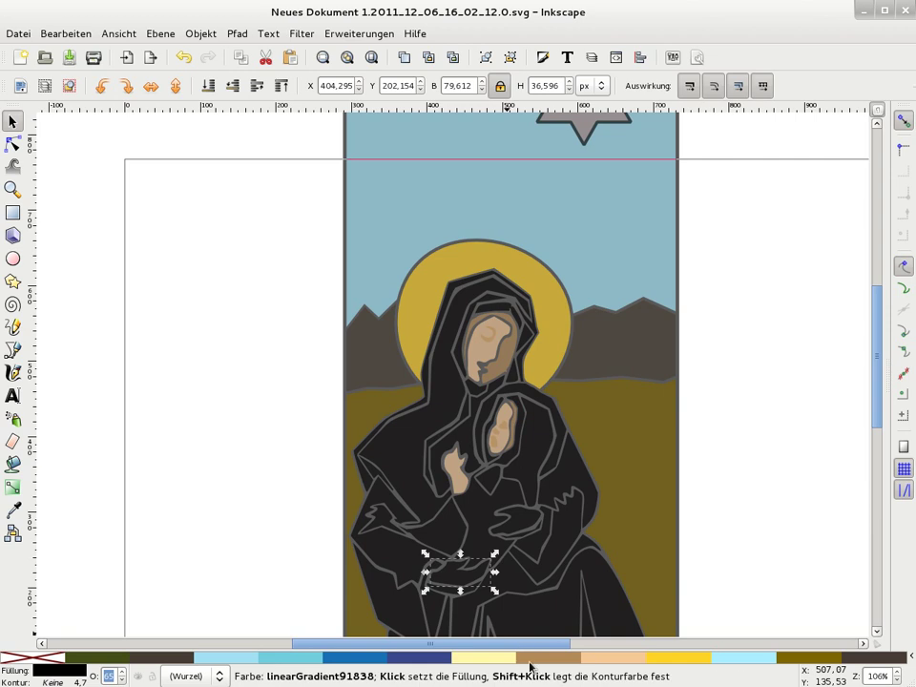
click(624, 661)
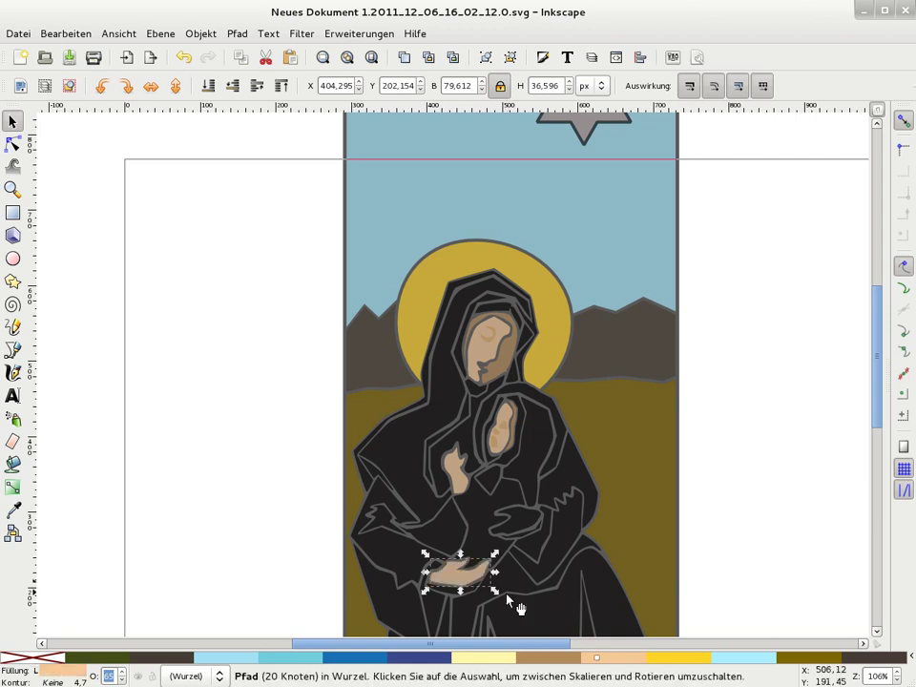
Fill the lower hand's shadow tan-brown and the child's middle hand tan
click(524, 523)
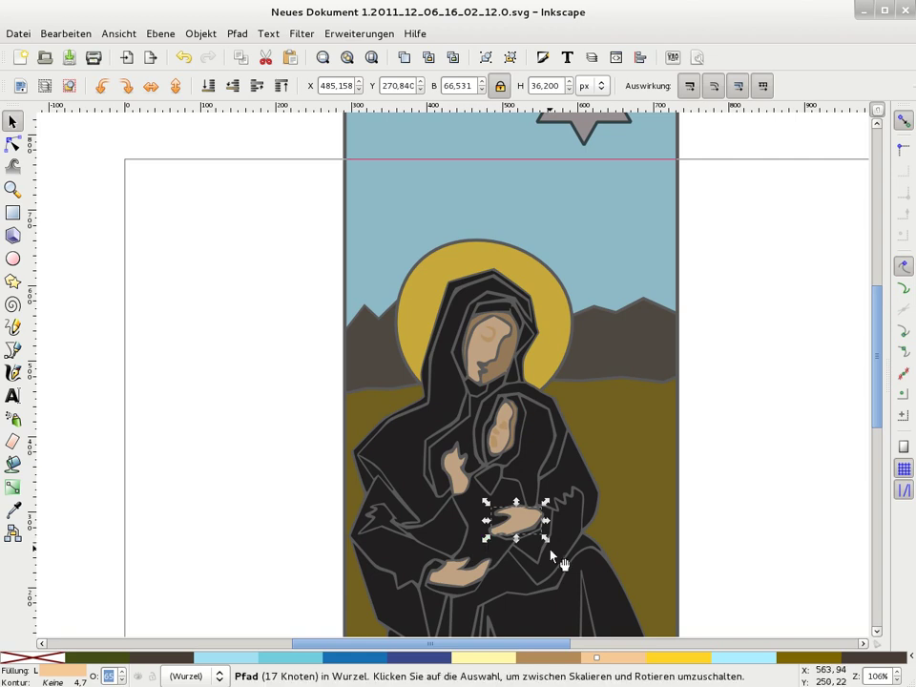
key(plus)
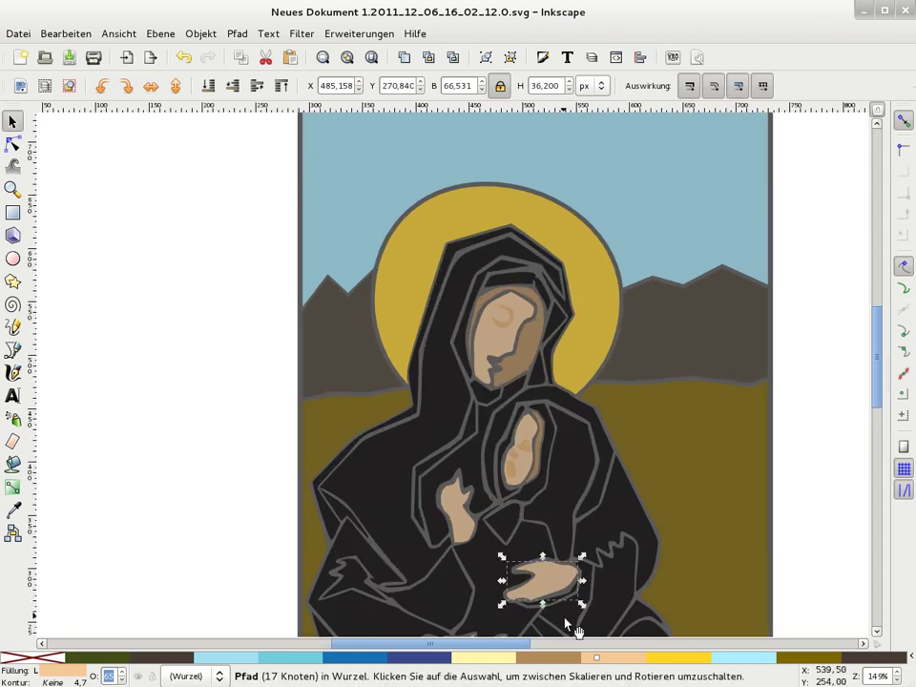
key(plus)
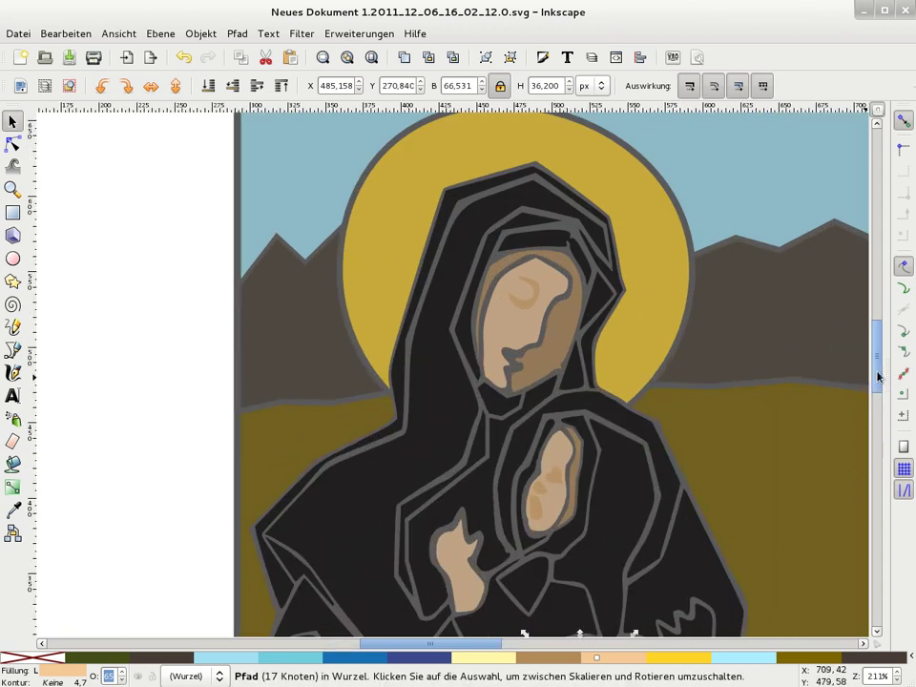
drag(879, 376, 879, 408)
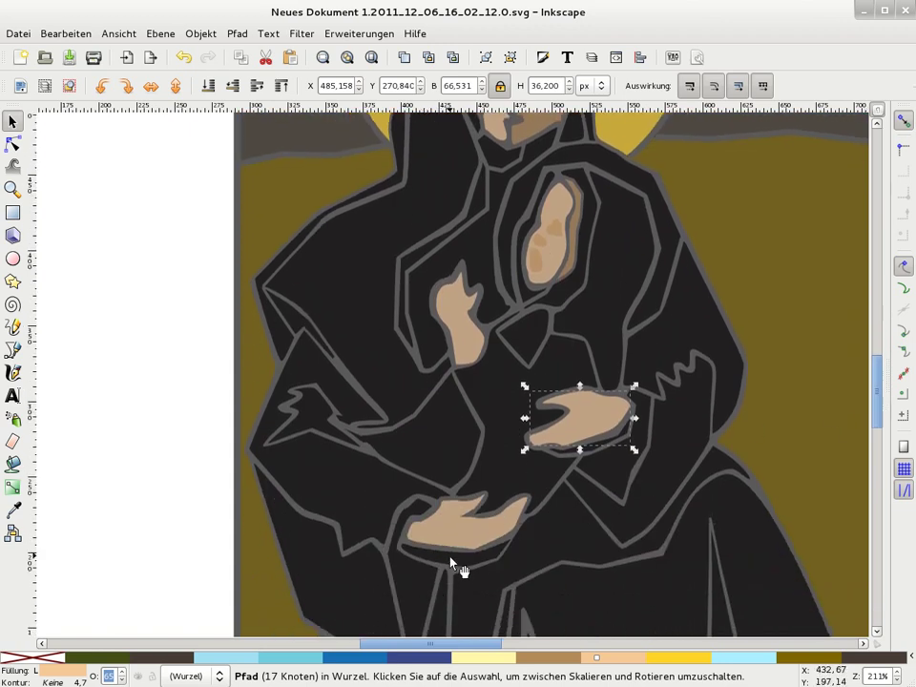
click(453, 563)
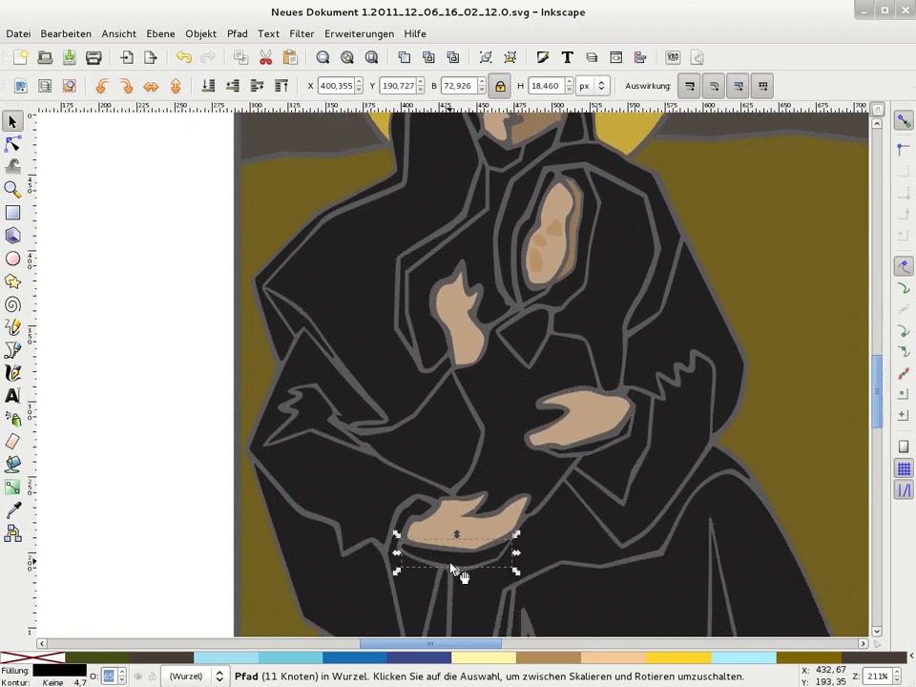
click(558, 660)
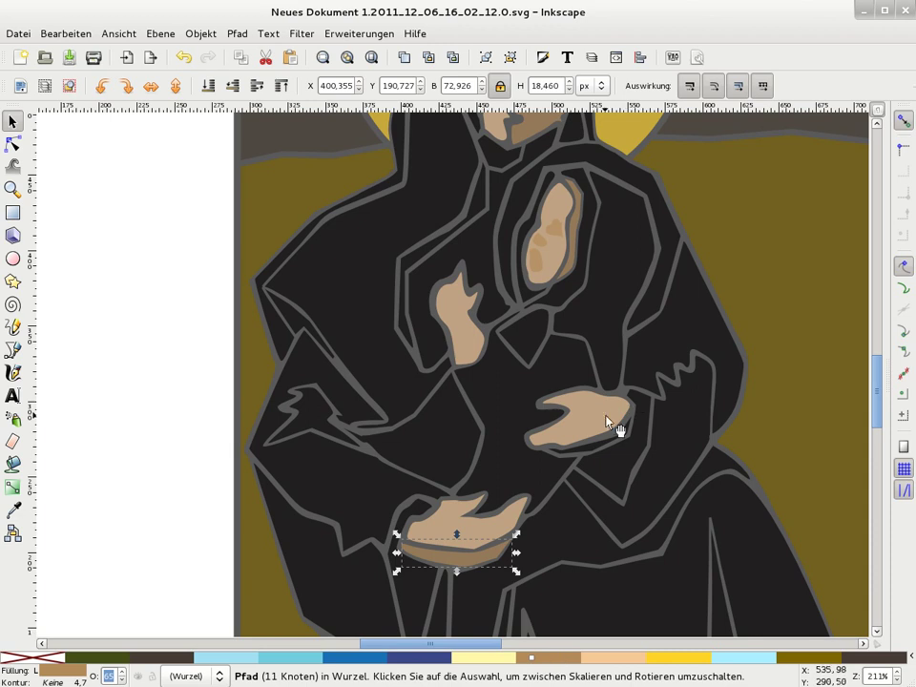
click(592, 439)
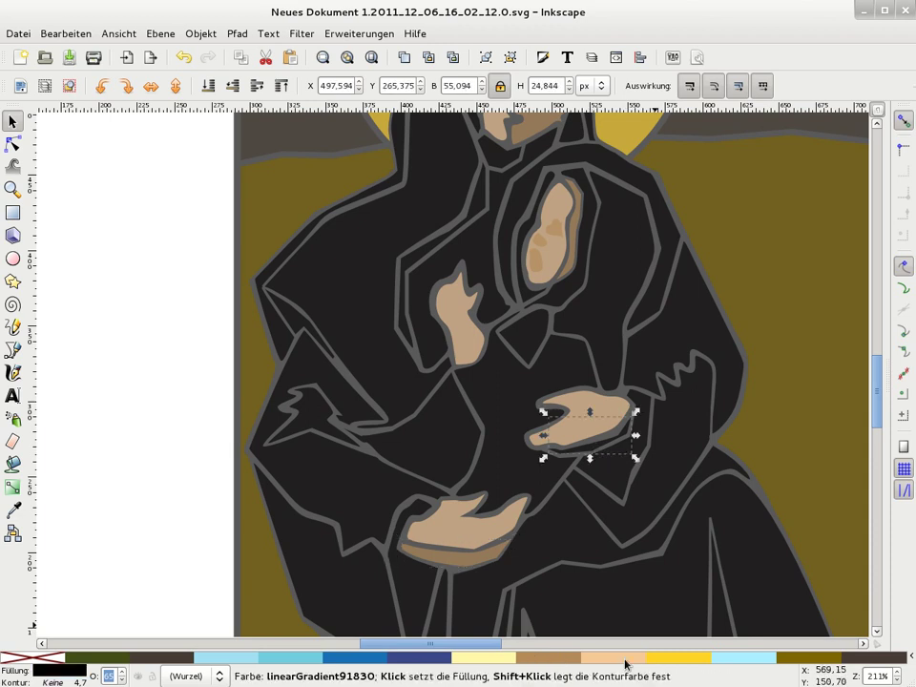
click(553, 659)
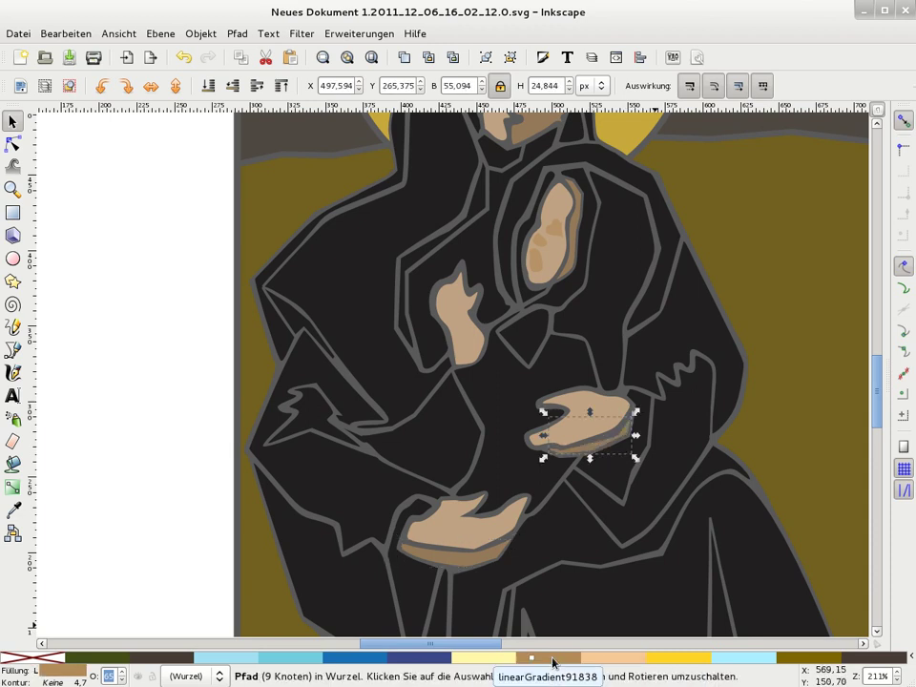
key(minus)
key(minus)
key(minus)
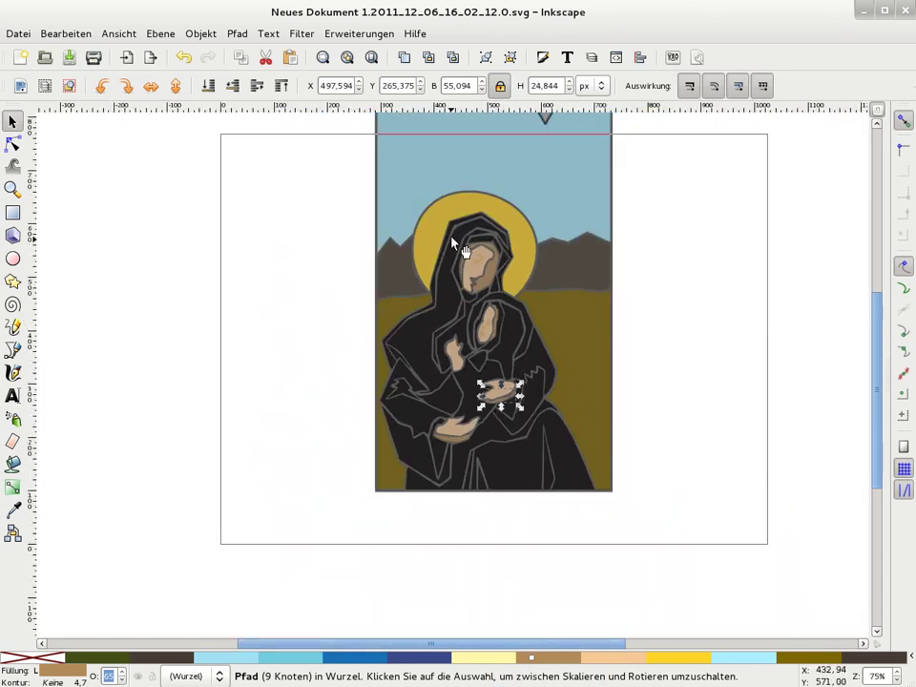
Fill the hood and cloak blue, the inner cloak light cyan, and the arm shape light blue
click(455, 245)
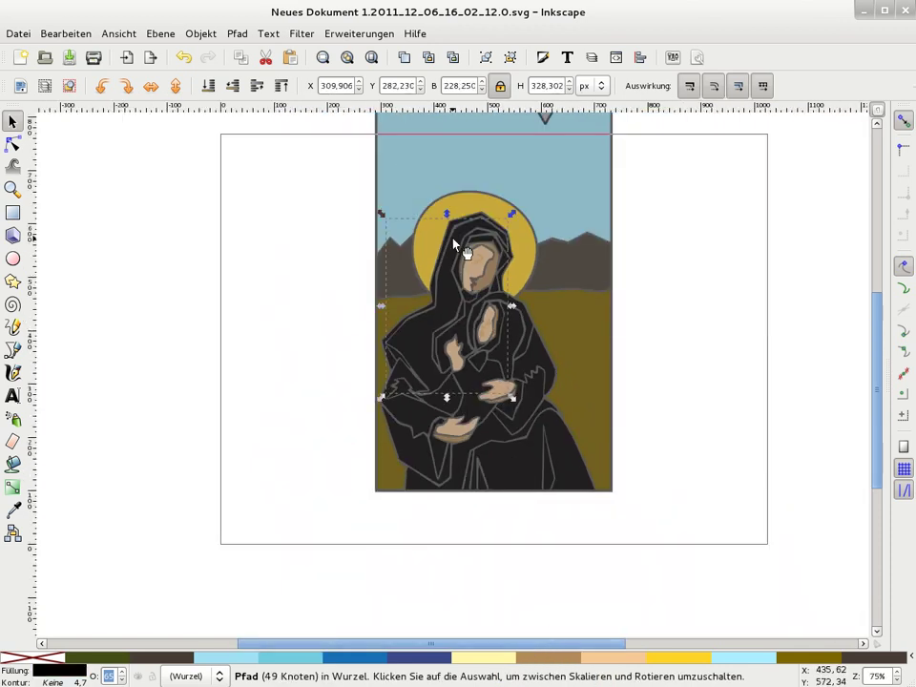
click(353, 662)
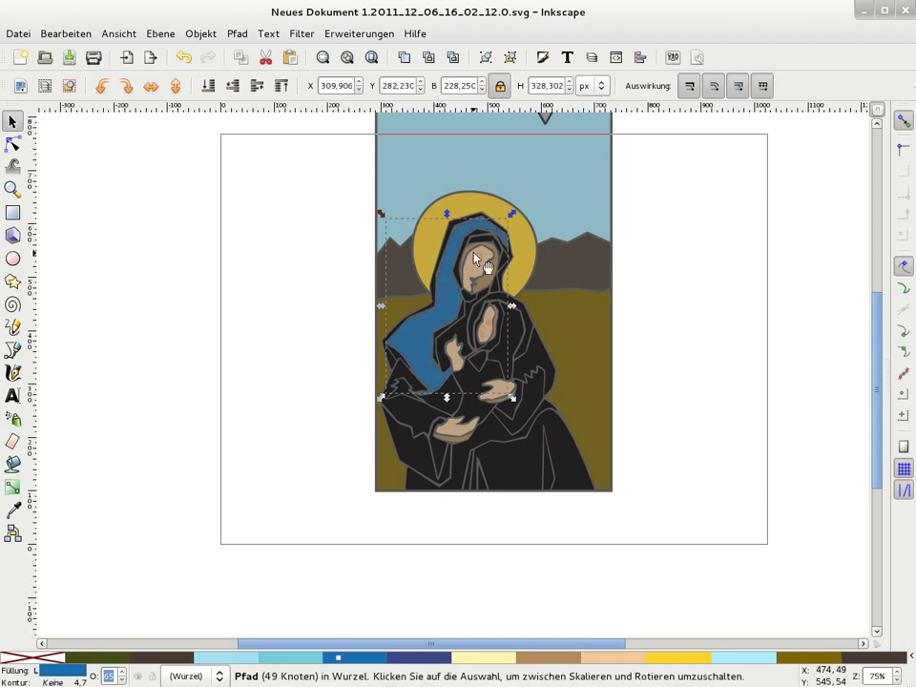
click(453, 231)
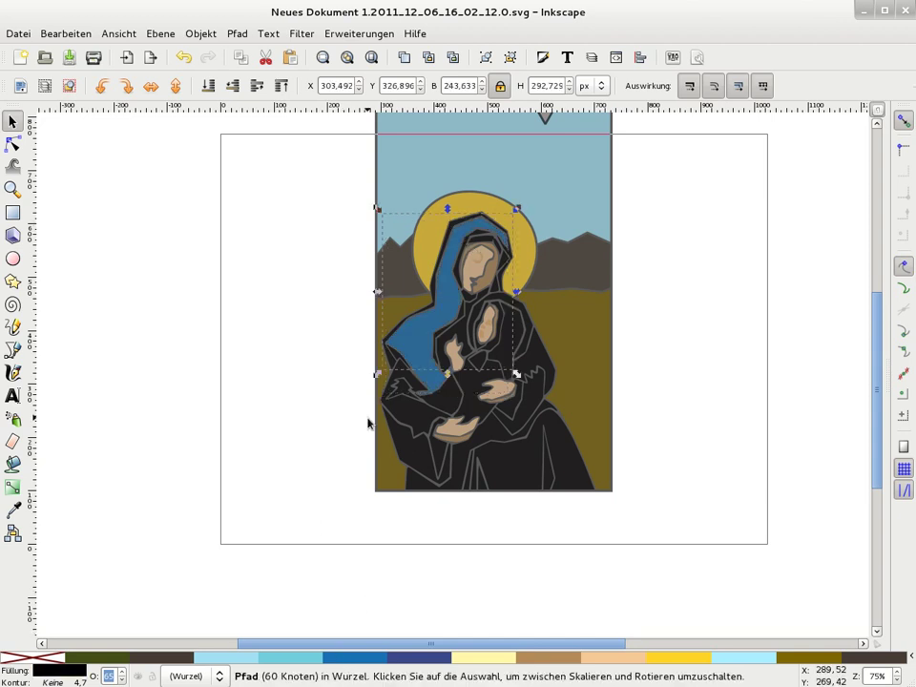
click(275, 659)
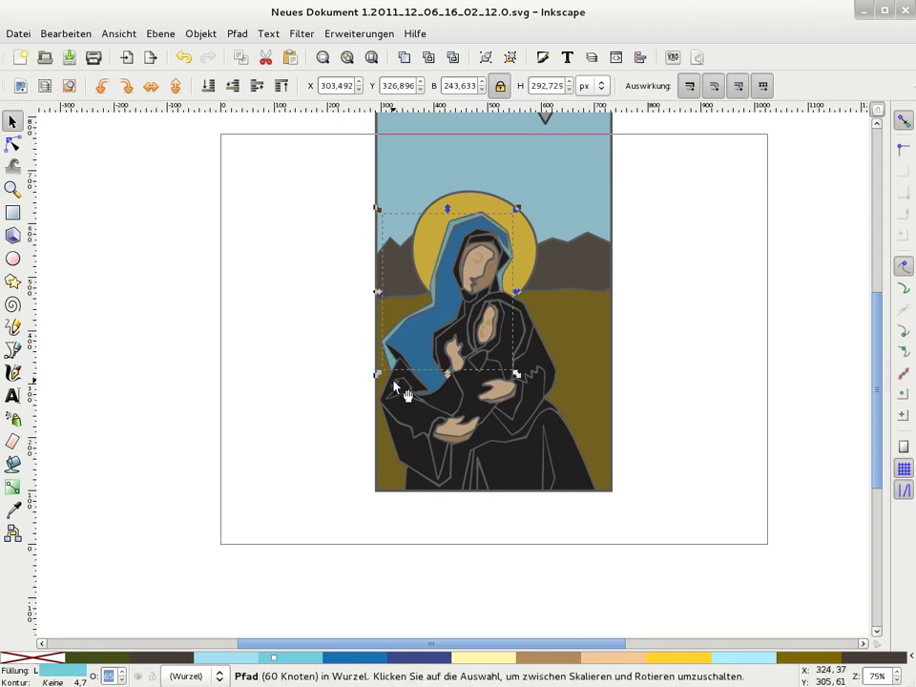
click(410, 416)
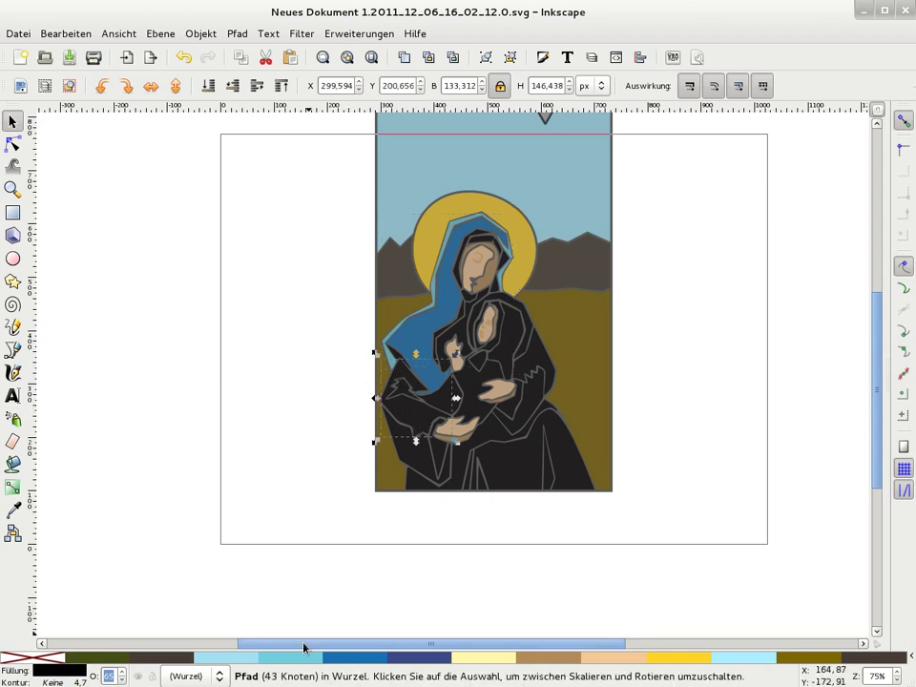
click(229, 657)
Fill the small sleeve piece dark blue and two more robe pieces blue
click(401, 357)
alt+click(394, 353)
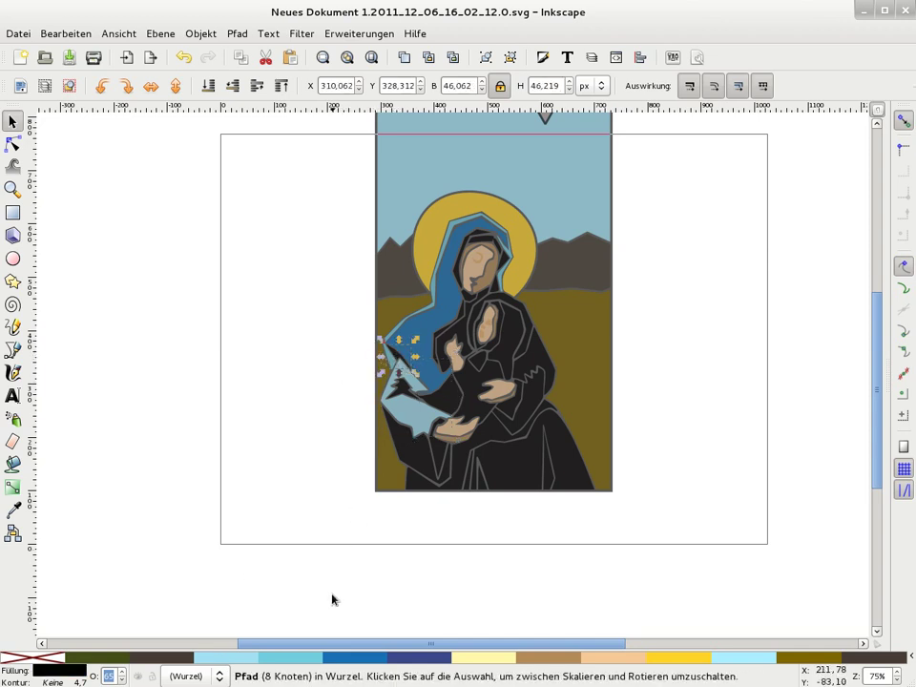
click(408, 658)
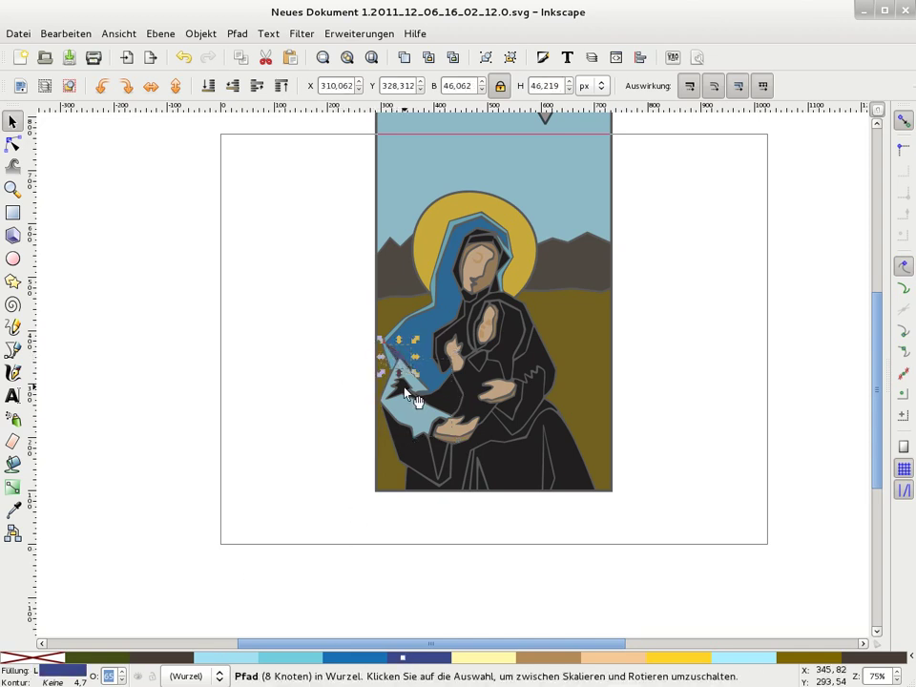
alt+click(405, 390)
click(361, 658)
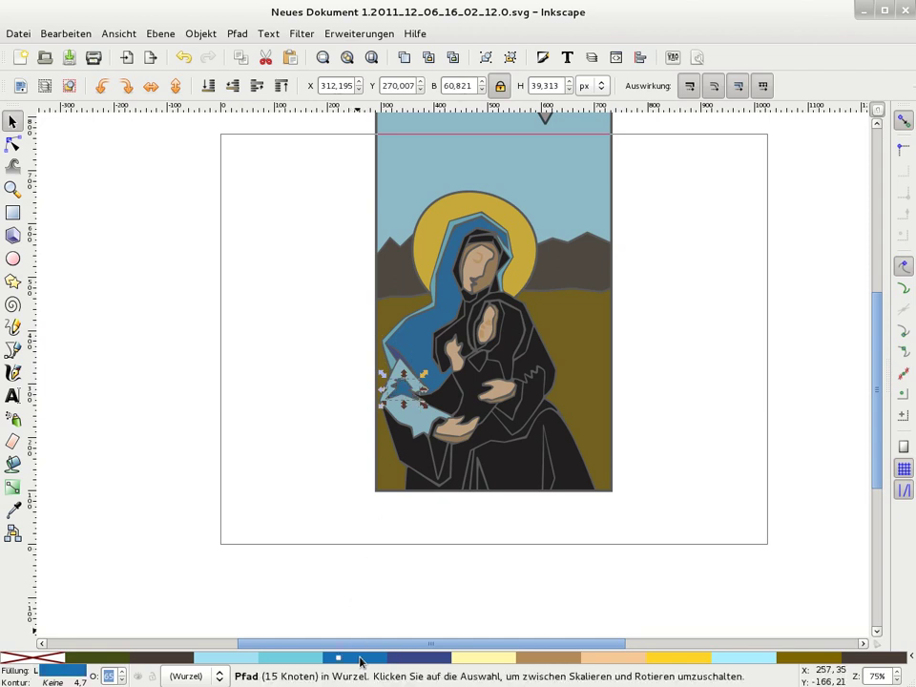
click(419, 476)
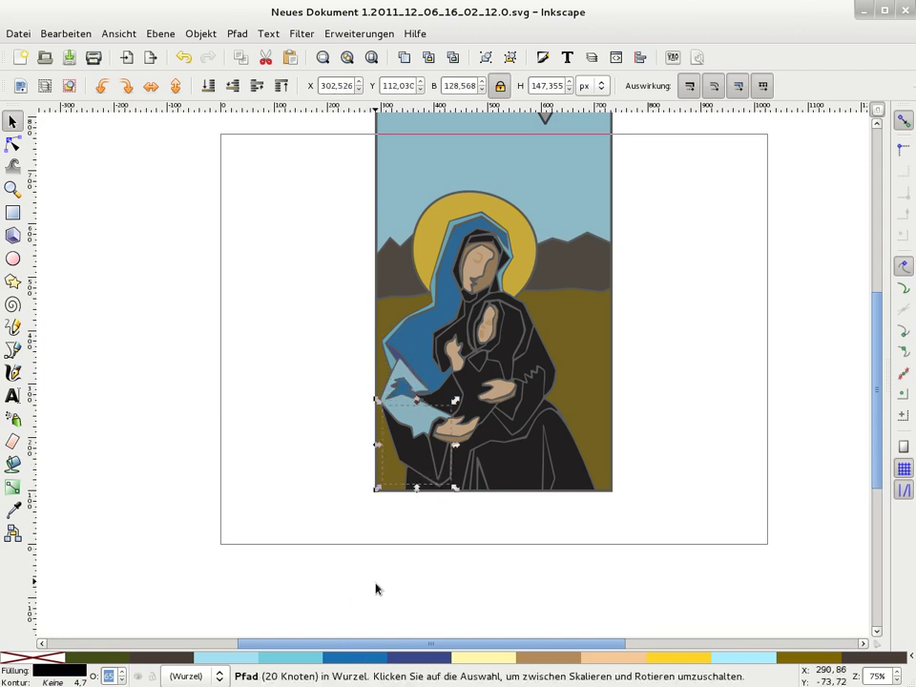
click(370, 658)
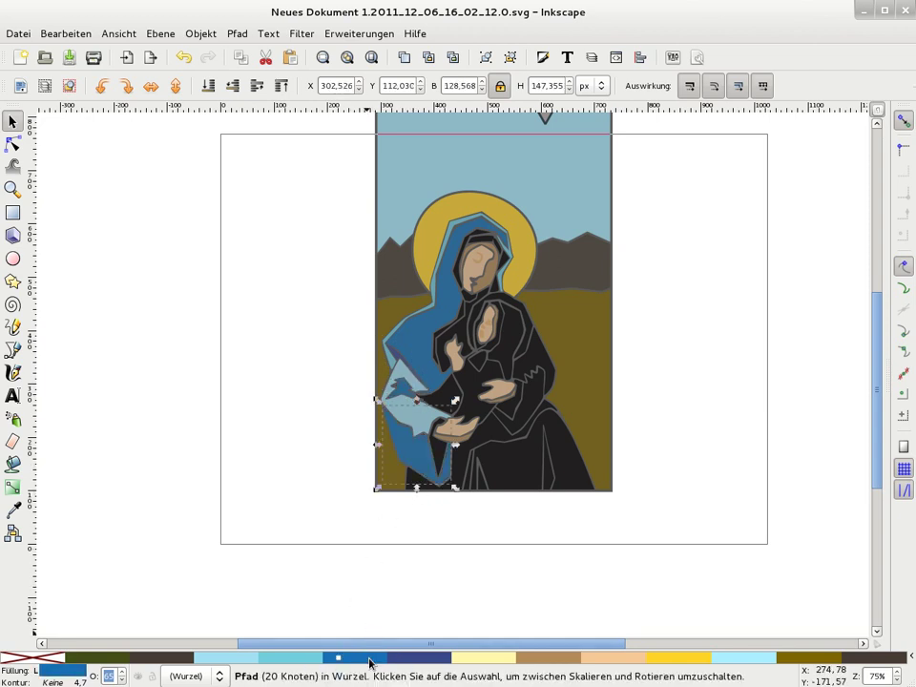
Fill the narrow piece below the hands dark blue and the fold by the lower hand pale yellow
click(440, 461)
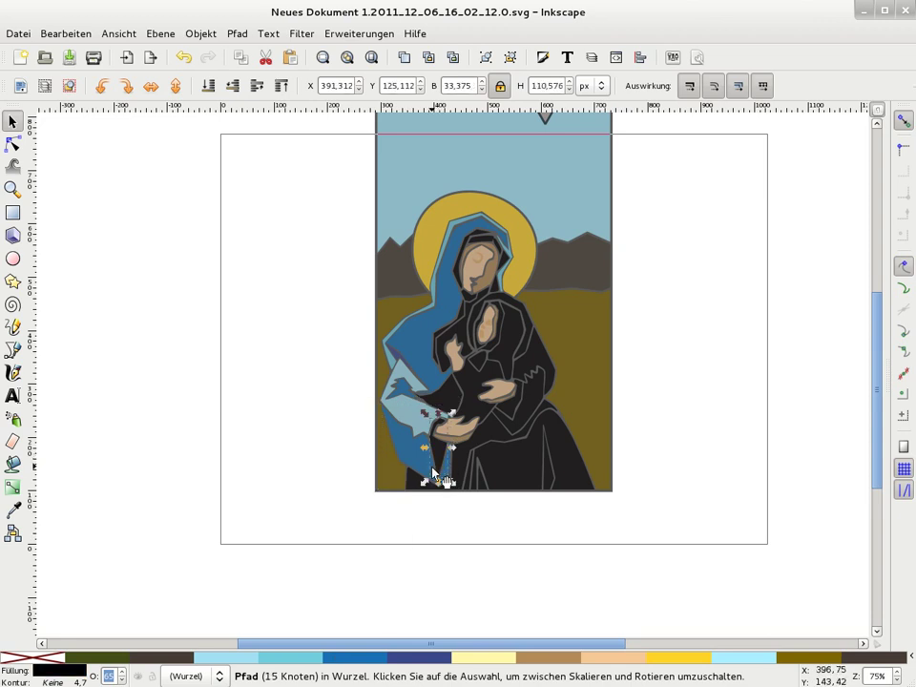
click(410, 660)
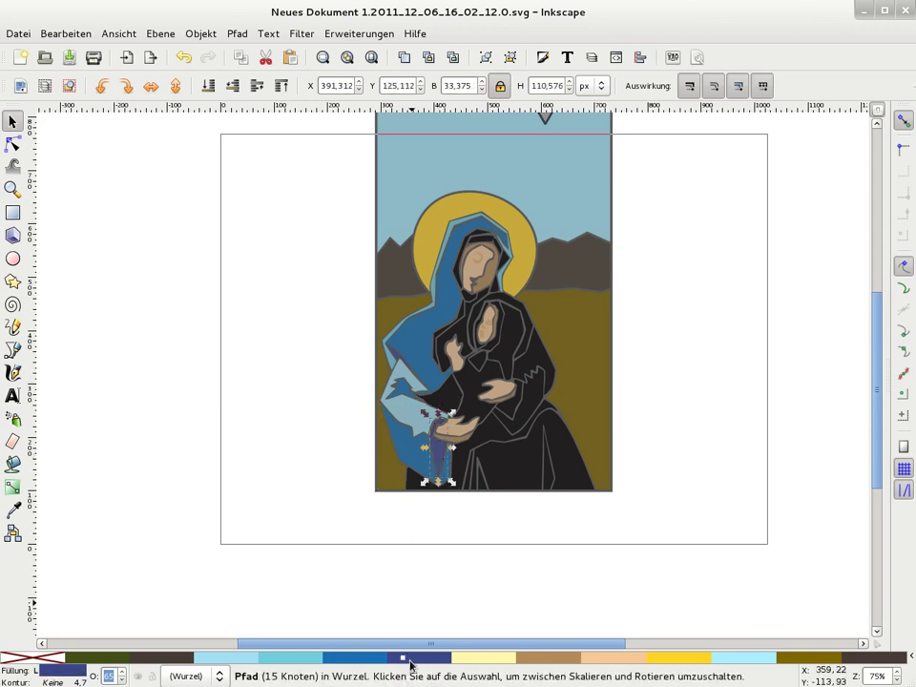
click(456, 401)
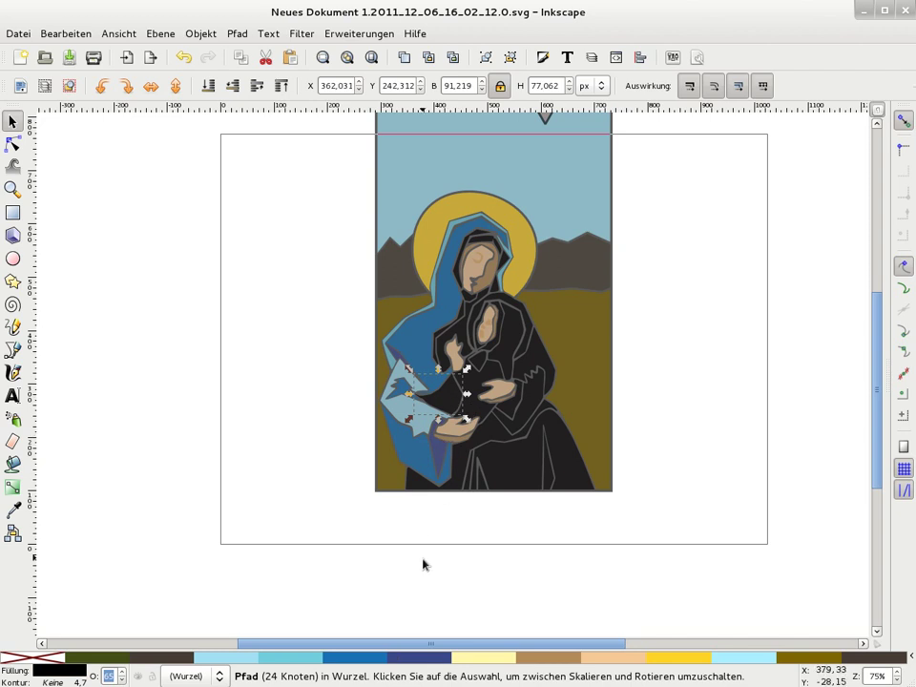
click(475, 660)
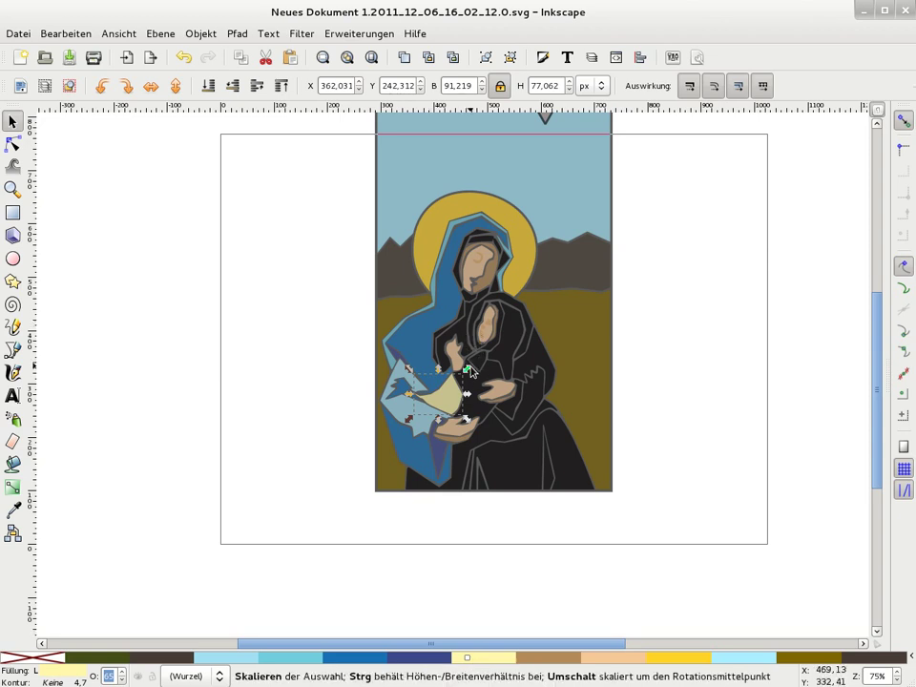
Colour the small piece at the child's hand and the band around its head pale yellow
click(477, 360)
click(477, 658)
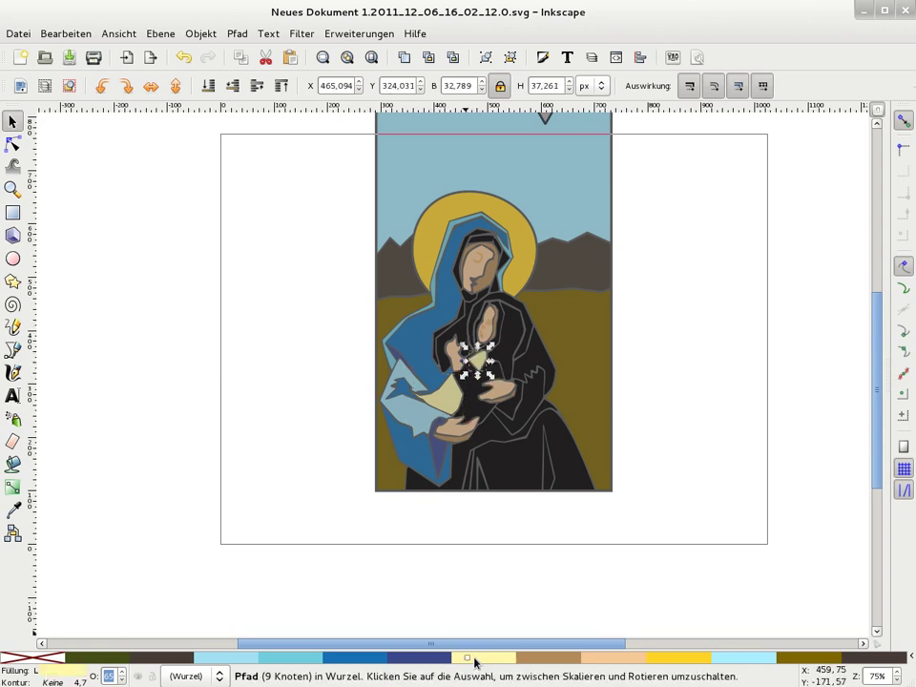
click(515, 306)
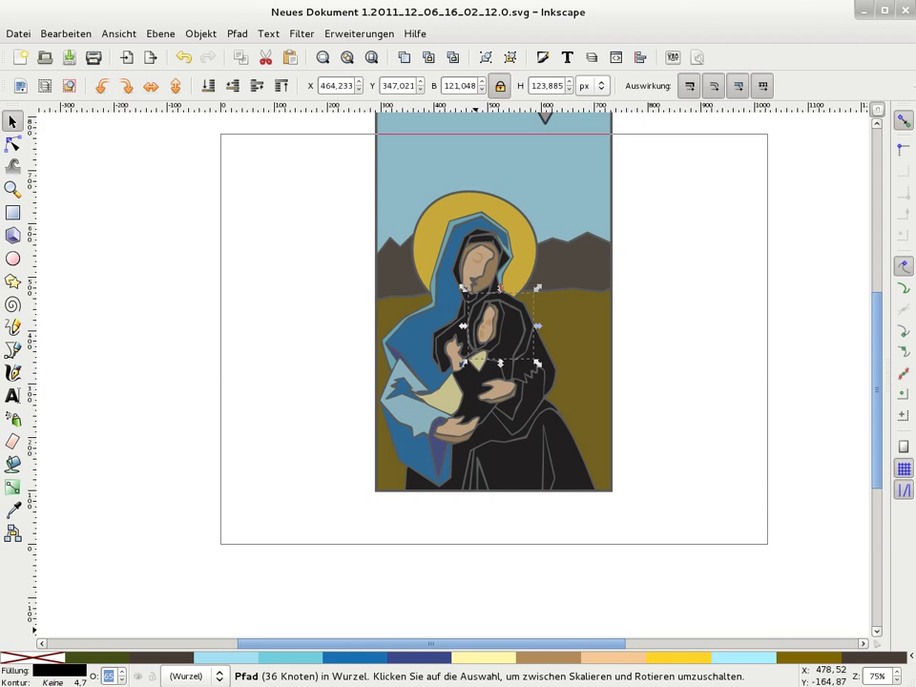
click(481, 660)
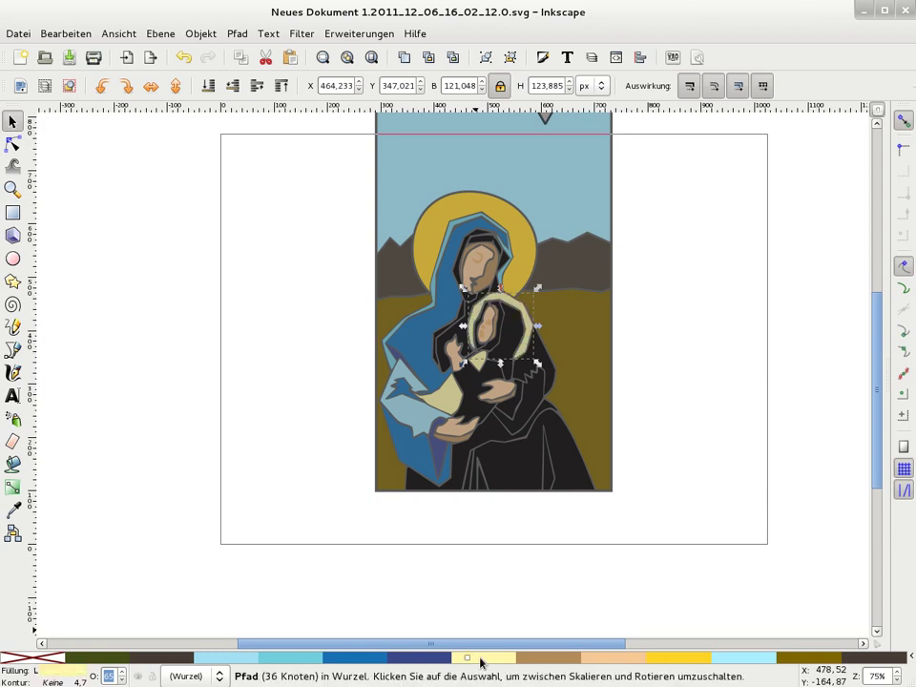
click(512, 341)
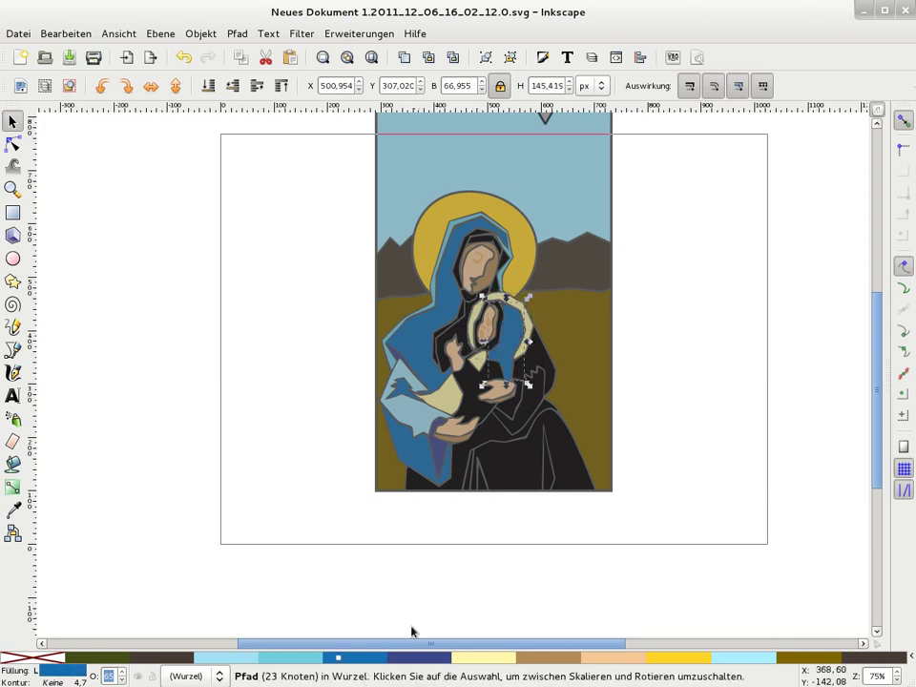
click(494, 345)
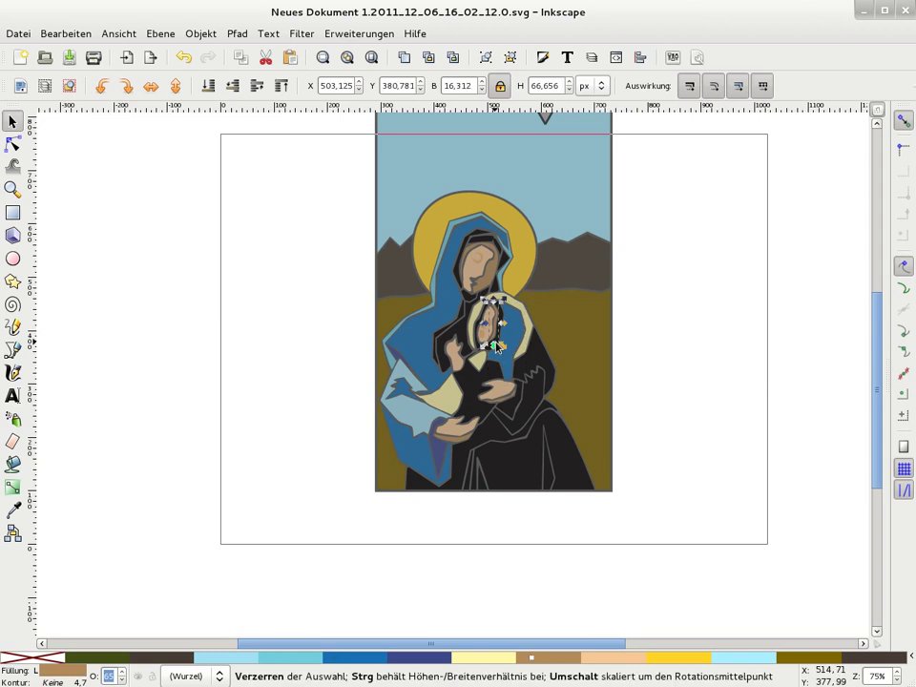
key(plus)
key(plus)
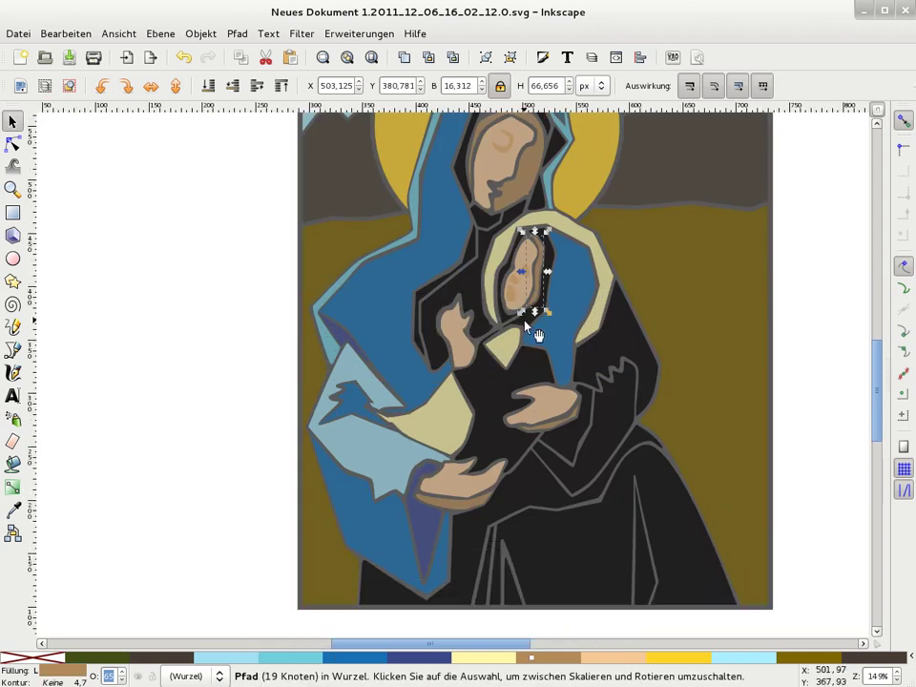
Fill the shape around the child's face light blue, and its outline and raised-hand shape indigo
click(535, 333)
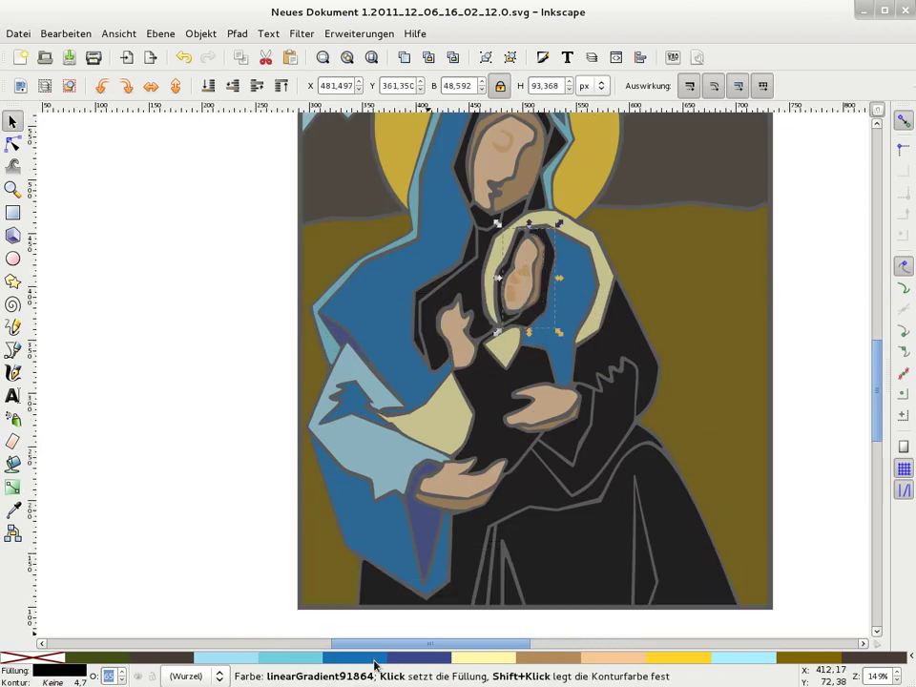
click(274, 657)
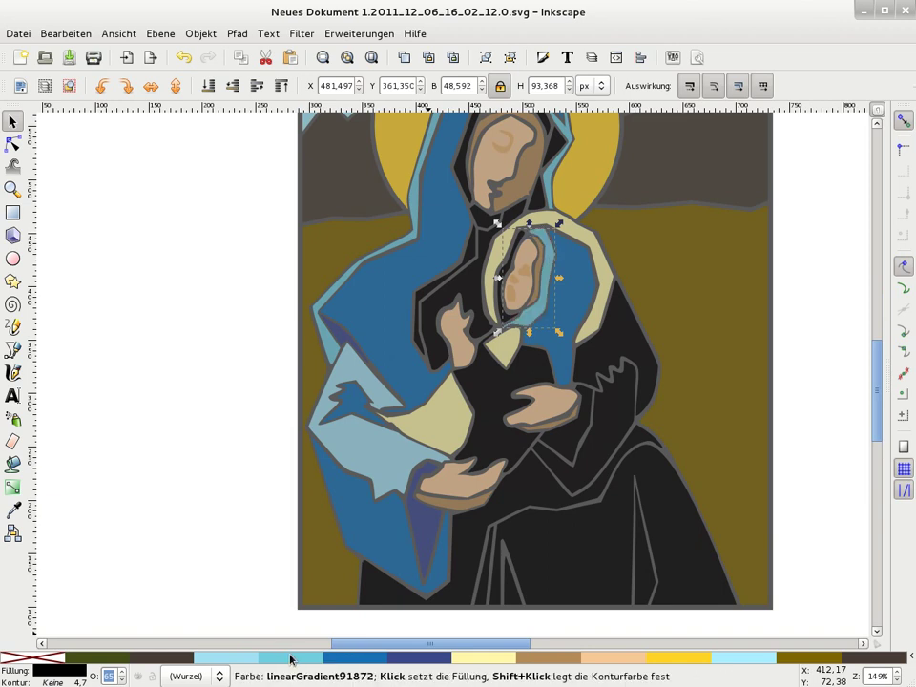
click(499, 326)
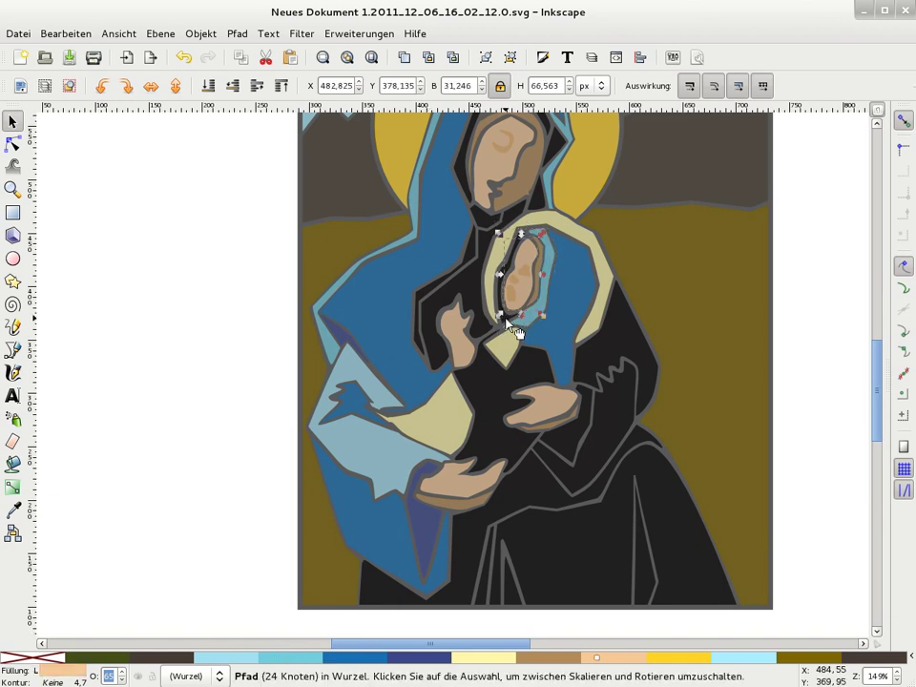
click(503, 325)
click(402, 658)
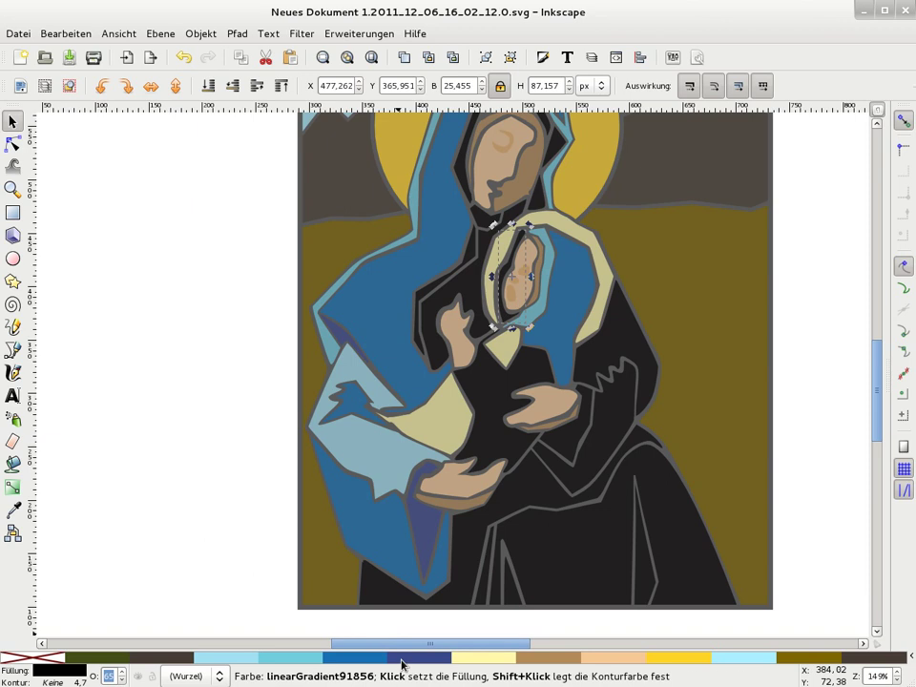
double_click(465, 289)
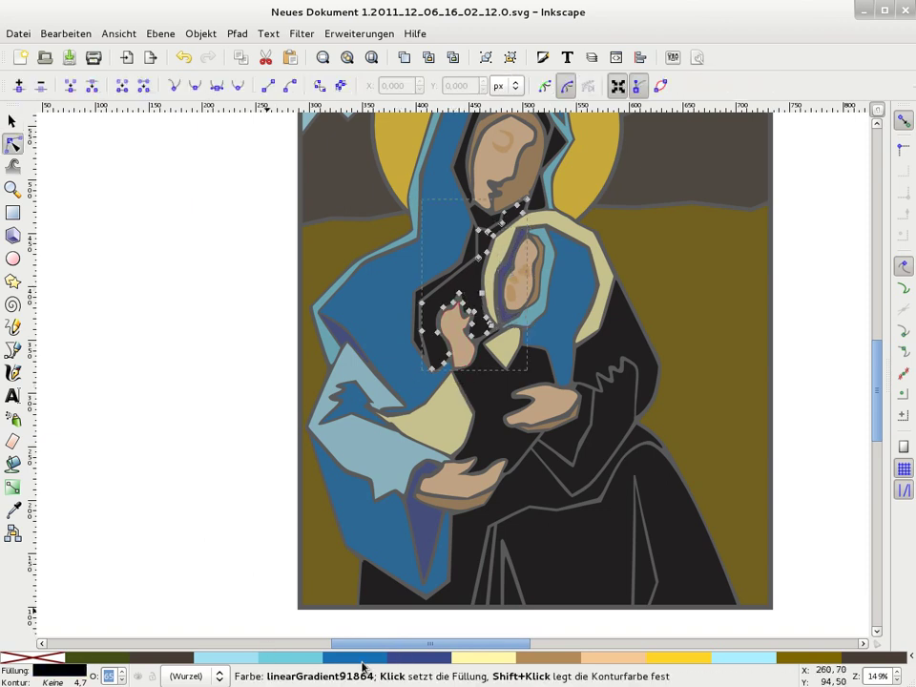
click(408, 657)
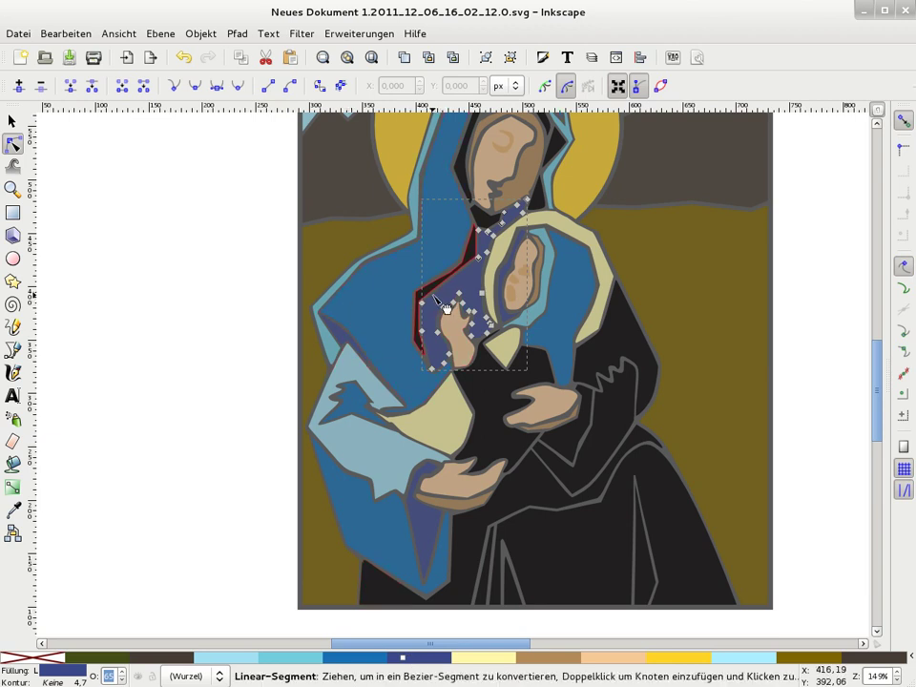
Fill the black piece beside the Madonna's chest light teal
click(12, 120)
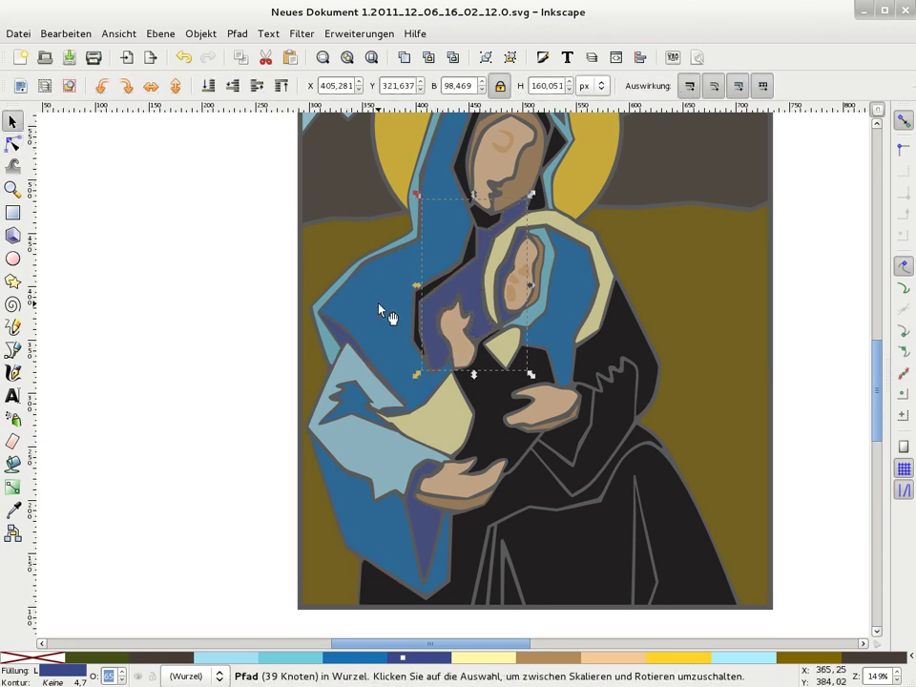
click(426, 289)
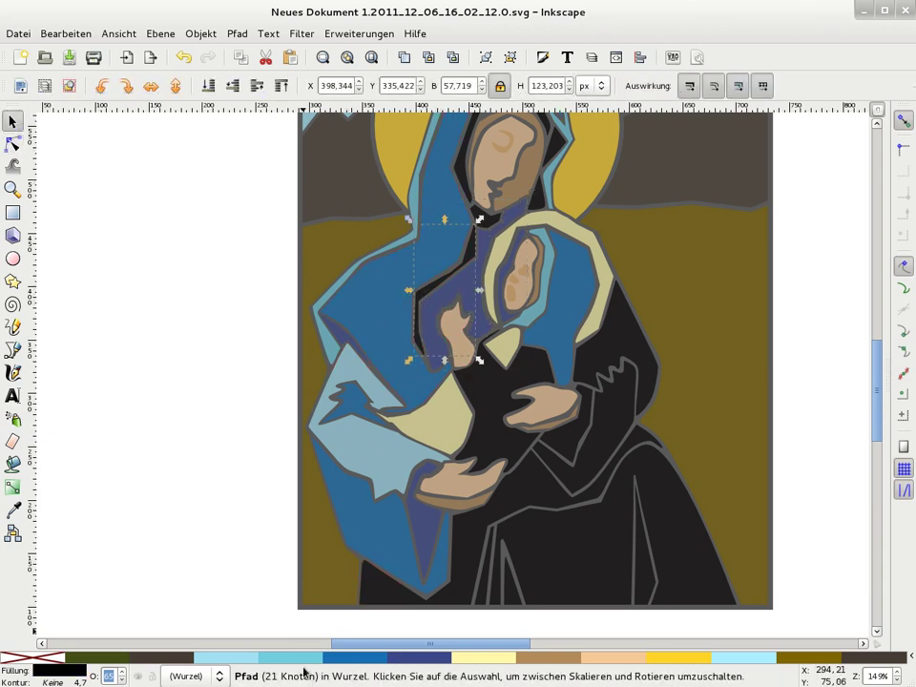
click(300, 658)
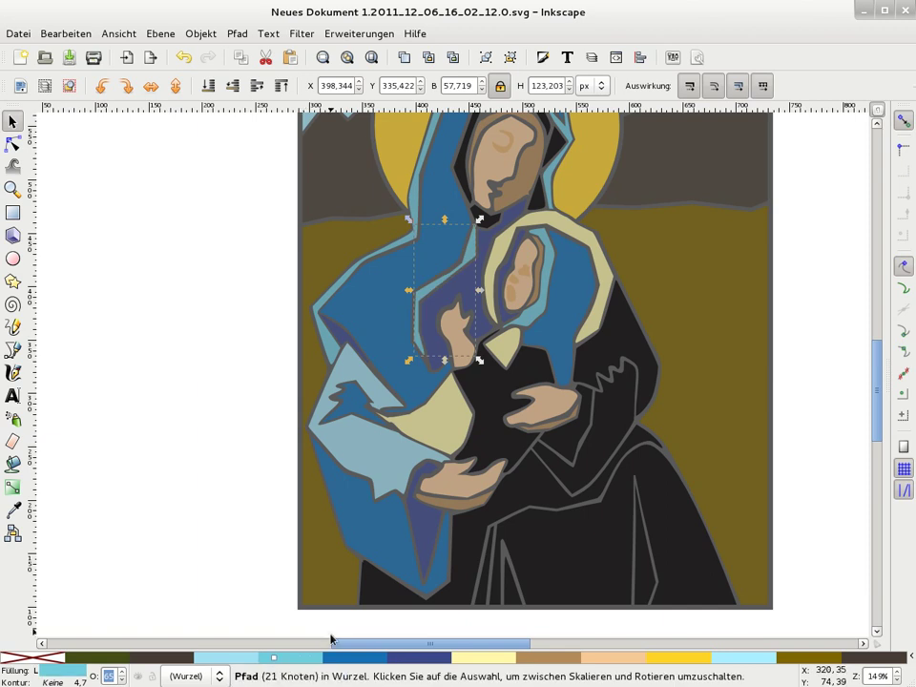
key(minus)
Fill the black robe pieces by the hands, at the bottom and on the right blue
click(477, 425)
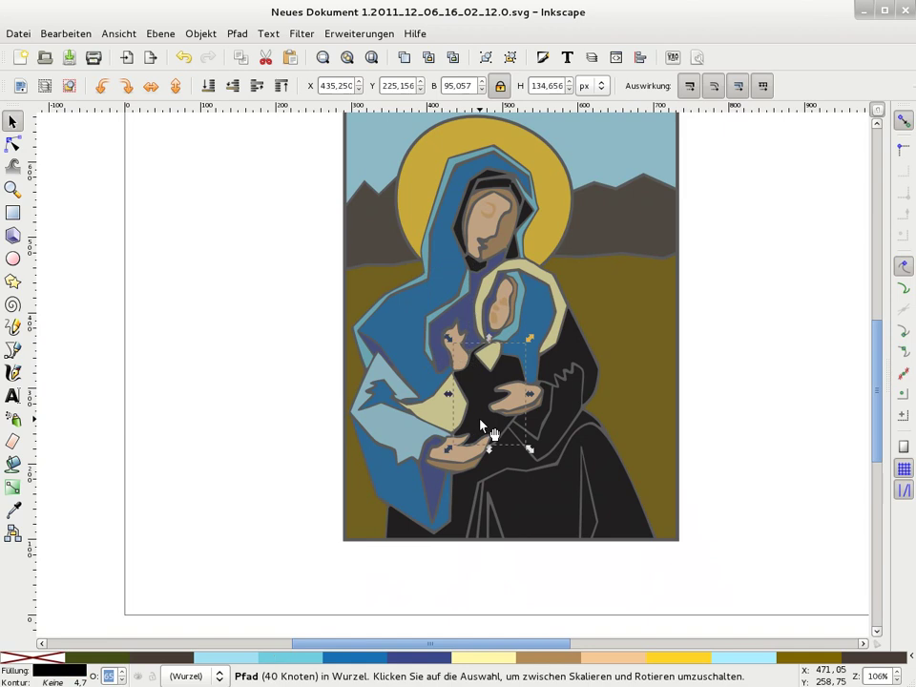
click(375, 658)
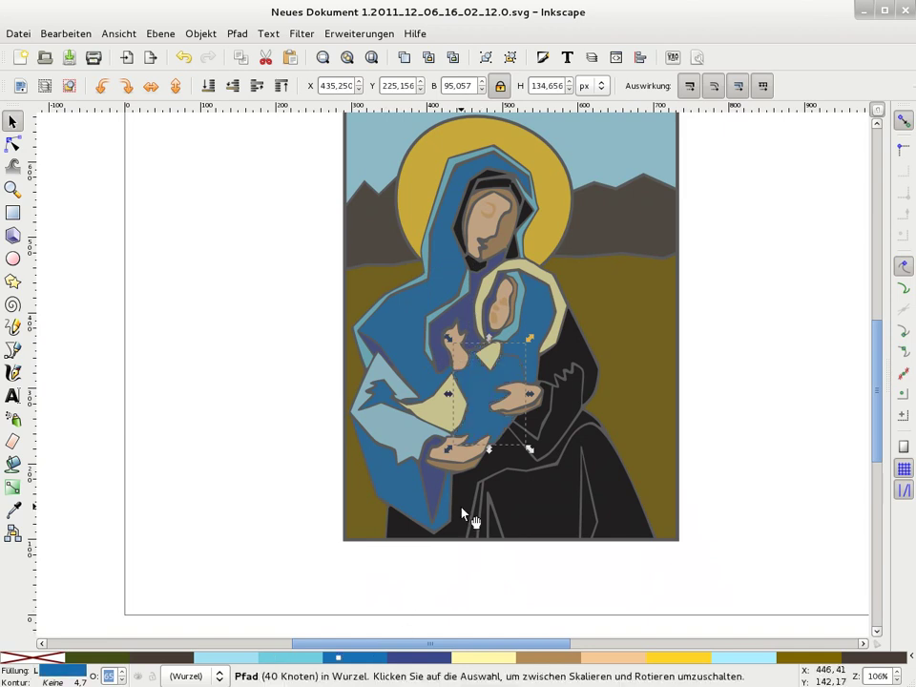
click(469, 520)
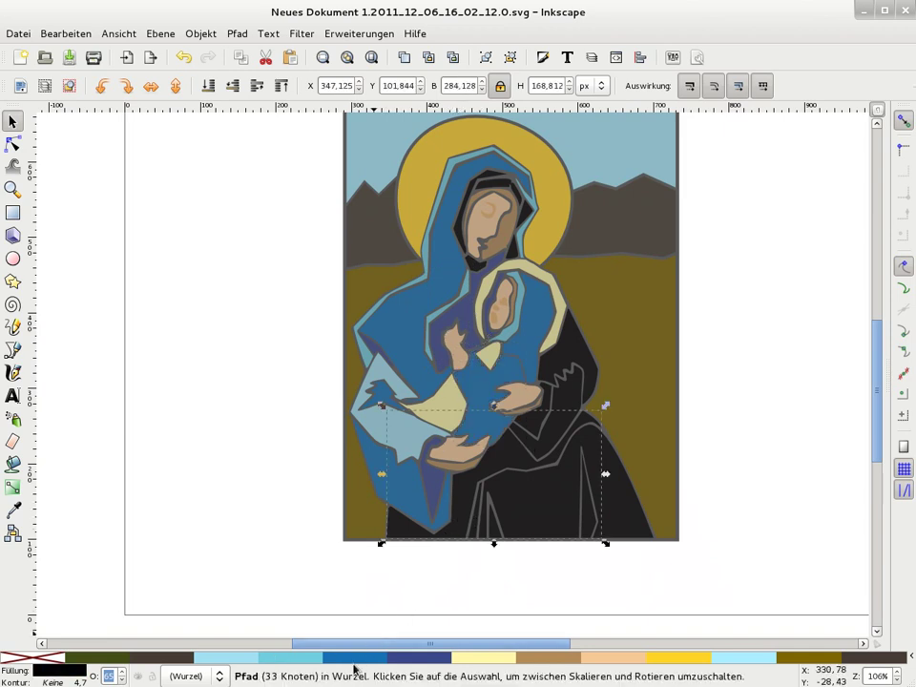
click(354, 657)
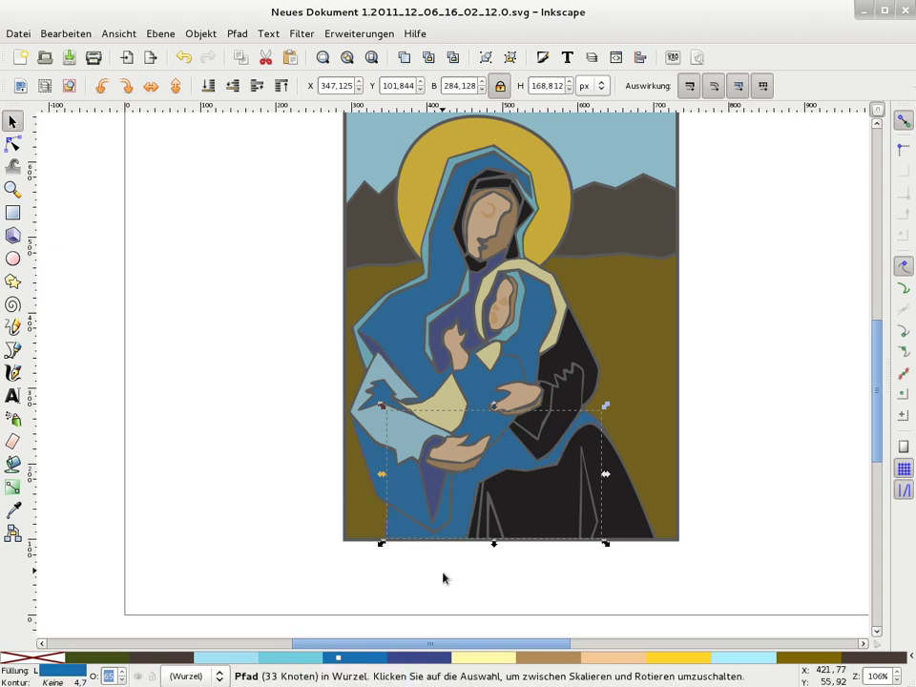
click(542, 497)
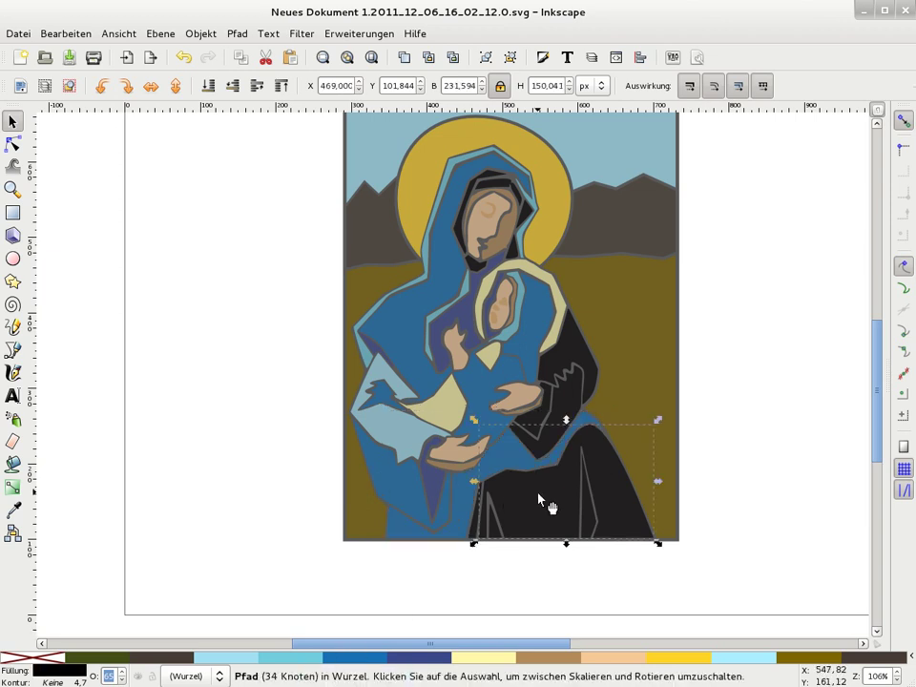
click(372, 658)
Fill three thin hem slivers light teal and the piece beside the sleeve dark blue
click(590, 527)
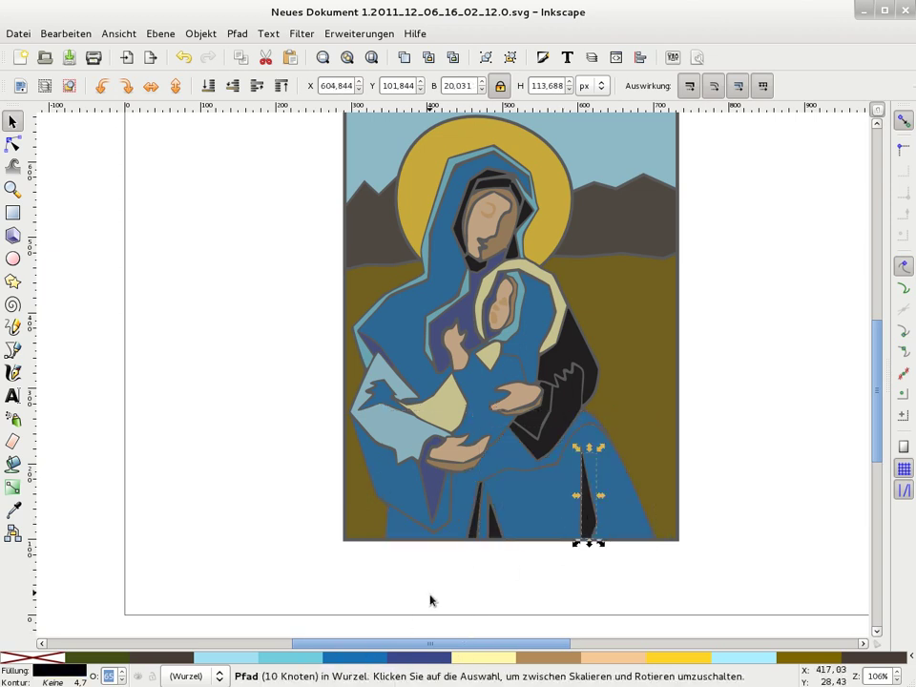
shift+click(491, 534)
shift+click(471, 536)
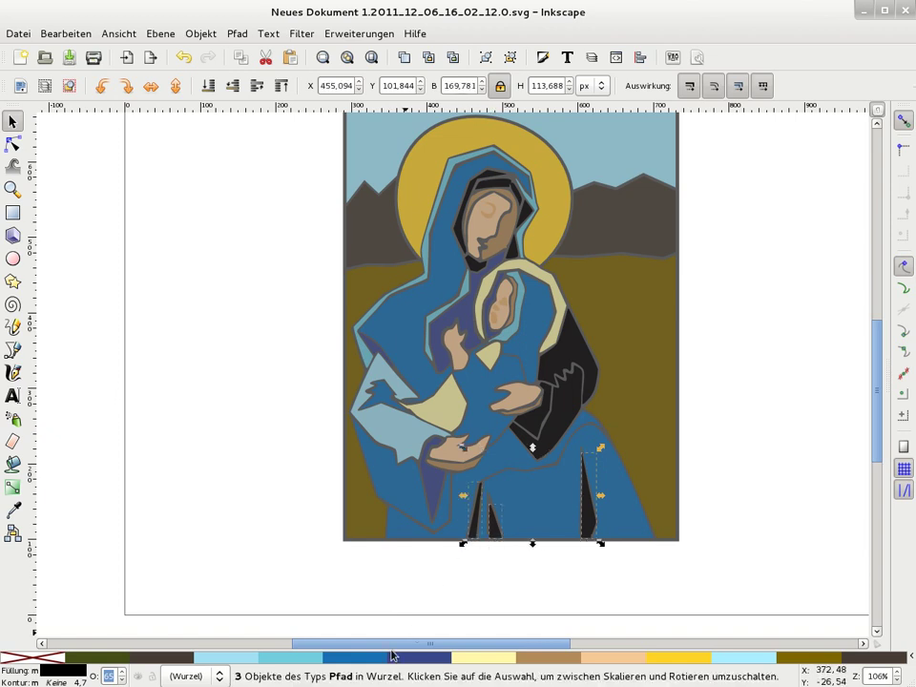
click(280, 660)
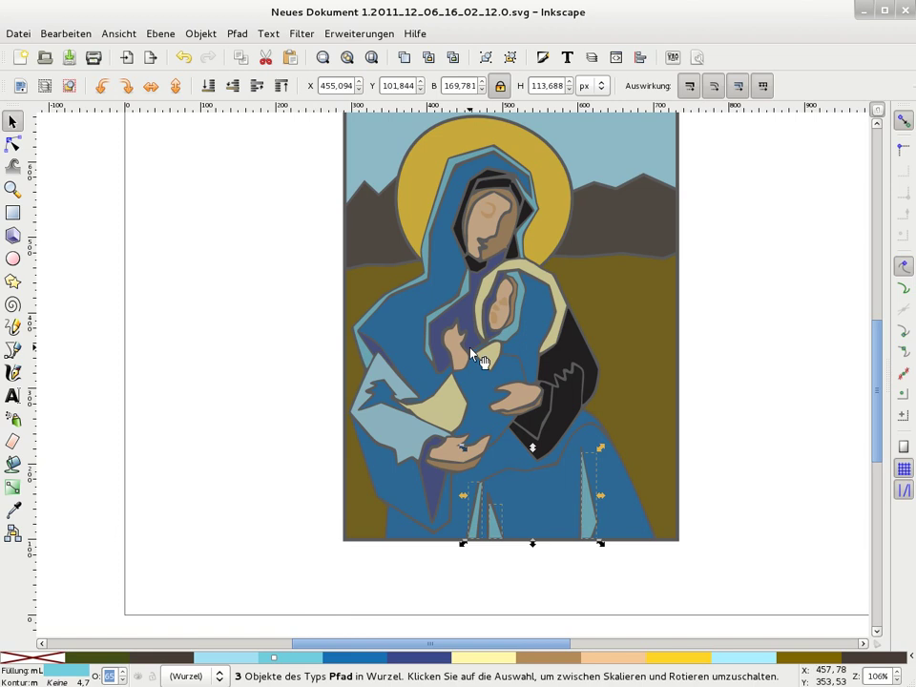
click(537, 425)
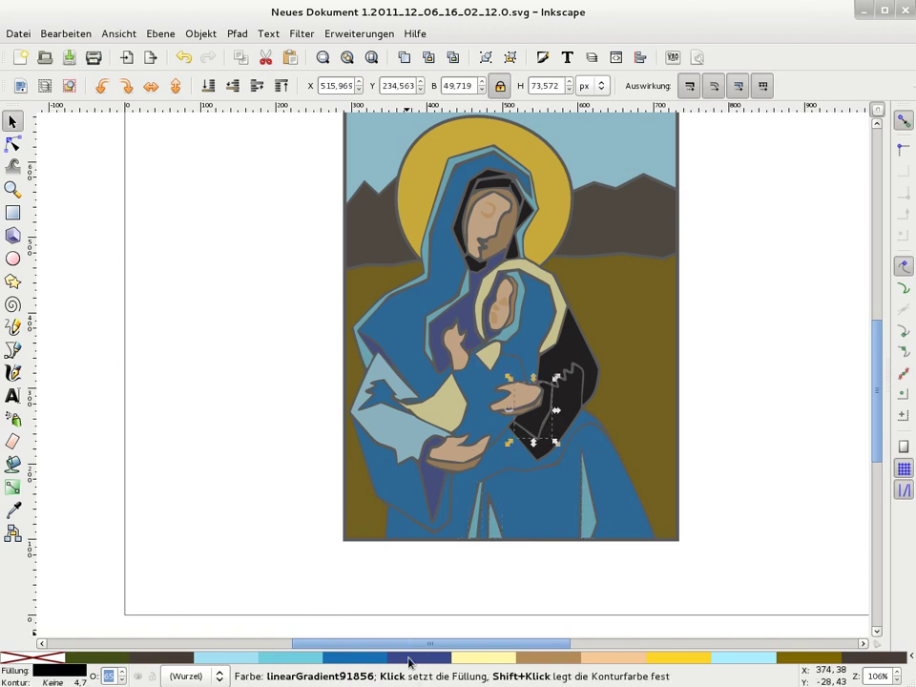
click(409, 658)
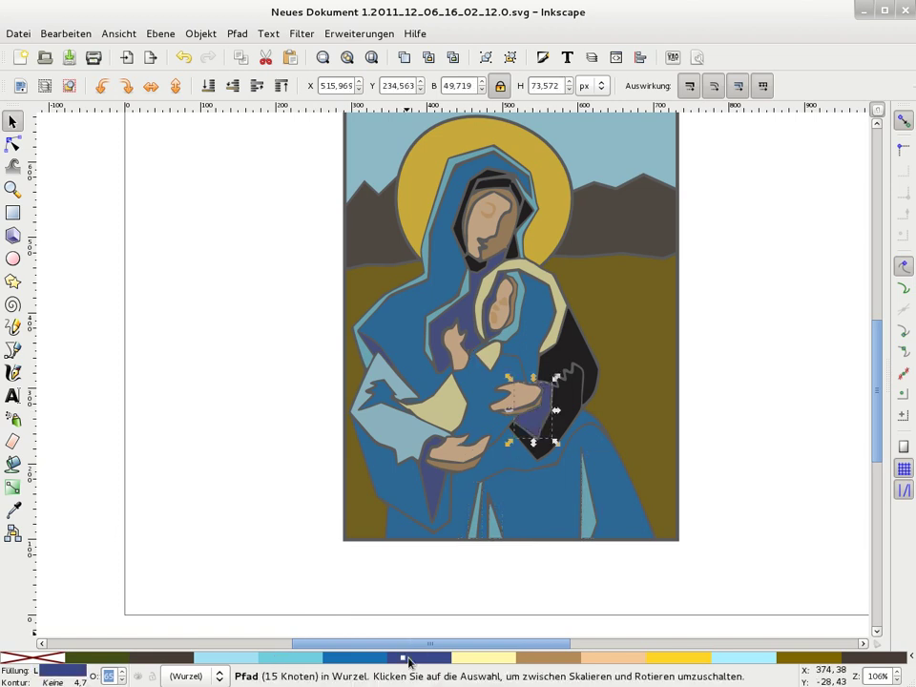
Fill both black sleeve shapes dark blue and the hood light blue
click(572, 396)
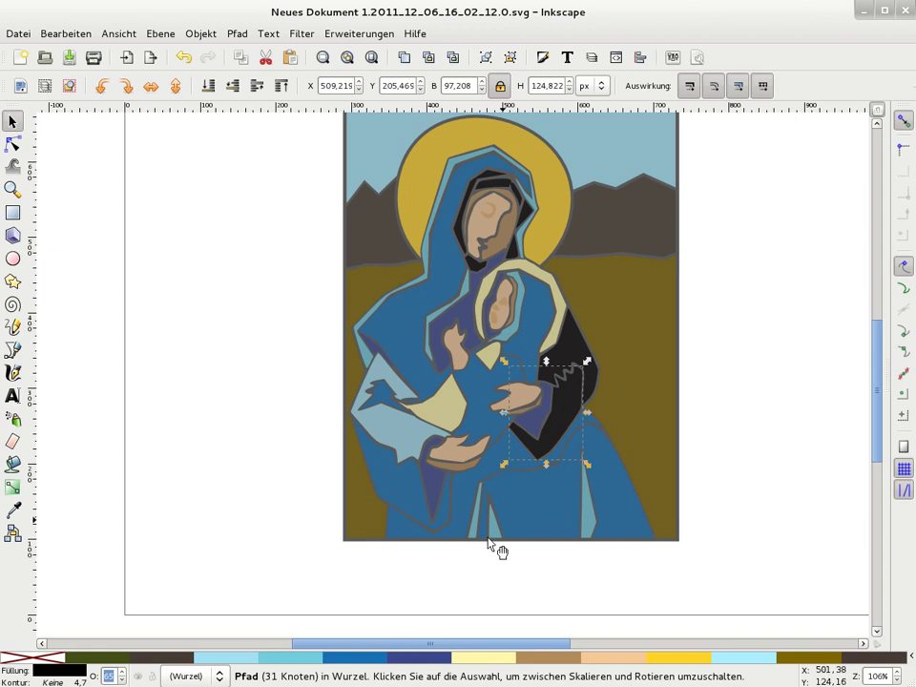
click(367, 658)
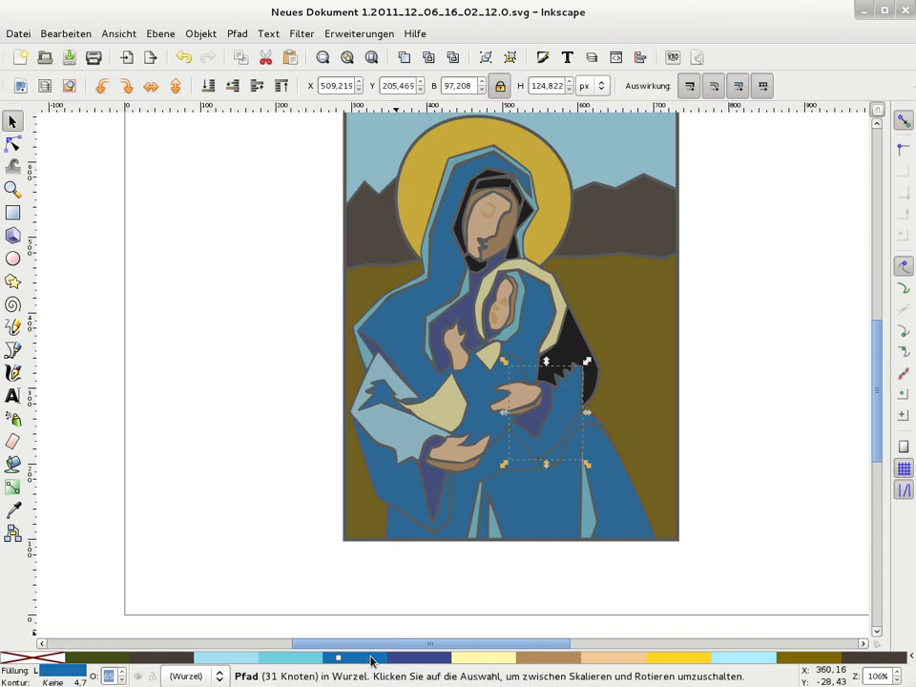
click(578, 347)
click(372, 658)
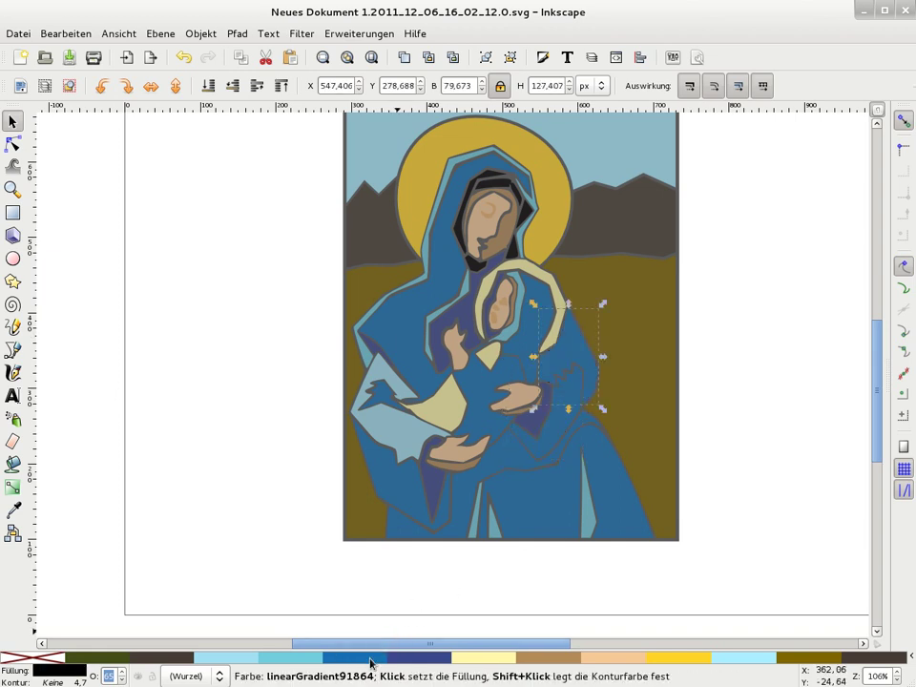
click(492, 175)
click(310, 658)
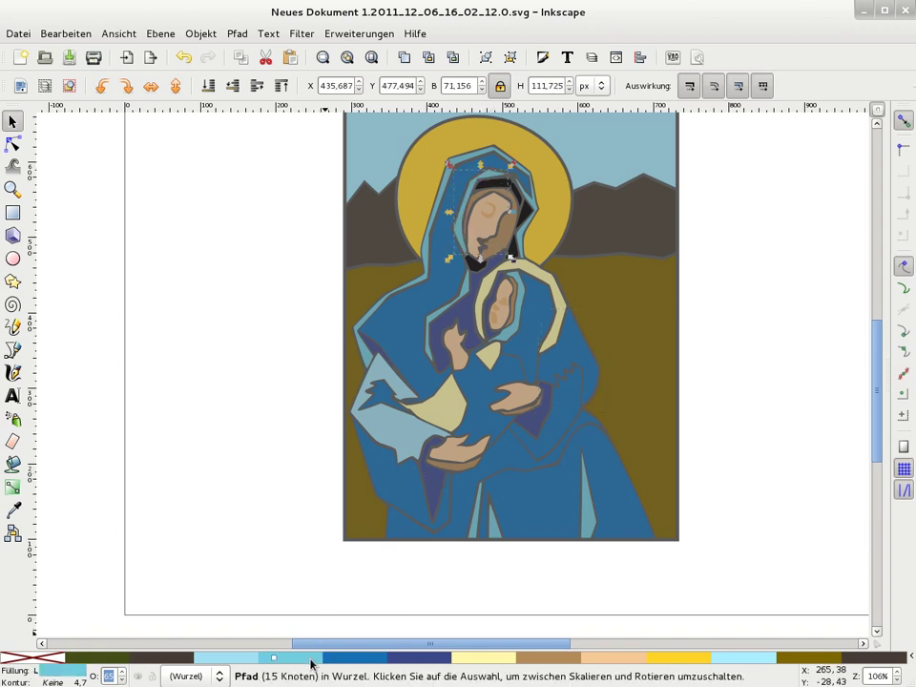
Fill the hair dark olive, the chin shape dark grey-brown, and two shapes beside the face blue
click(491, 183)
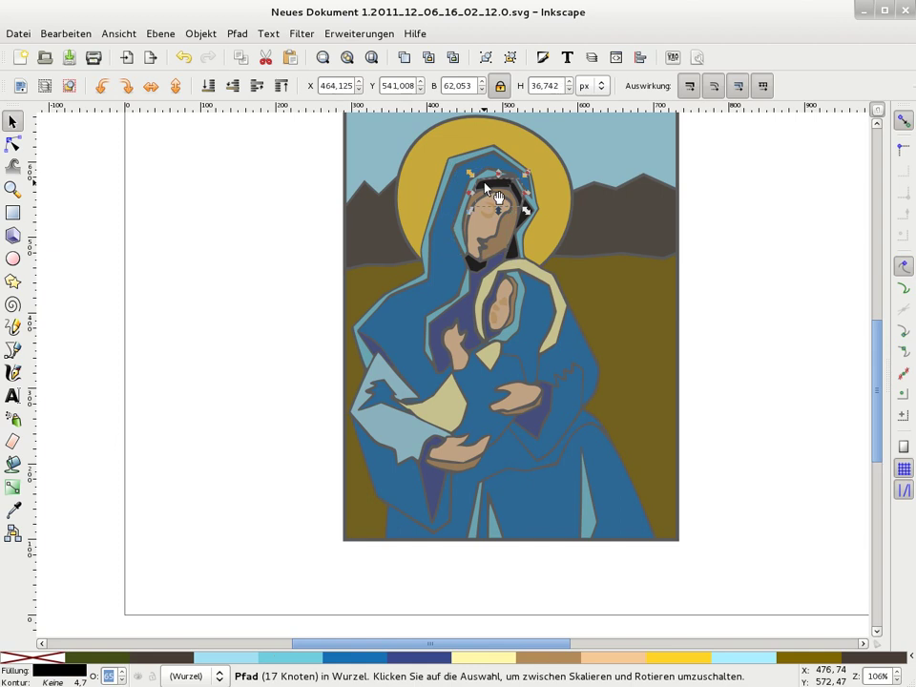
click(121, 658)
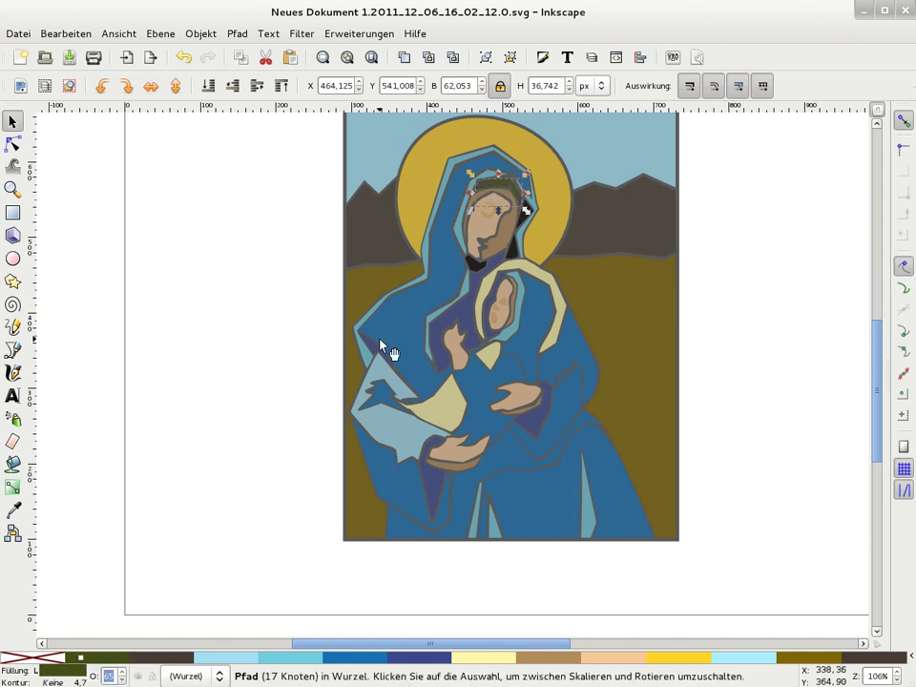
click(475, 261)
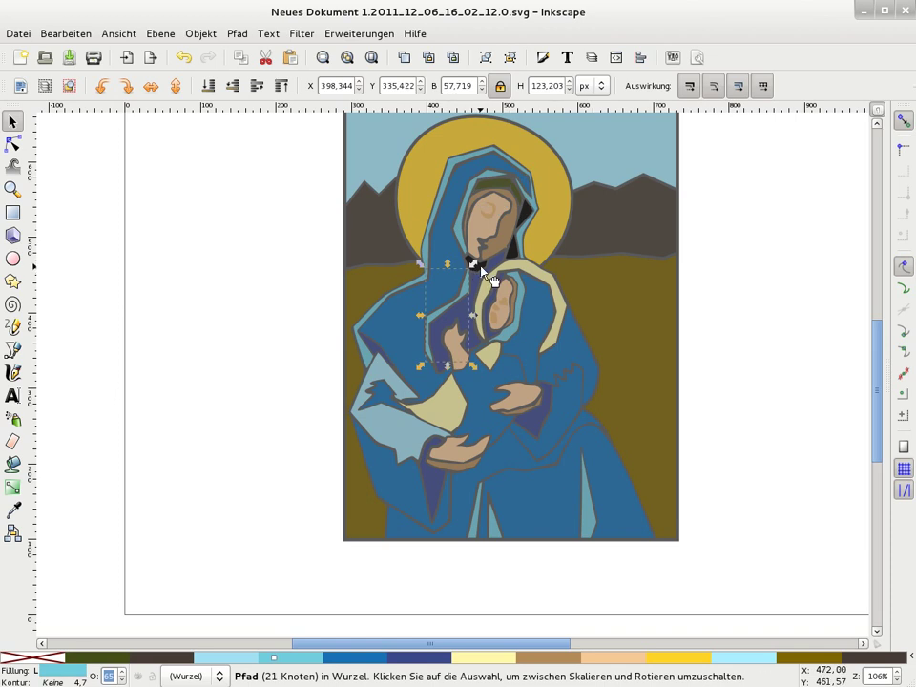
alt+click(476, 262)
click(147, 659)
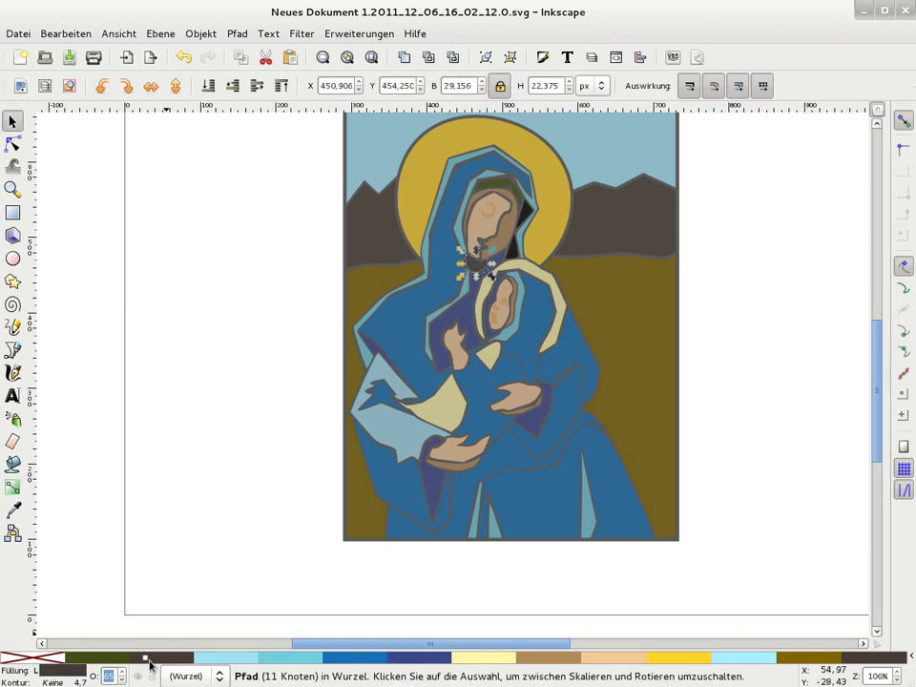
alt+click(513, 253)
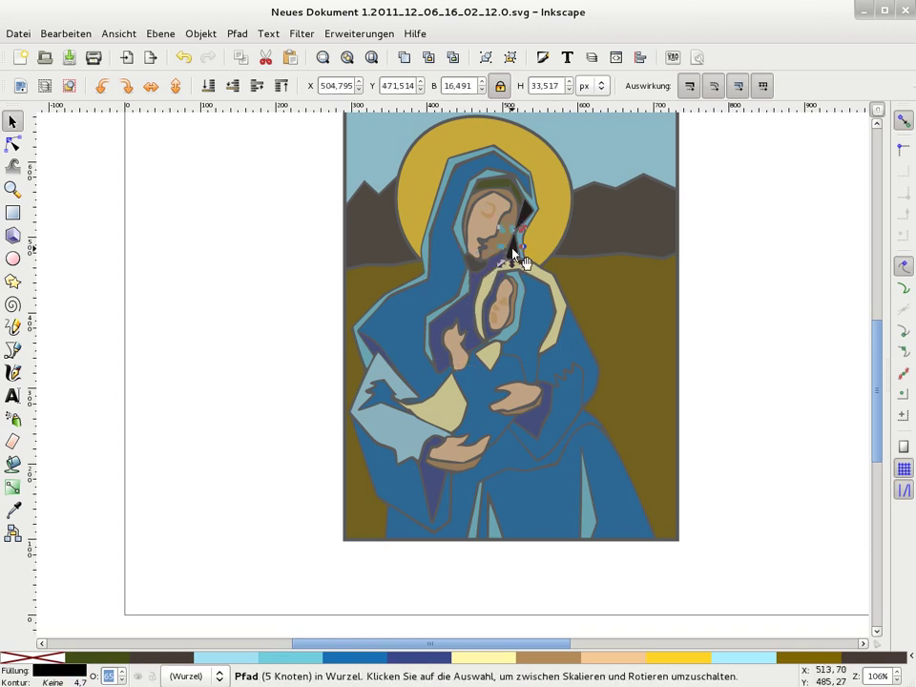
shift+click(527, 212)
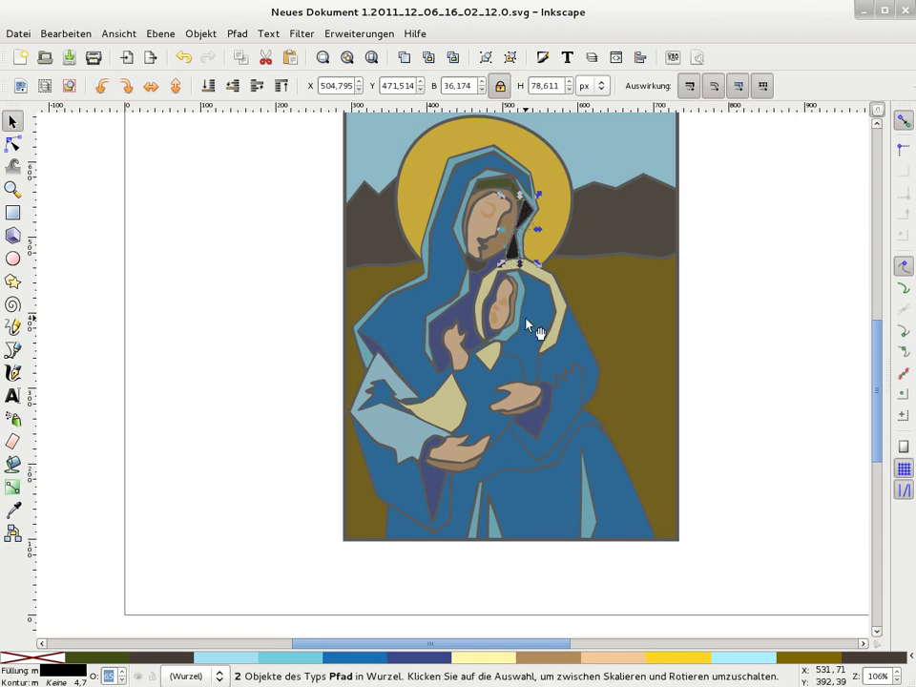
click(350, 661)
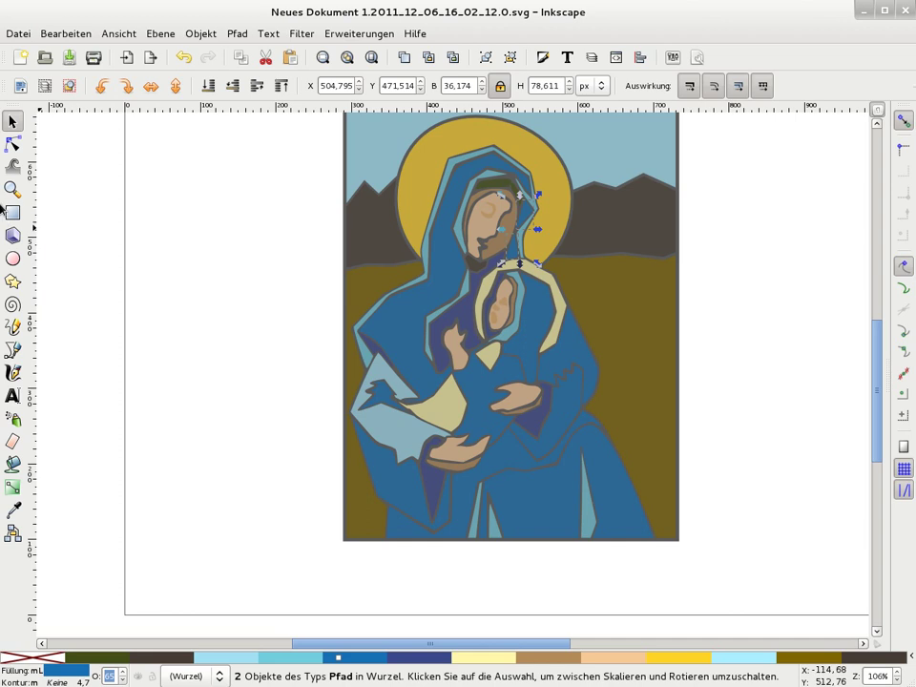
Set the opacity of every shape in the window picture to 100
key(minus)
key(minus)
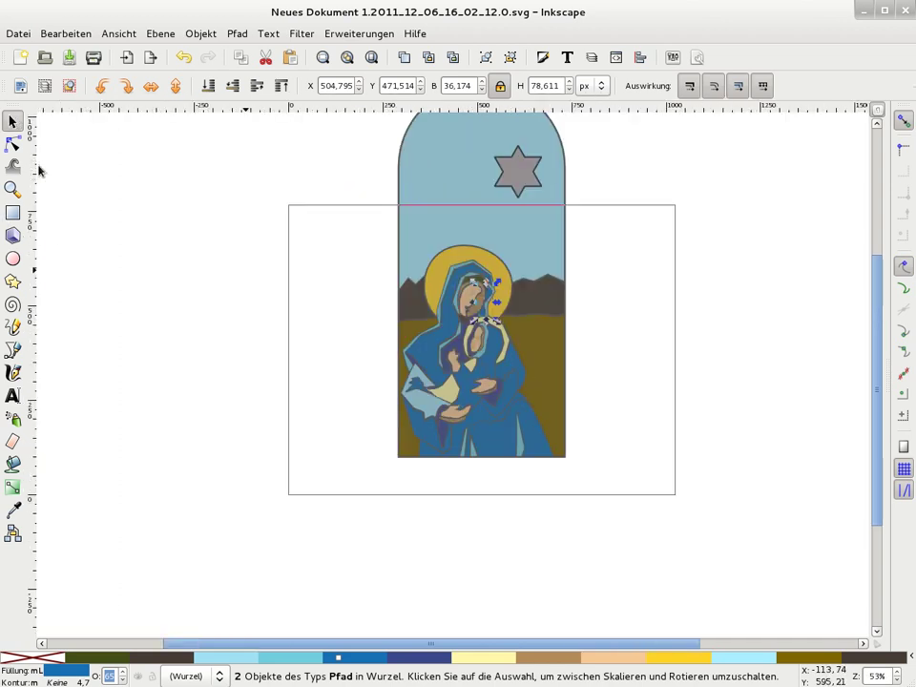
key(minus)
drag(356, 149, 595, 447)
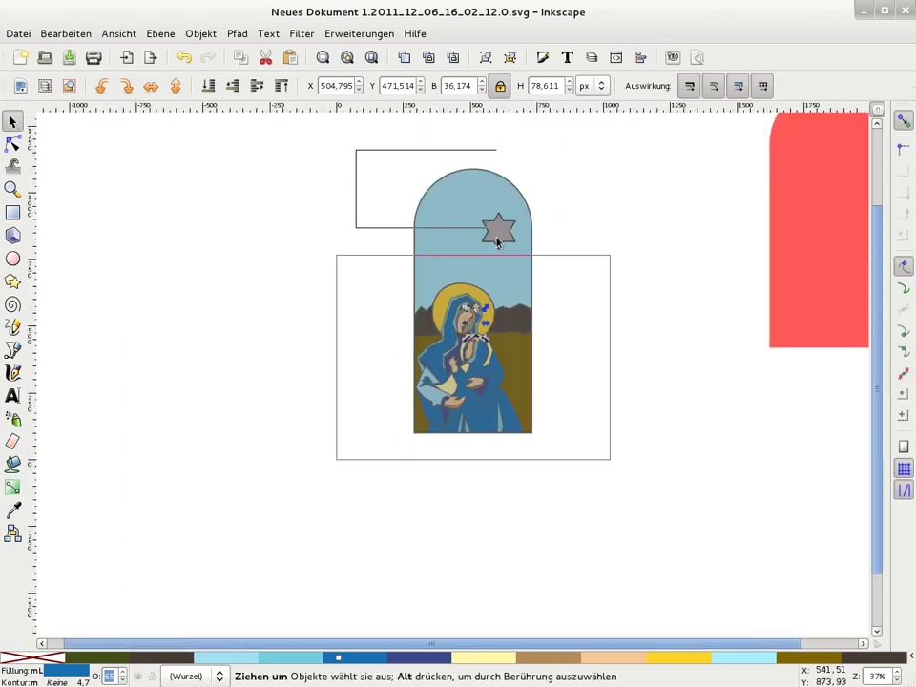
click(546, 57)
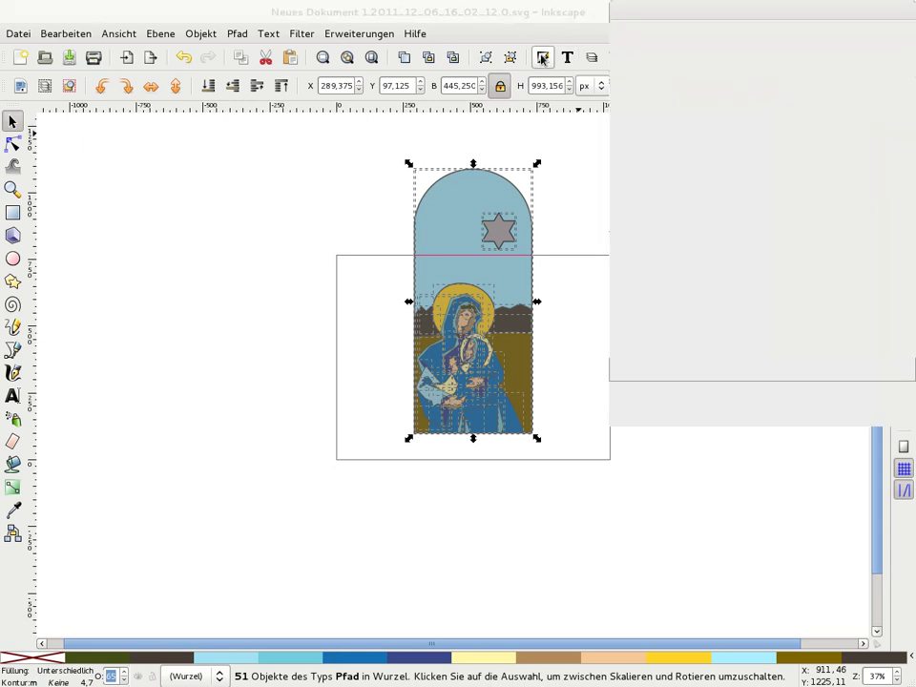
drag(768, 363, 848, 363)
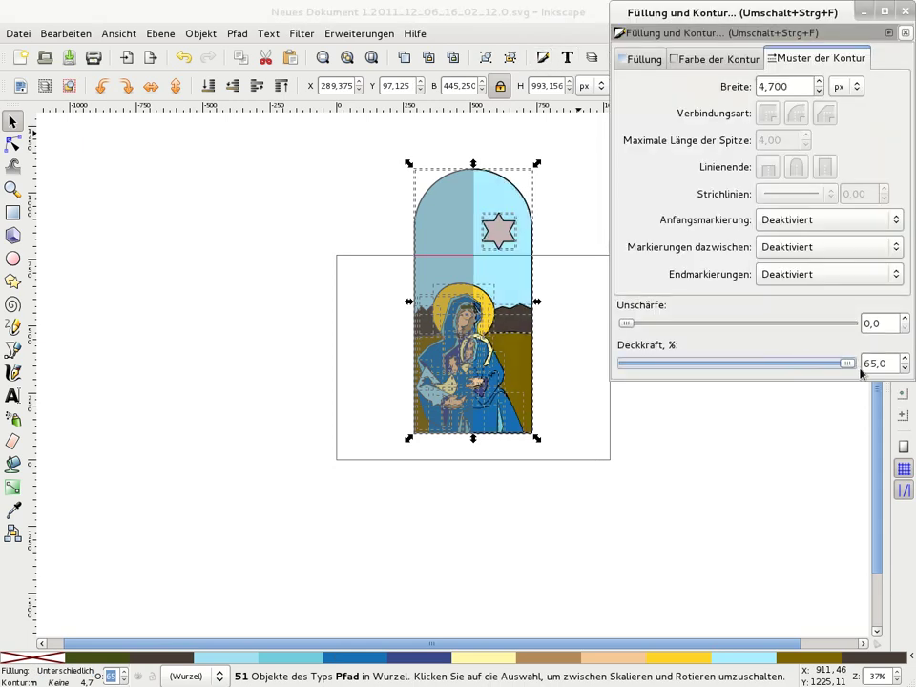
click(905, 32)
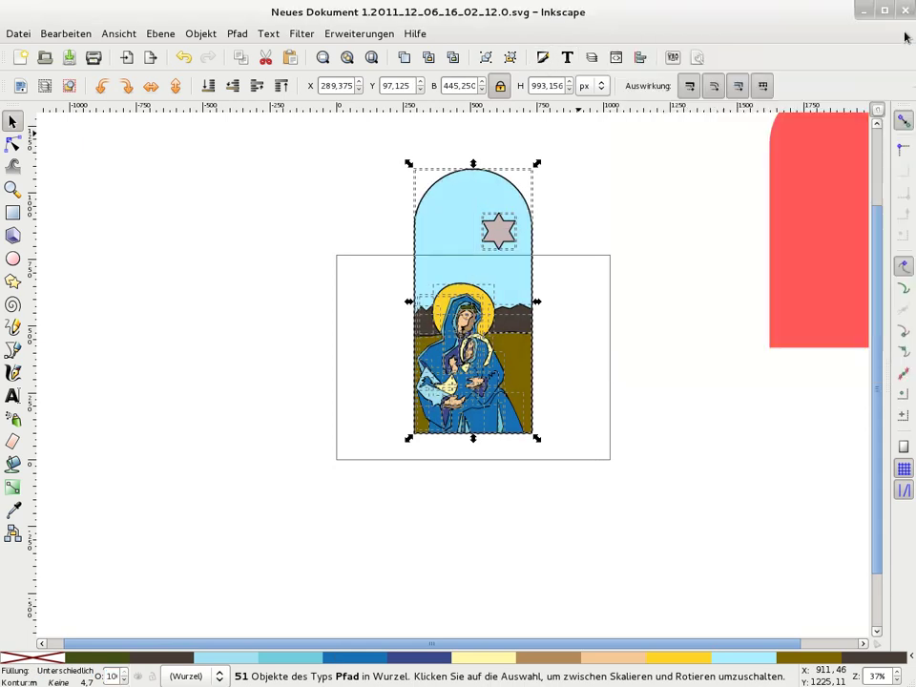
click(586, 248)
Switch to the Inkscape default palette and fill the Madonna's eye shape black
key(plus)
key(plus)
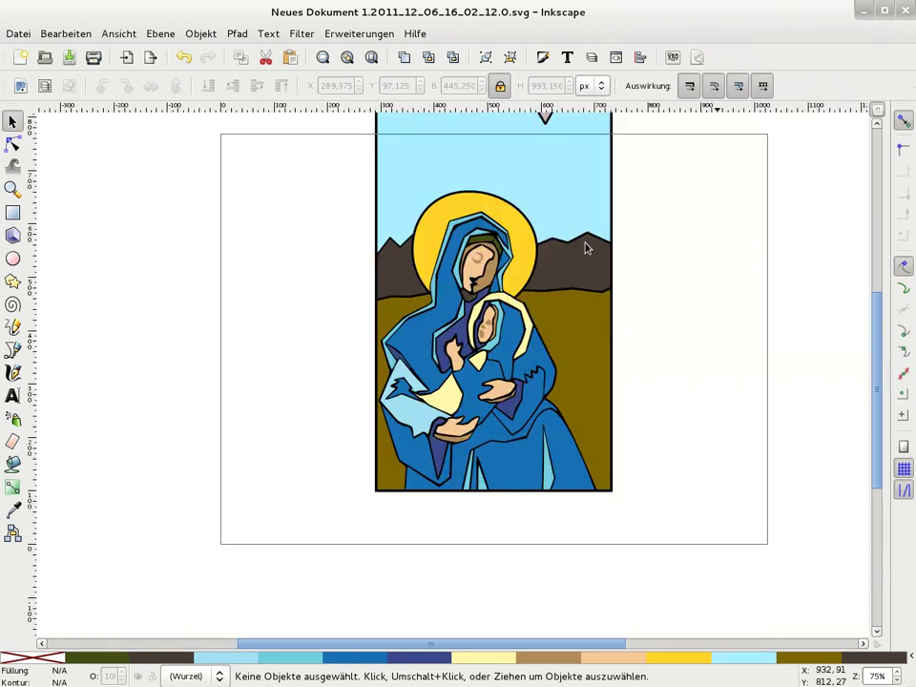
key(plus)
click(490, 219)
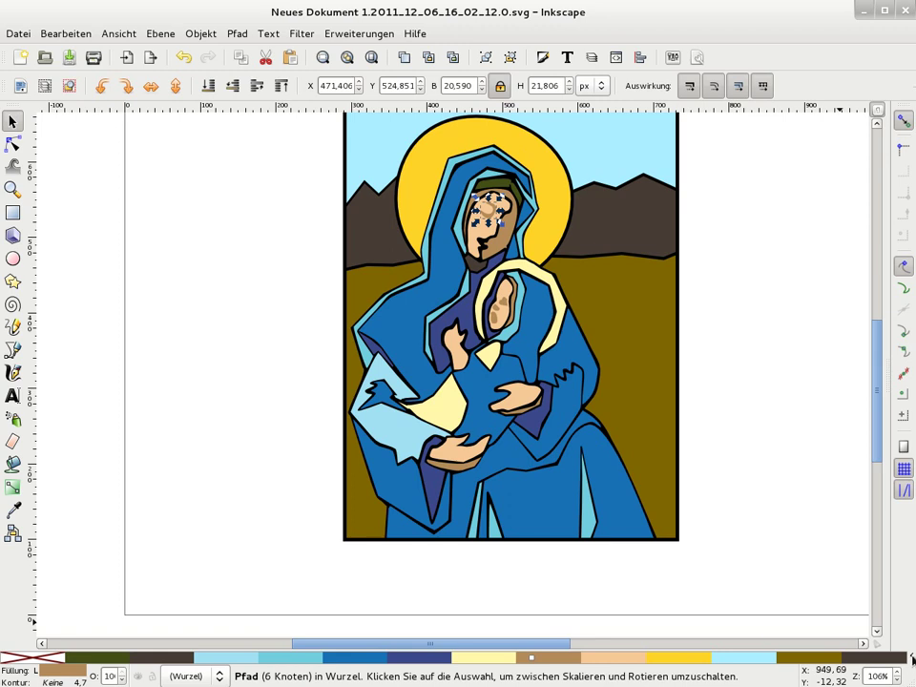
click(911, 658)
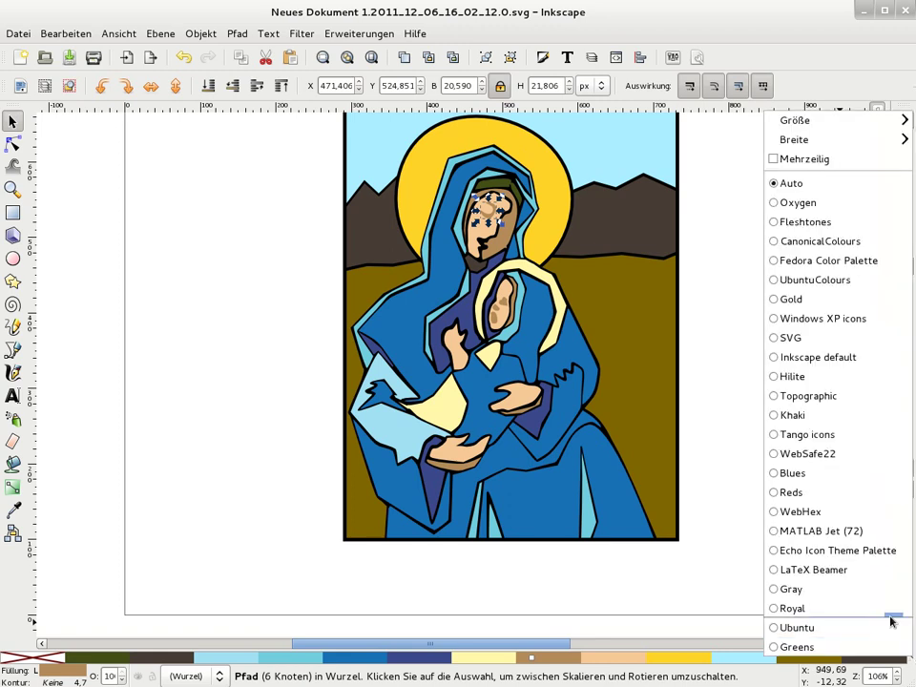
click(775, 358)
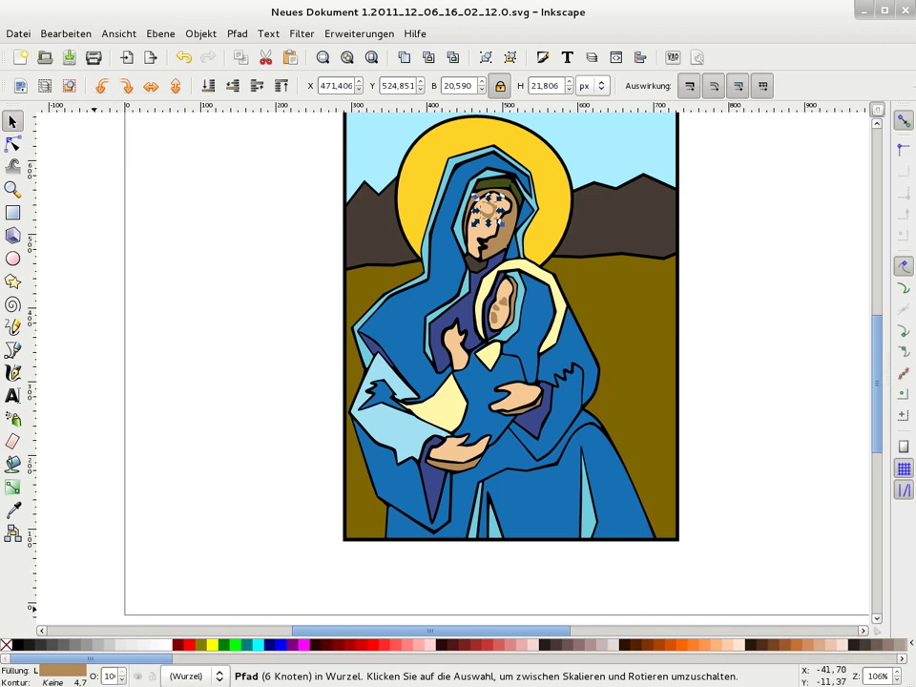
click(15, 646)
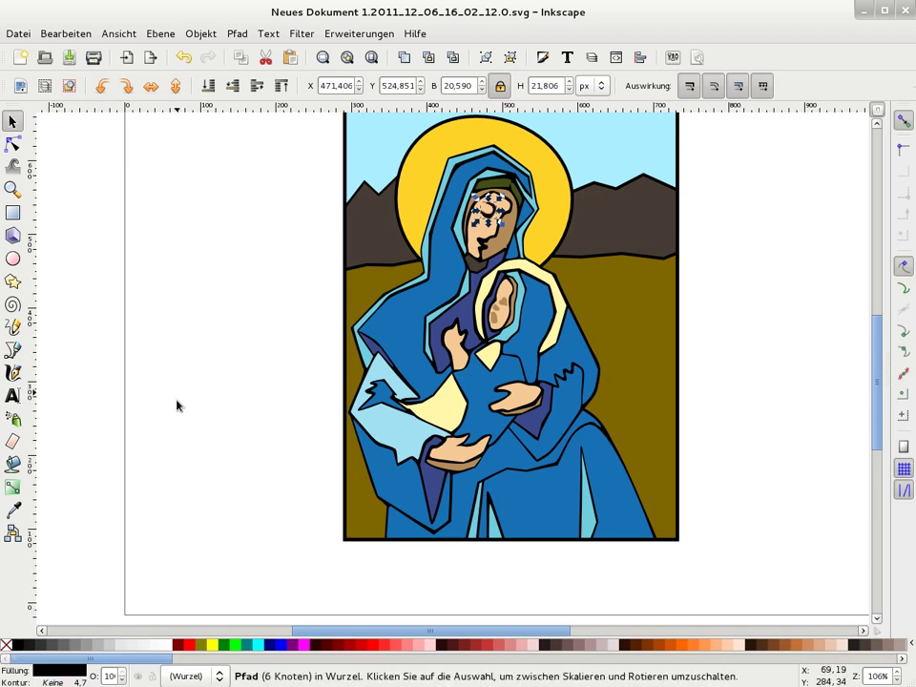
click(176, 406)
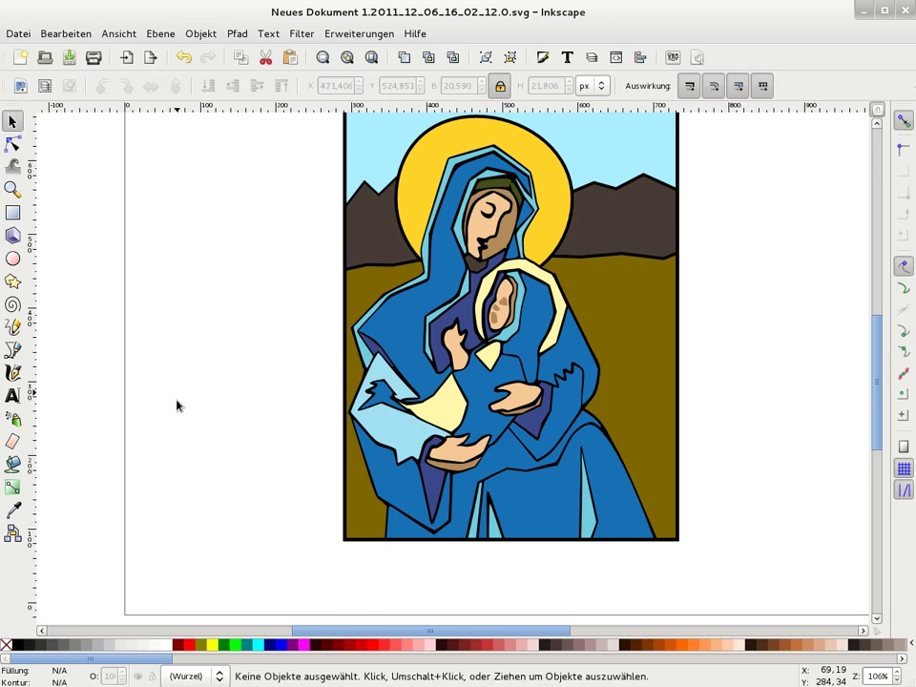
key(minus)
key(minus)
Fill the star above the picture with a flat pale yellow
click(513, 191)
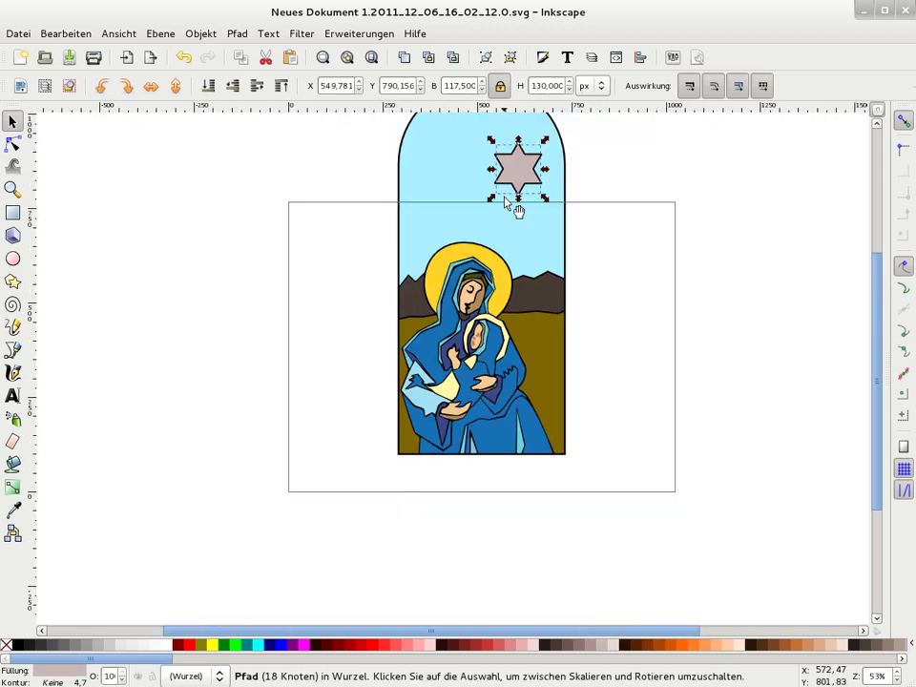
drag(140, 660, 187, 660)
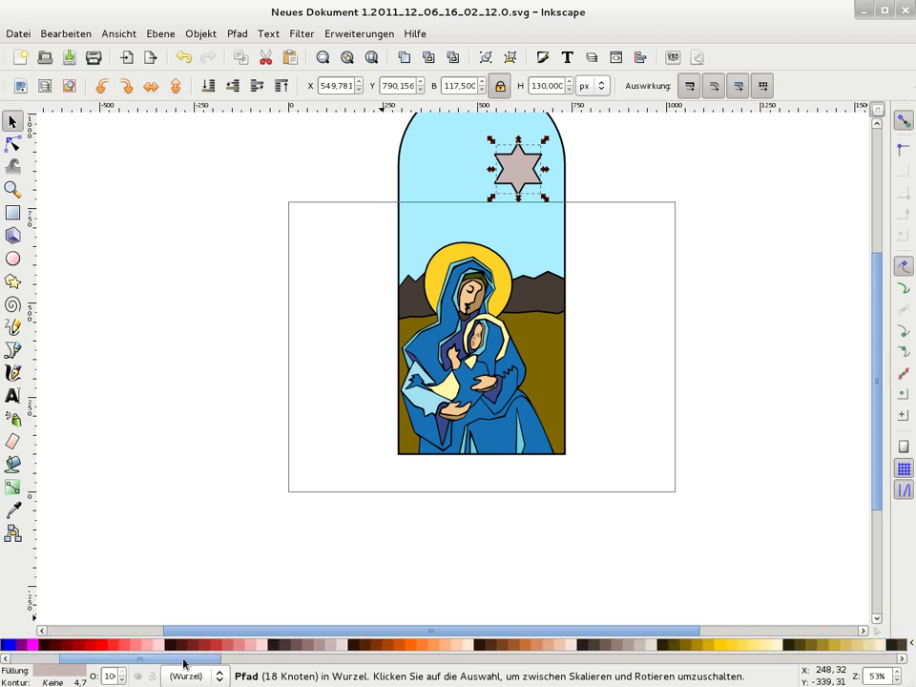
click(768, 648)
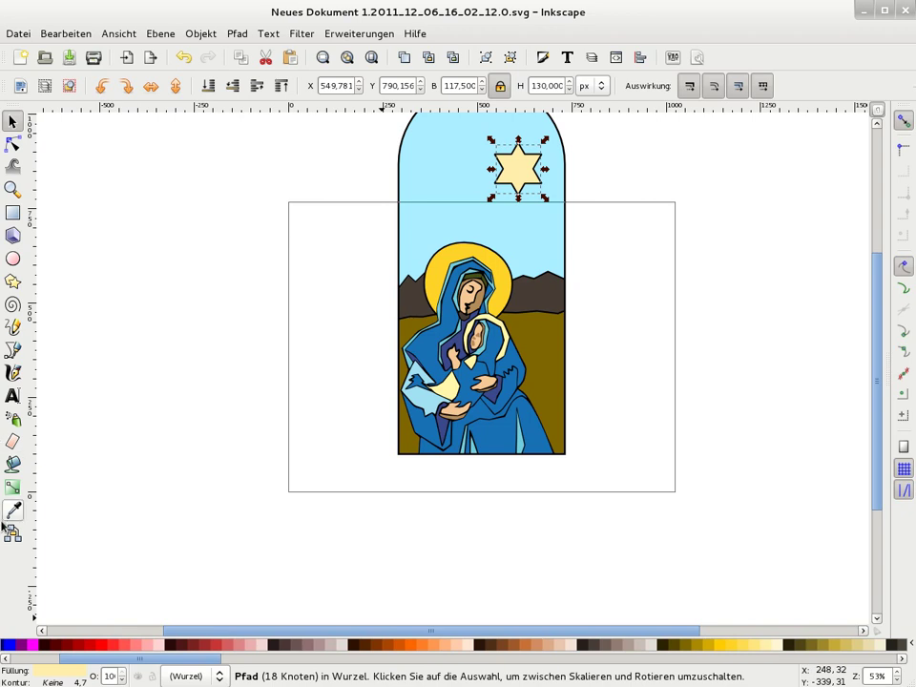
Try a centred gradient on the star, then undo back to flat pale yellow
key(g)
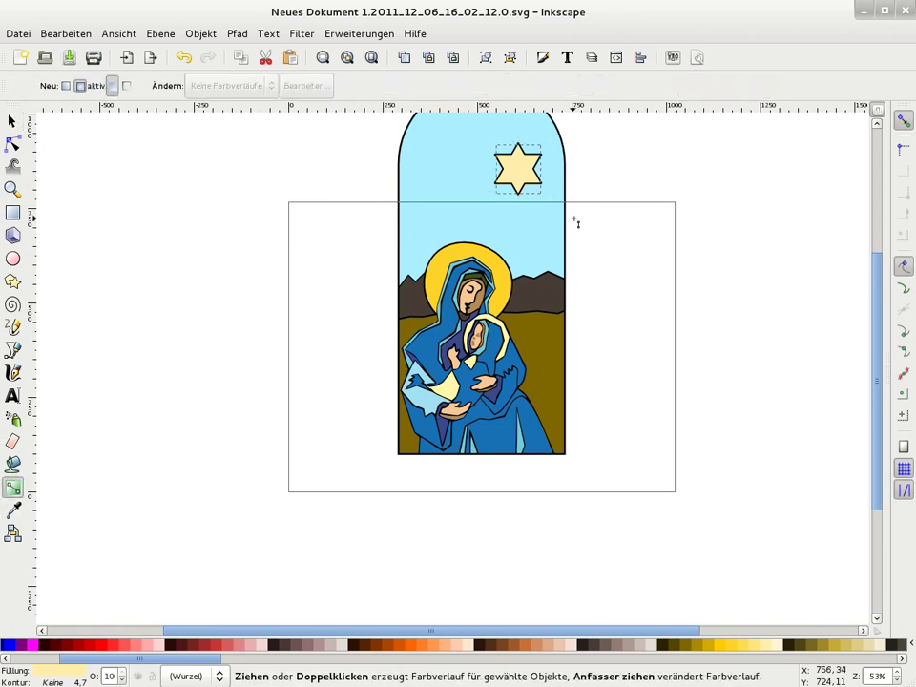
double_click(528, 175)
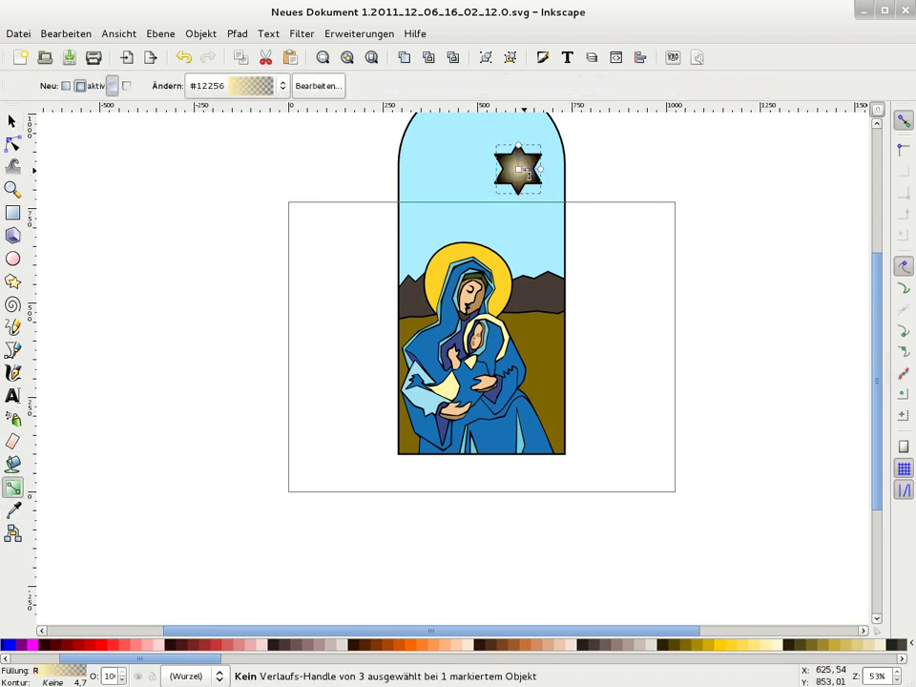
key(shift)
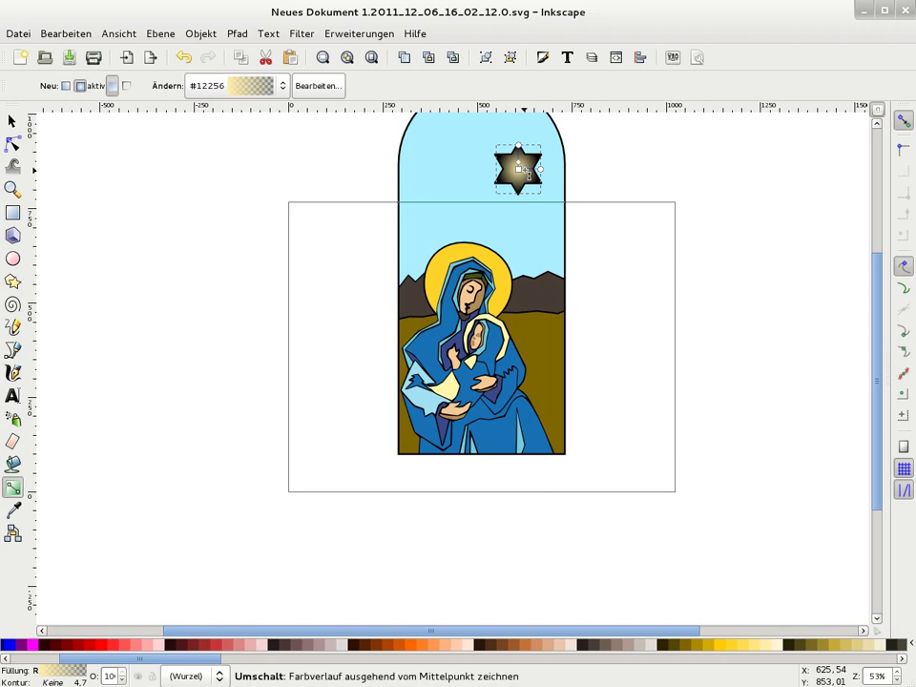
click(528, 174)
click(182, 59)
click(182, 59)
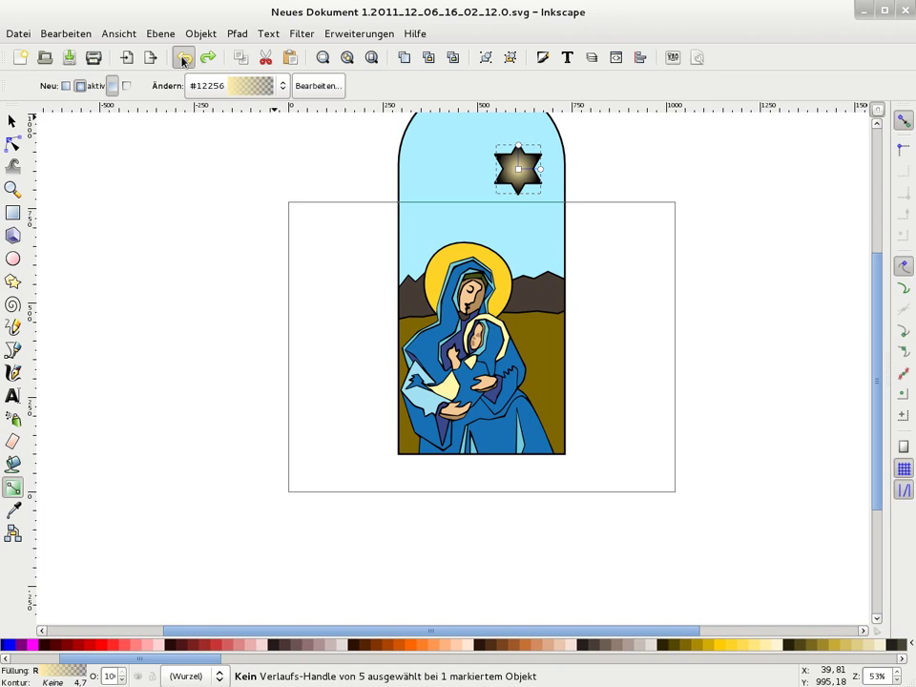
click(183, 59)
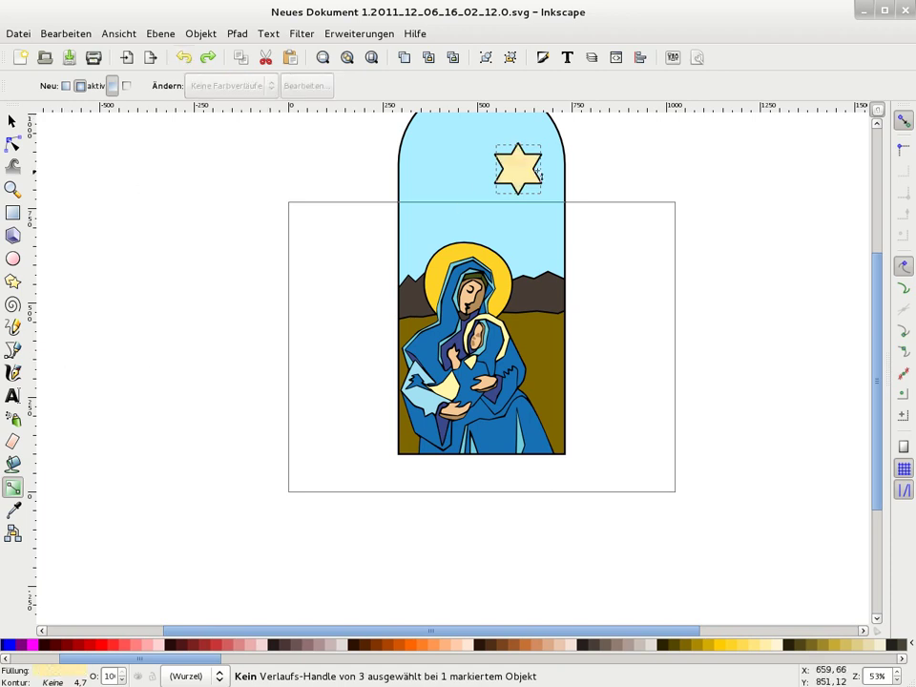
Give the star a centred radial gradient, undoing a trial dark red centre stop
double_click(523, 177)
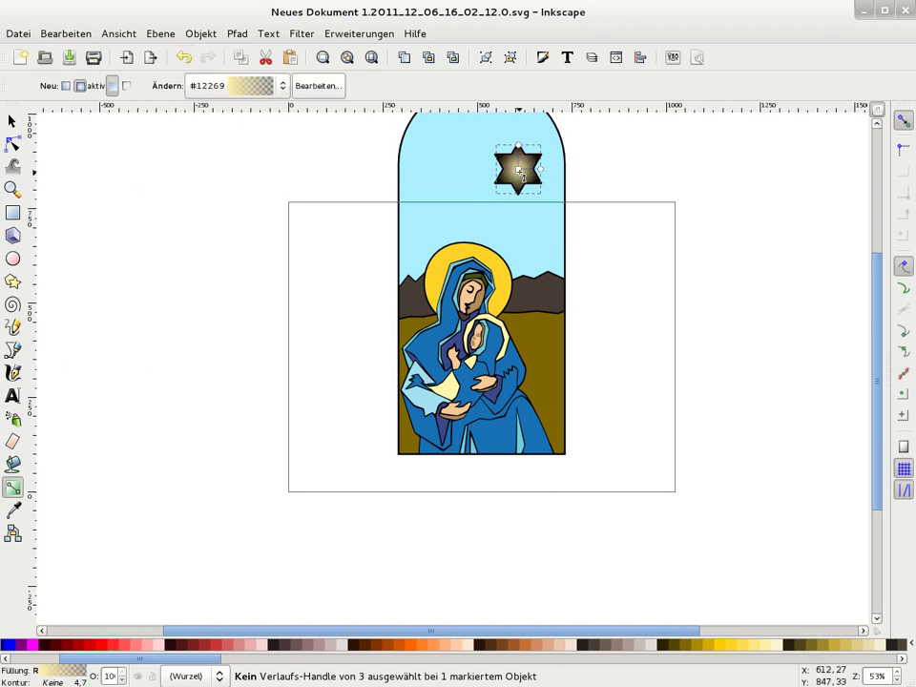
key(shift)
shift+click(521, 173)
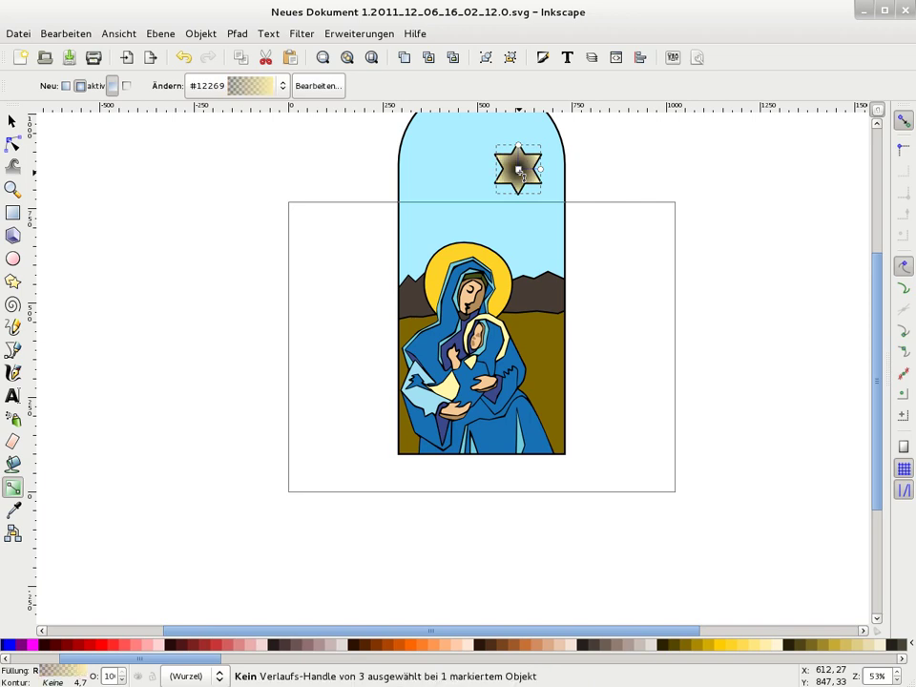
click(521, 173)
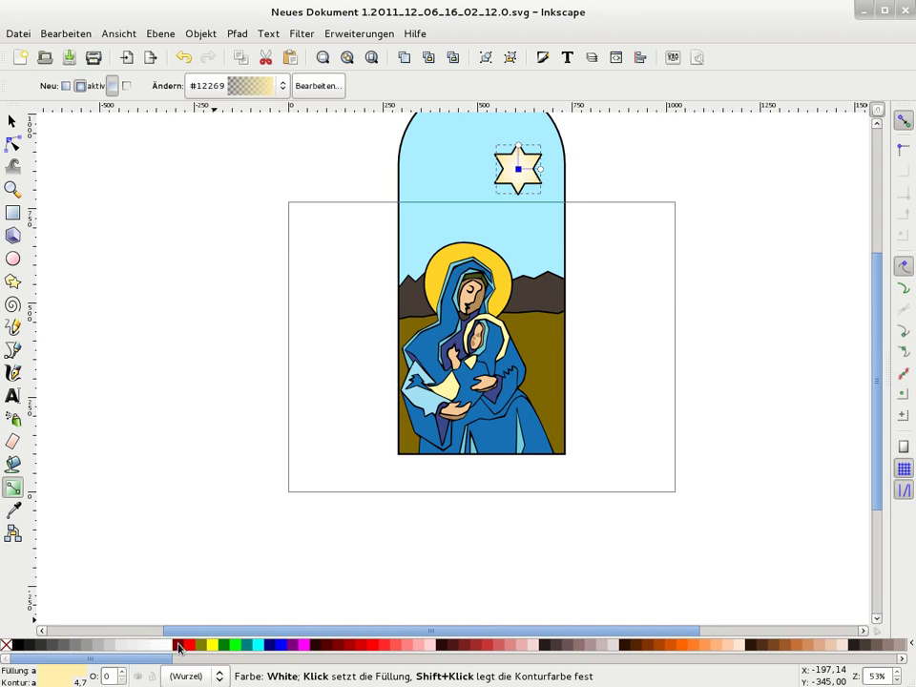
click(179, 646)
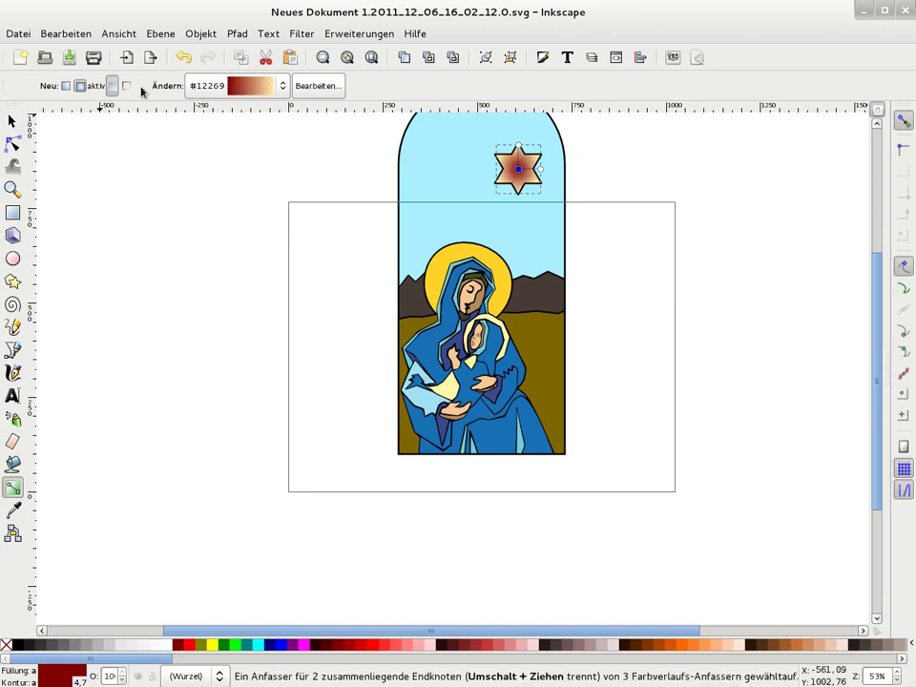
click(184, 60)
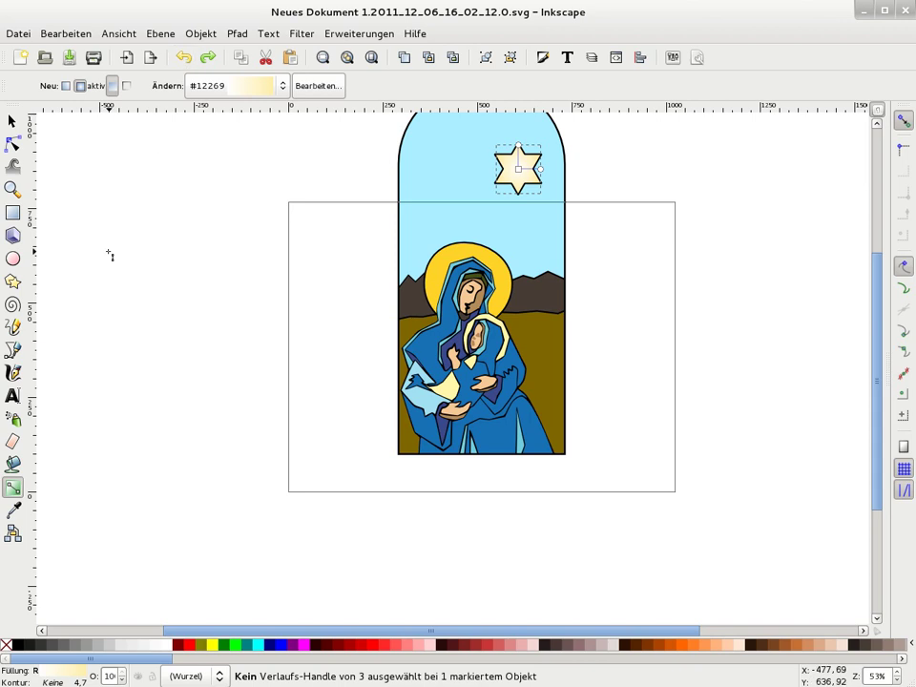
key(s)
click(146, 365)
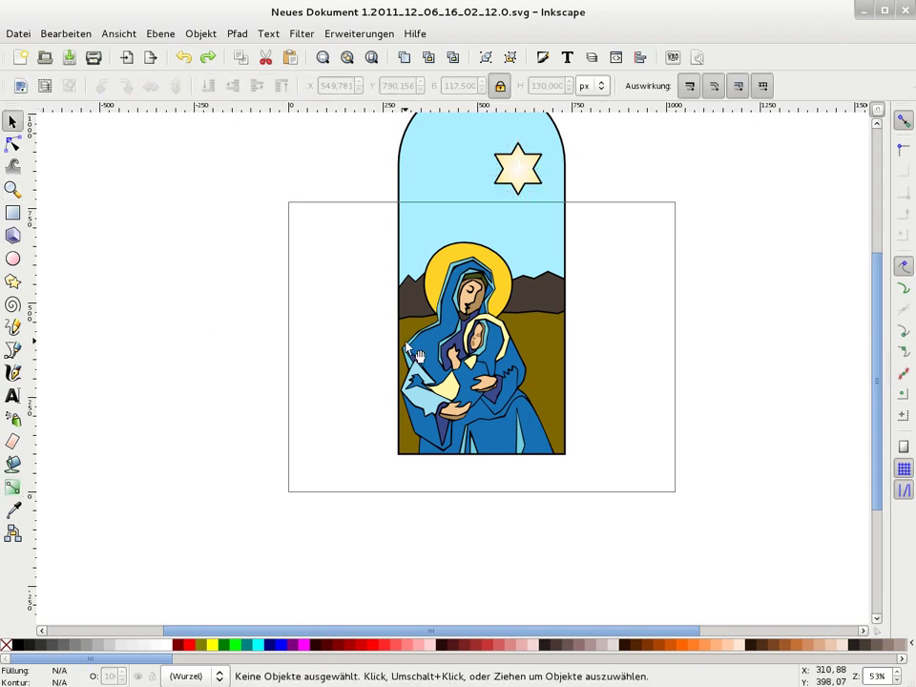
key(minus)
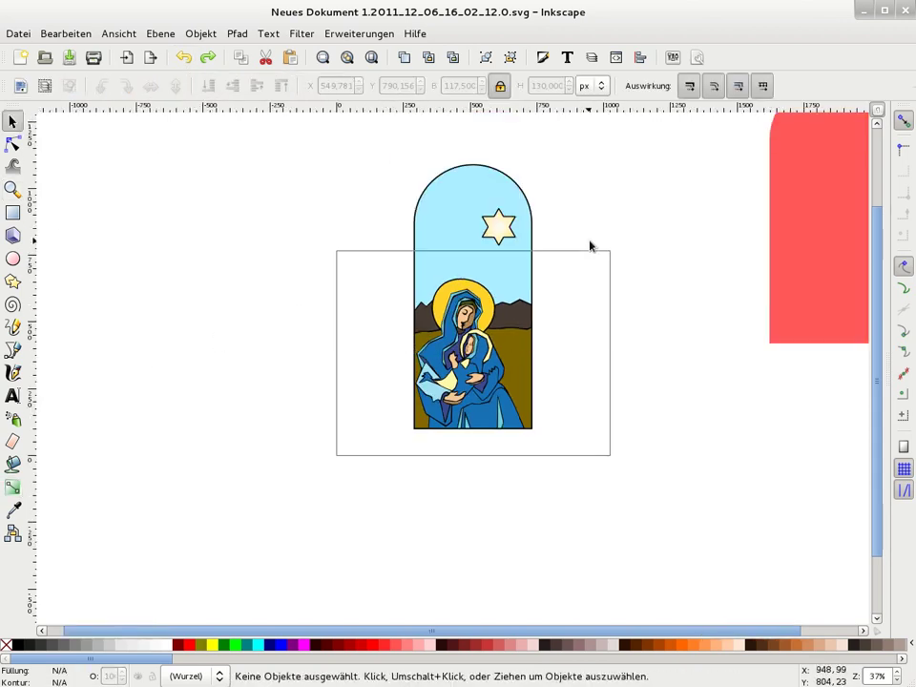
Move the blurred star glow off to the upper right
click(503, 238)
mouse_move(513, 248)
mouse_down()
mouse_move(542, 214)
mouse_move(689, 170)
mouse_up()
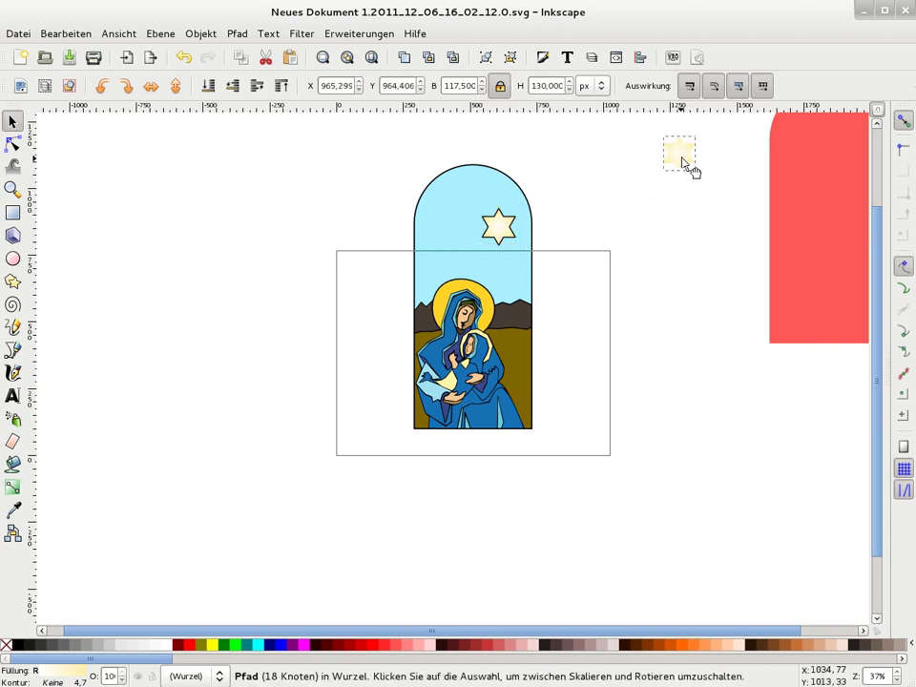
click(577, 477)
Group all the window artwork into a single 51-object group
drag(579, 443, 378, 147)
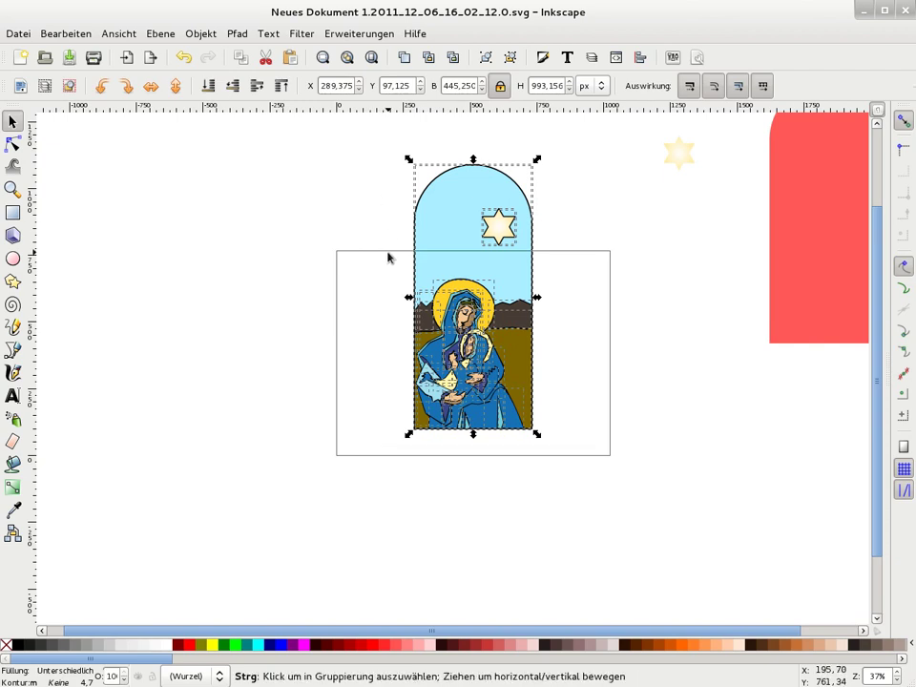
key(ctrl+g)
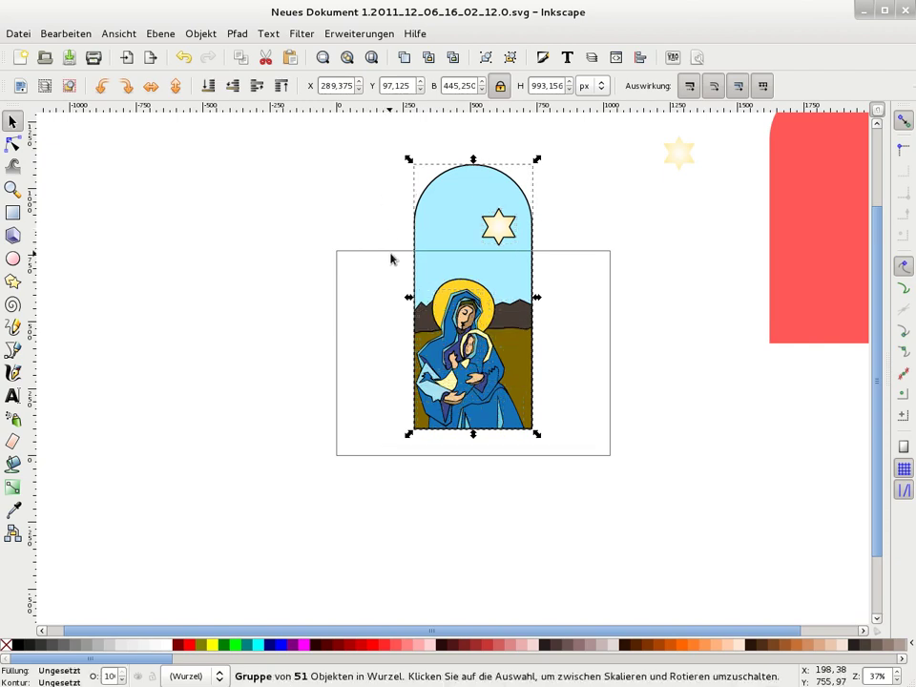
key(minus)
key(Escape)
Duplicate the red arch to the left and make the copy solid black at 100 opacity
click(735, 281)
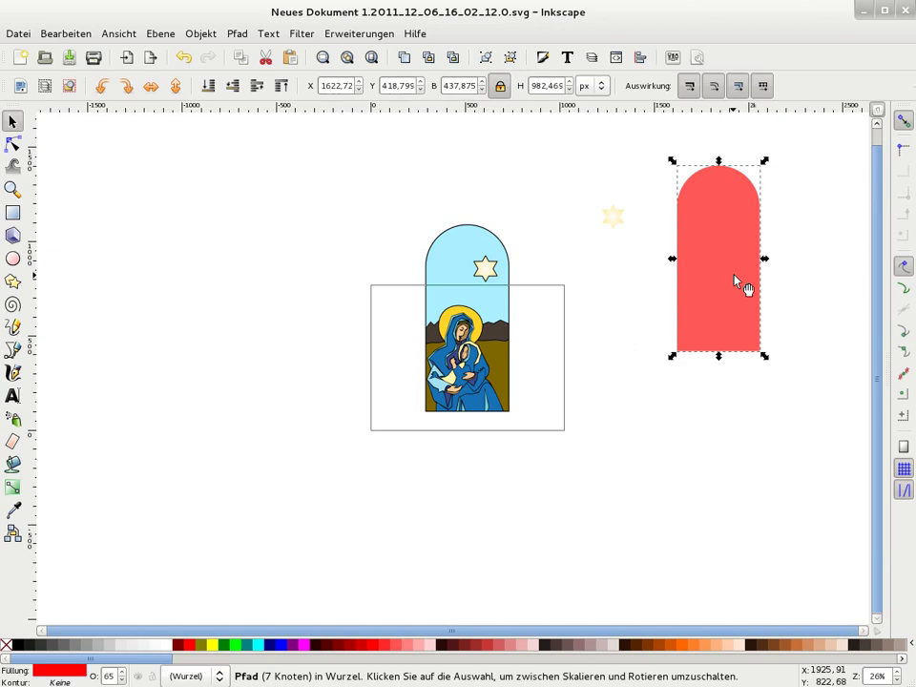
key(ctrl+d)
drag(735, 280, 297, 307)
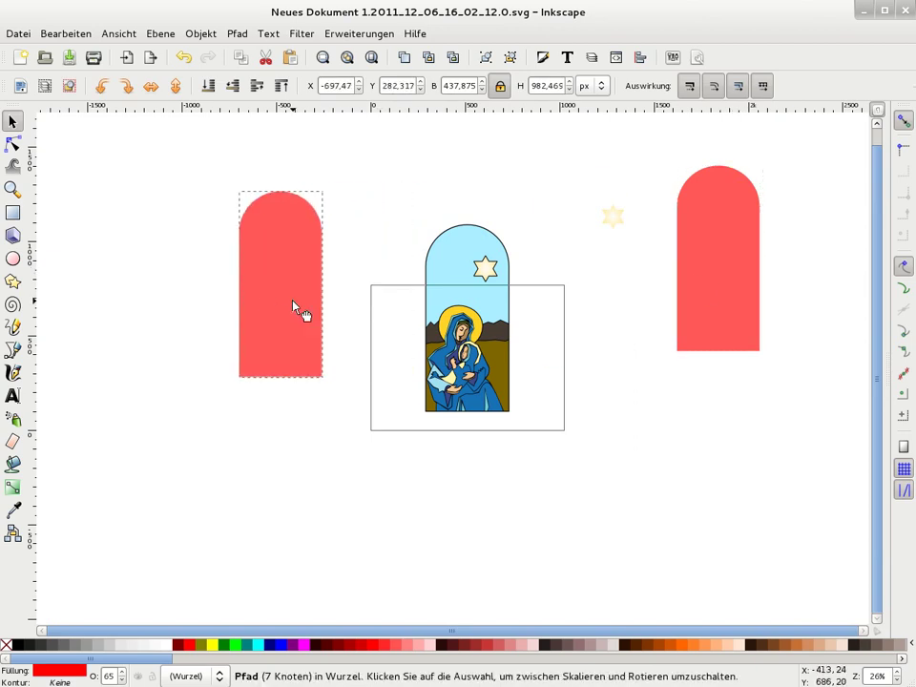
click(13, 646)
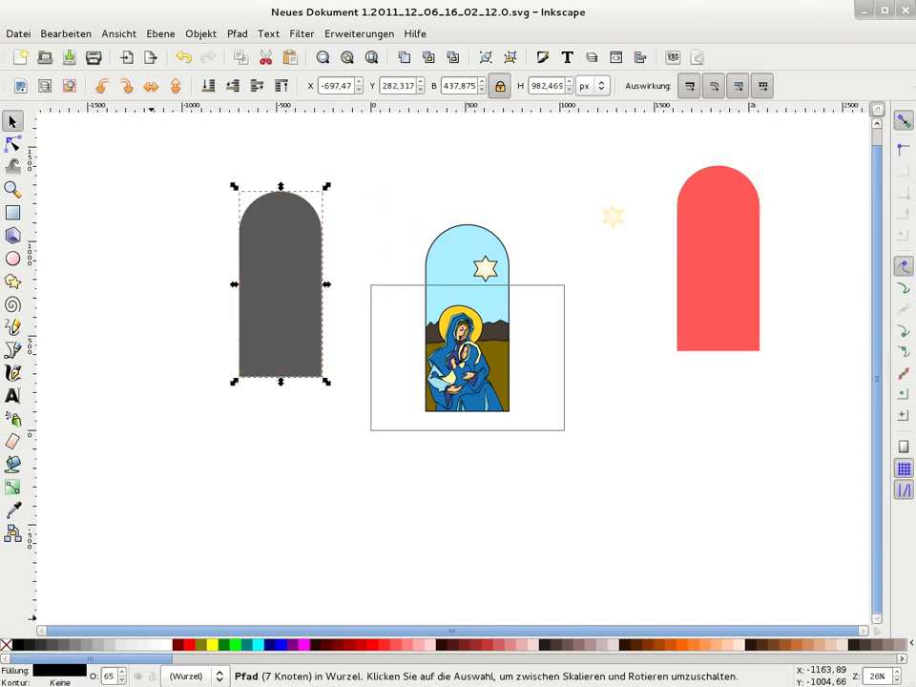
drag(112, 679, 86, 670)
text(100)
key(Return)
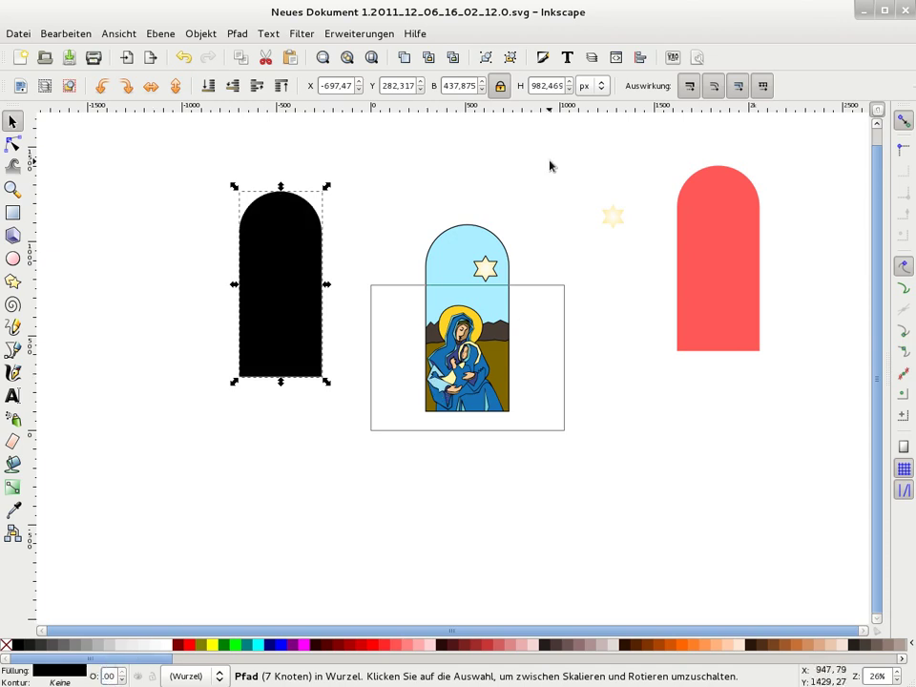
Apply the Voronoi Pattern extension with 45 px cells to the black arch
click(365, 36)
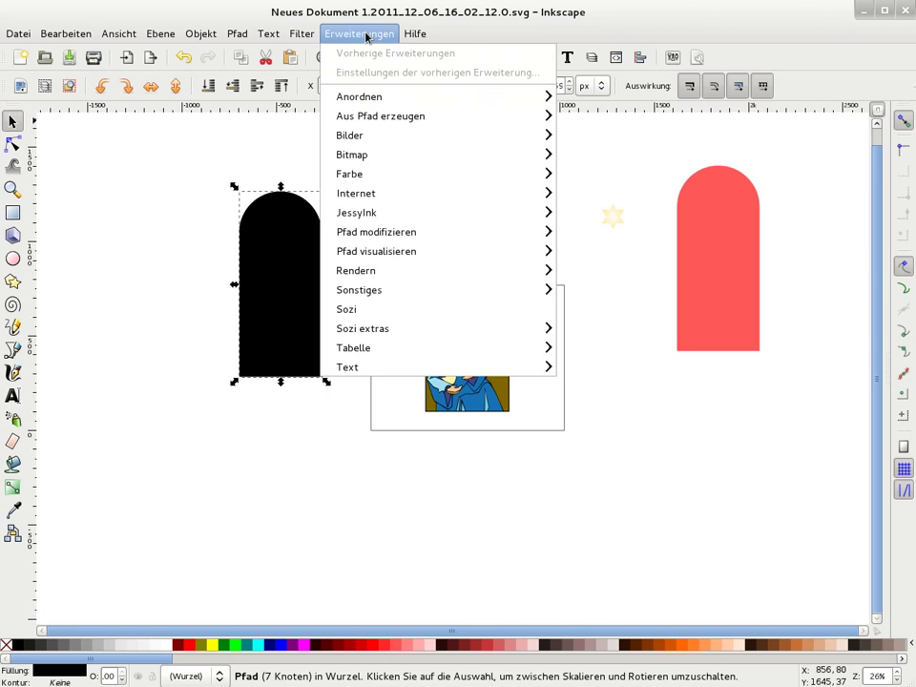
mouse_move(437, 116)
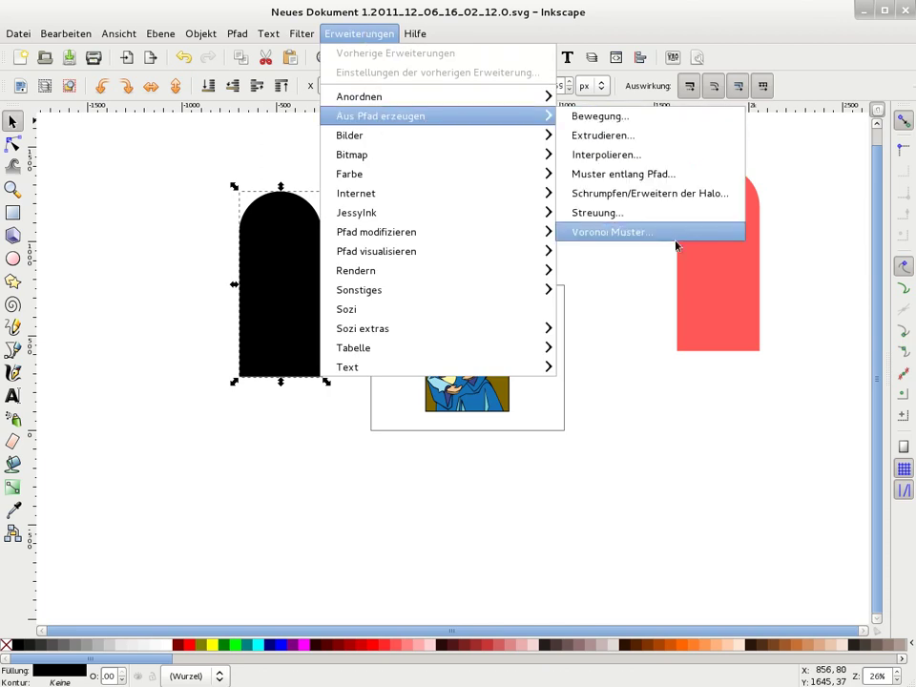
click(667, 233)
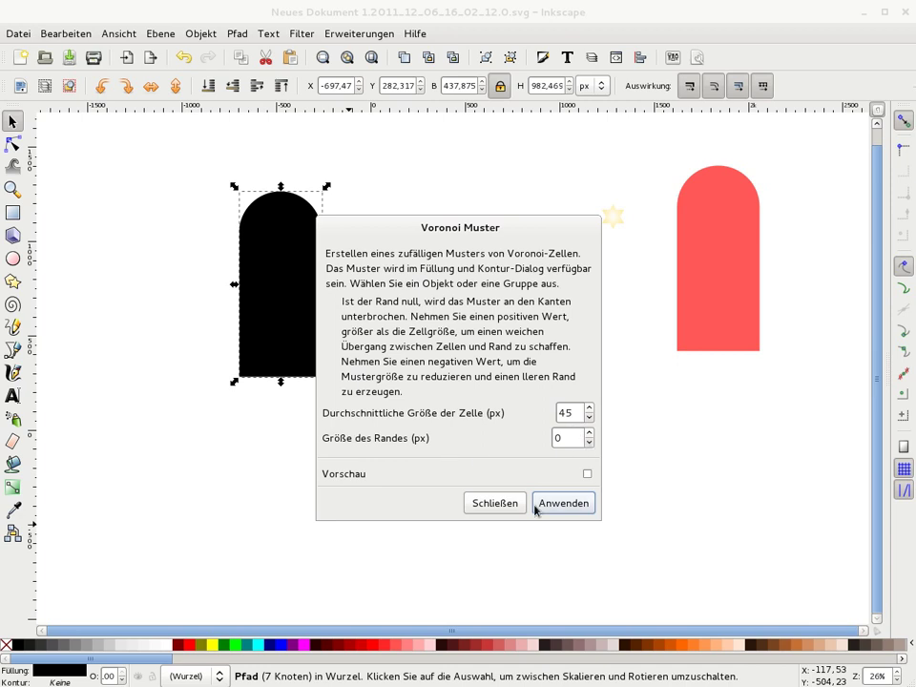
click(566, 503)
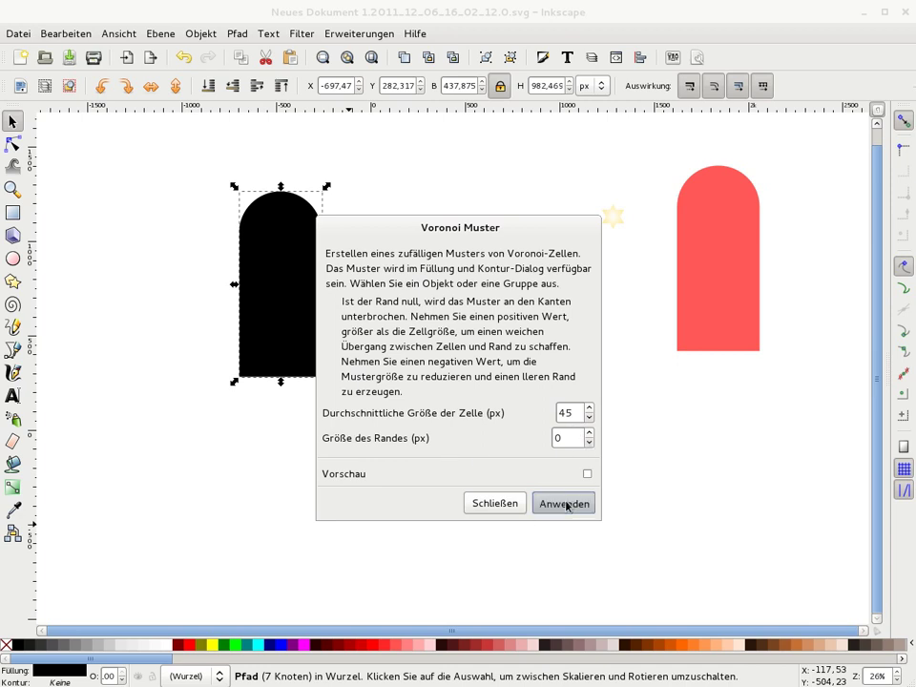
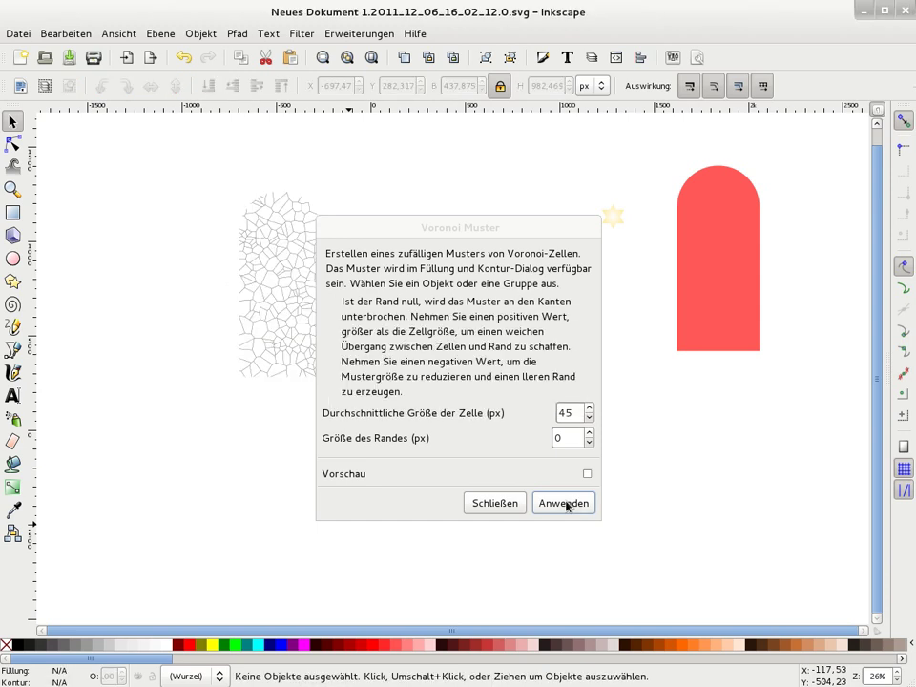
Centre the Voronoi pattern on the stained-glass window, aligned relative to the selection
click(509, 503)
click(303, 236)
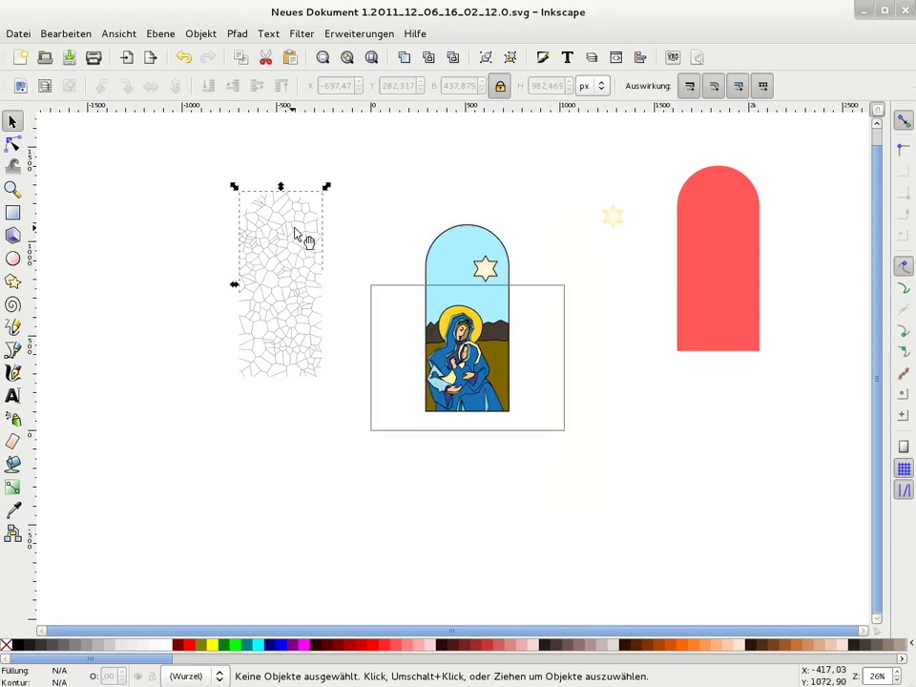
shift+click(456, 234)
click(640, 57)
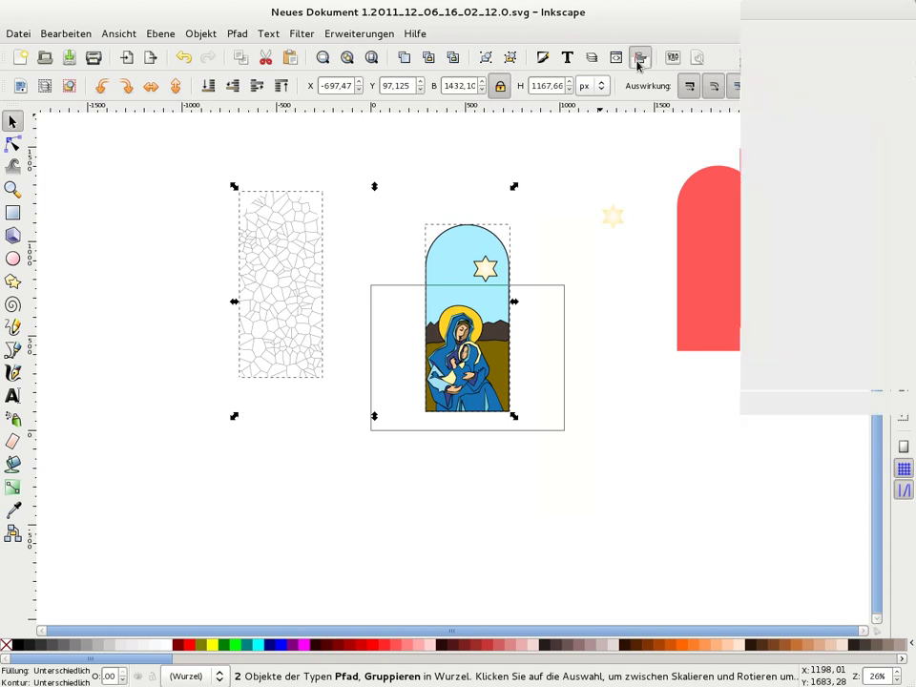
click(806, 74)
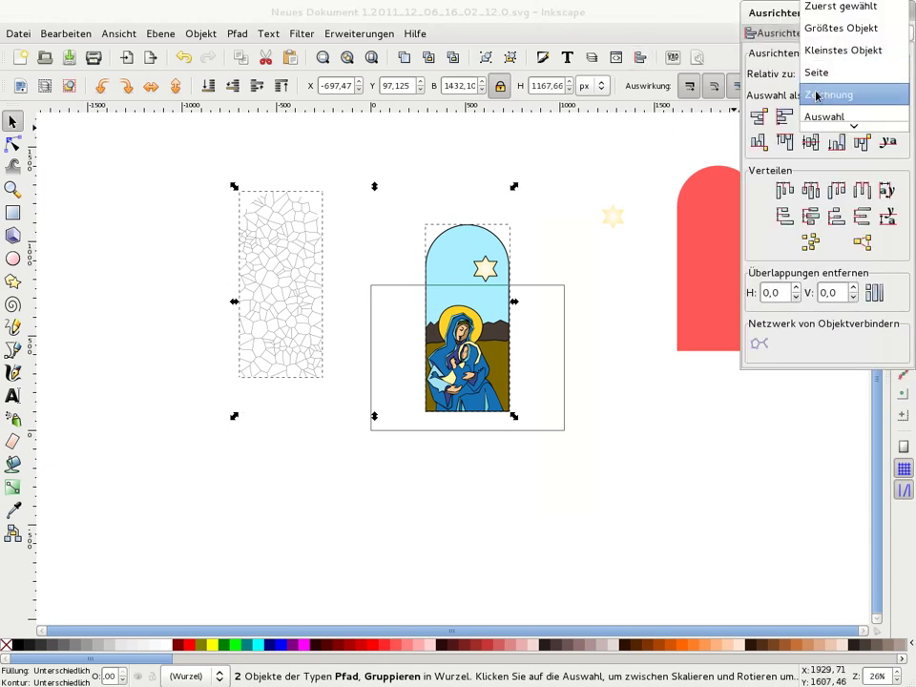
click(817, 111)
click(810, 115)
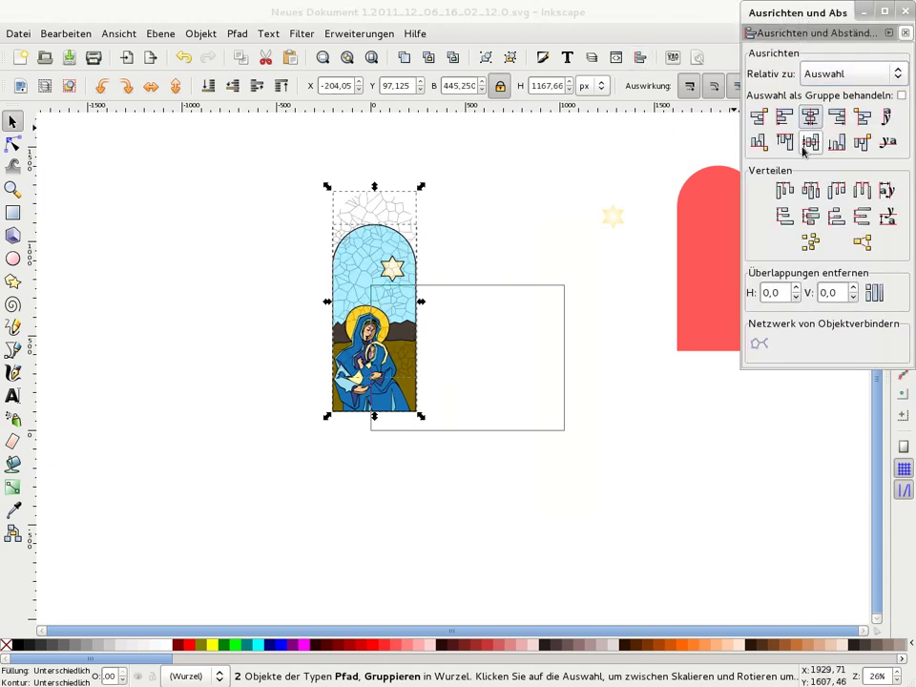
click(807, 143)
Select the patterned window as a whole and move it right toward the page
click(313, 198)
drag(230, 169, 492, 416)
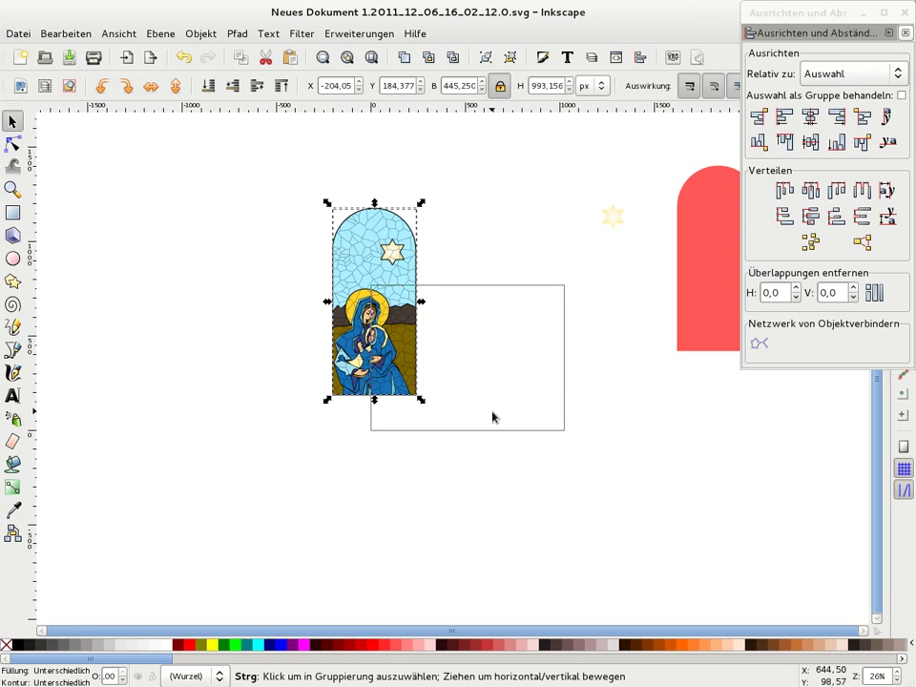
drag(425, 278, 530, 306)
Place the glowing star exactly over the window's star, fine-tuning it with arrow-key nudges
click(611, 222)
mouse_move(616, 231)
mouse_down()
mouse_move(527, 238)
mouse_move(510, 296)
mouse_up()
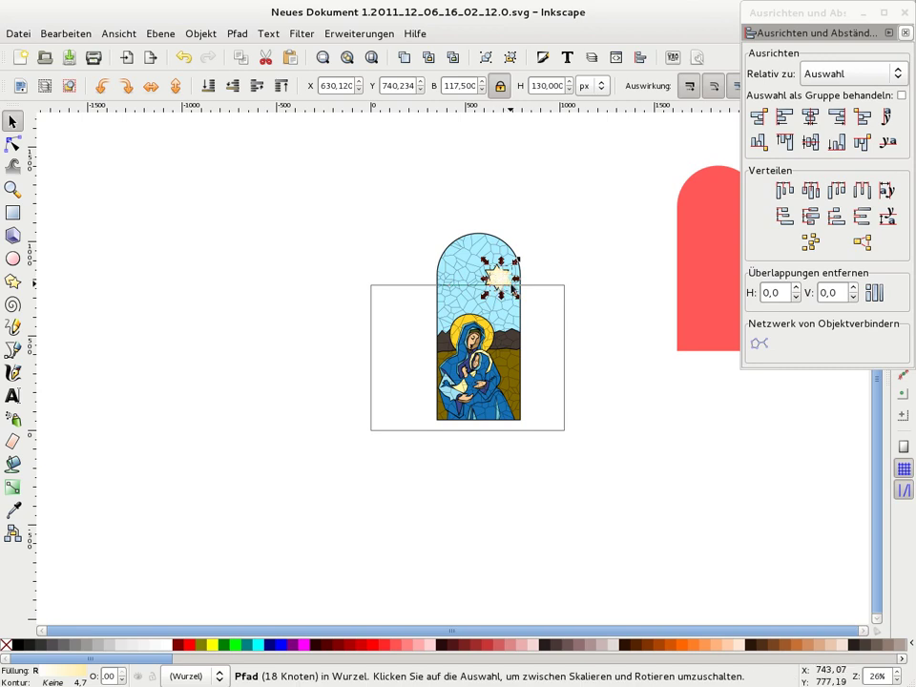
key(plus)
key(plus)
mouse_move(548, 188)
mouse_down()
mouse_move(539, 190)
mouse_move(546, 193)
mouse_up()
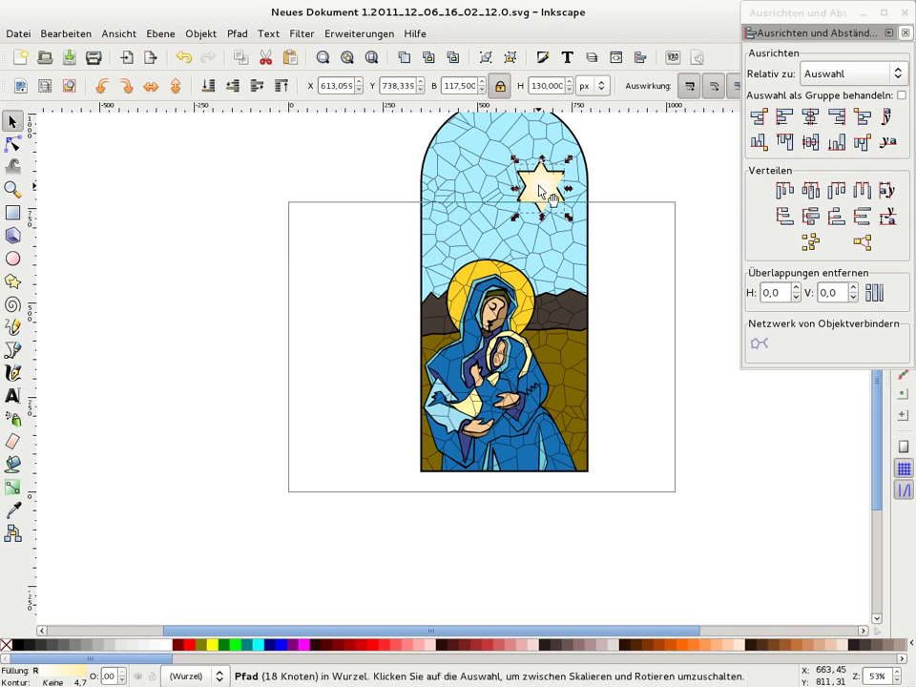
key(Up)
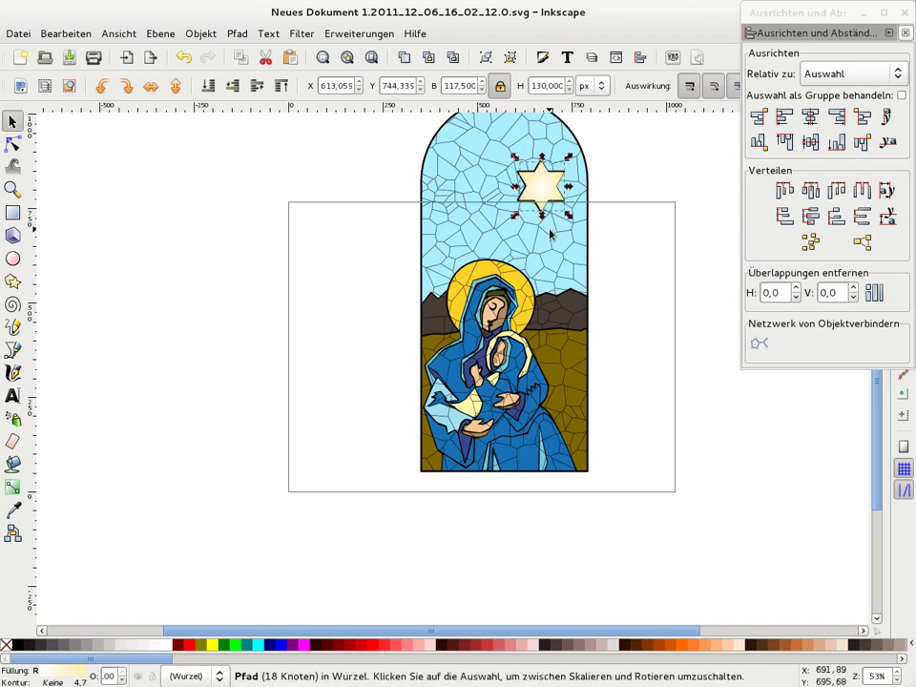
key(Down)
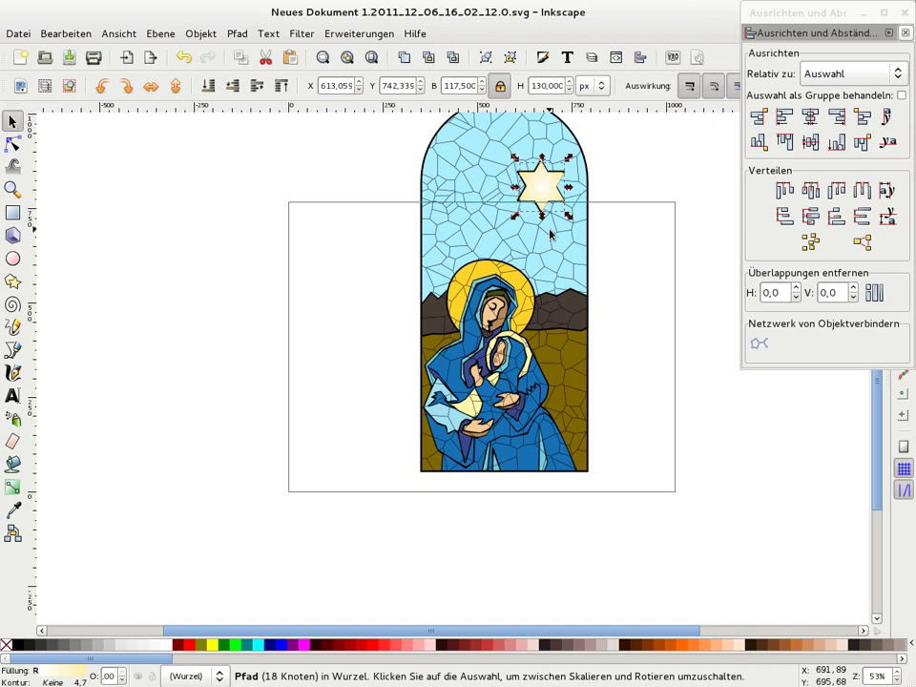
key(Up)
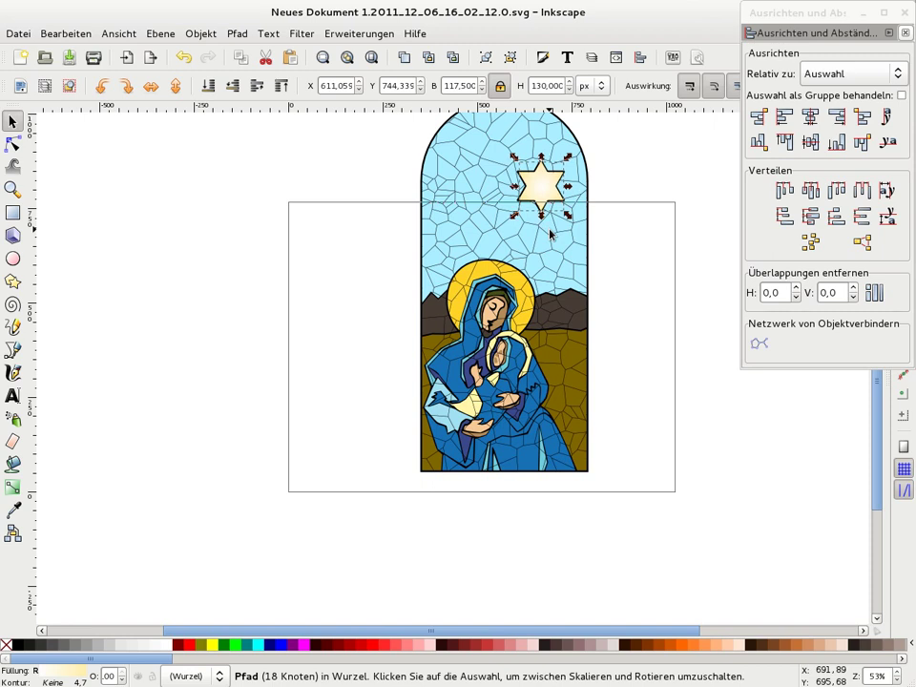
Deselect the star, close the Align panel and zoom back out
click(625, 218)
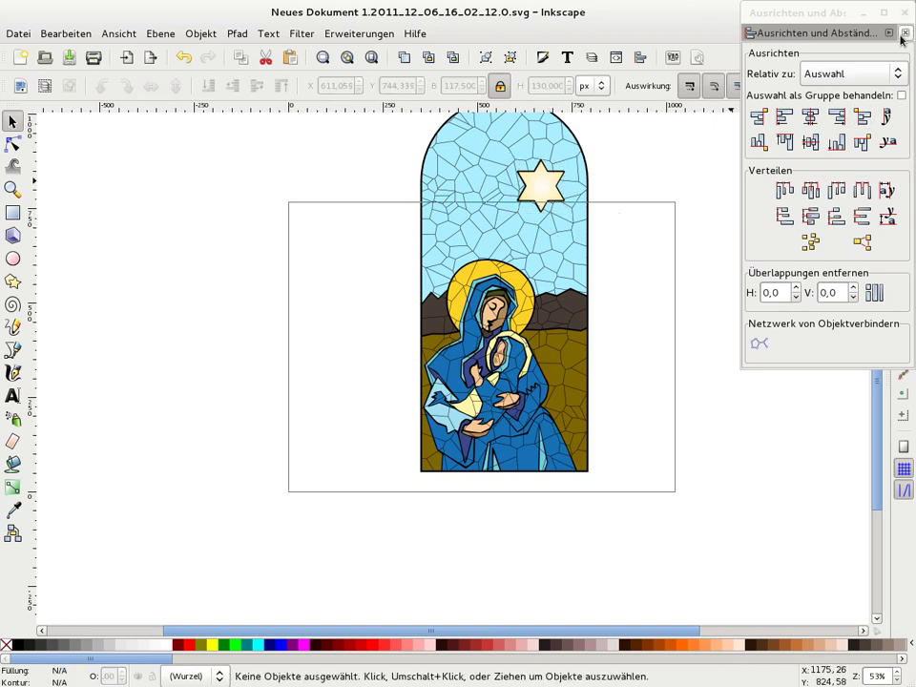
click(902, 34)
key(minus)
key(minus)
Duplicate the red arch and move the copy to the left
drag(304, 170, 668, 503)
key(ctrl)
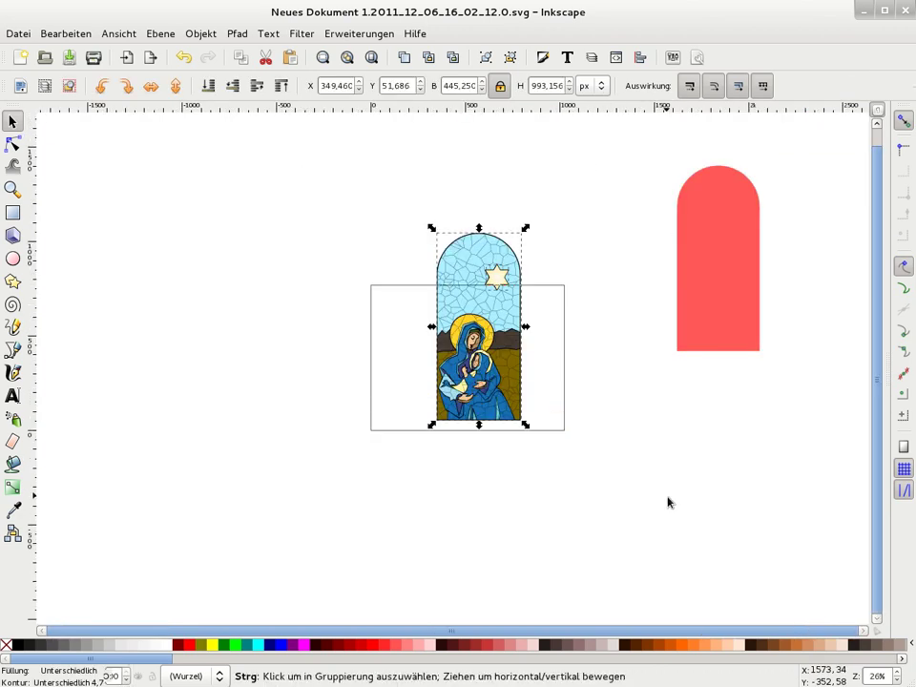
click(702, 222)
key(ctrl+d)
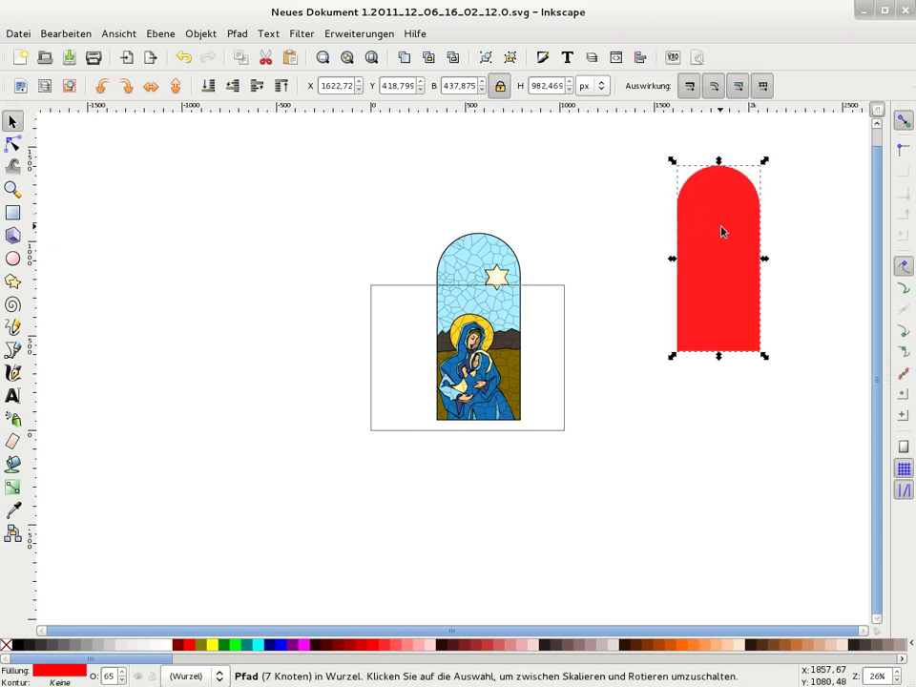
drag(716, 237, 280, 247)
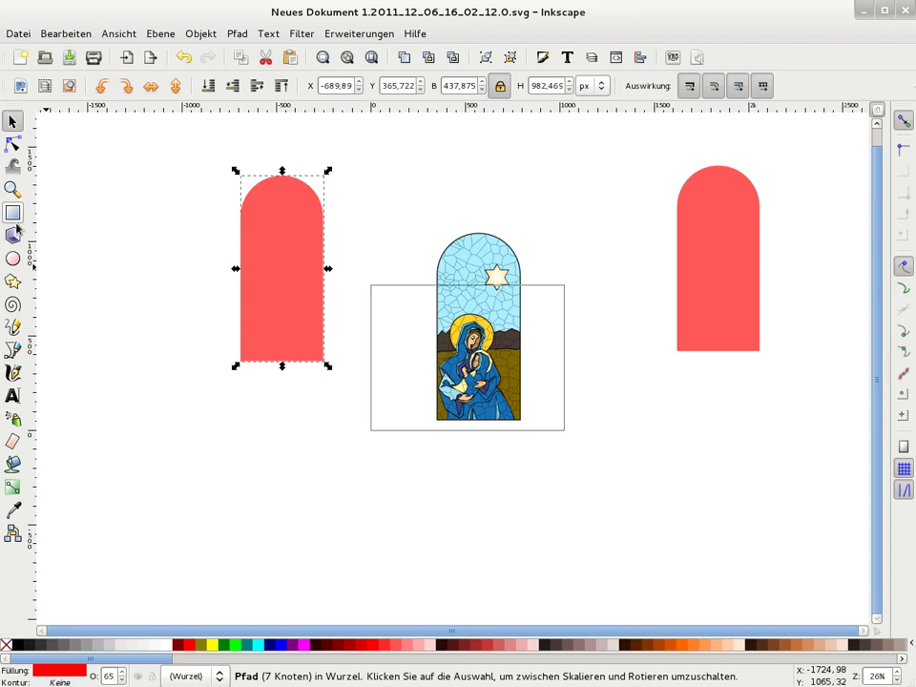
Cut the arch copy to a narrow strip by intersecting it with a rectangle
key(r)
drag(271, 154, 346, 380)
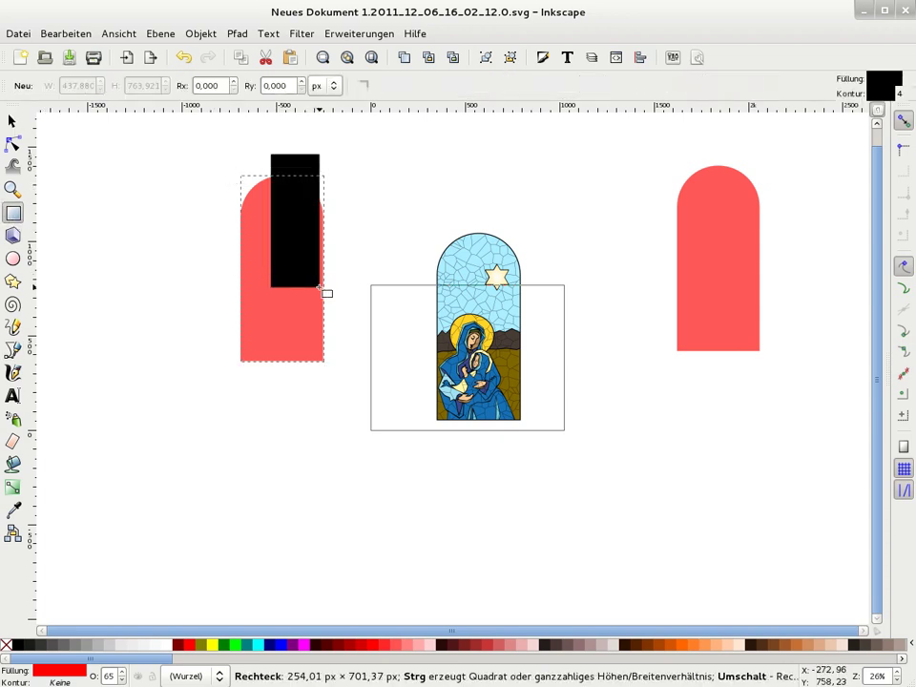
key(s)
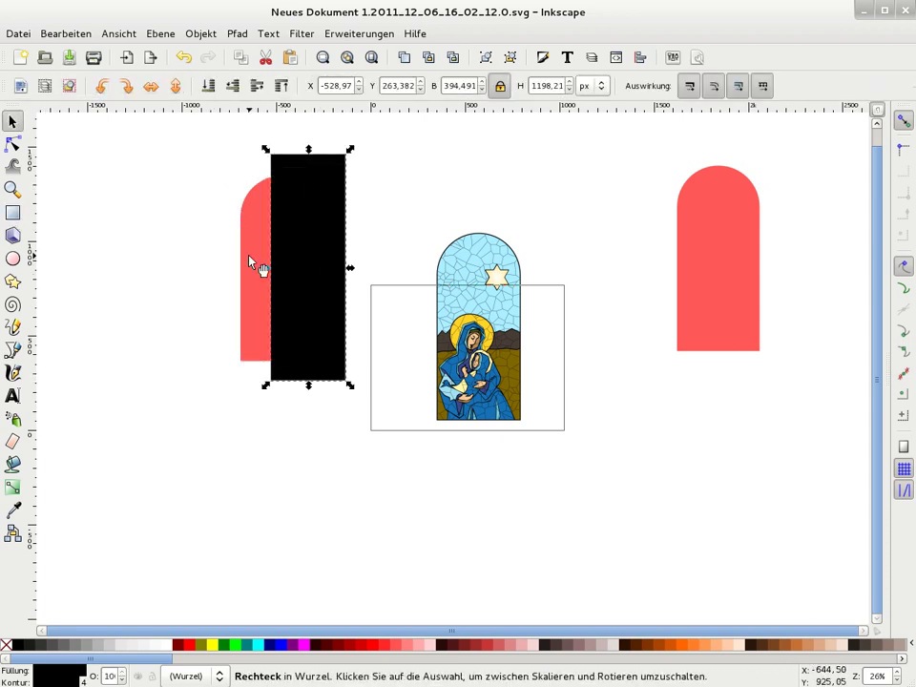
shift+click(250, 263)
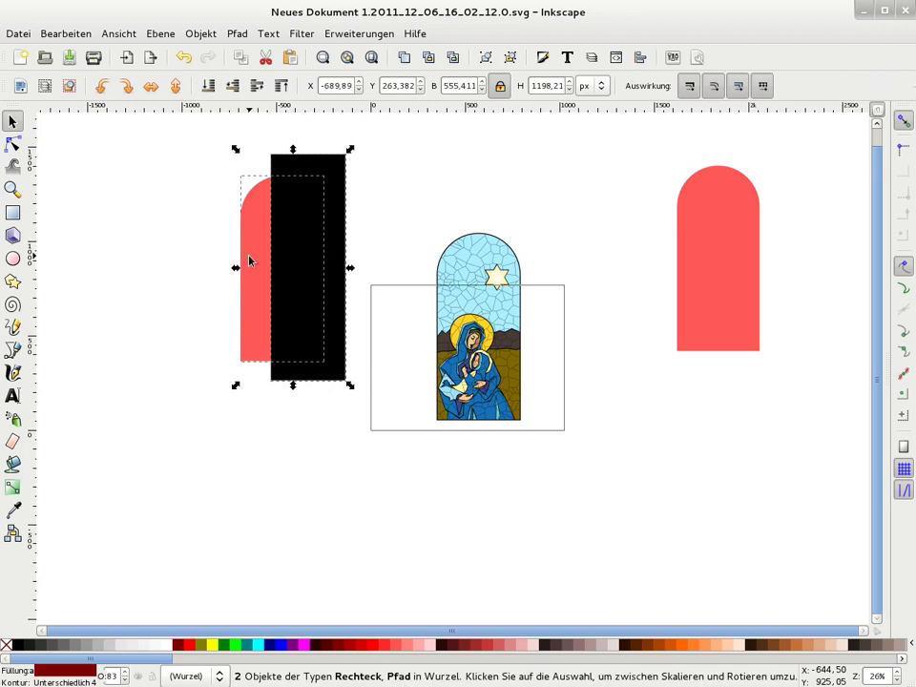
key(ctrl)
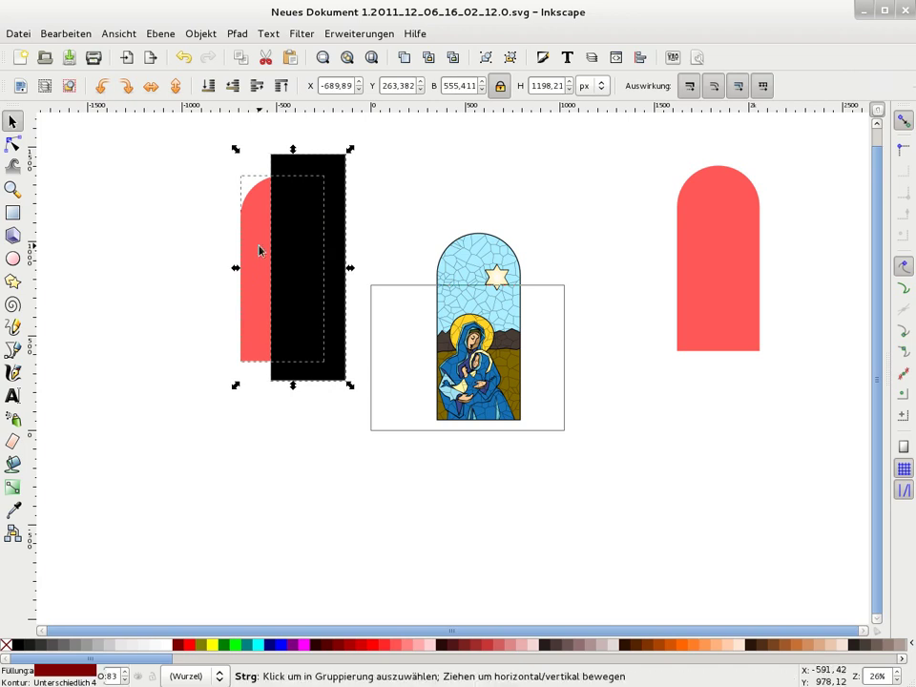
key(shift)
key(ctrl+asterisk)
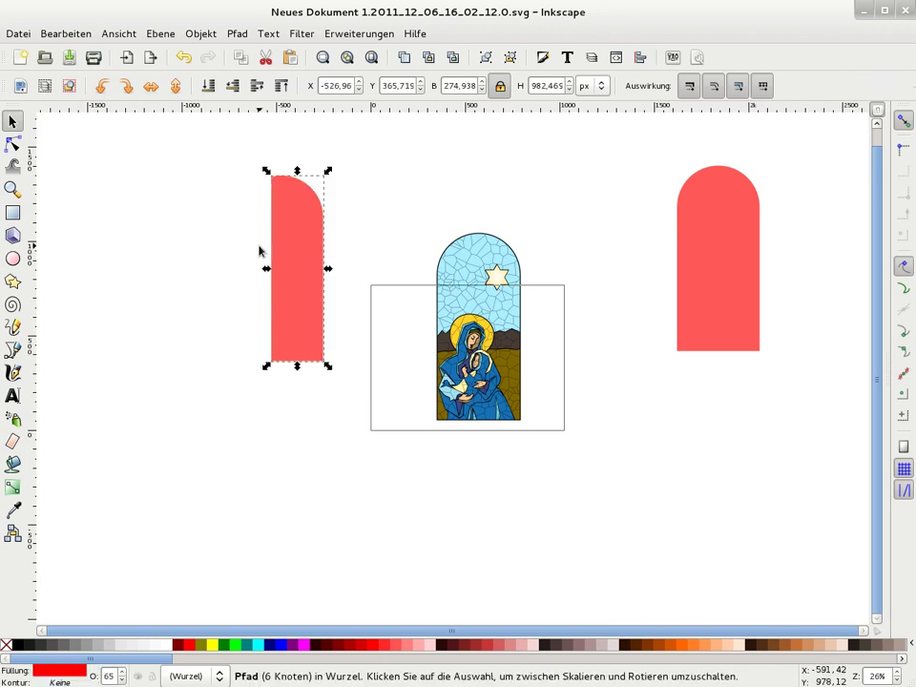
Add a node on the strip's left edge and bend that edge into a curve
click(12, 145)
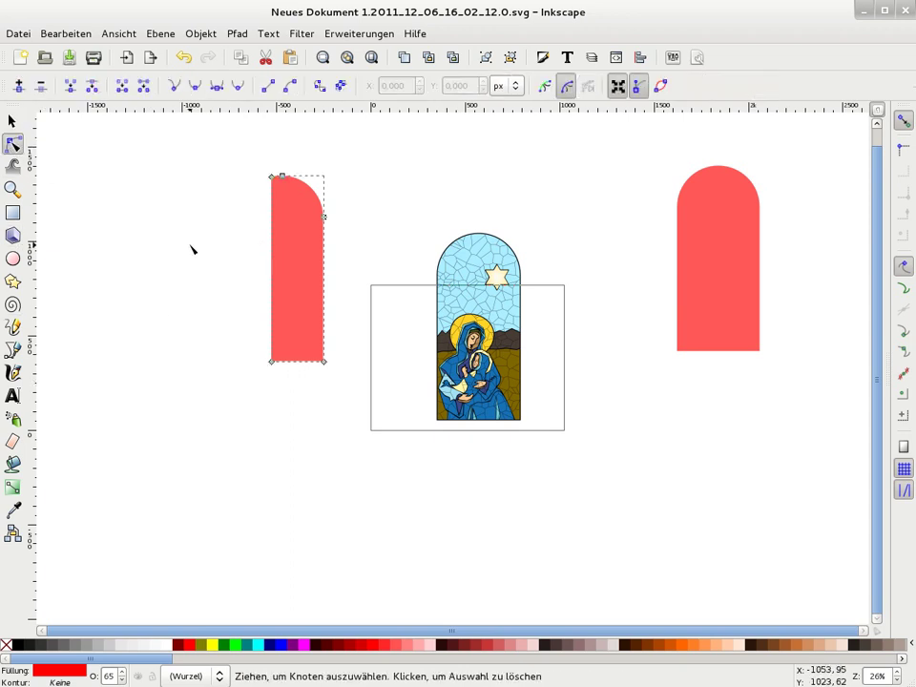
double_click(271, 265)
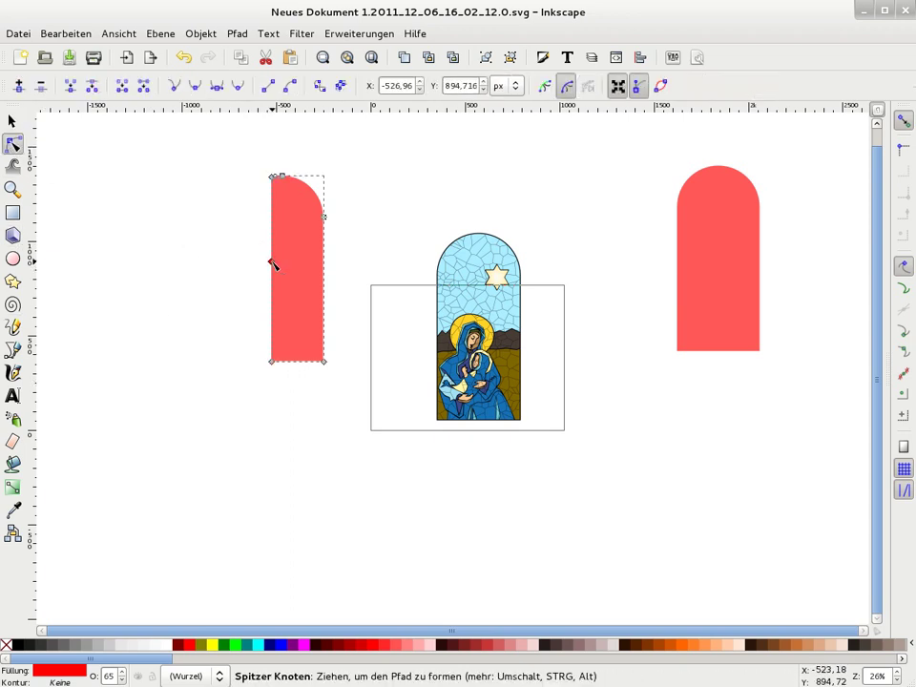
key(Left)
key(Left)
key(Left)
key(Left)
key(Left)
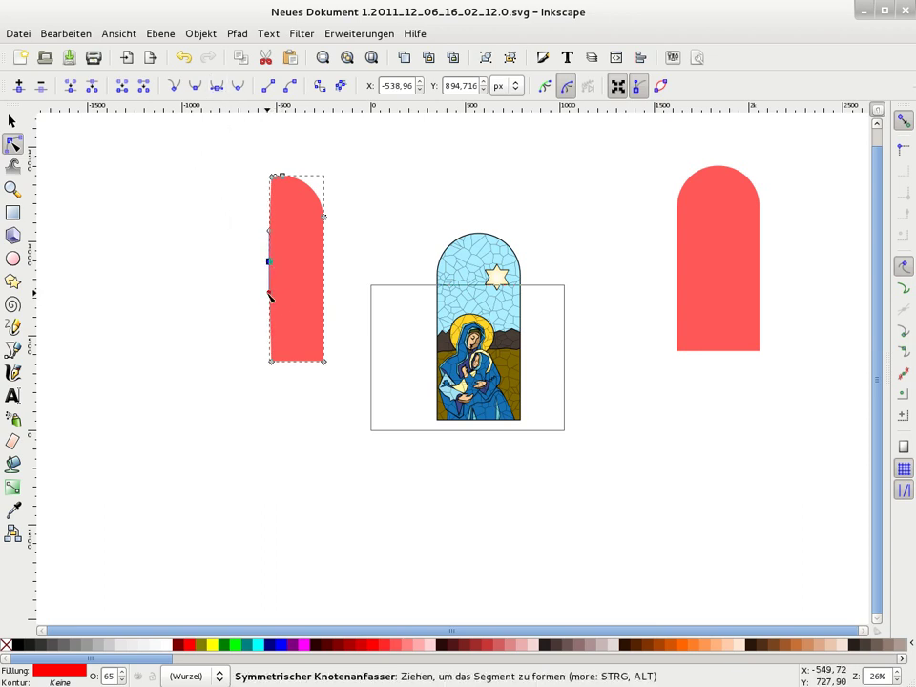
drag(270, 296, 285, 302)
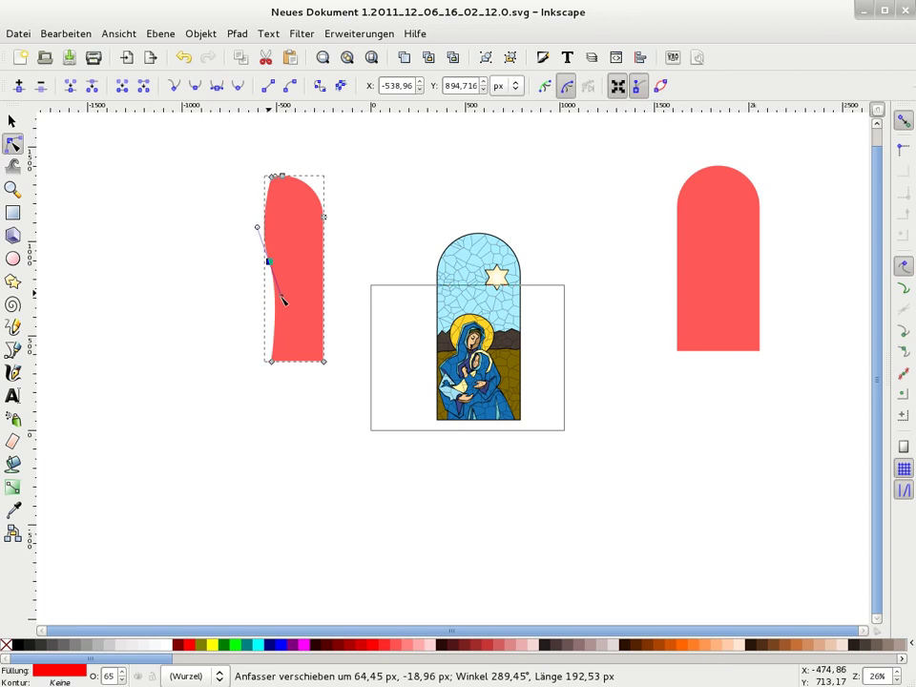
Move the strip over the stained-glass window, nudge it into place and fill it white
click(12, 121)
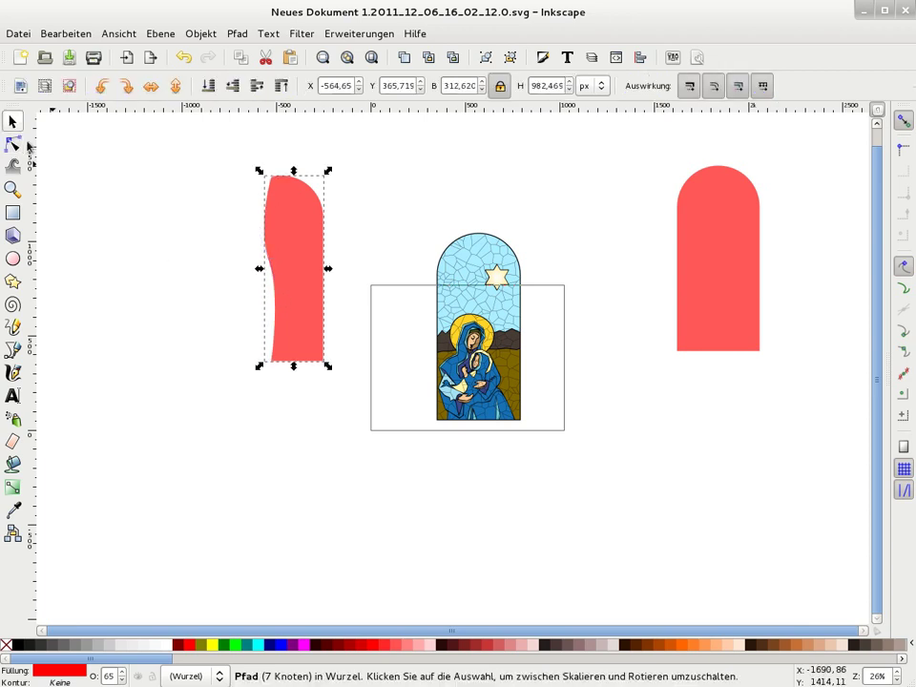
mouse_move(274, 241)
mouse_down()
mouse_move(354, 278)
mouse_move(477, 298)
mouse_up()
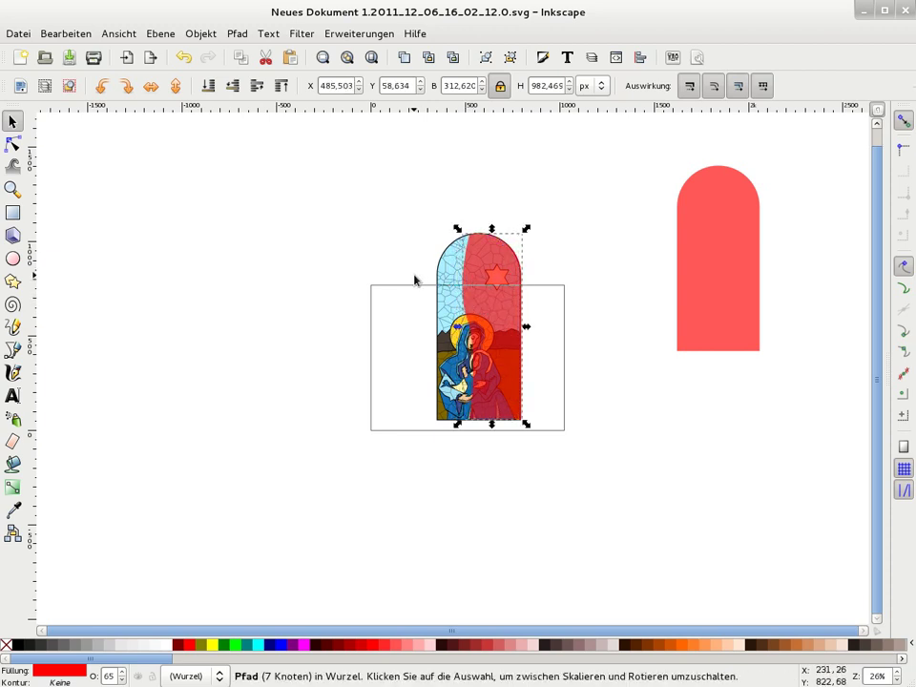
key(plus)
key(plus)
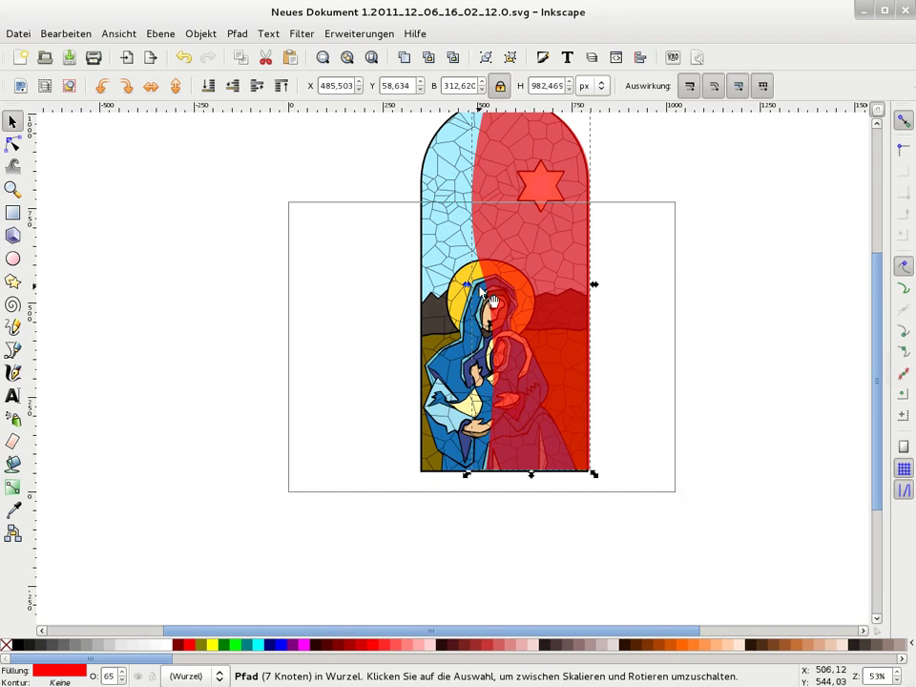
key(Left)
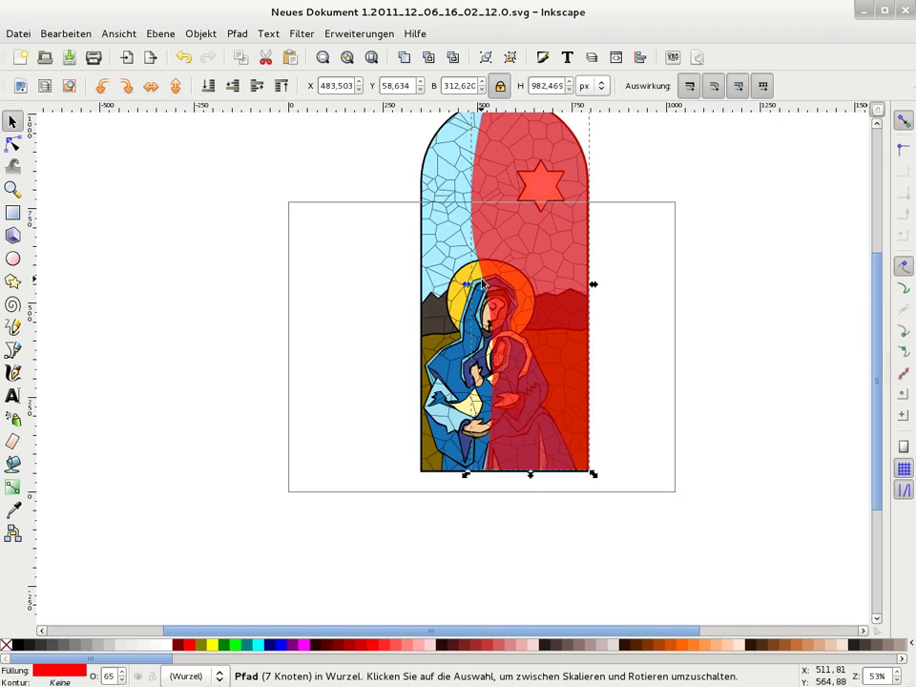
key(Down)
key(Down)
key(Down)
key(Left)
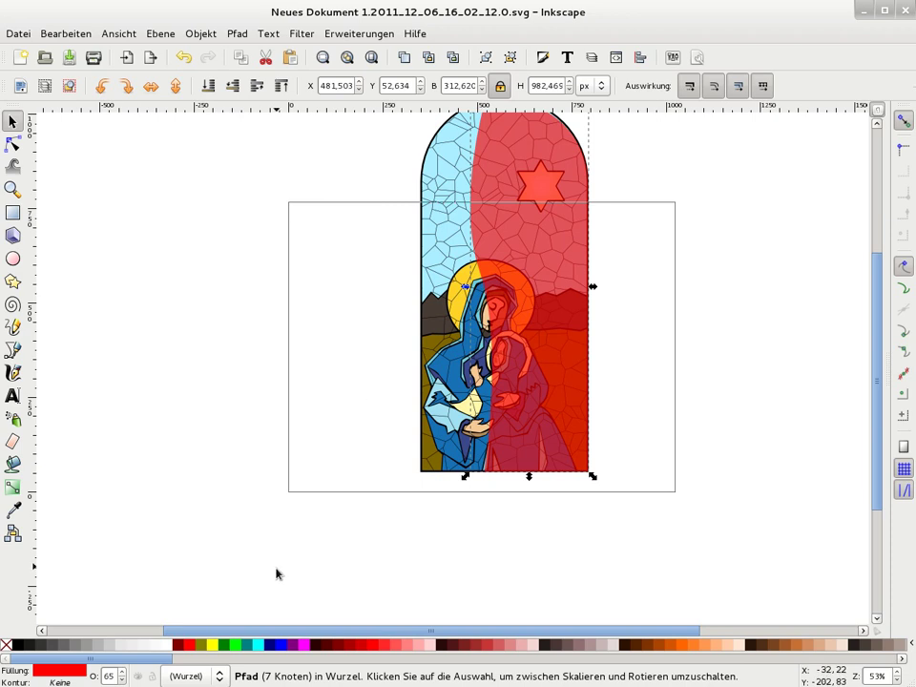
click(168, 649)
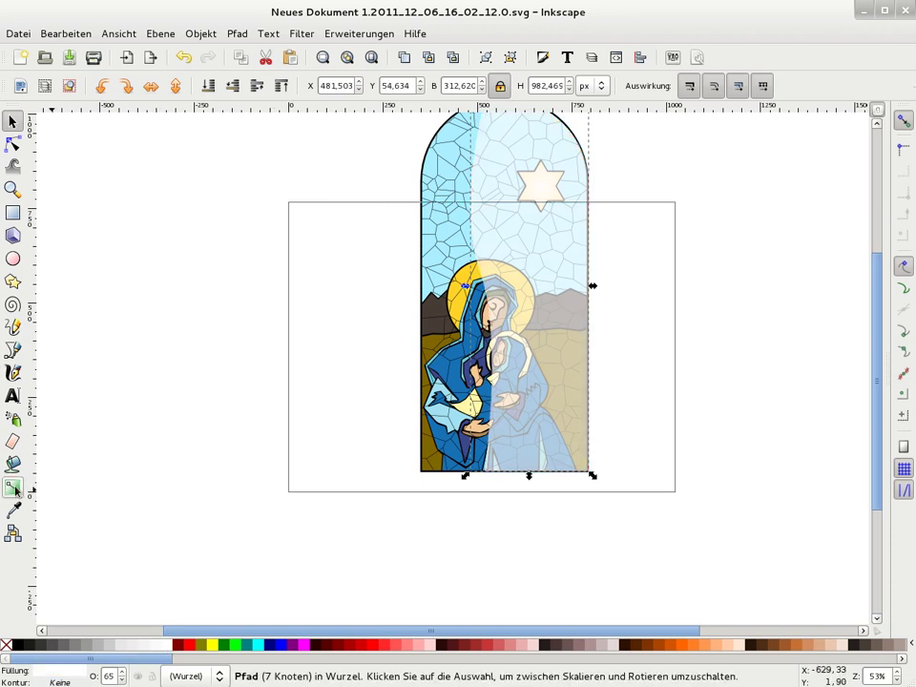
Add a linear gradient whose end stop fades to fully transparent, shifted slightly right
click(12, 487)
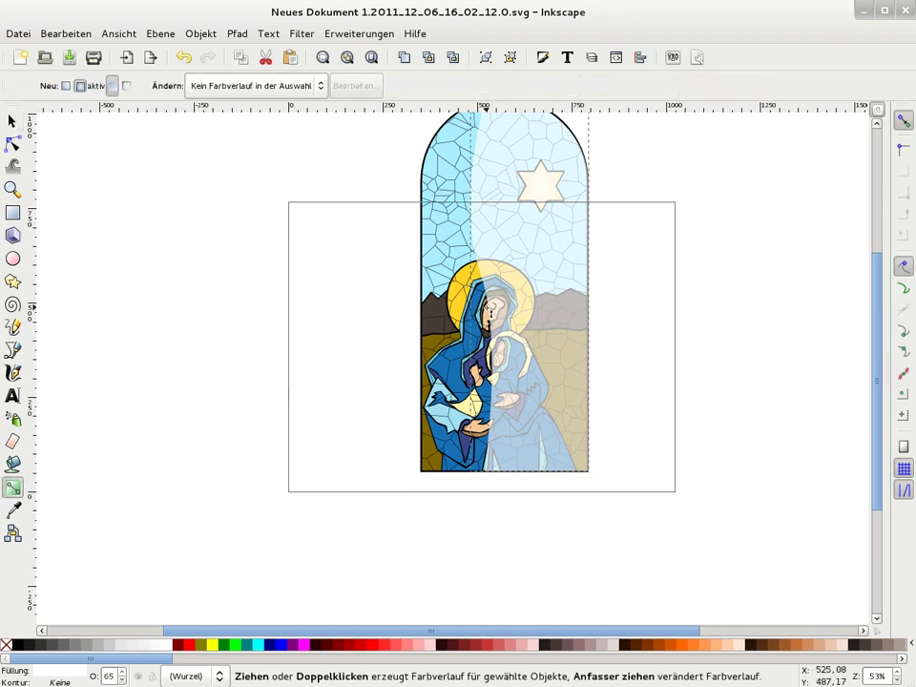
double_click(522, 289)
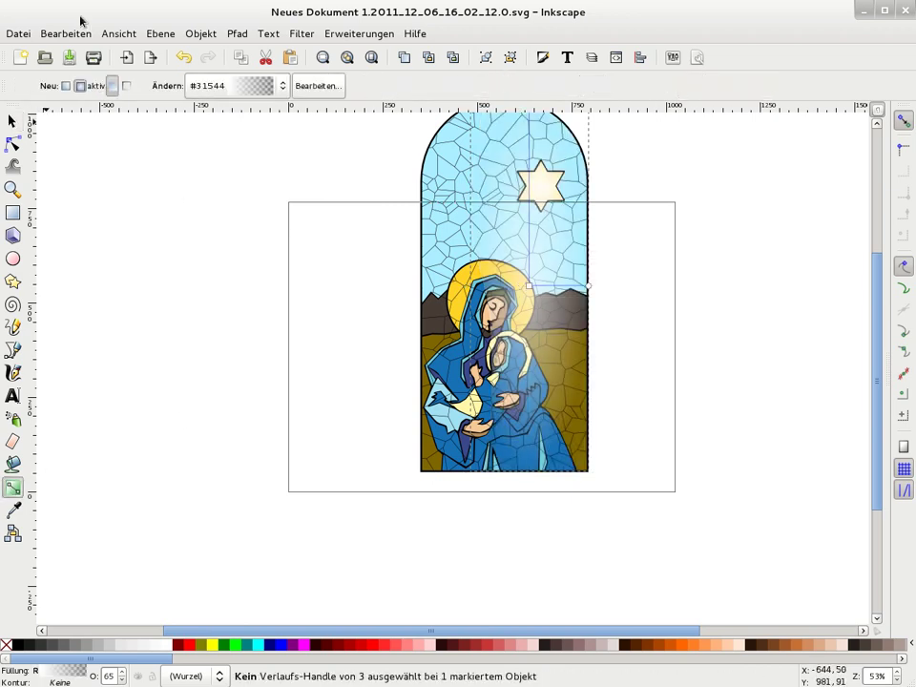
click(183, 57)
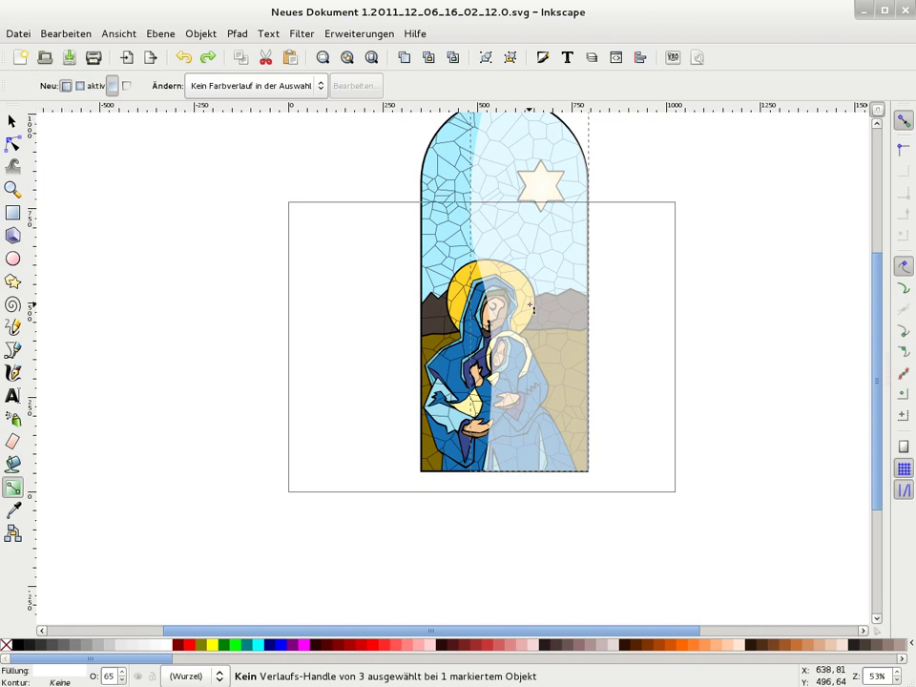
key(ctrl+shift+z)
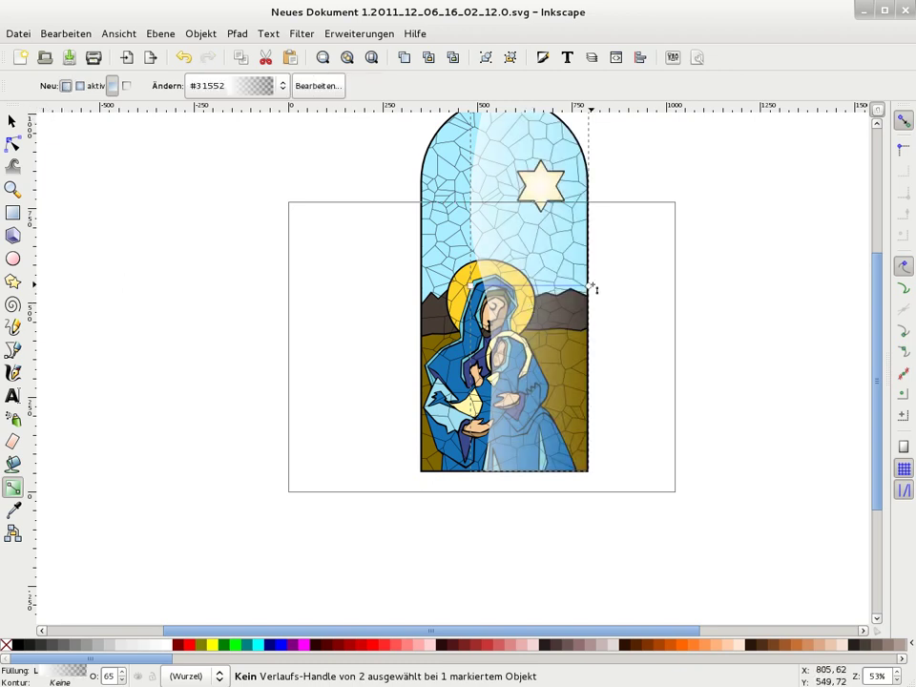
click(589, 286)
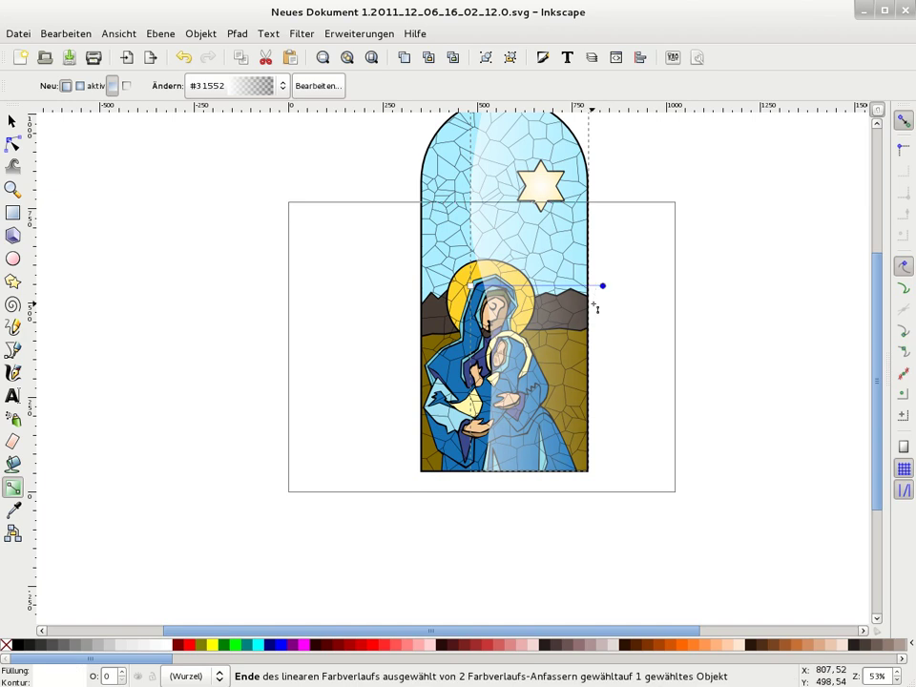
key(Right)
key(Right)
key(Right)
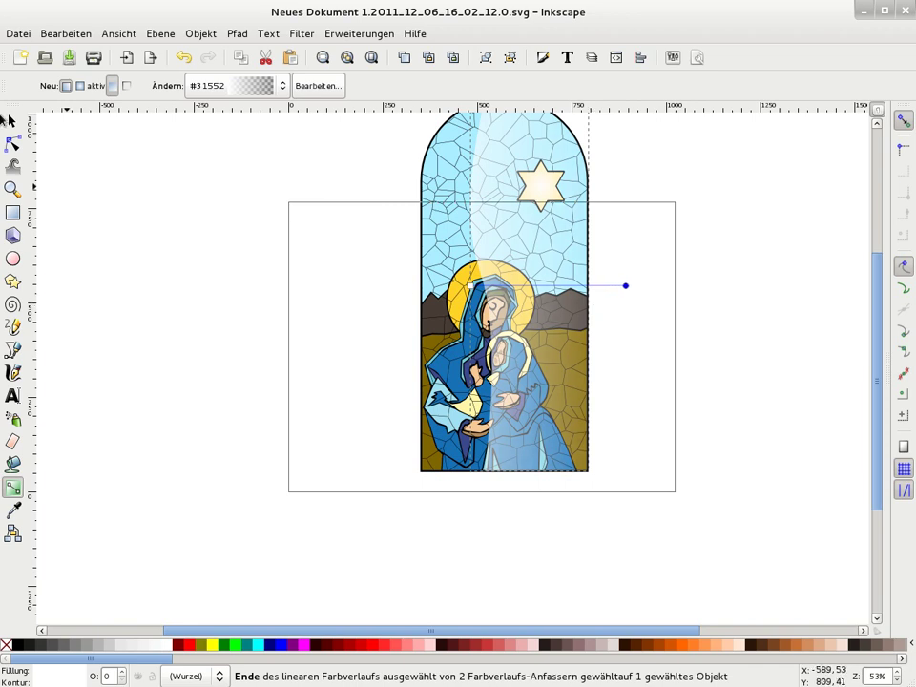
click(9, 121)
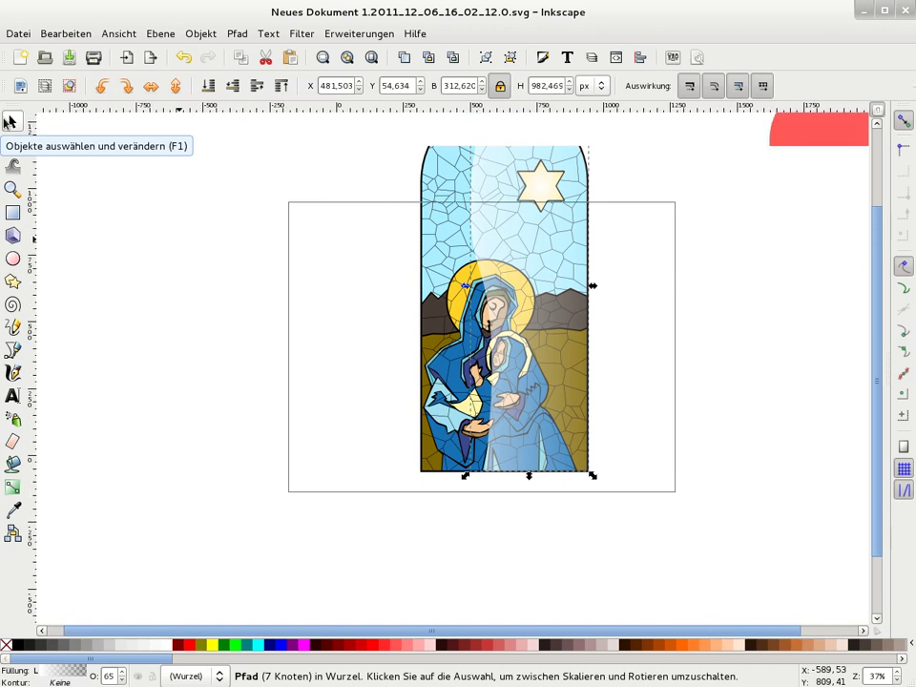
Make the red arch fully opaque dark brown and move it onto the window
key(minus)
key(minus)
key(minus)
drag(374, 213, 540, 421)
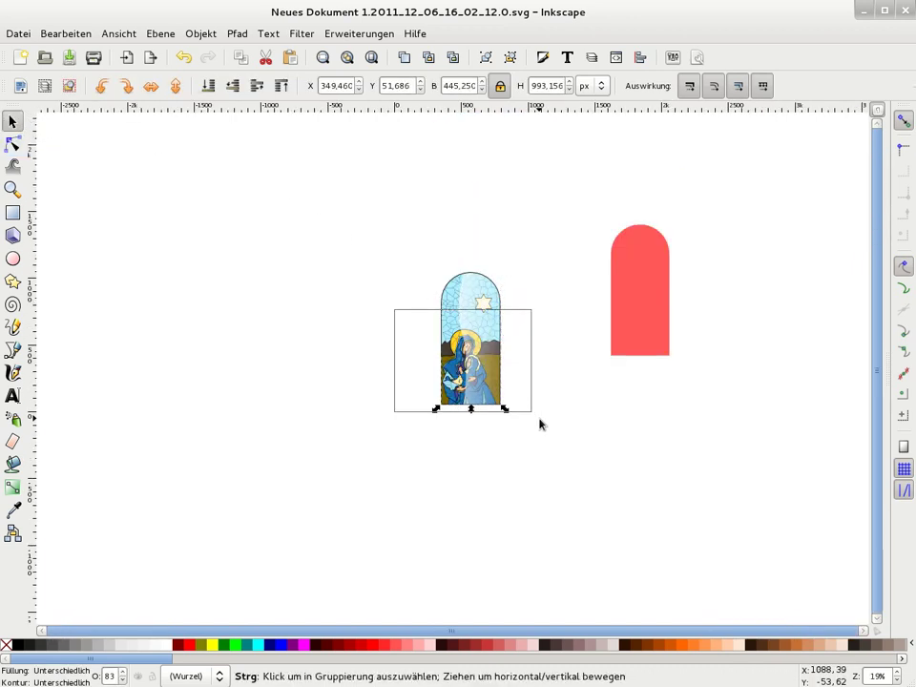
click(640, 268)
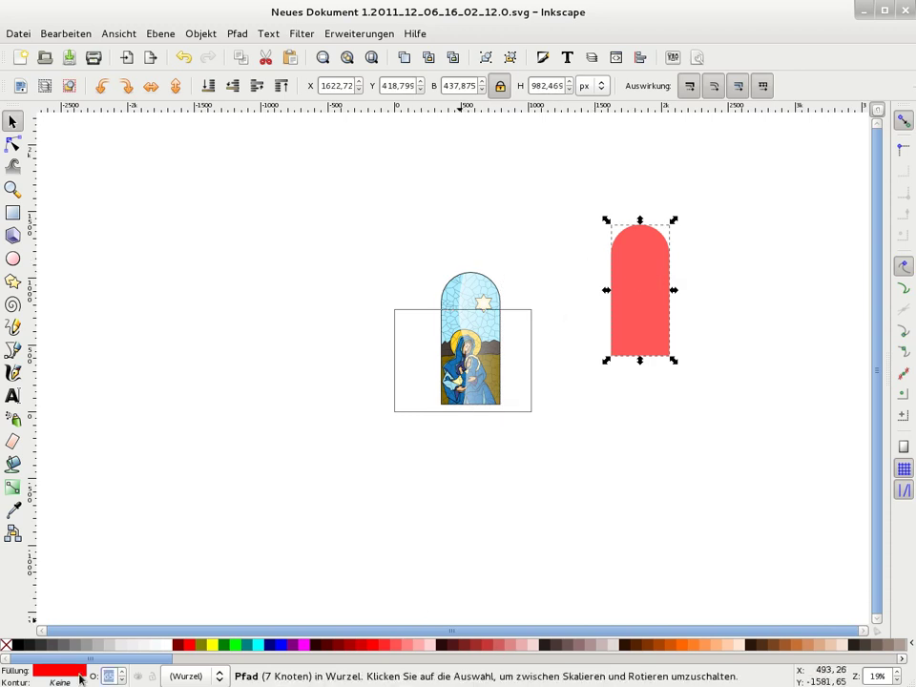
key(Return)
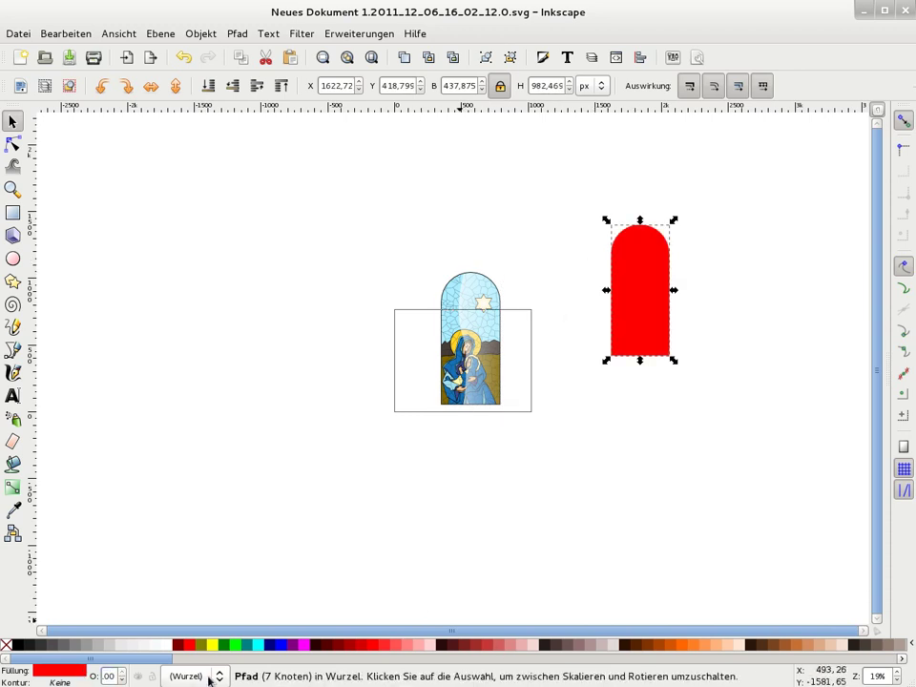
click(634, 645)
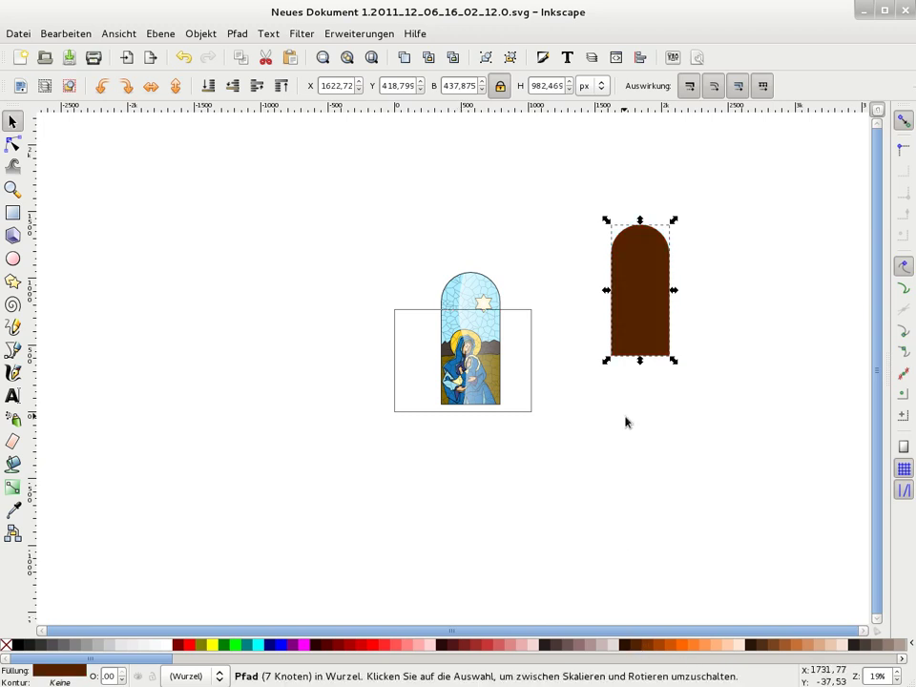
drag(644, 295, 468, 345)
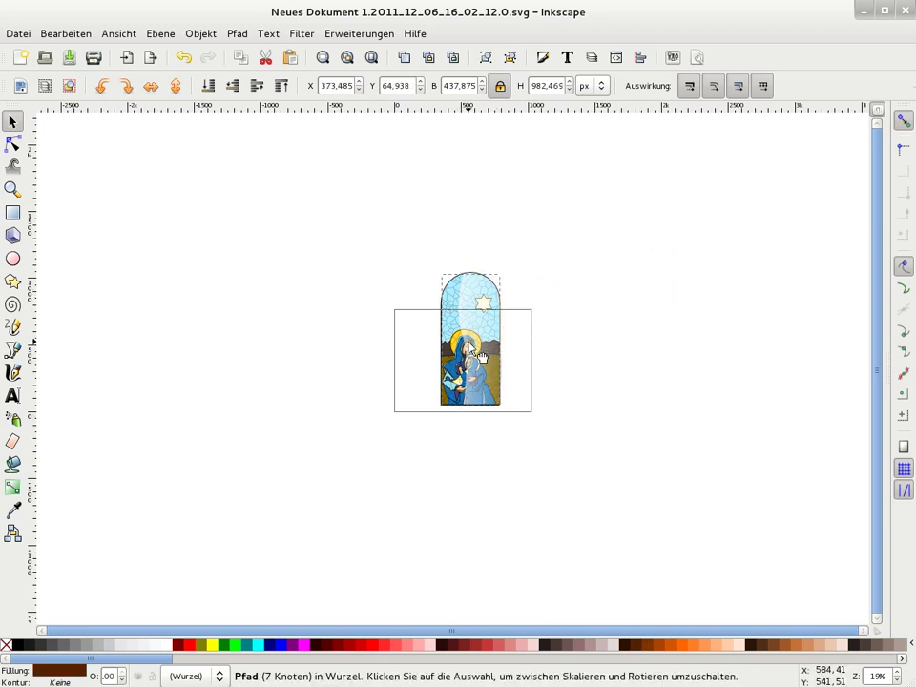
drag(467, 345, 467, 345)
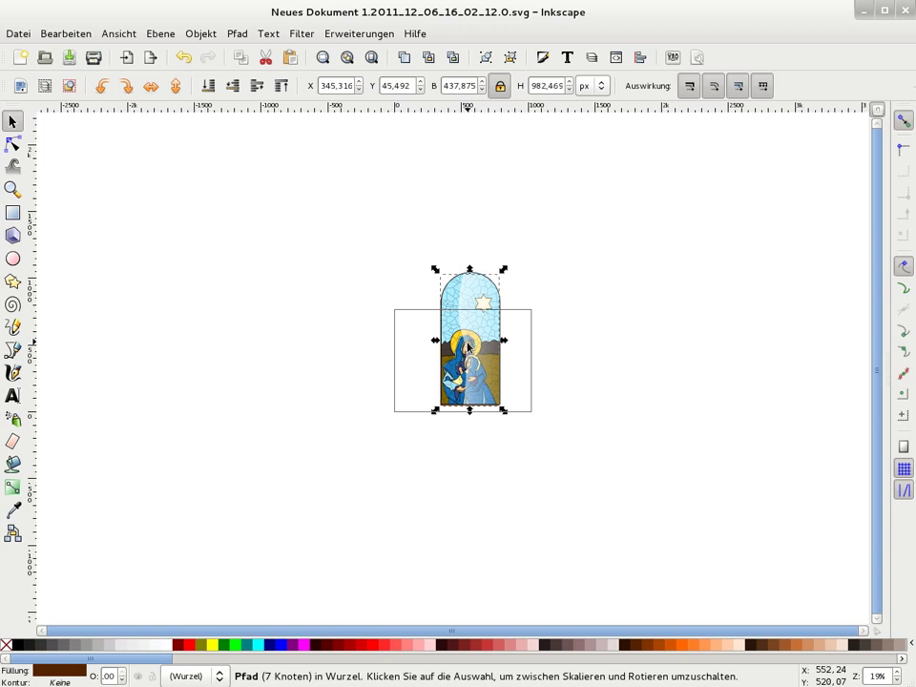
Apply a Dynamic Offset to the arch and widen it into a frame
click(231, 34)
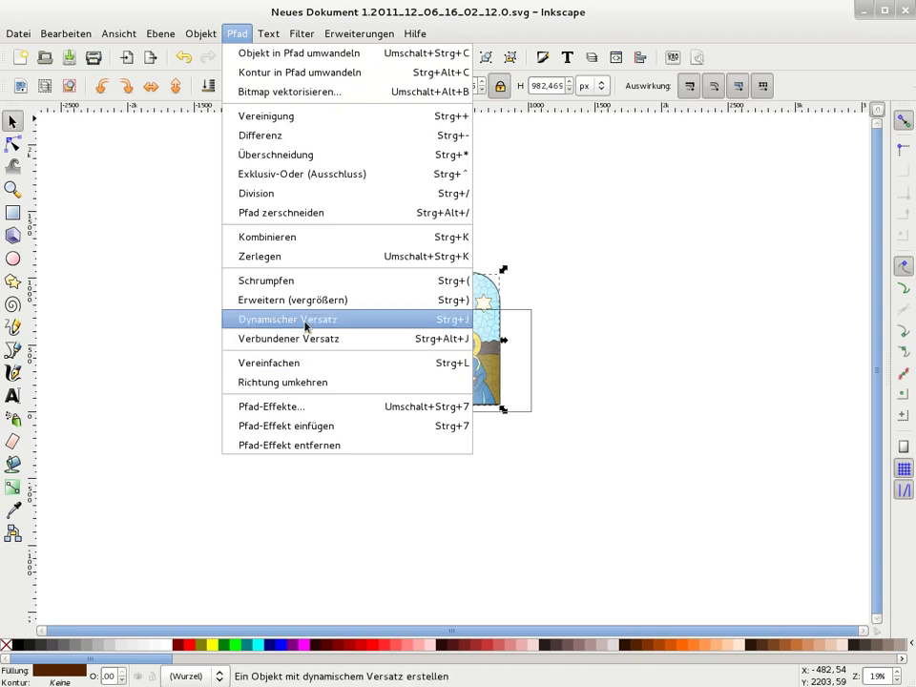
click(305, 323)
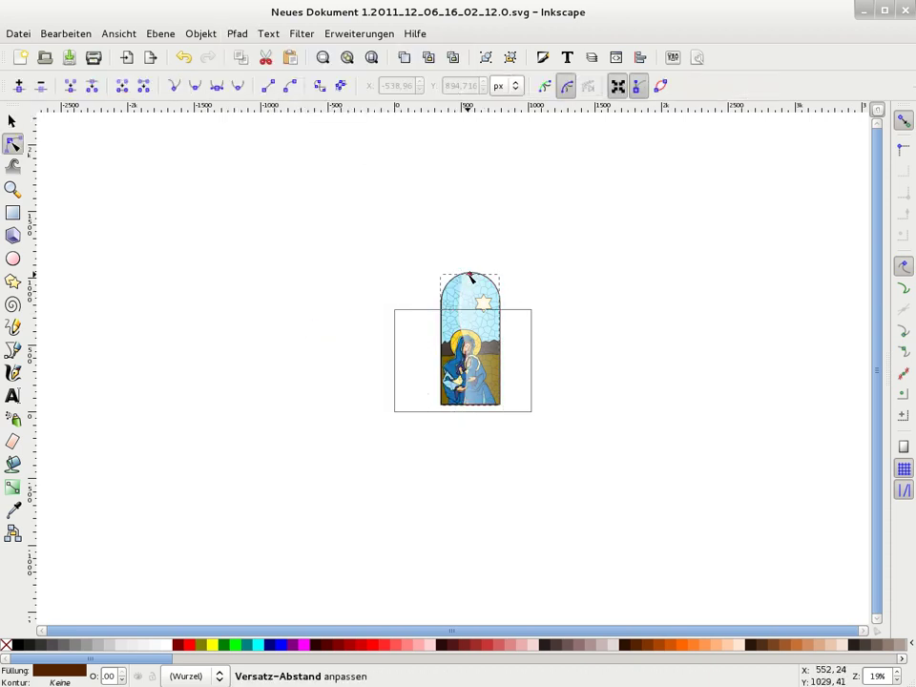
drag(470, 276, 472, 272)
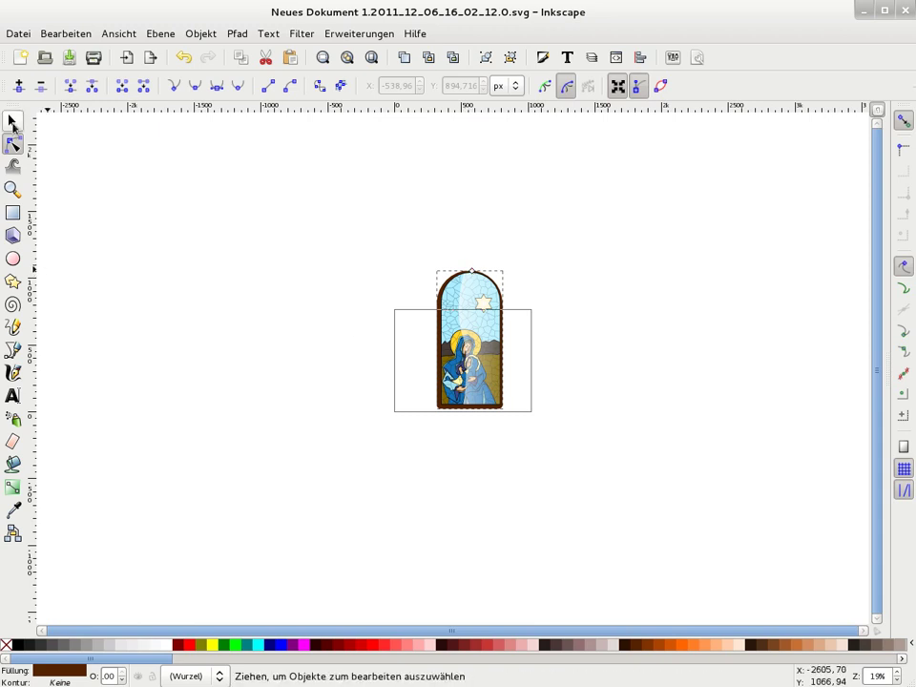
Nudge the frame, then group the stained-glass window with its brown frame
click(12, 122)
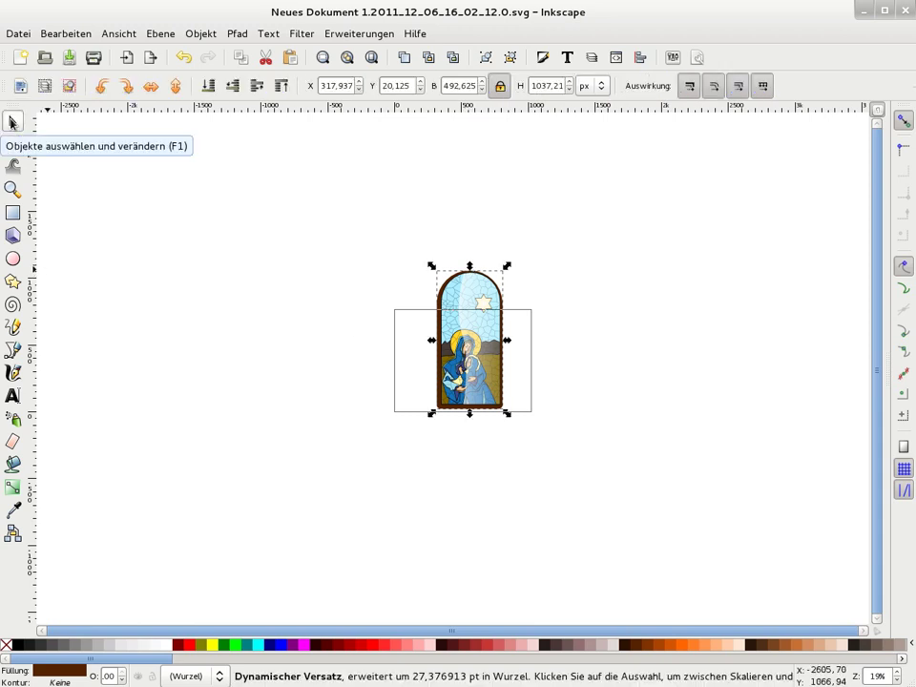
key(Up)
key(Up)
key(Up)
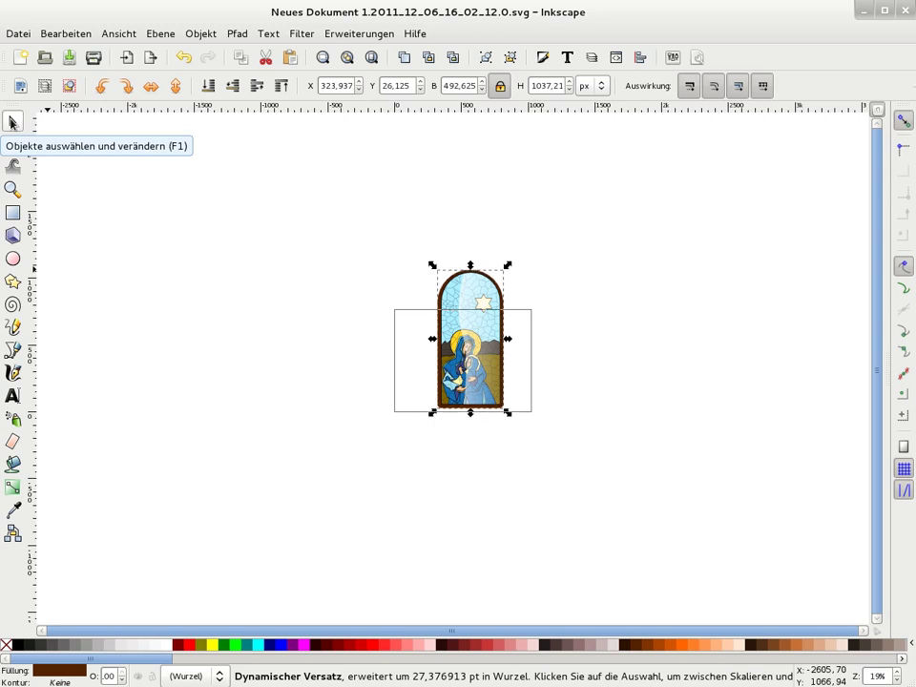
click(223, 204)
mouse_move(365, 195)
mouse_down()
mouse_move(453, 339)
mouse_move(644, 532)
mouse_up()
key(ctrl+g)
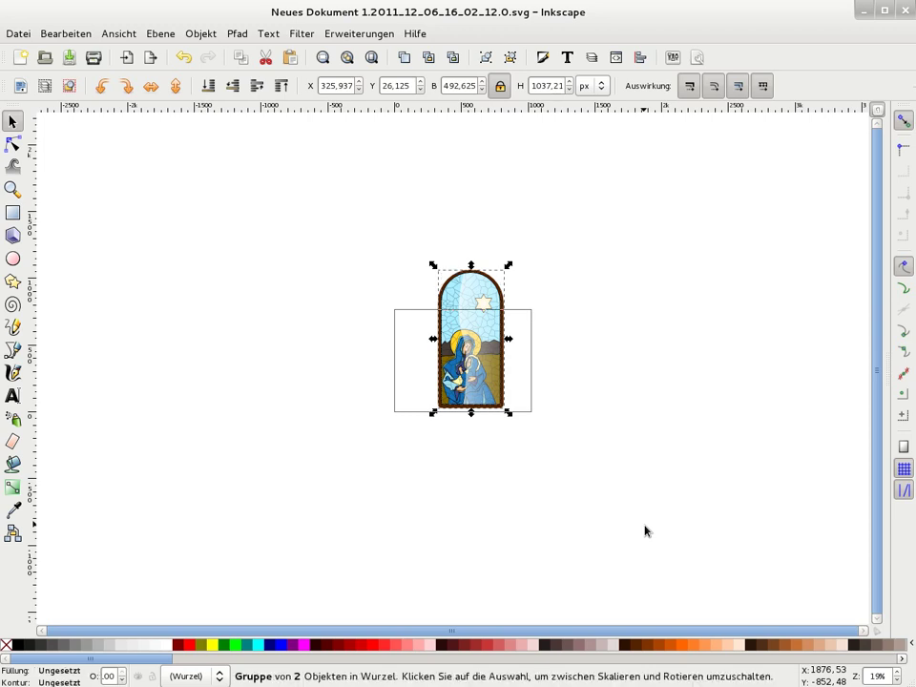
Scale the group to about 76% and position it in the page's upper middle
drag(507, 264, 470, 323)
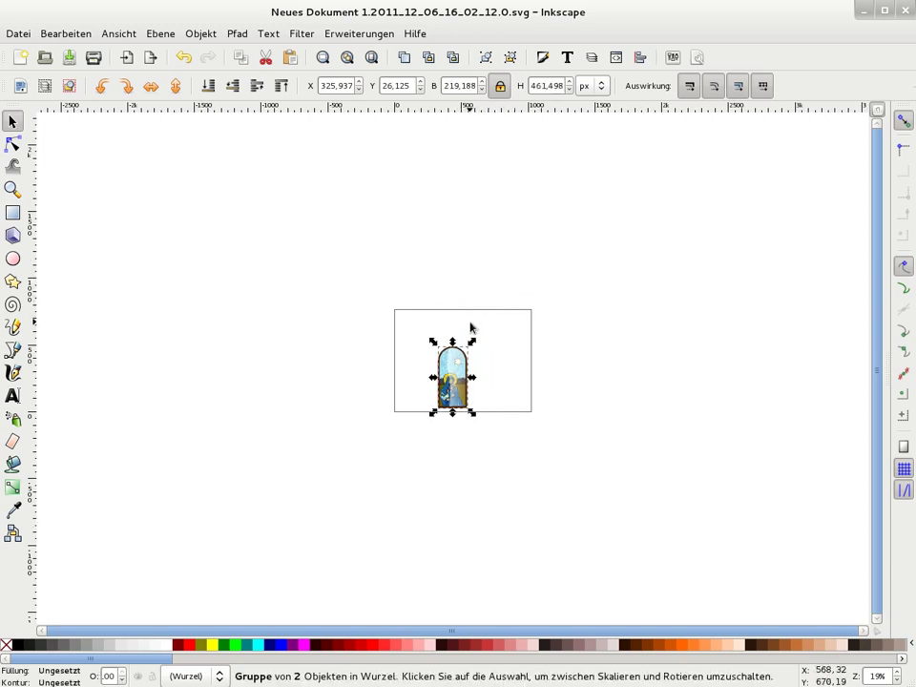
key(plus)
key(plus)
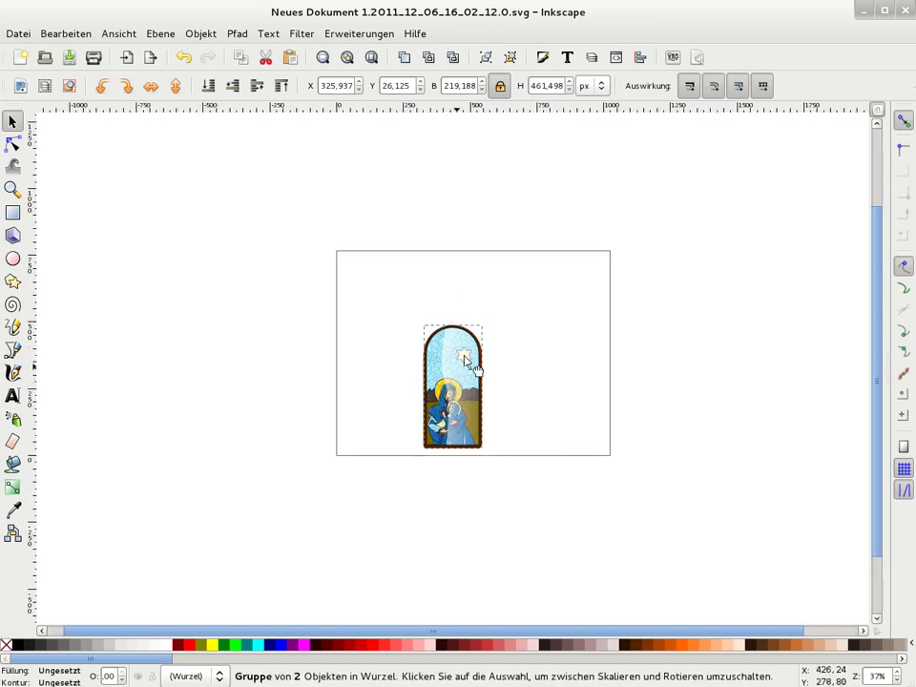
drag(486, 303, 470, 336)
click(213, 320)
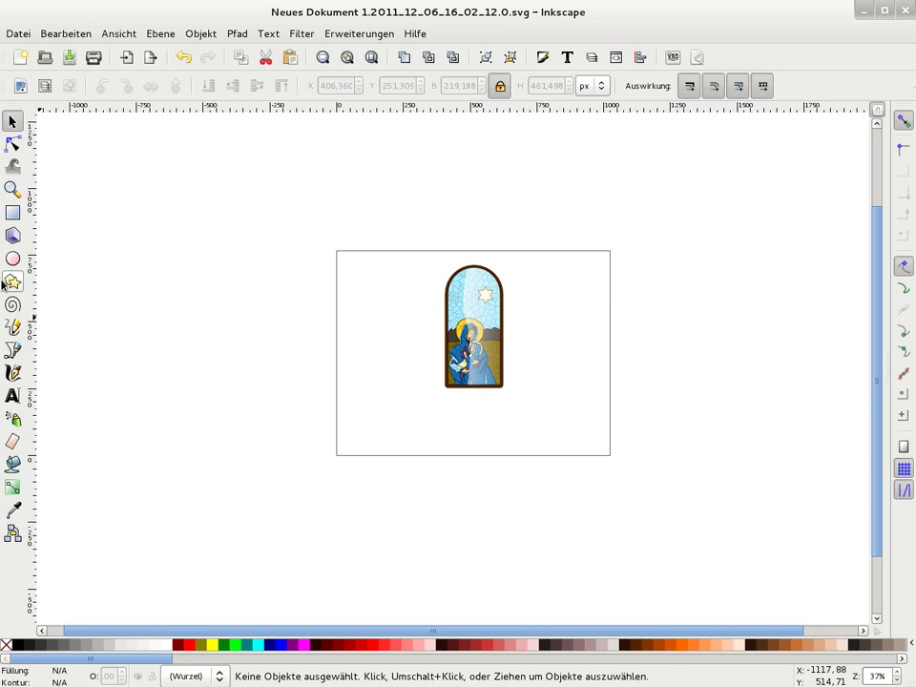
click(12, 212)
Draw a black rectangle covering the whole page
drag(325, 246, 621, 462)
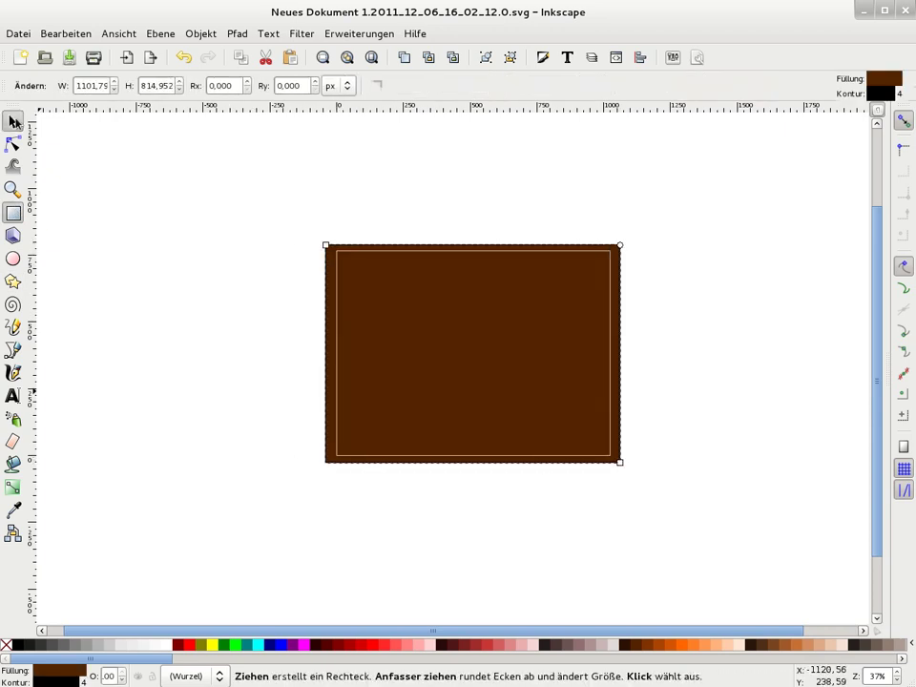
click(12, 121)
click(21, 646)
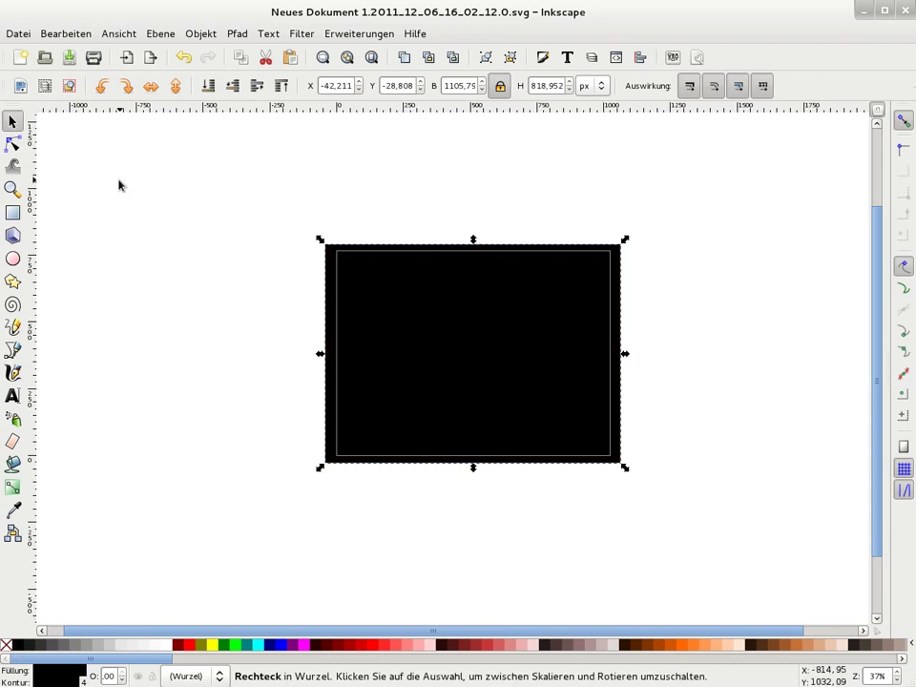
Give the rectangle a reversed radial gradient with a 70% gray centre stop
click(12, 486)
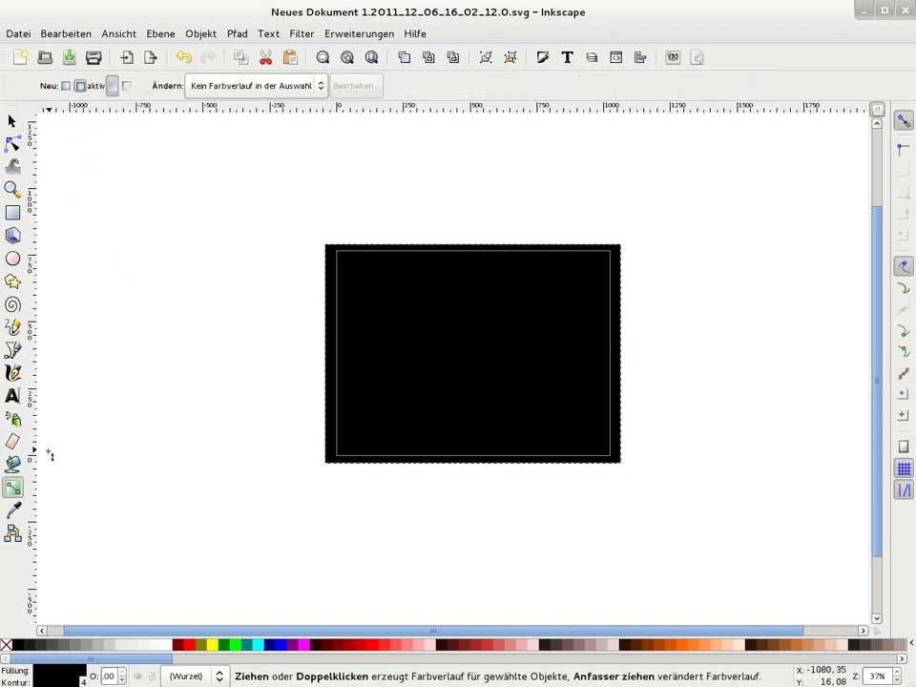
double_click(416, 361)
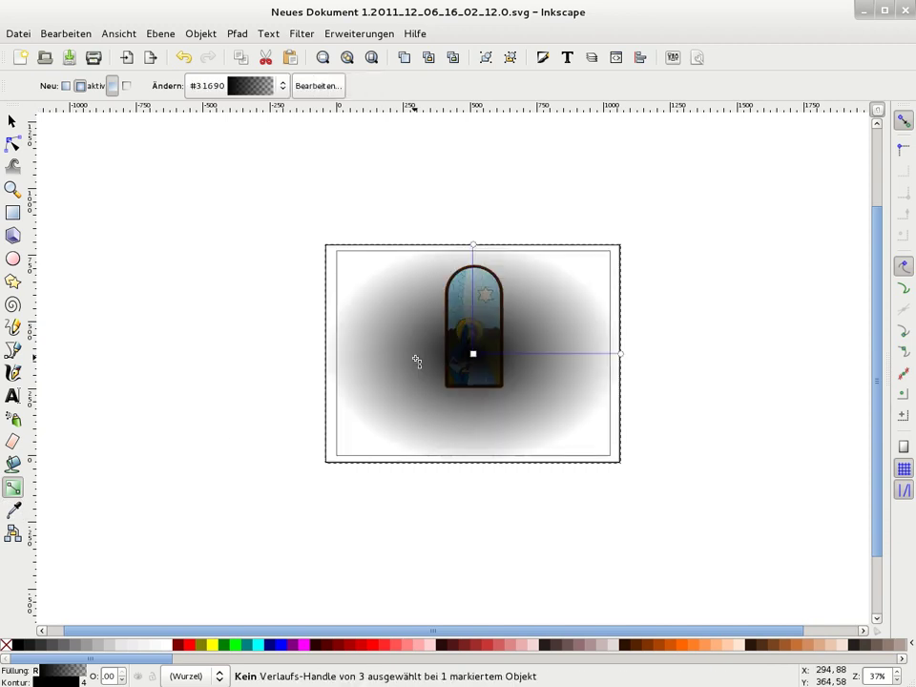
key(shift+r)
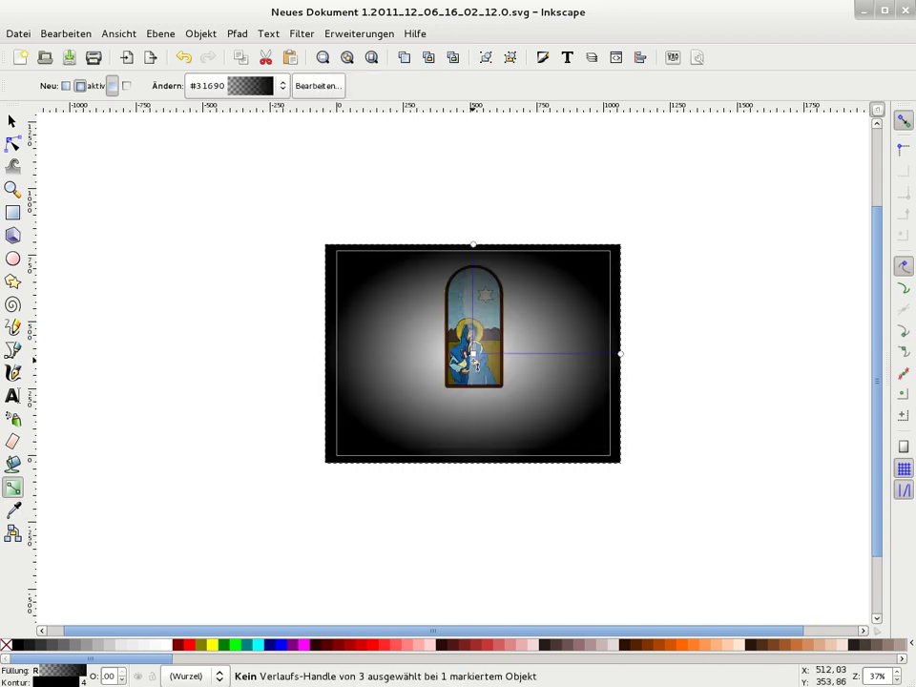
click(473, 353)
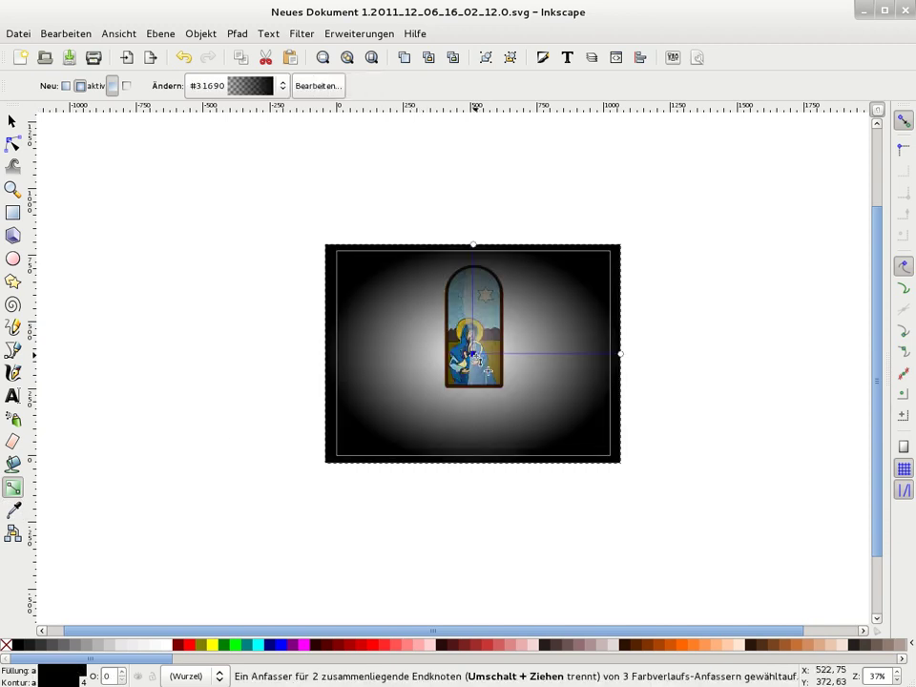
click(51, 650)
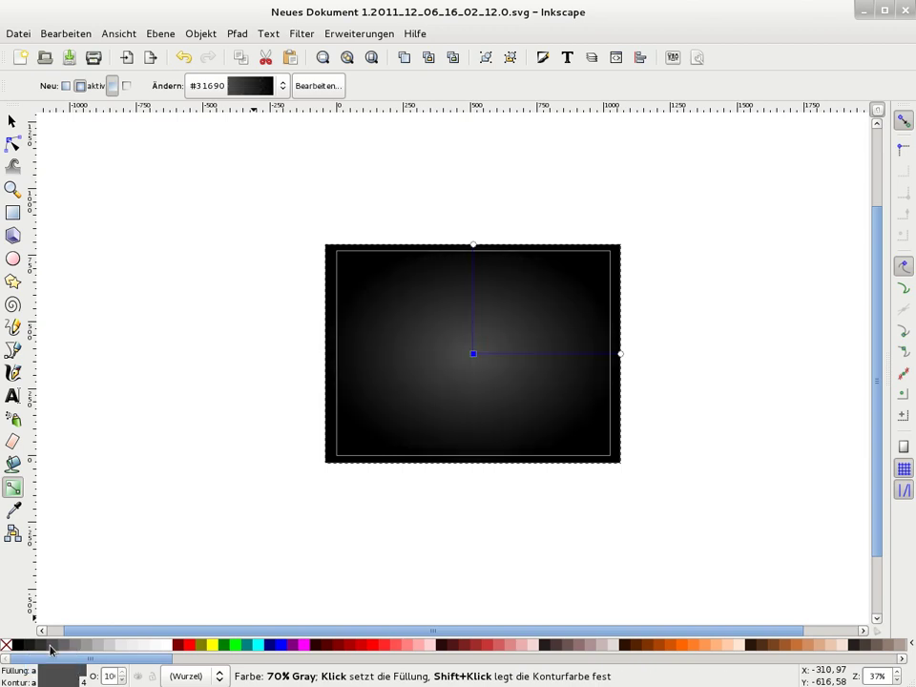
click(12, 122)
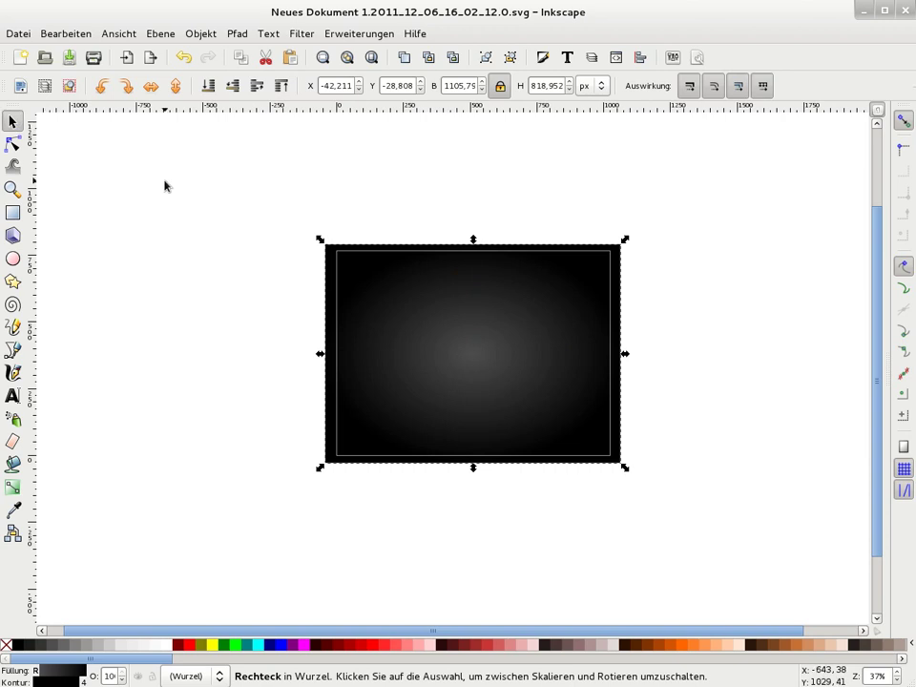
Pull the glow's radii inward and move its centre up behind the window
click(12, 487)
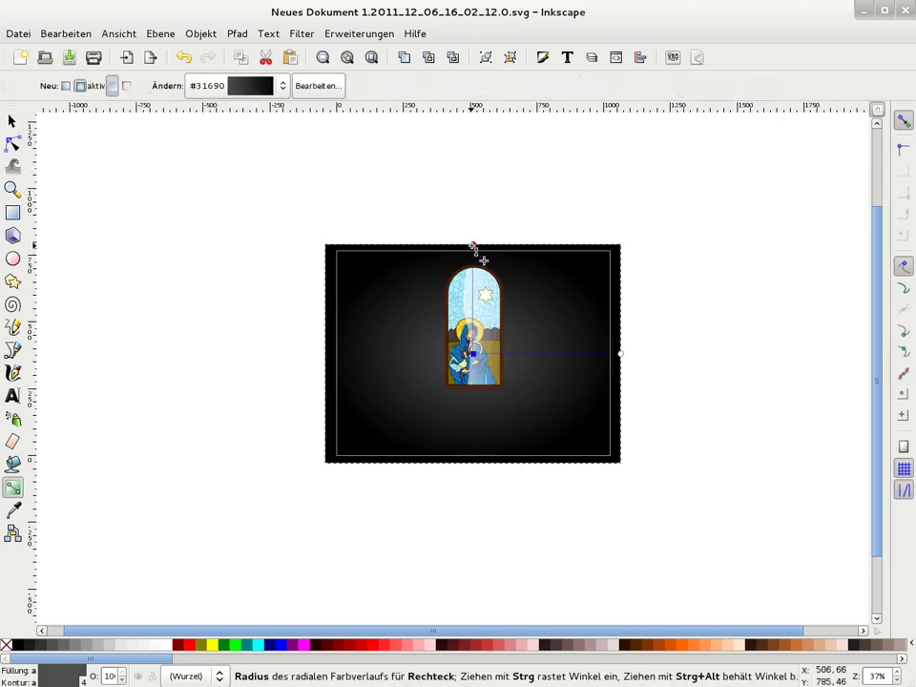
drag(474, 249, 473, 278)
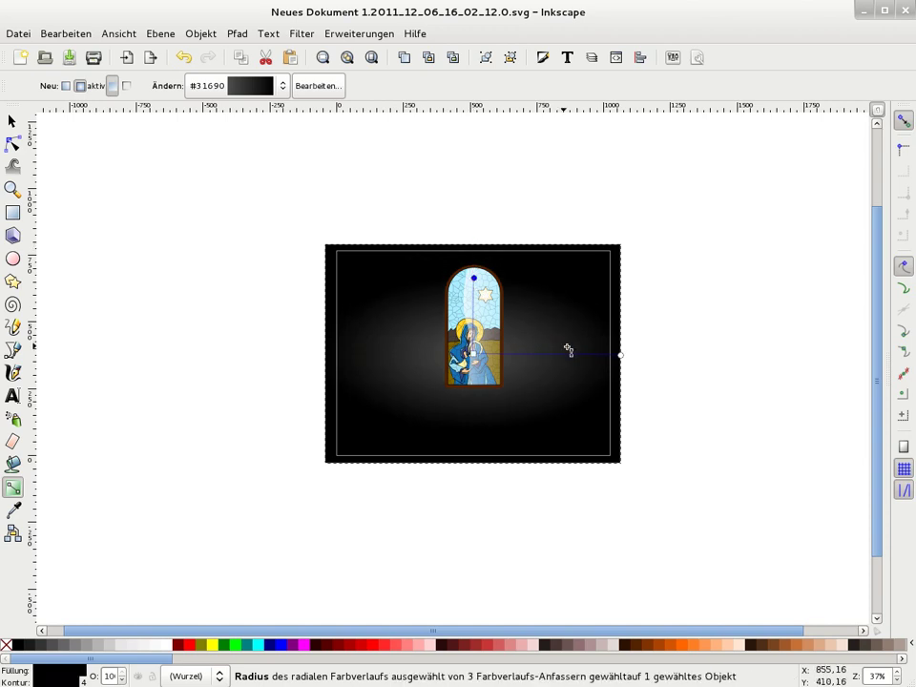
drag(614, 359, 564, 356)
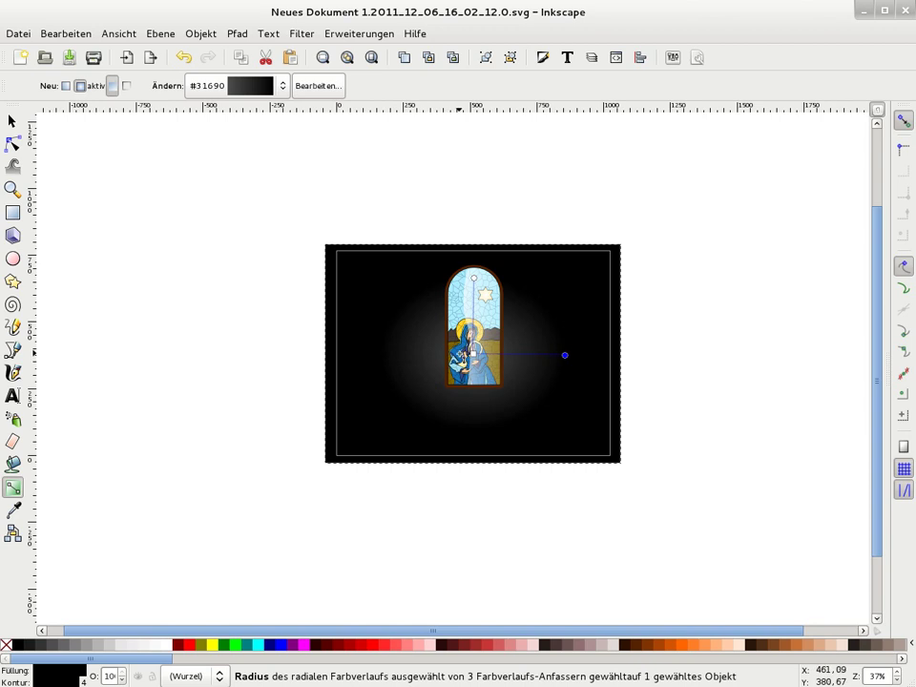
drag(486, 370, 486, 352)
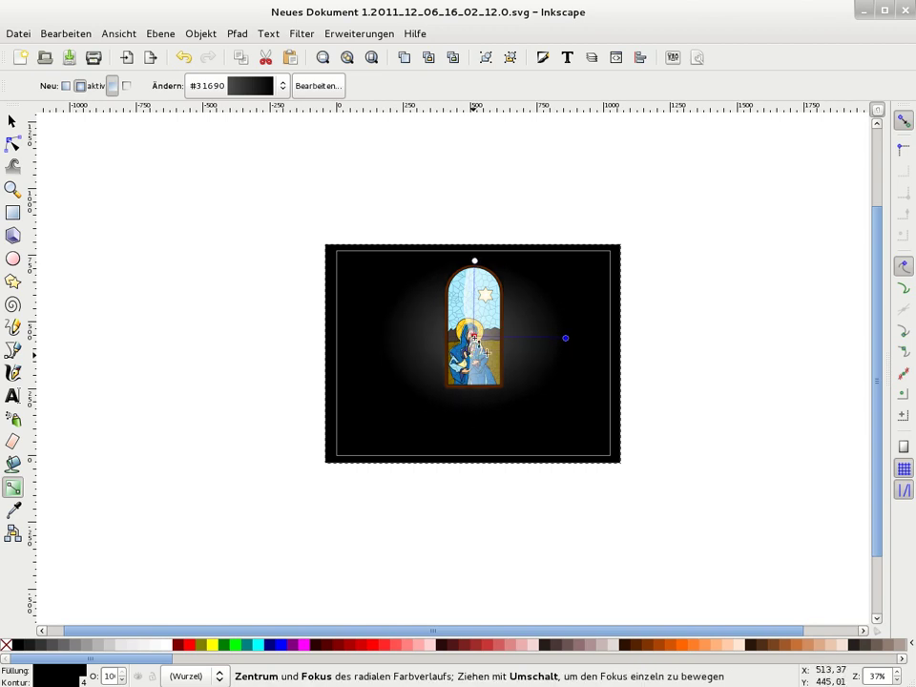
click(12, 121)
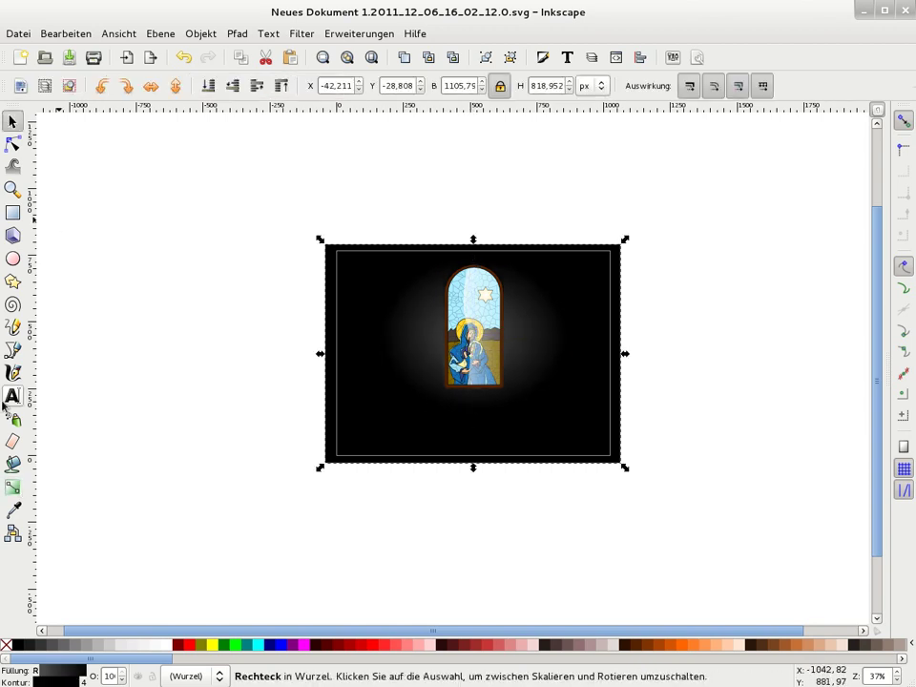
Draw an ellipse beside the card, filled white with no outline
click(12, 258)
drag(98, 296, 206, 371)
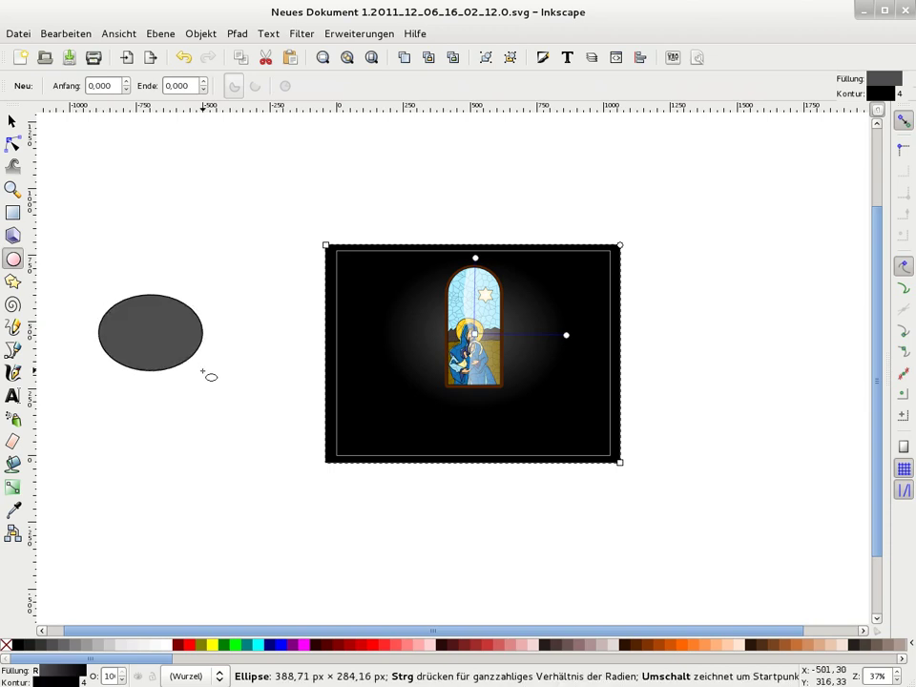
click(12, 120)
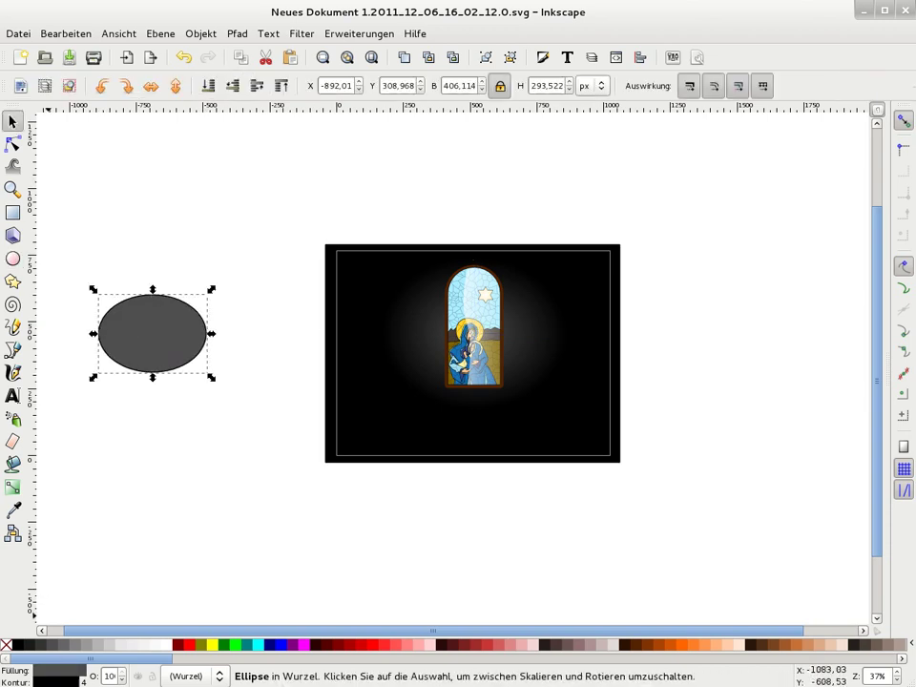
click(167, 648)
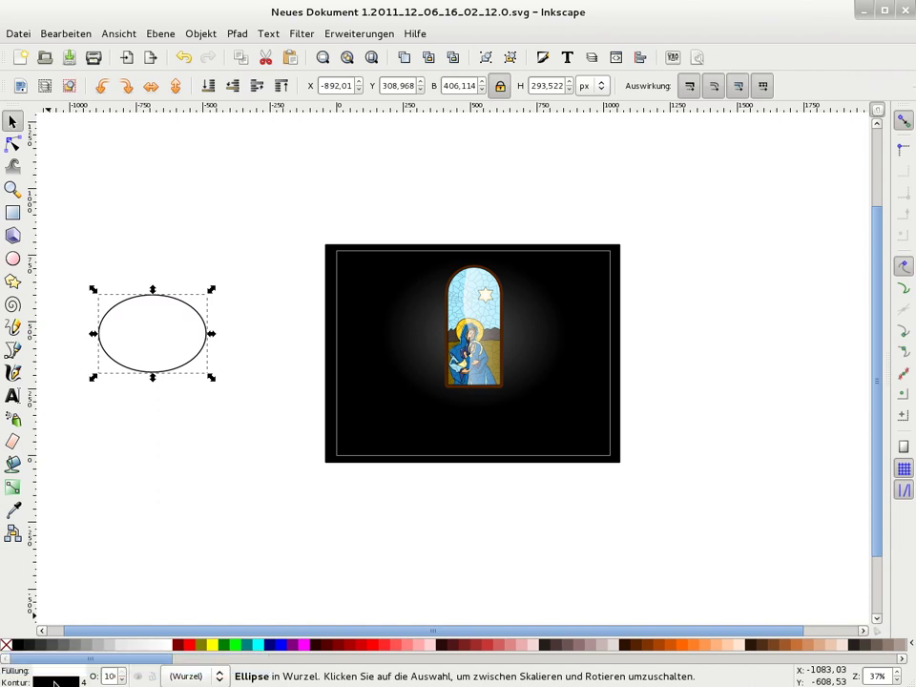
right_click(54, 681)
click(67, 668)
Move the white ellipse onto the middle of the window and shrink it
drag(134, 329, 452, 326)
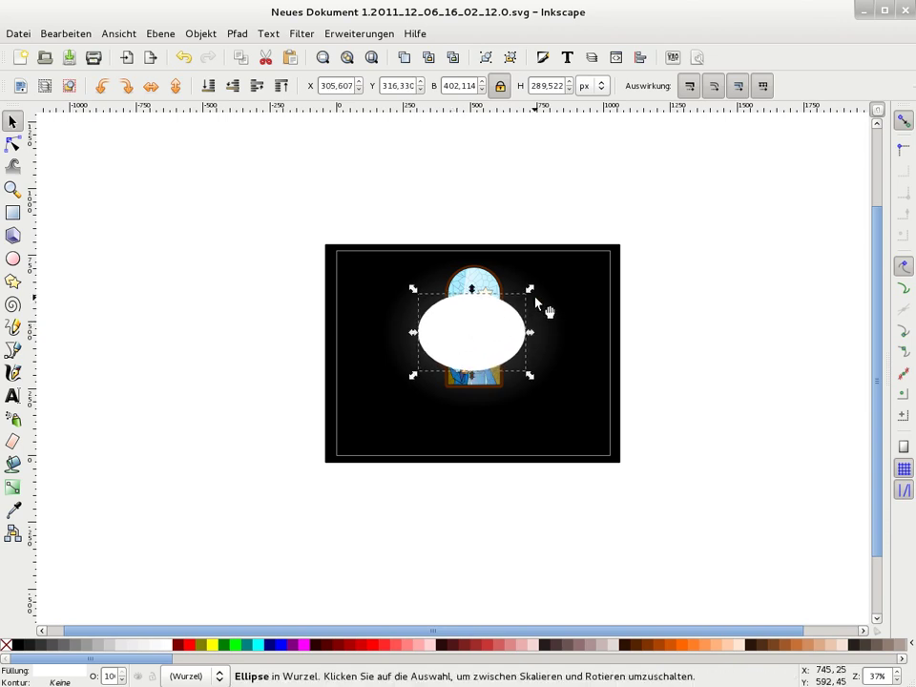
drag(529, 289, 510, 306)
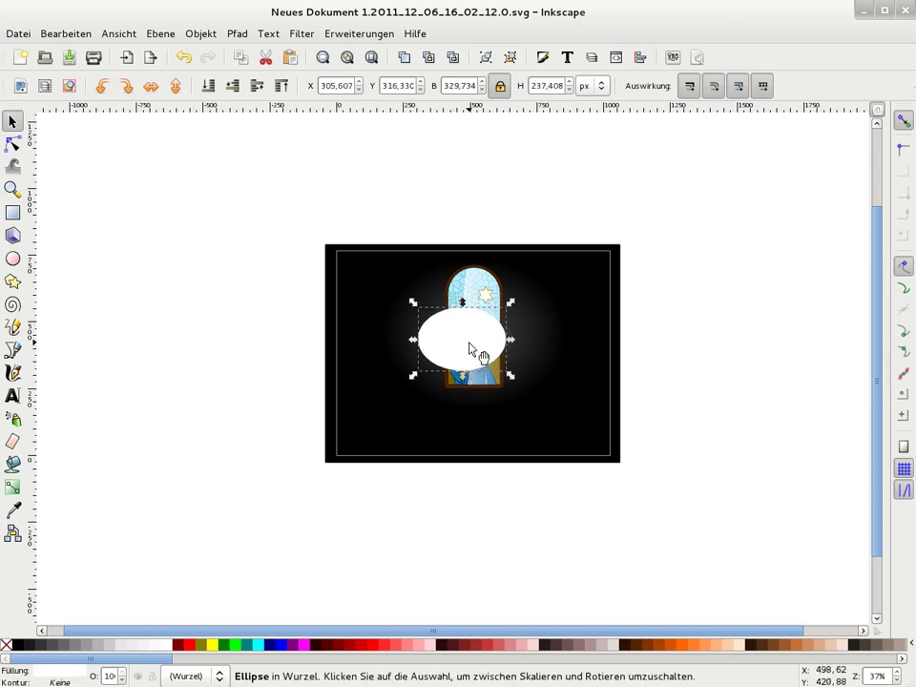
drag(474, 352, 477, 347)
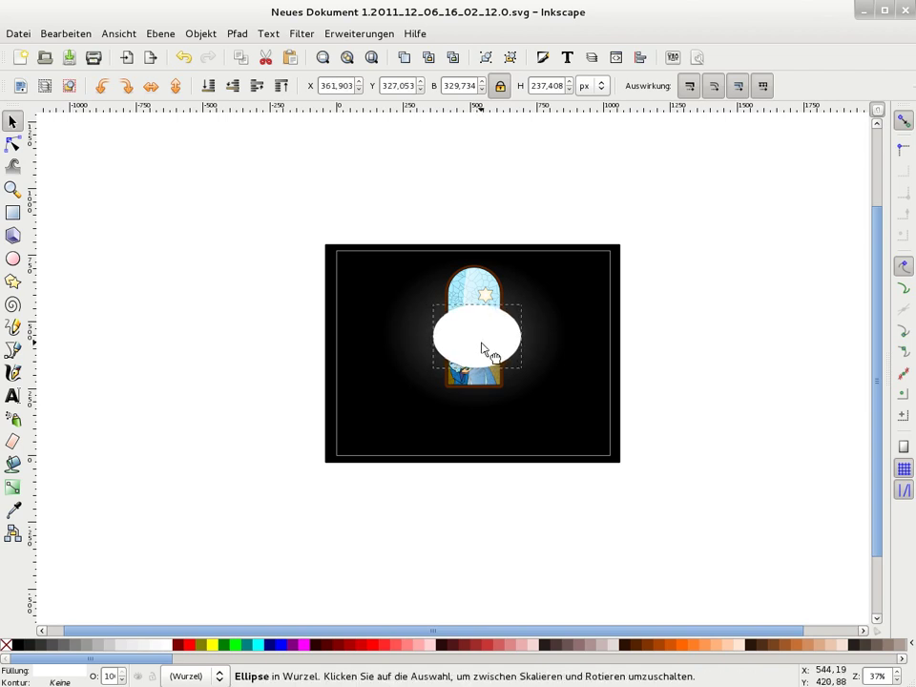
click(540, 58)
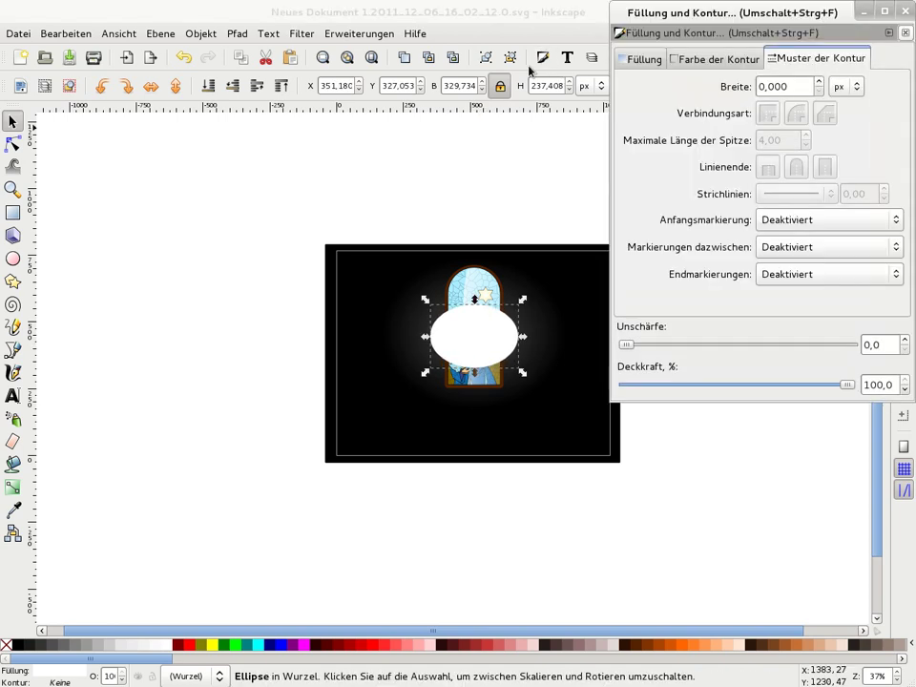
Blur the white ellipse to 21 and lower its opacity
click(904, 343)
click(905, 340)
drag(847, 386, 748, 386)
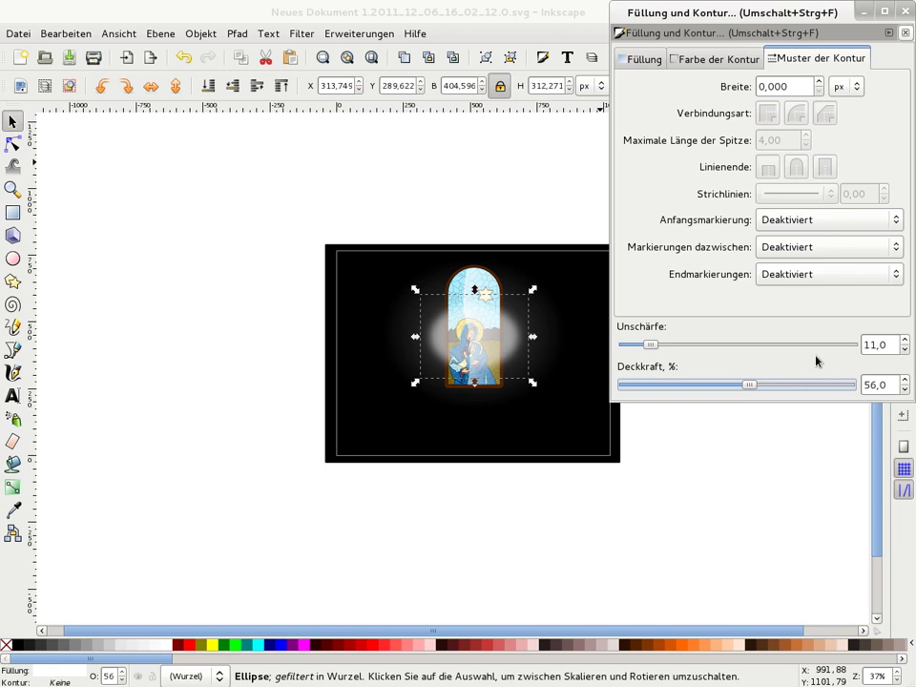
click(903, 339)
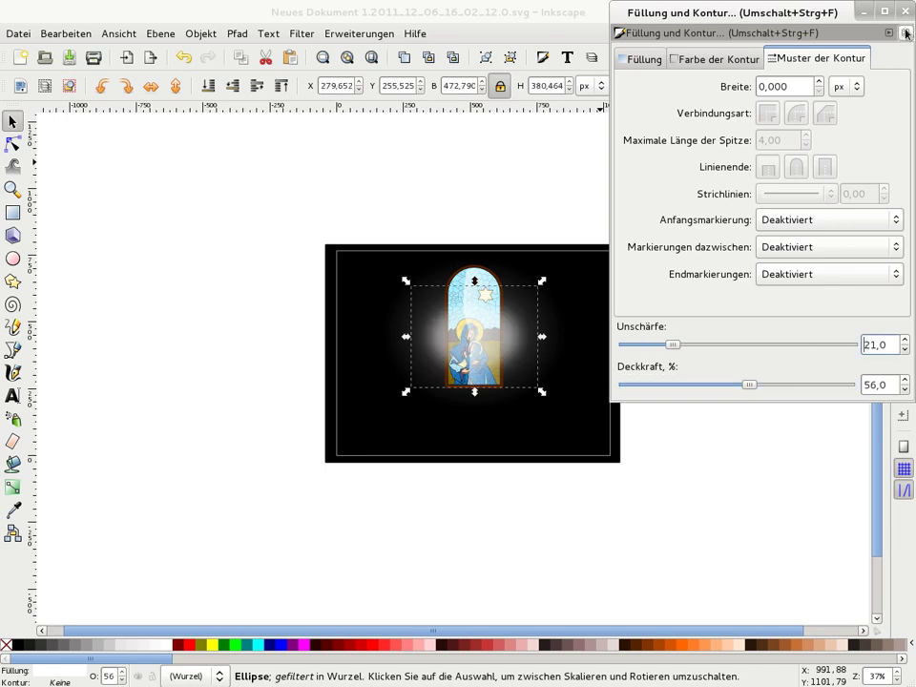
click(908, 11)
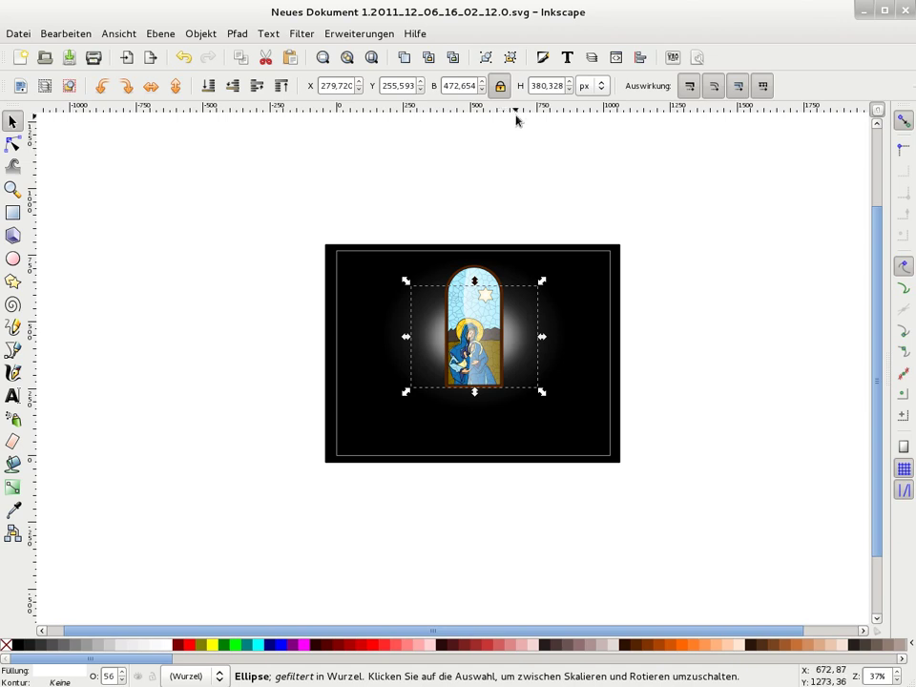
Shrink the glow ellipse to about 86% and nudge it right and up
click(538, 287)
click(525, 339)
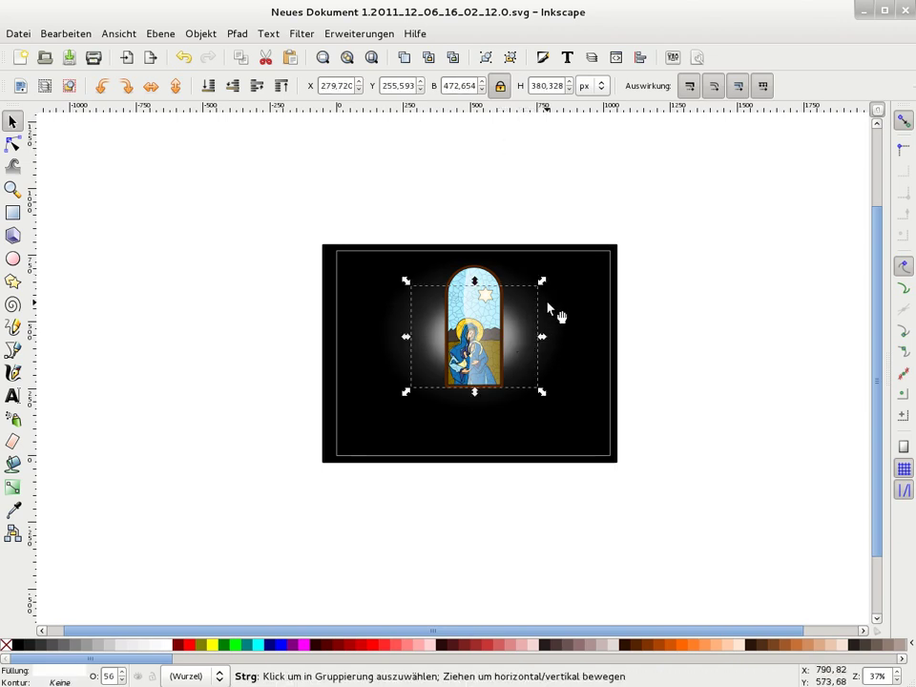
drag(541, 282, 519, 299)
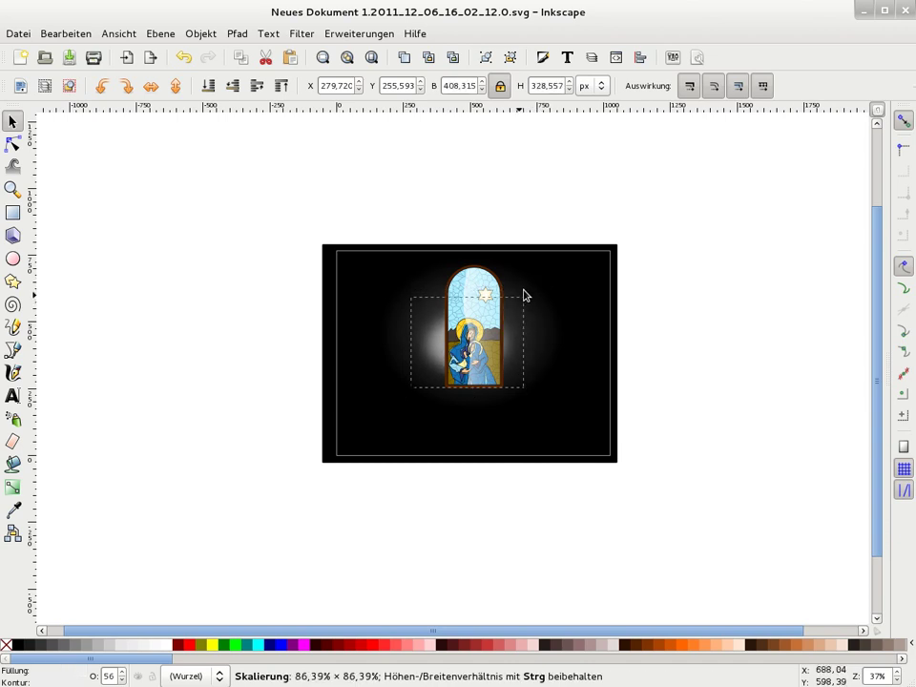
key(Right)
key(Right)
key(Right)
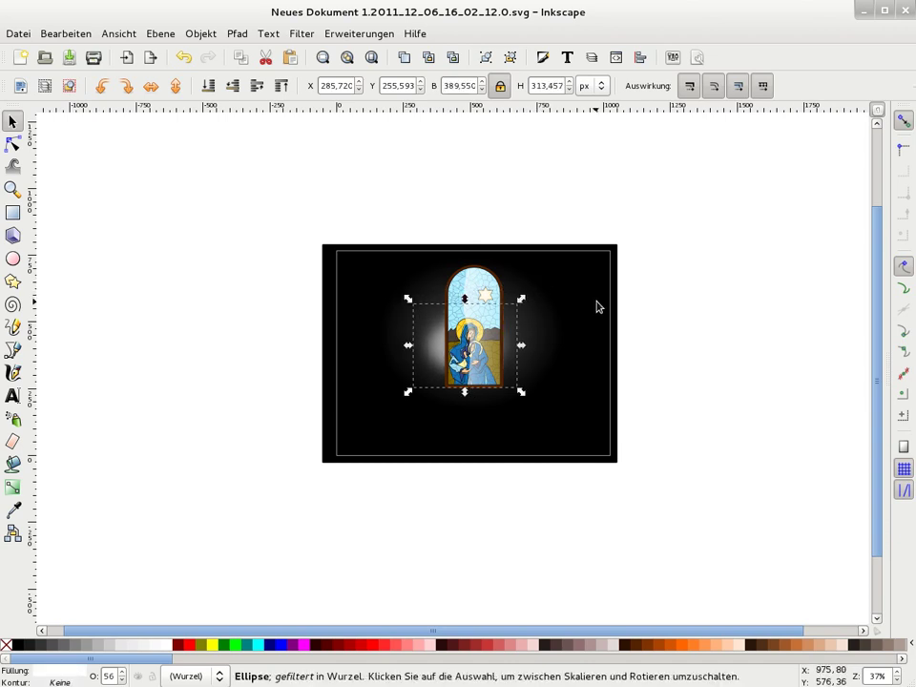
key(Right)
key(Right)
key(Right)
key(Up)
key(Up)
key(Up)
key(Up)
key(Up)
key(Up)
key(Up)
Lower the glow's opacity to about 44% and nudge it slightly right
click(548, 52)
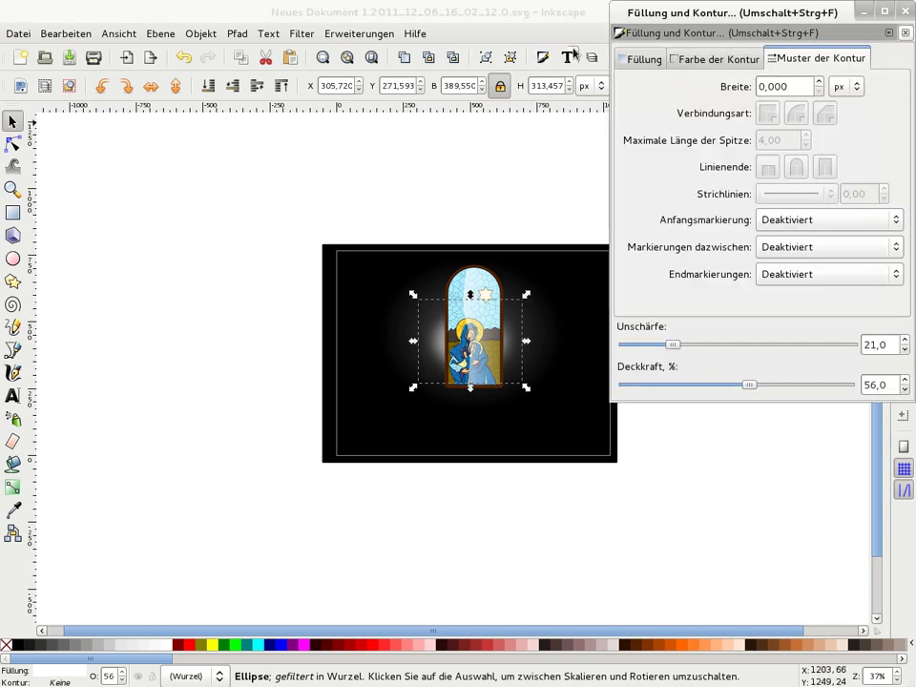
drag(741, 389, 727, 388)
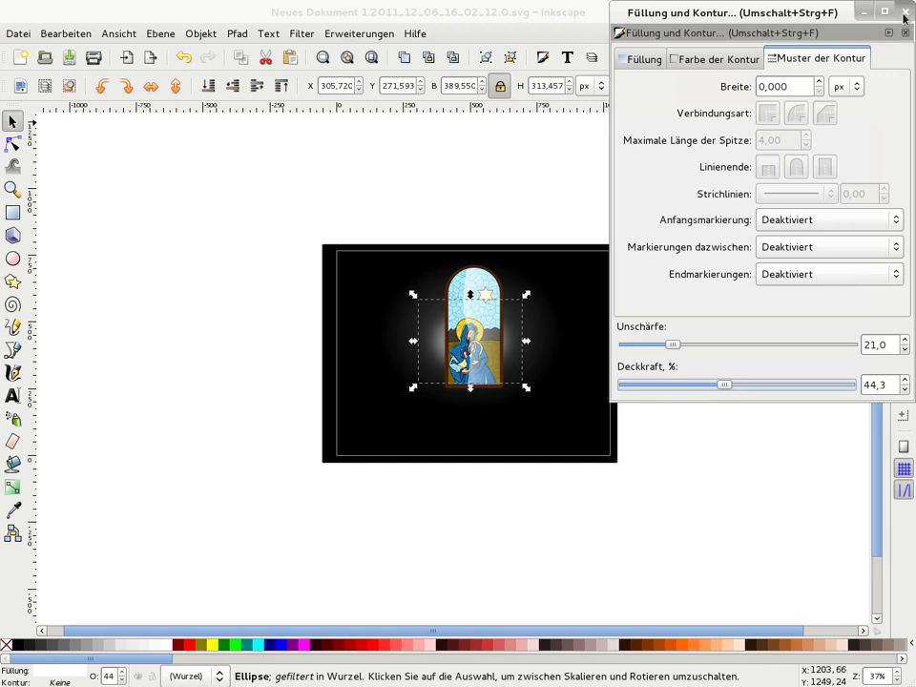
key(ctrl+shift+f)
key(Right)
key(Right)
key(Right)
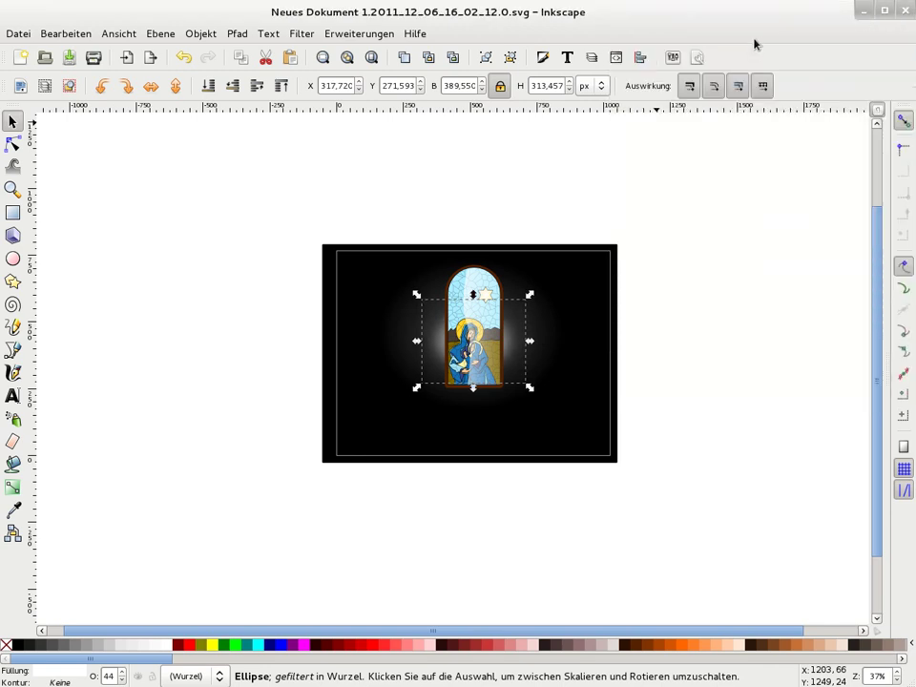
click(421, 169)
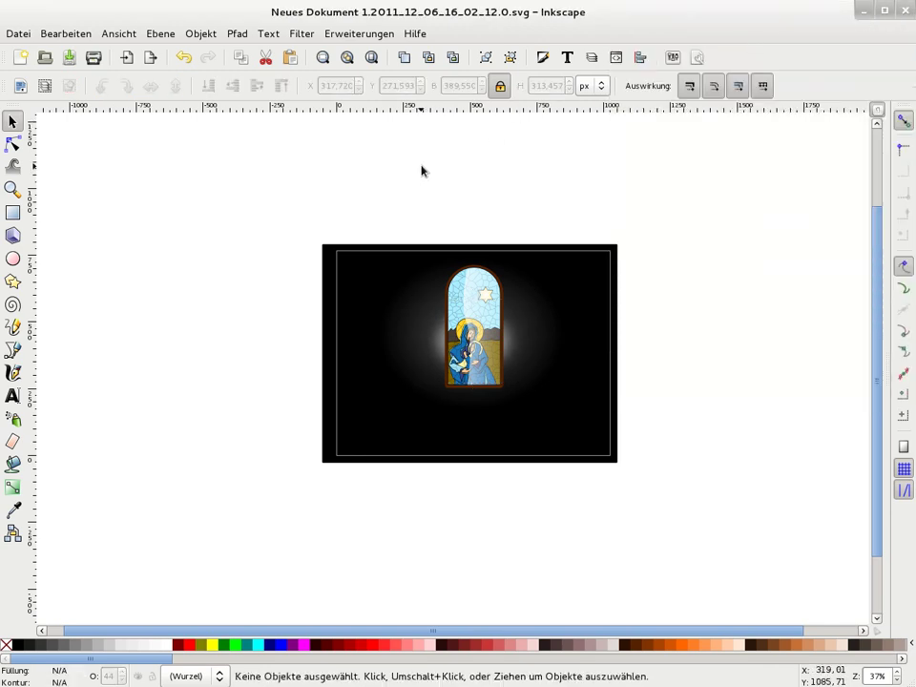
Type the text 'Merry Christmas' below the card
click(13, 417)
click(12, 395)
click(206, 519)
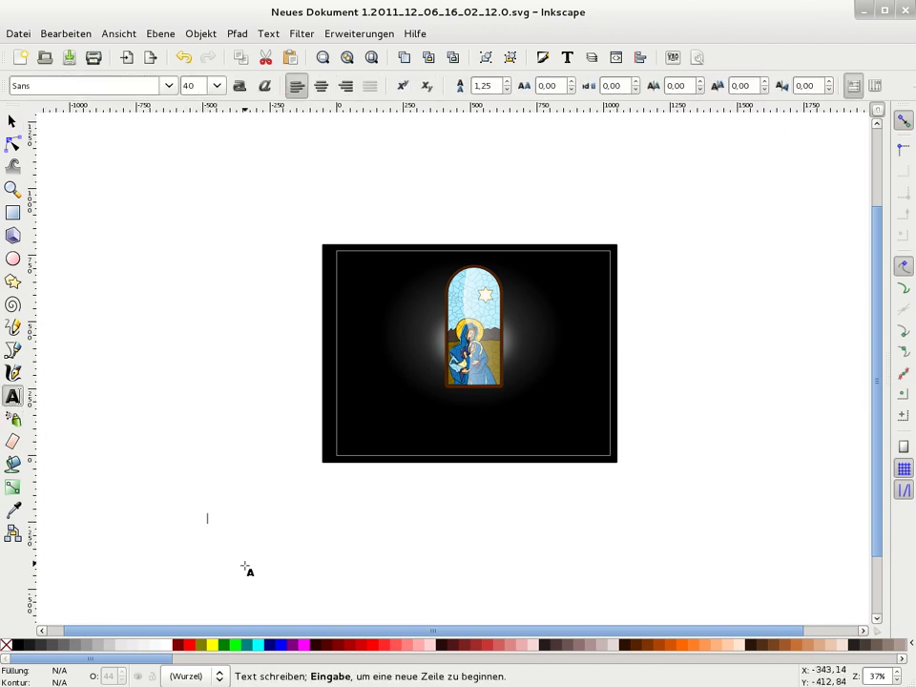
text(Mery C)
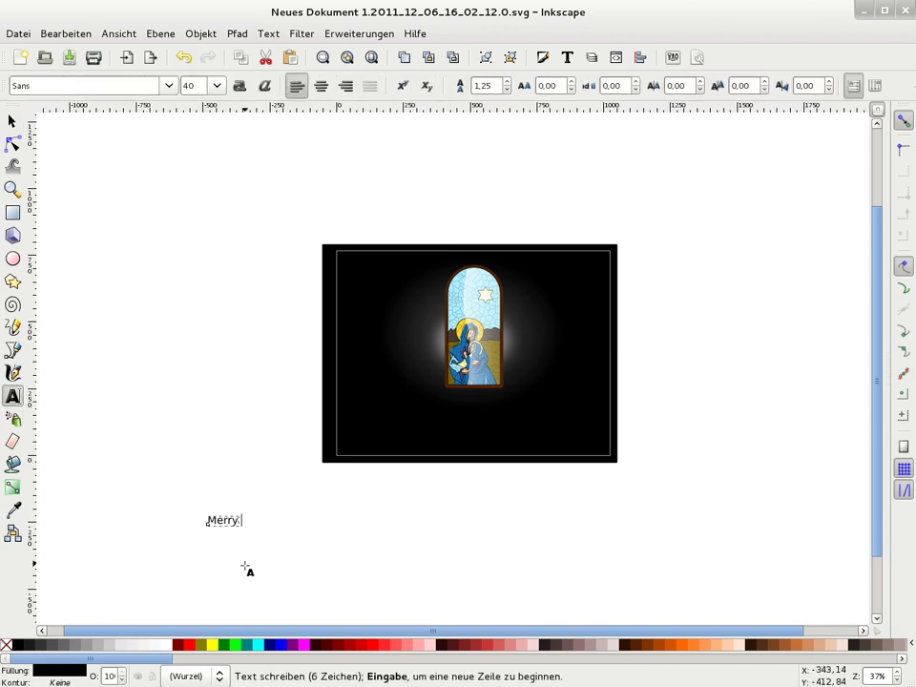
text(hristmas)
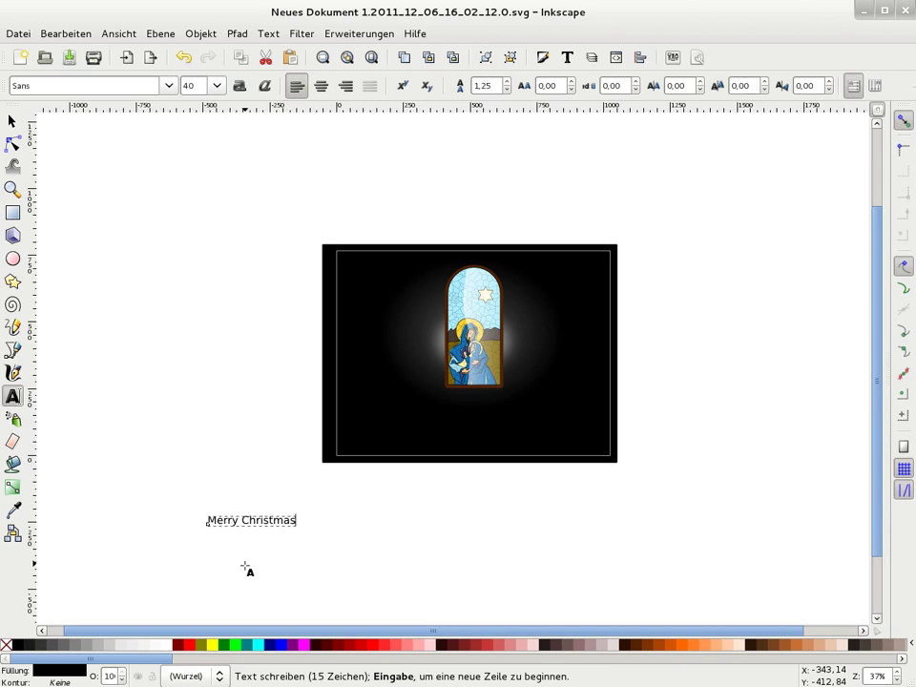
key(Escape)
click(12, 120)
Set the greeting's font to Pushkin
click(567, 57)
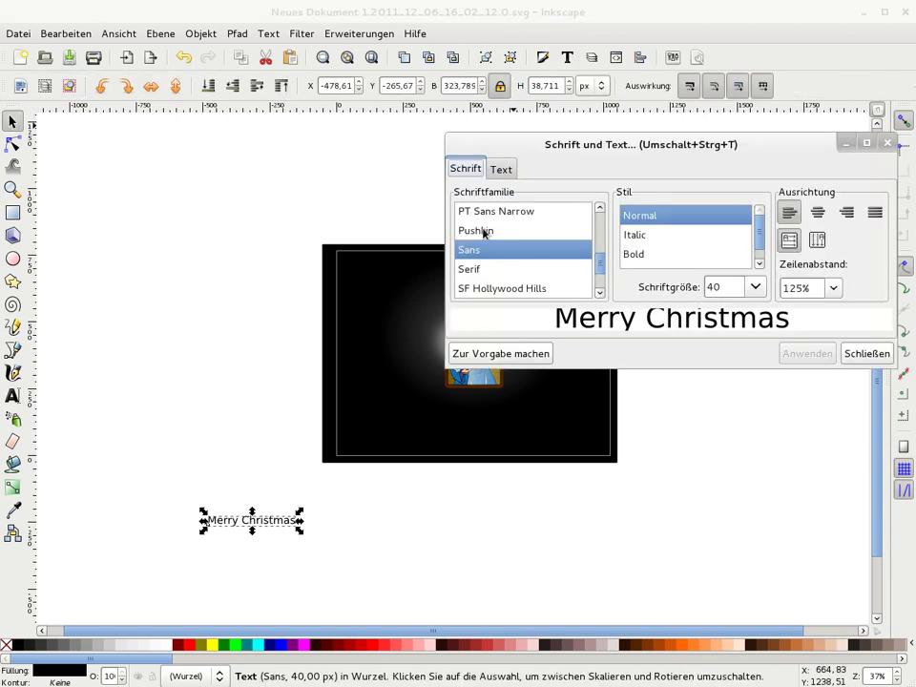
click(484, 231)
click(807, 353)
click(866, 353)
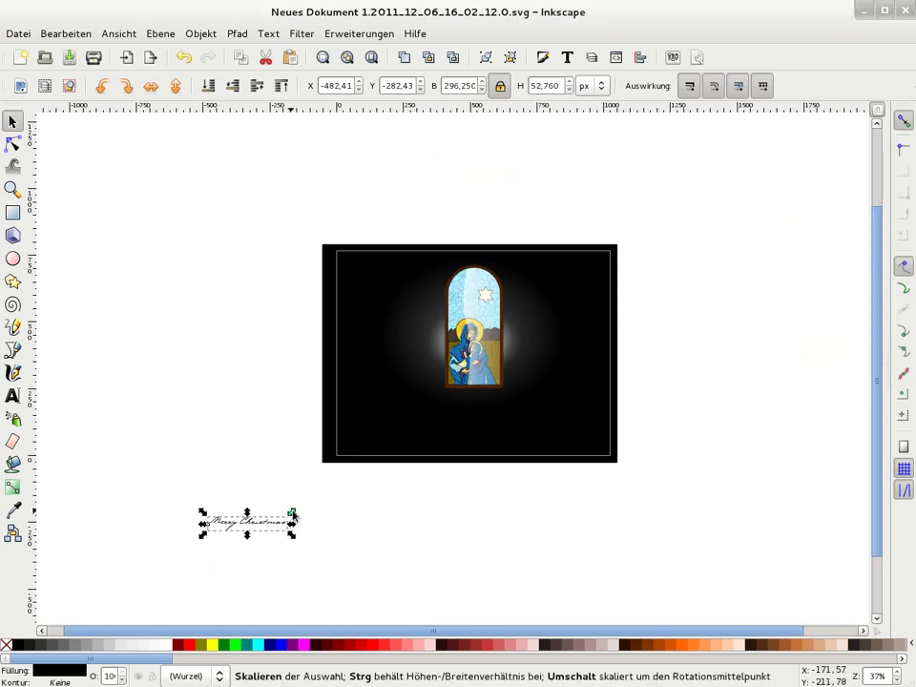
Enlarge the greeting, place it low on the card, make it white and tilt it slightly
drag(293, 515, 411, 480)
drag(327, 528, 490, 413)
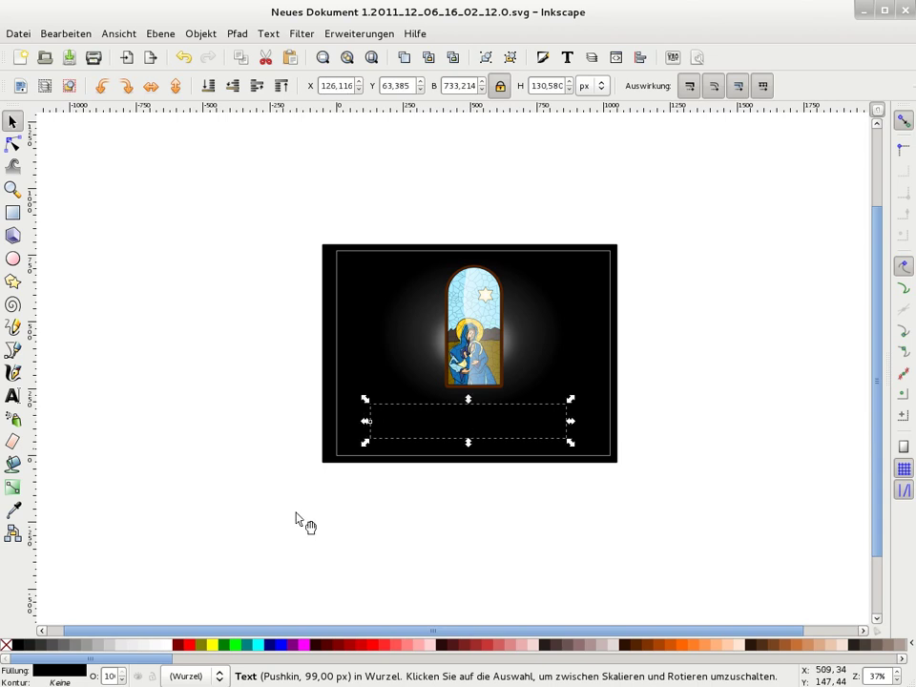
click(171, 646)
click(573, 434)
drag(571, 400, 558, 401)
click(100, 347)
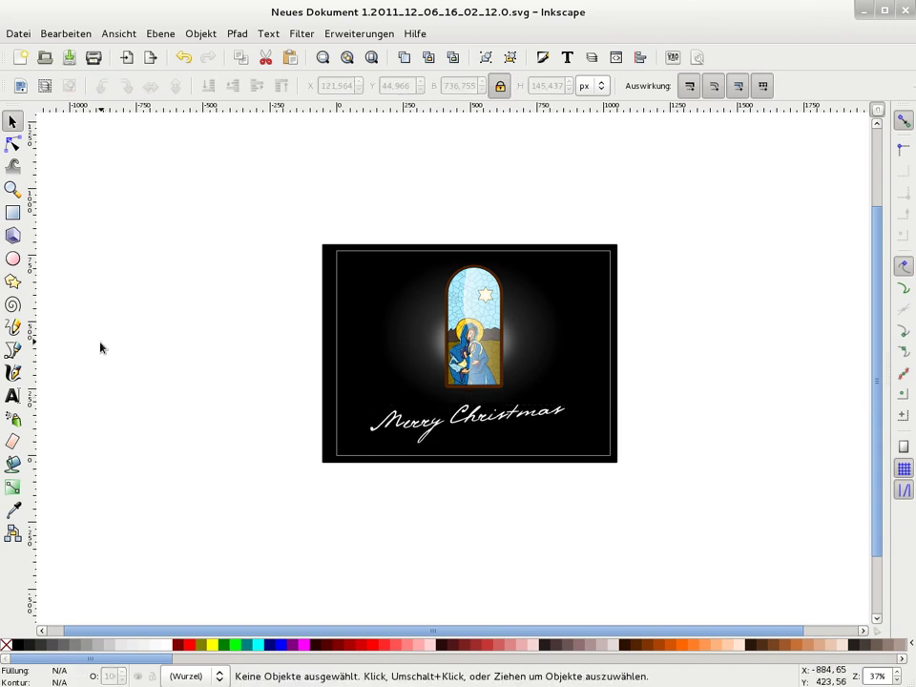